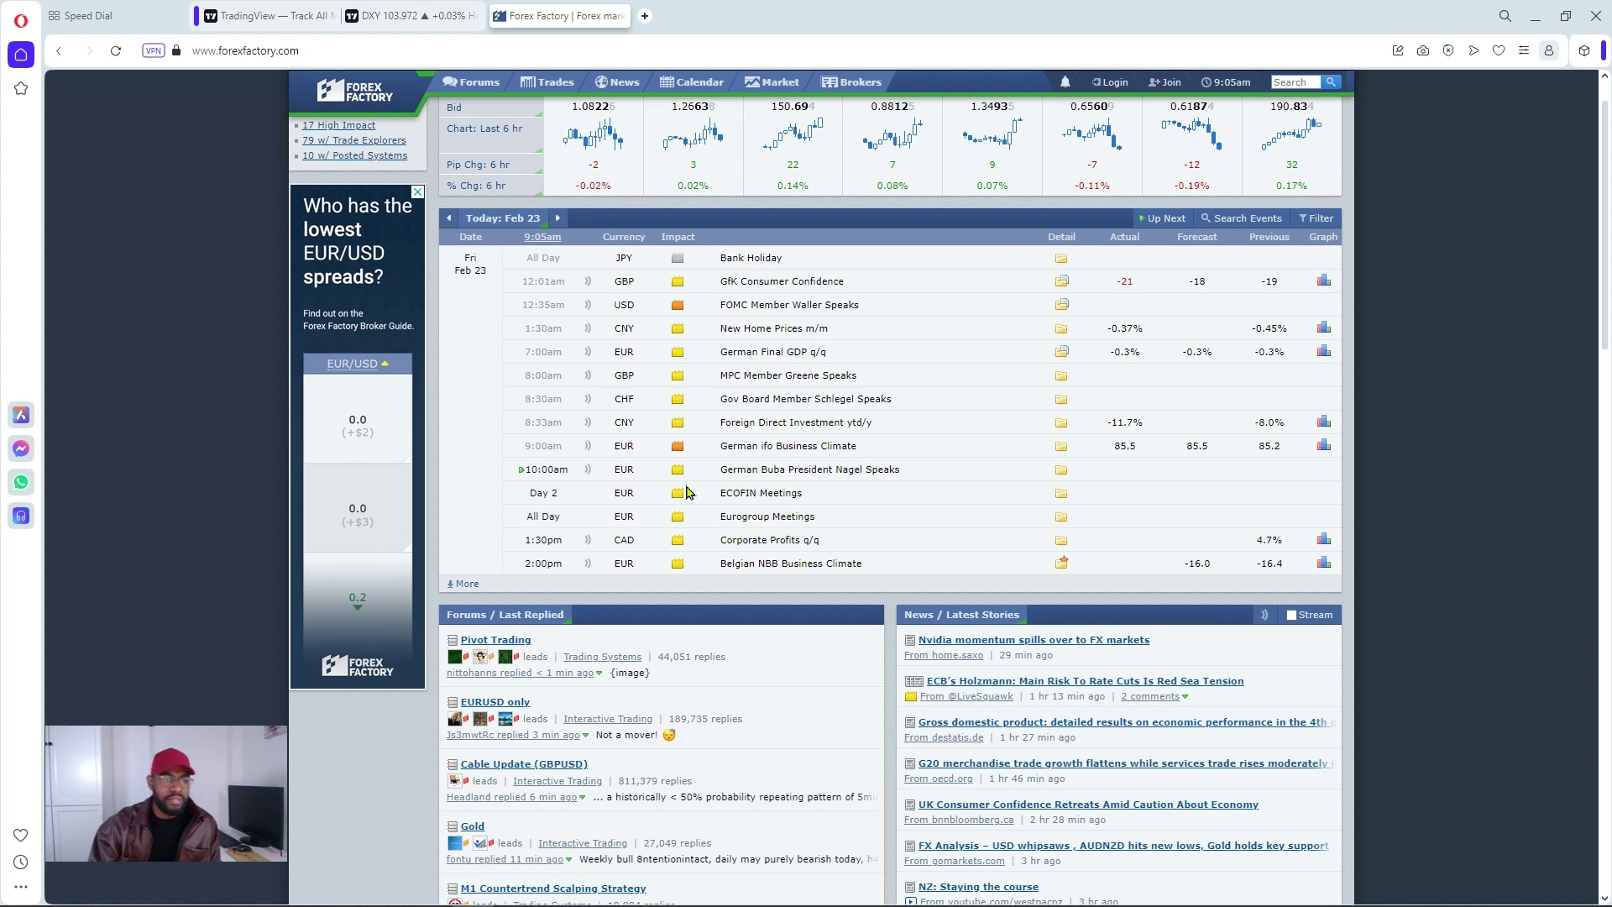
Switch to the TradingView U.S. Dollar Index chart and examine the recent candles on the 12-month timeframe.
click(448, 17)
scroll(1180, 370, up, 3)
scroll(1047, 380, down, 2)
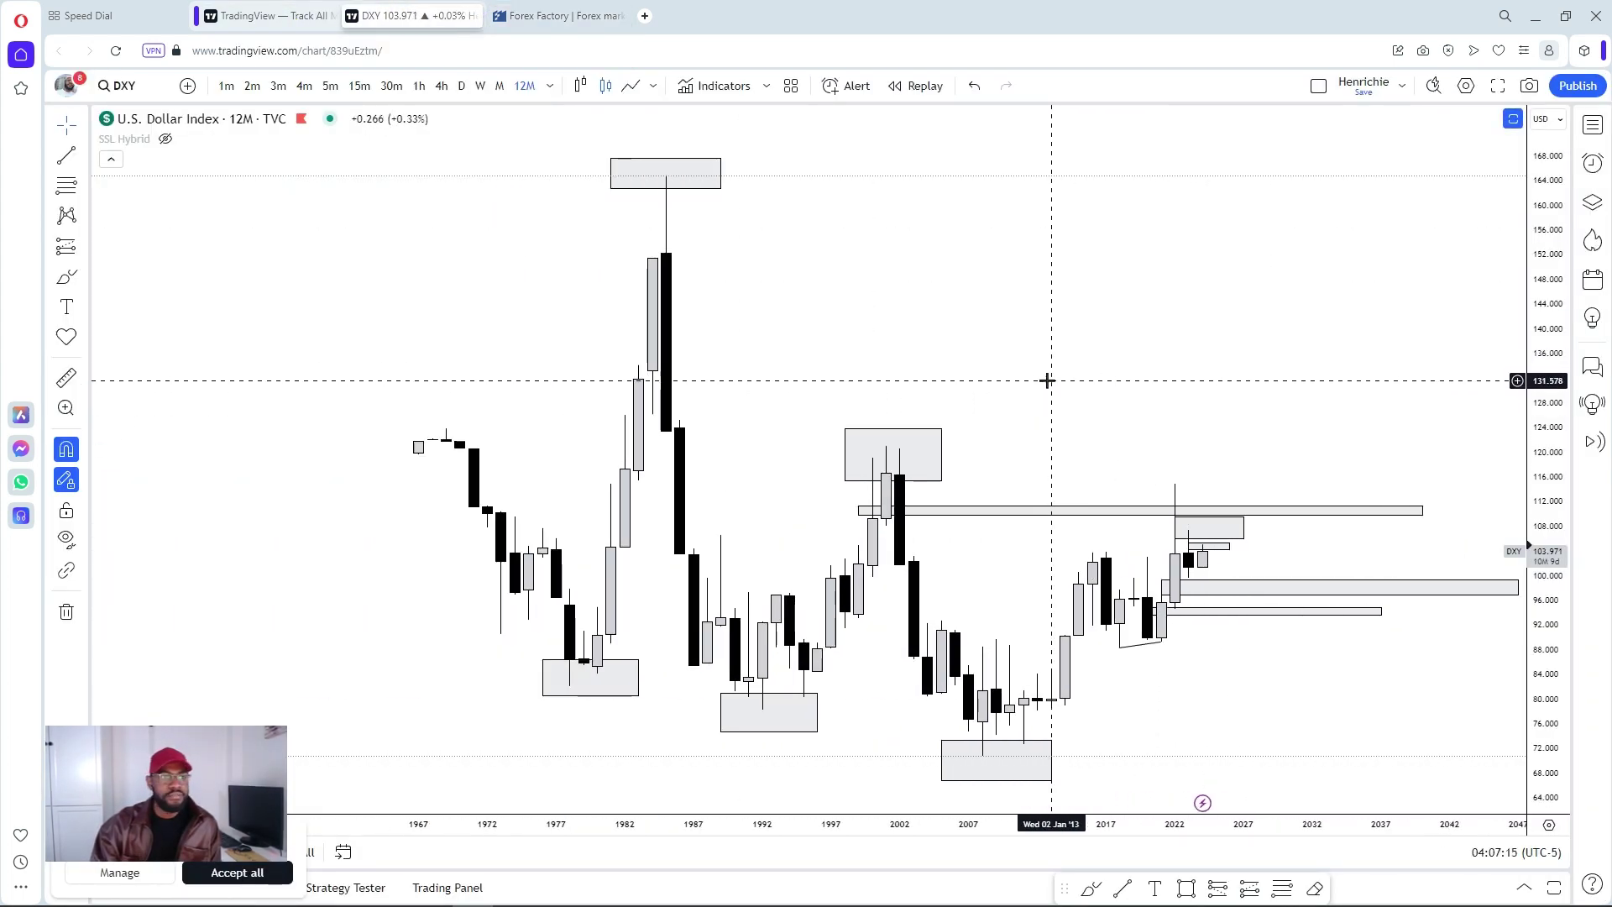
scroll(1049, 306, up, 2)
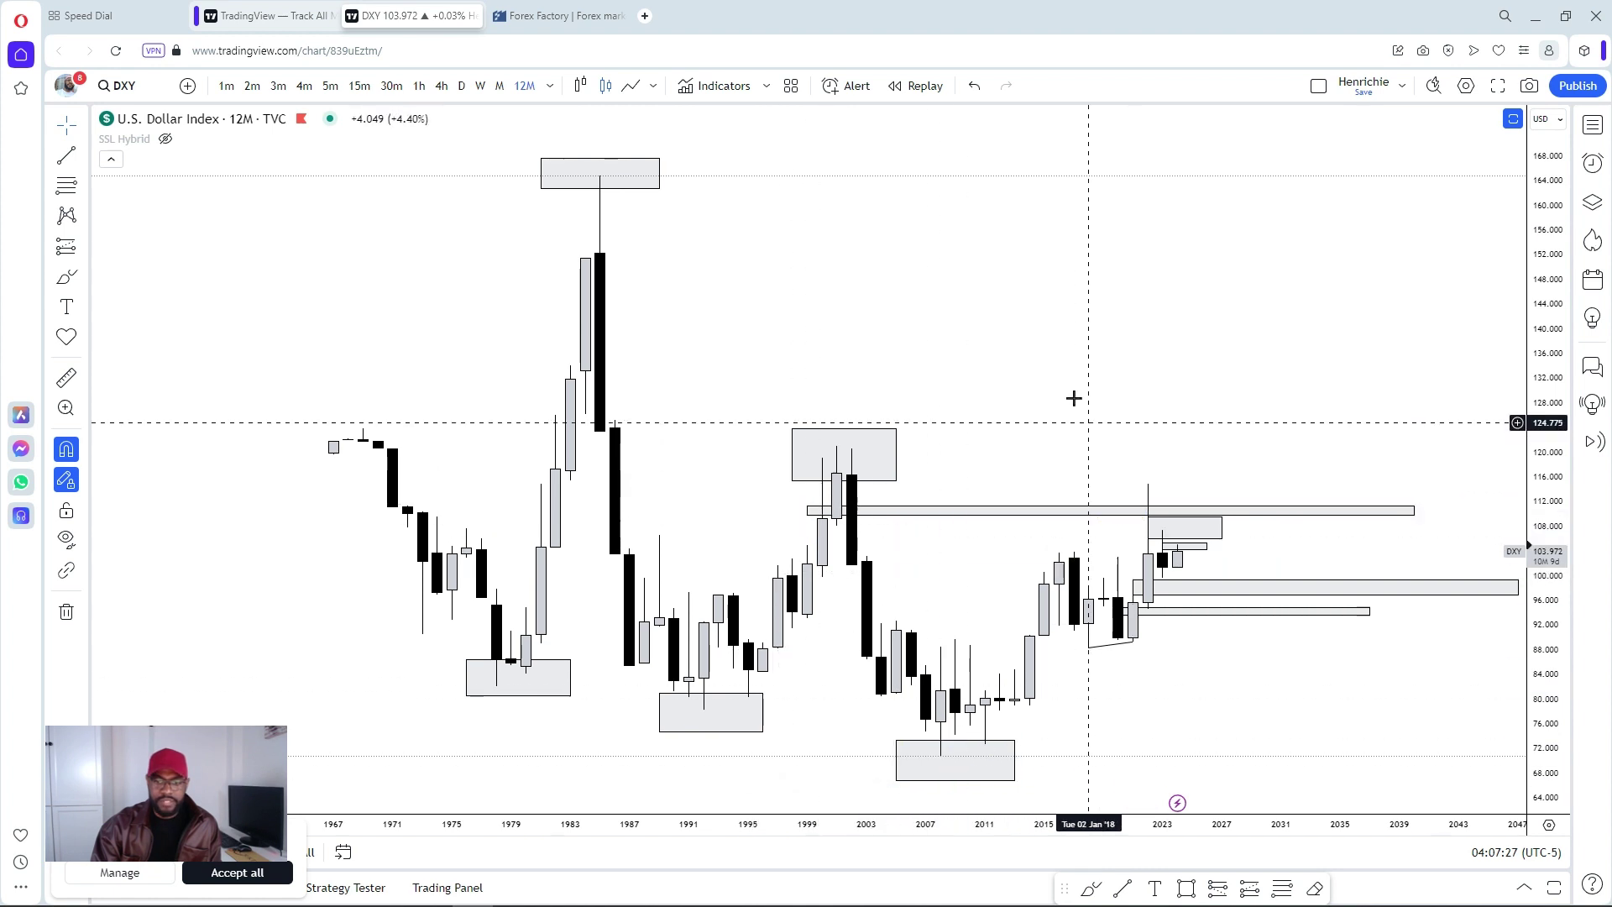
scroll(991, 643, up, 3)
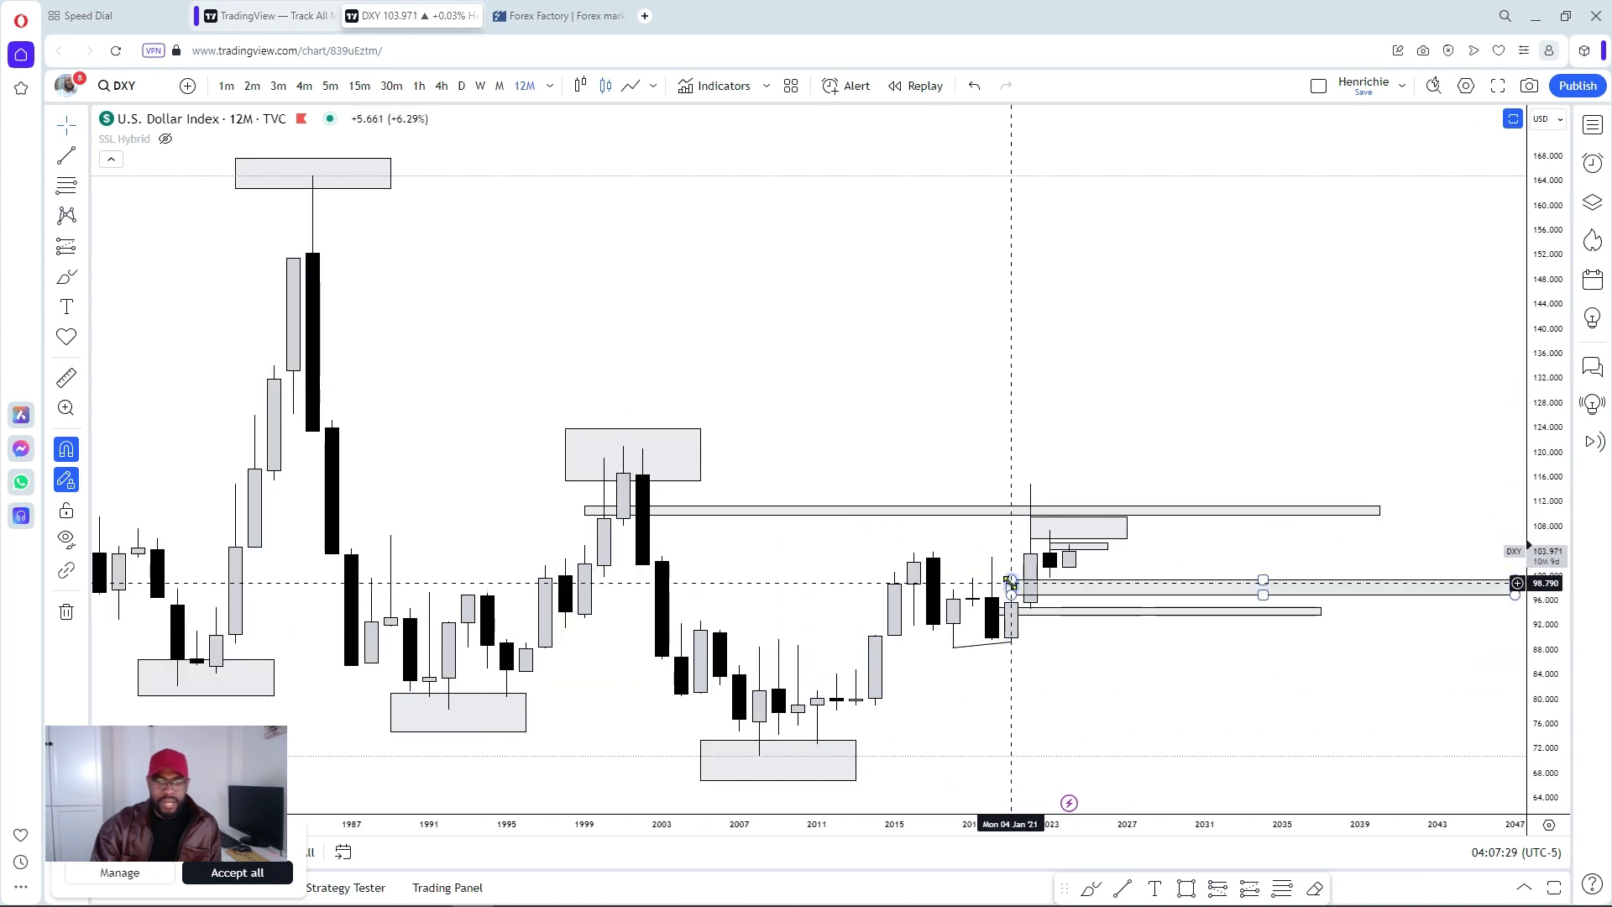
Extend the start of the support zone below current price back to January 2020 and shift the zone up so its lower edge sits at 97.210.
click(1007, 583)
drag(1007, 583, 993, 583)
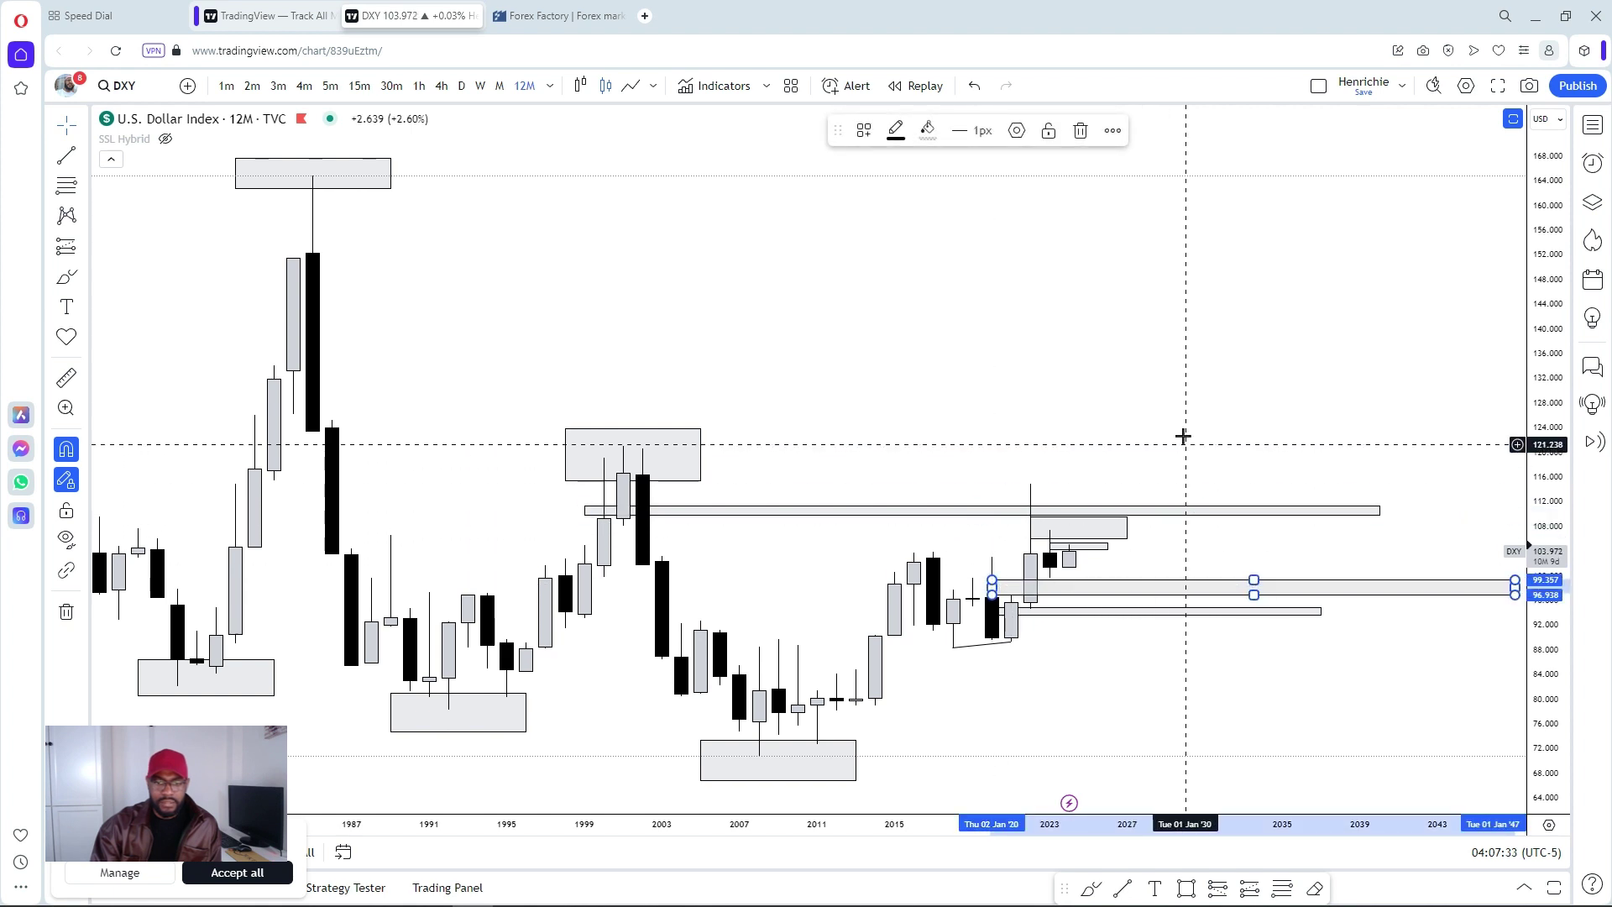
click(1013, 613)
click(1065, 562)
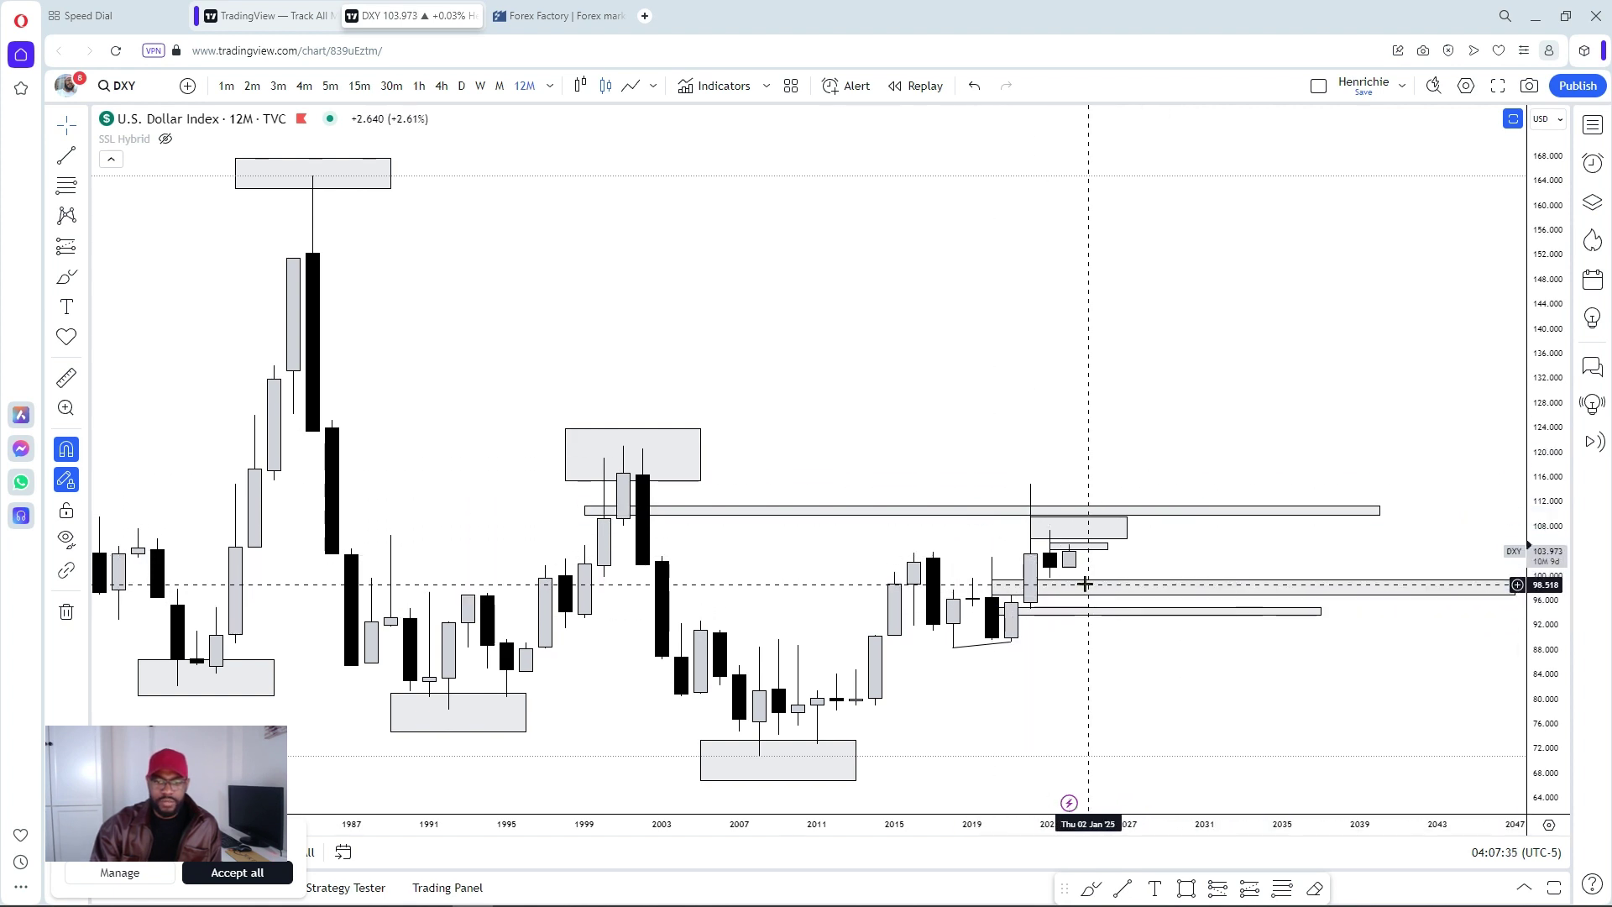
click(1081, 578)
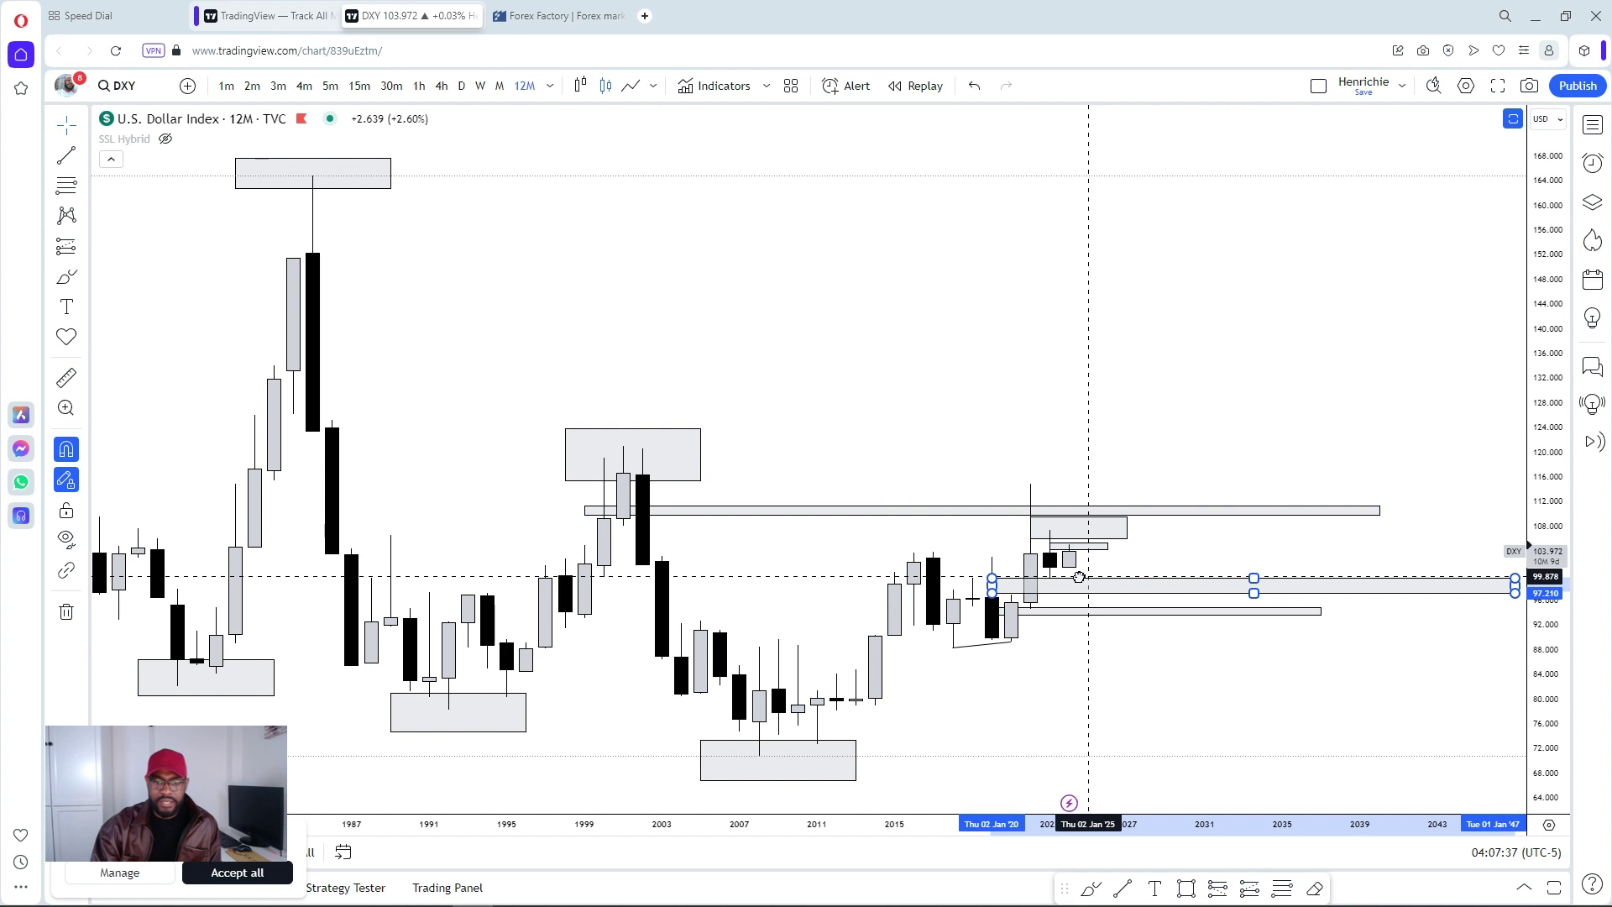
click(1079, 578)
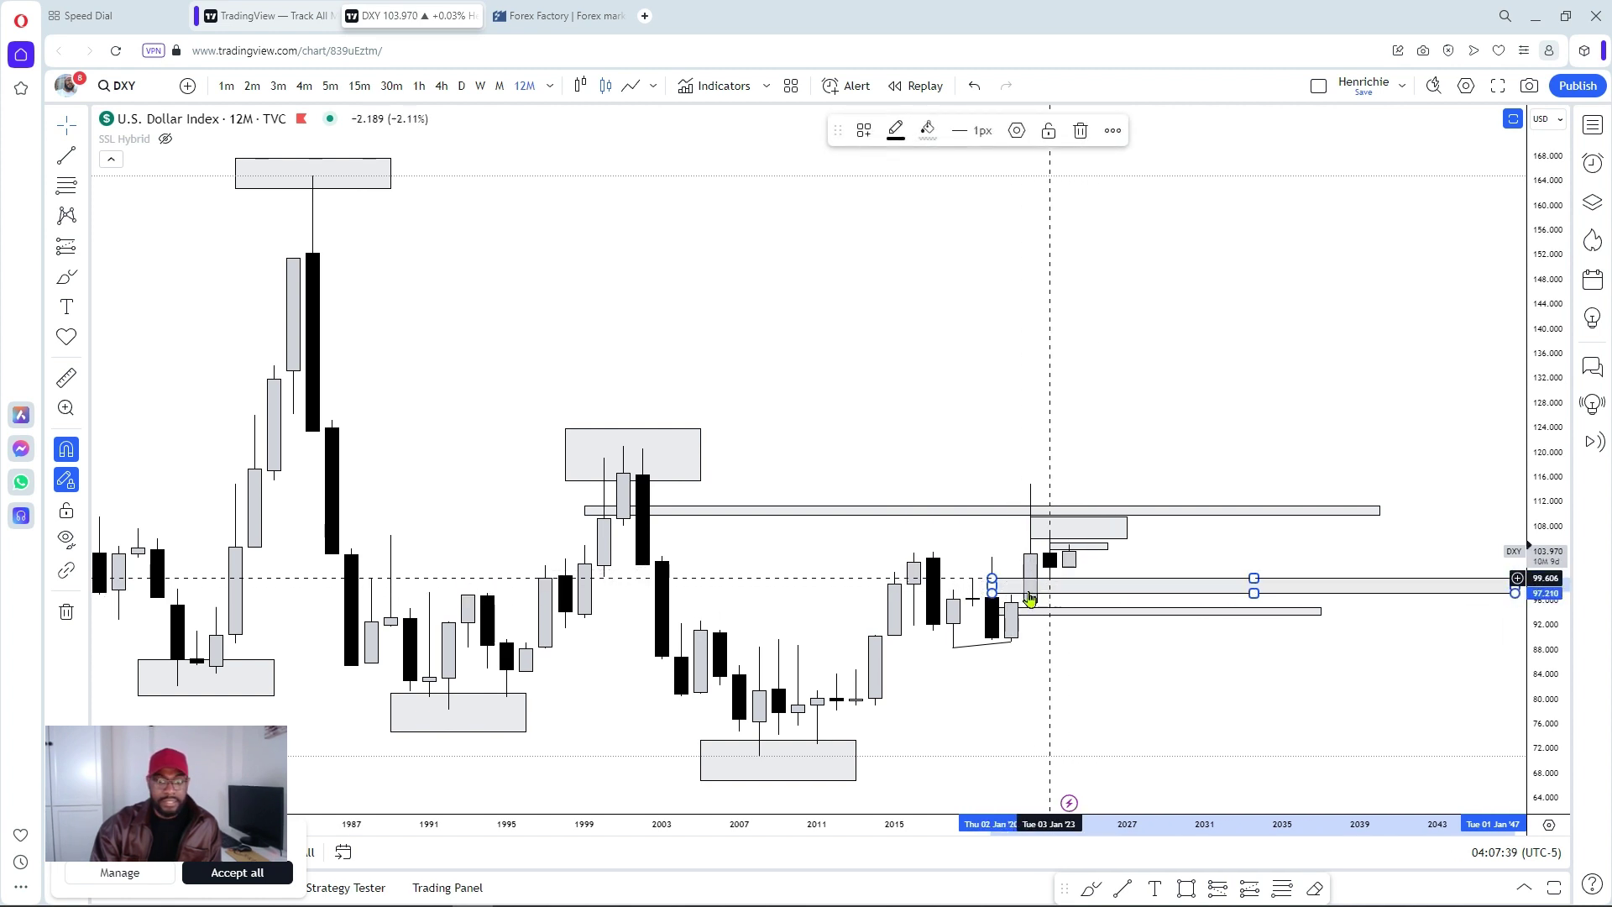
Set the chart to the 6-month timeframe and examine recent price action around the supply and demand zones.
text(6M)
key(Return)
click(953, 738)
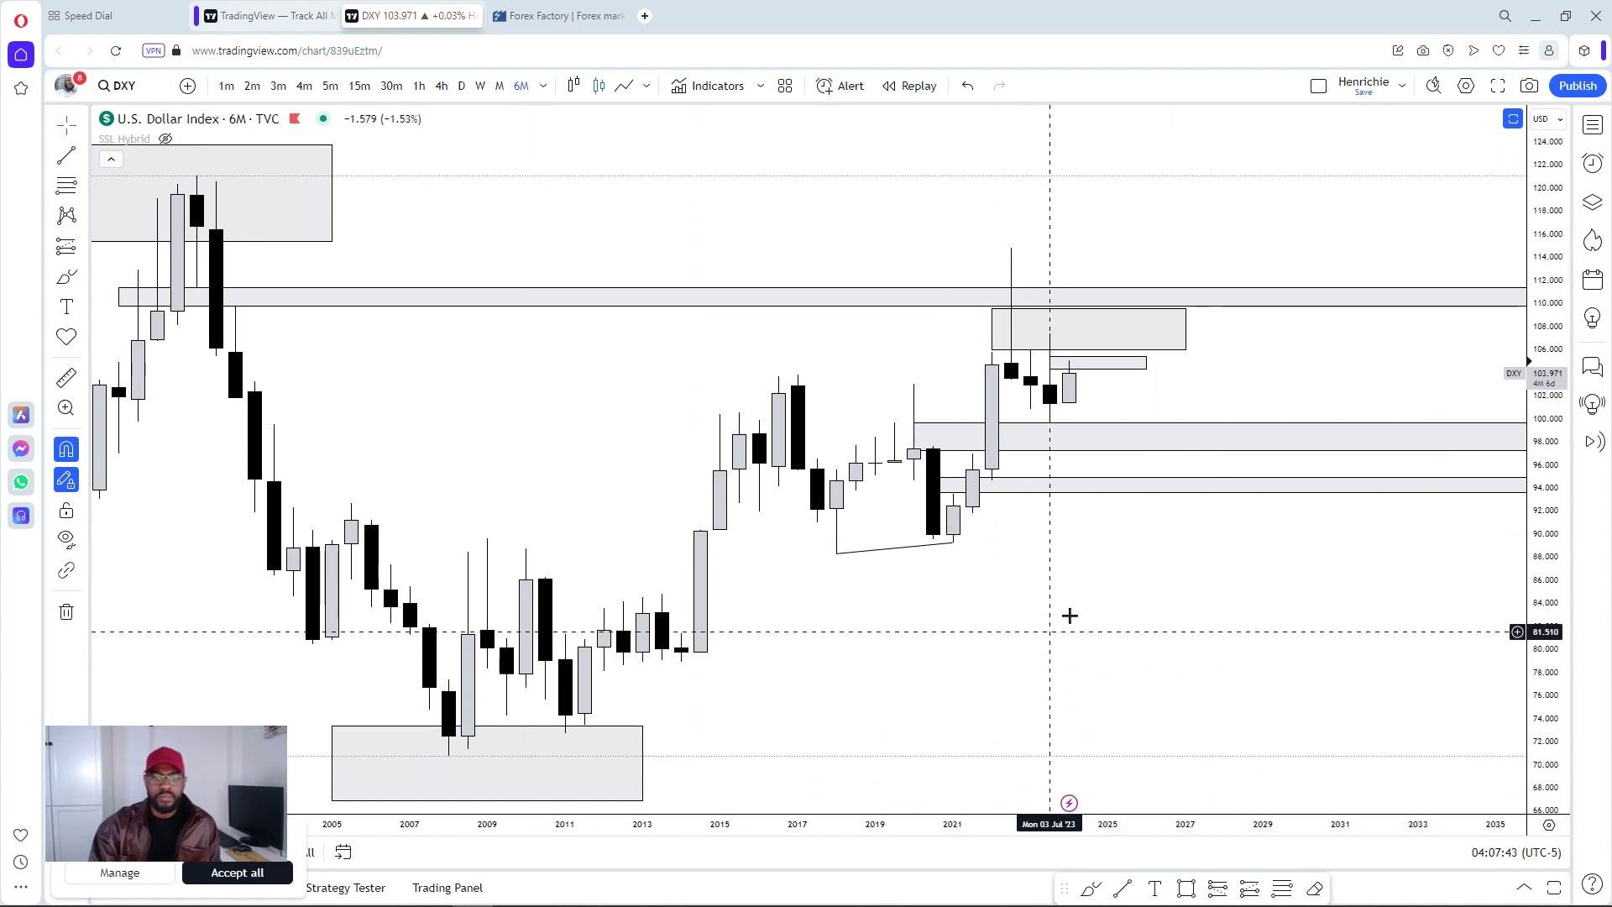
click(980, 486)
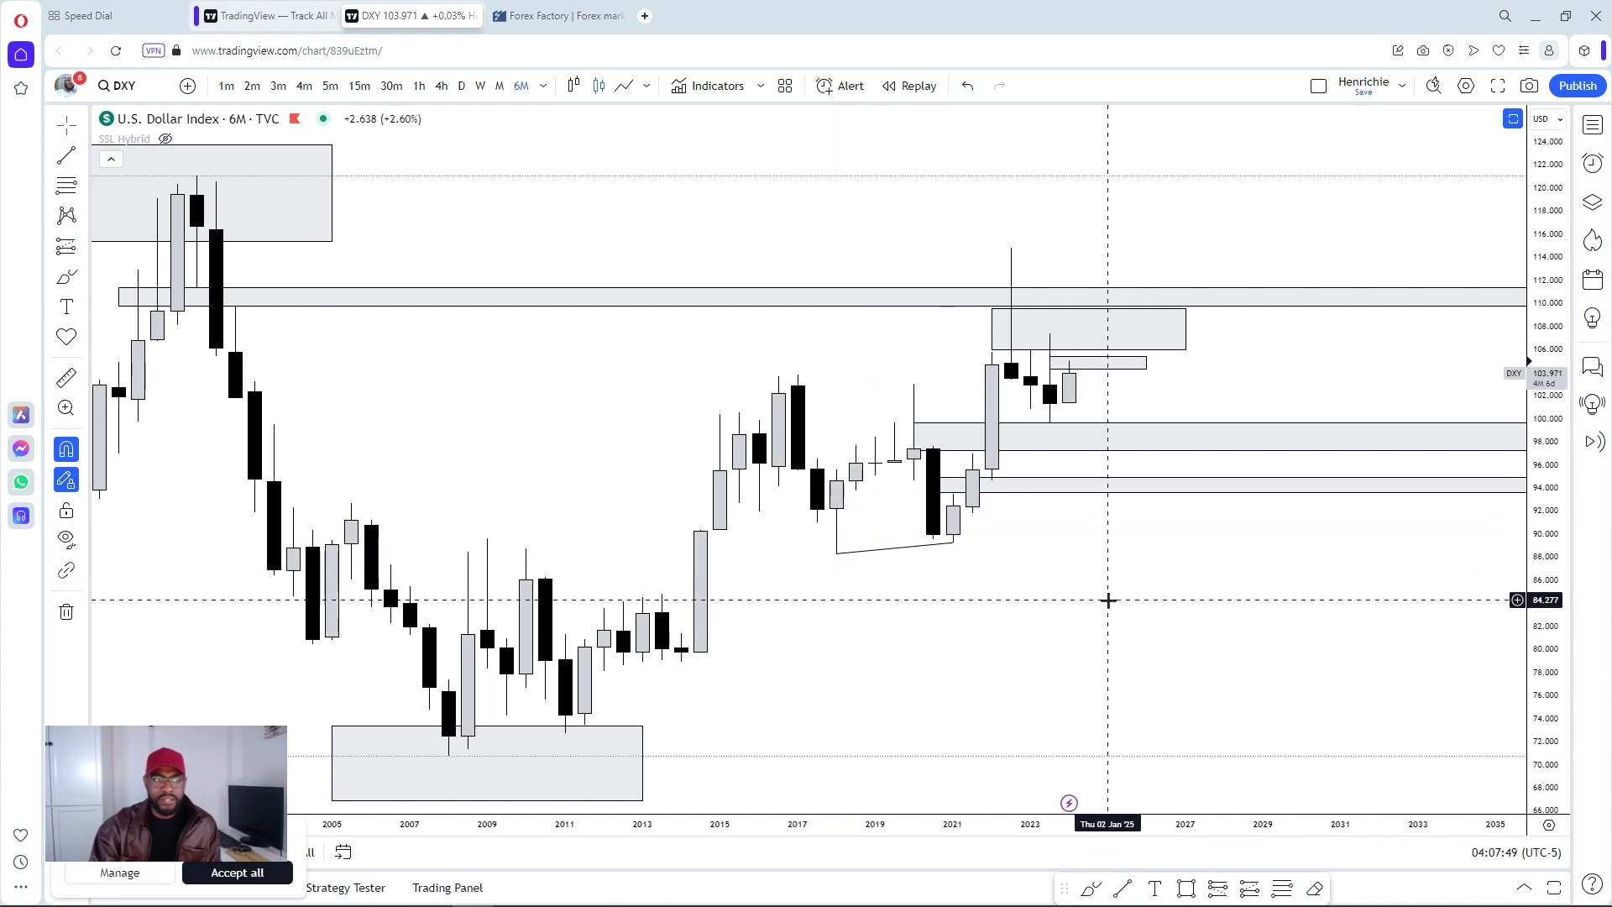
scroll(1108, 597, down, 2)
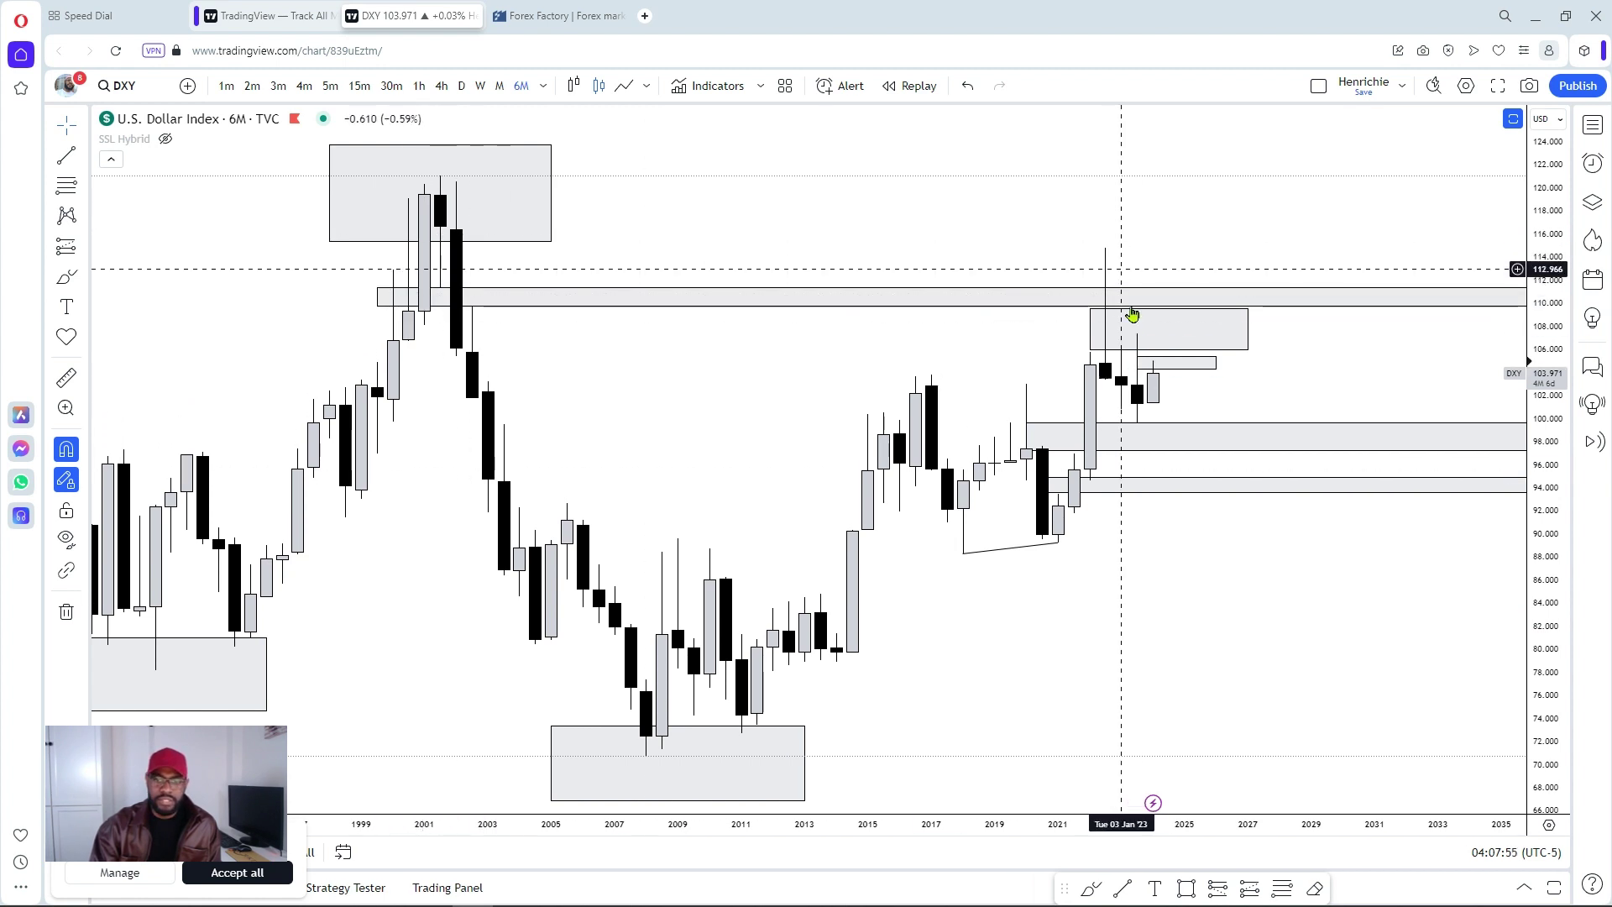
drag(1270, 218, 1138, 227)
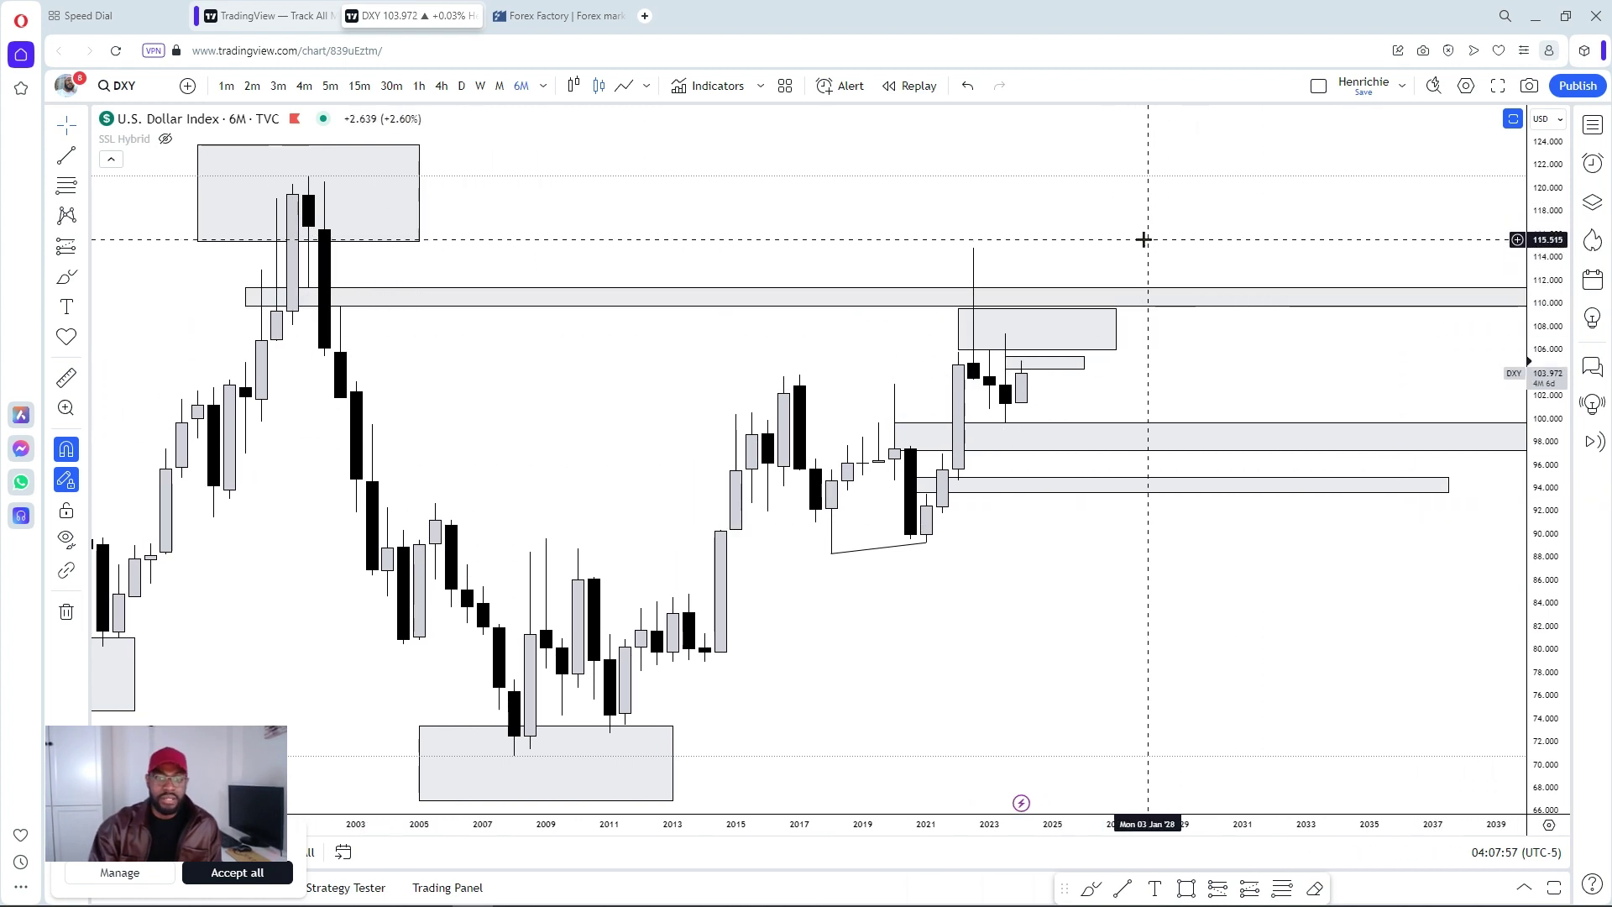
scroll(924, 201, up, 2)
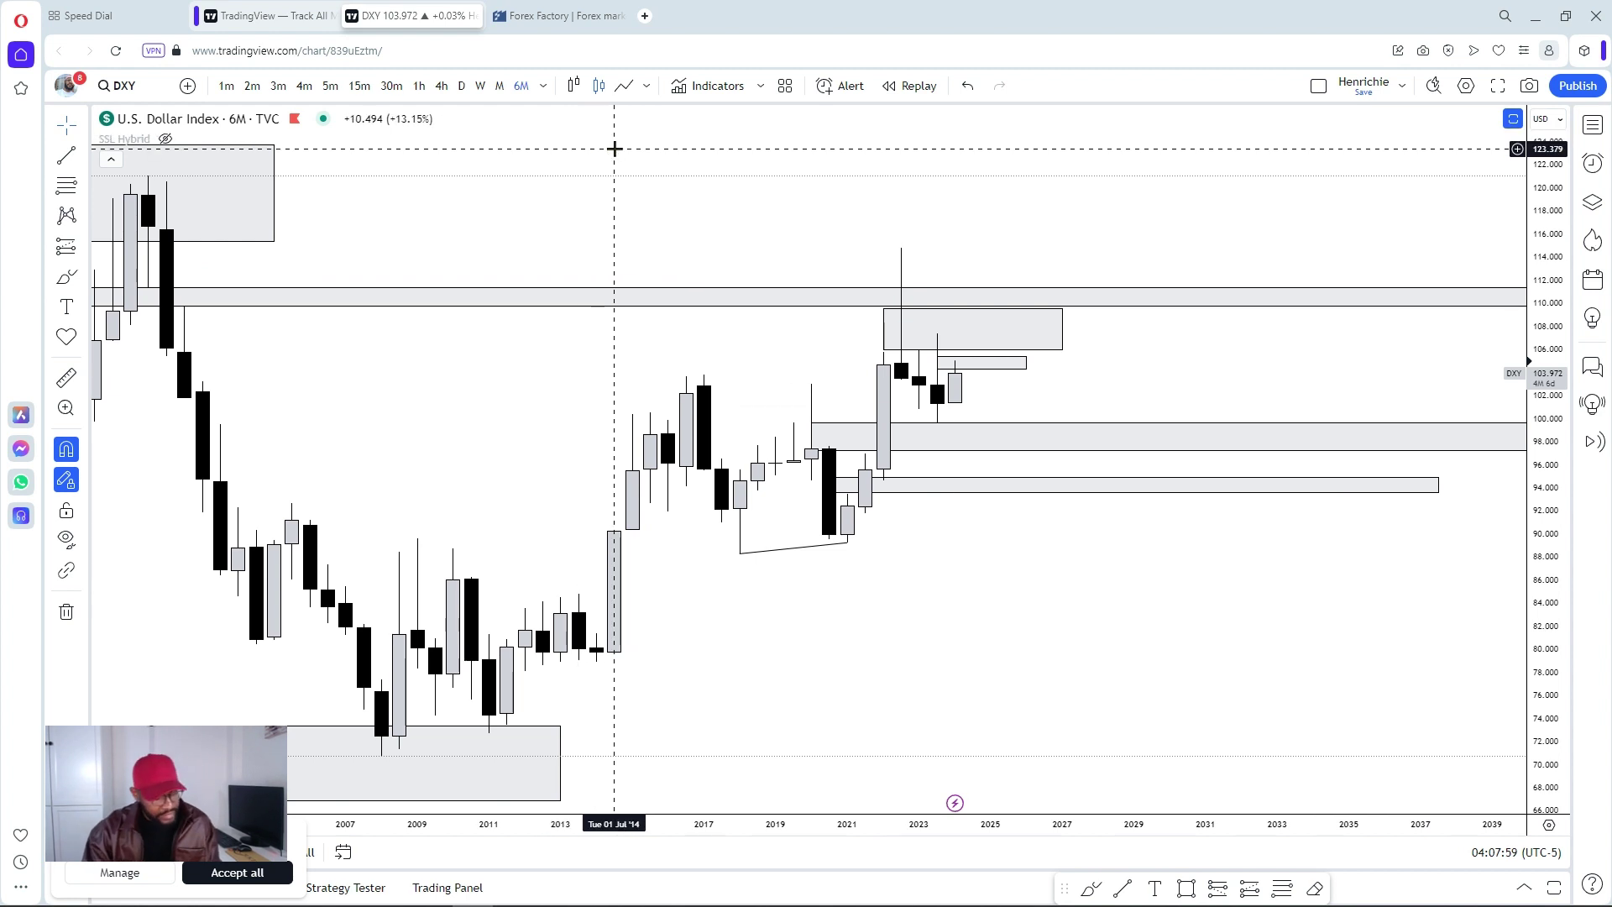
Set the chart to the 3-month timeframe and inspect the long resistance zone starting in 1999 and the support zone starting in 2020.
text(3M)
key(Return)
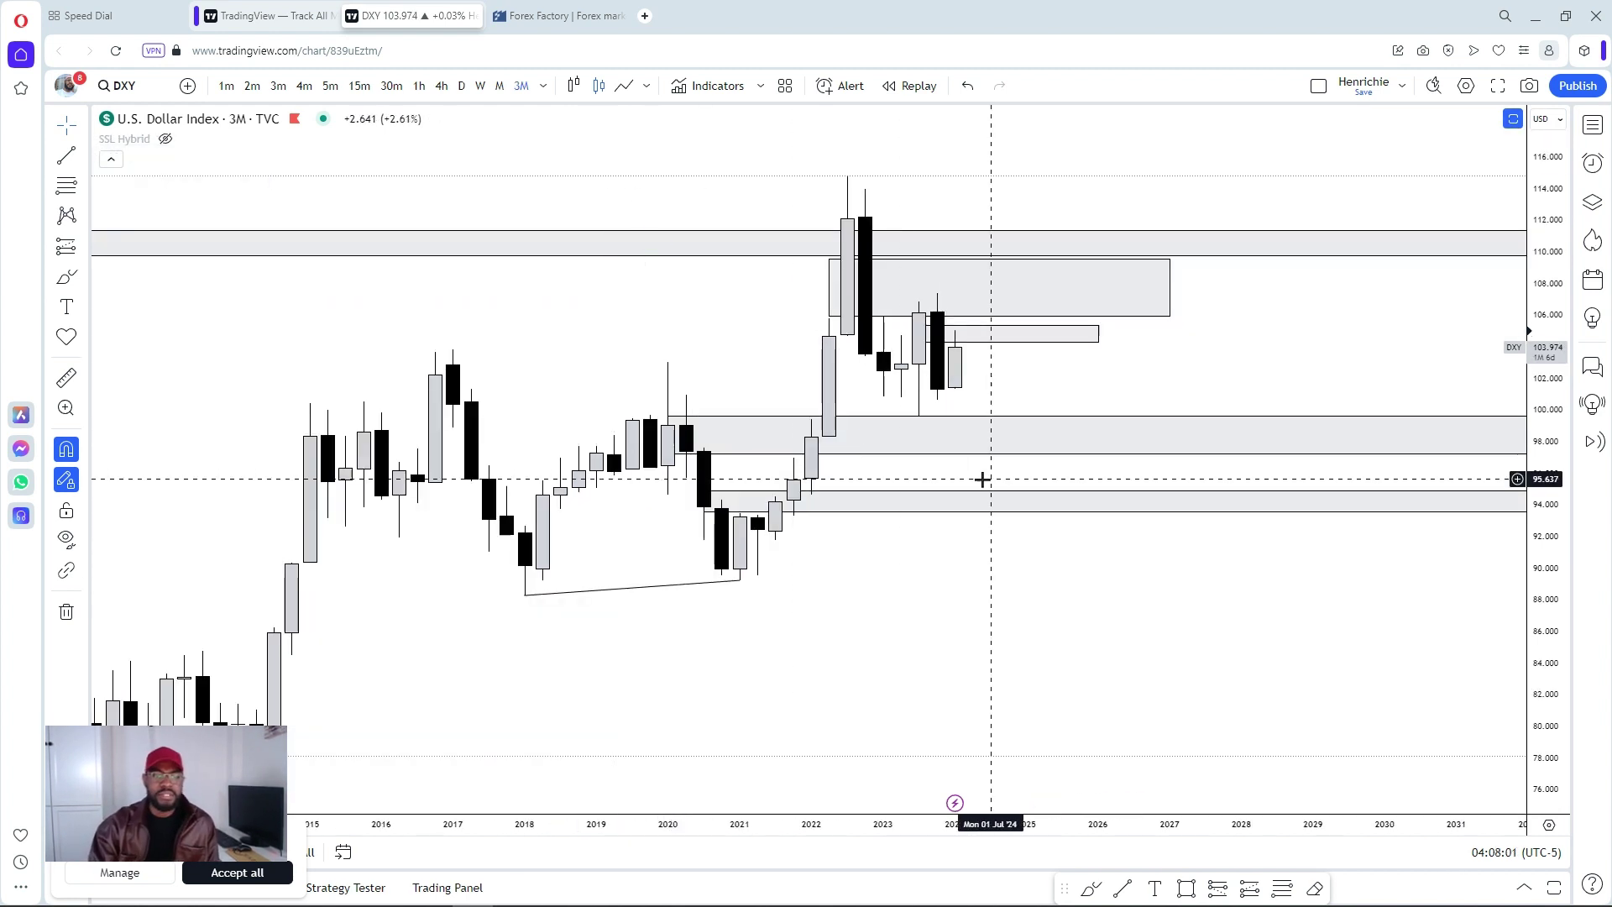
scroll(748, 421, down, 3)
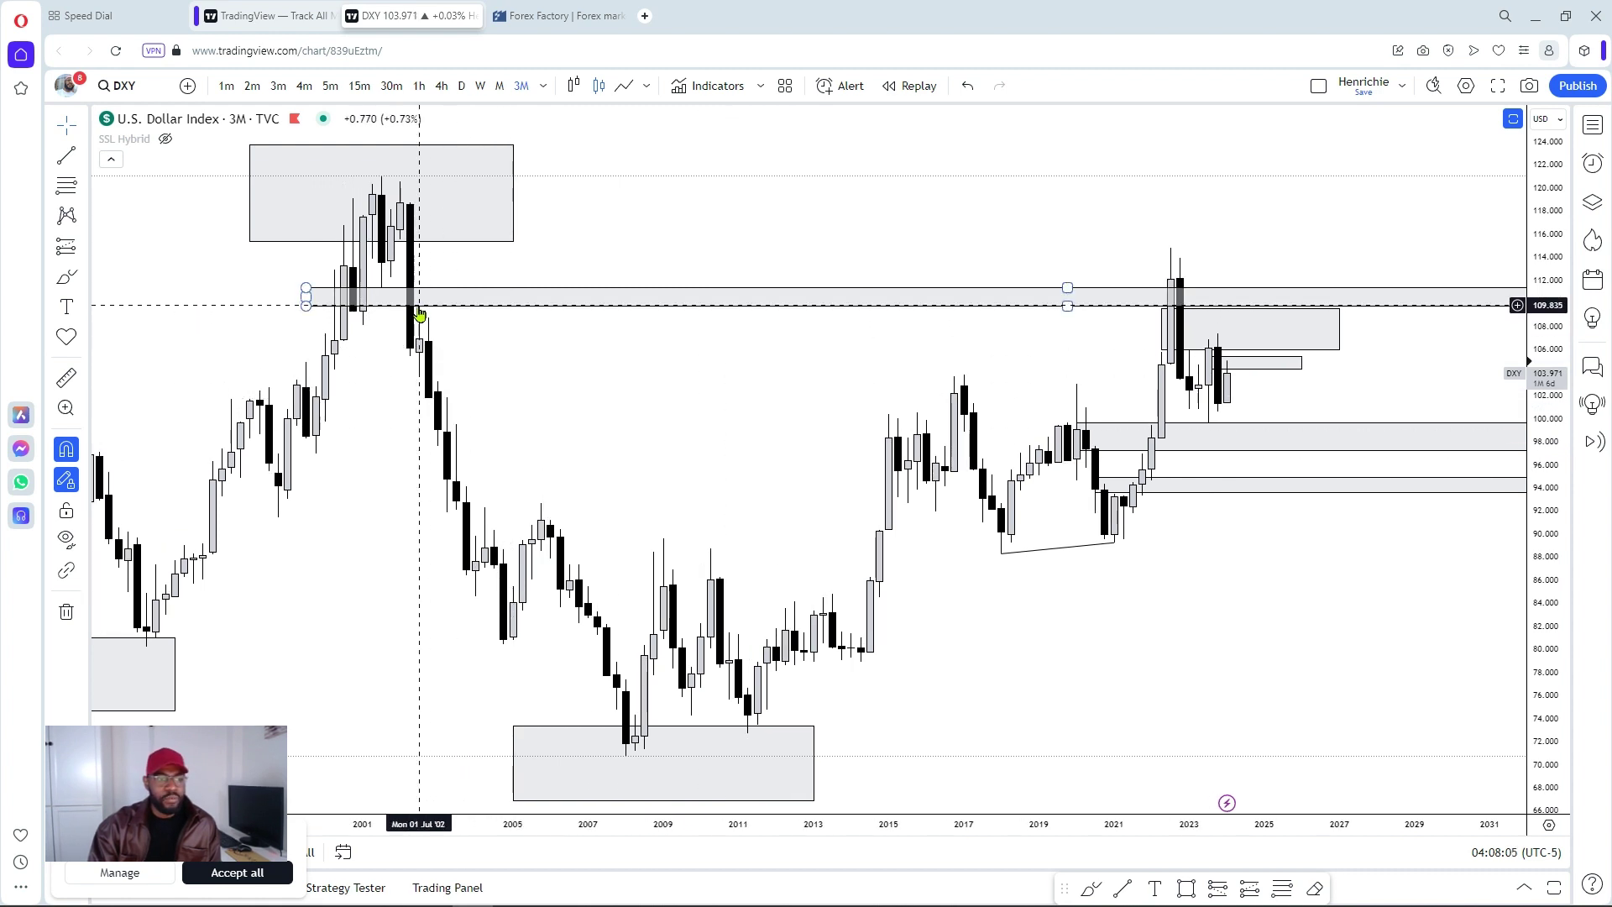
click(420, 314)
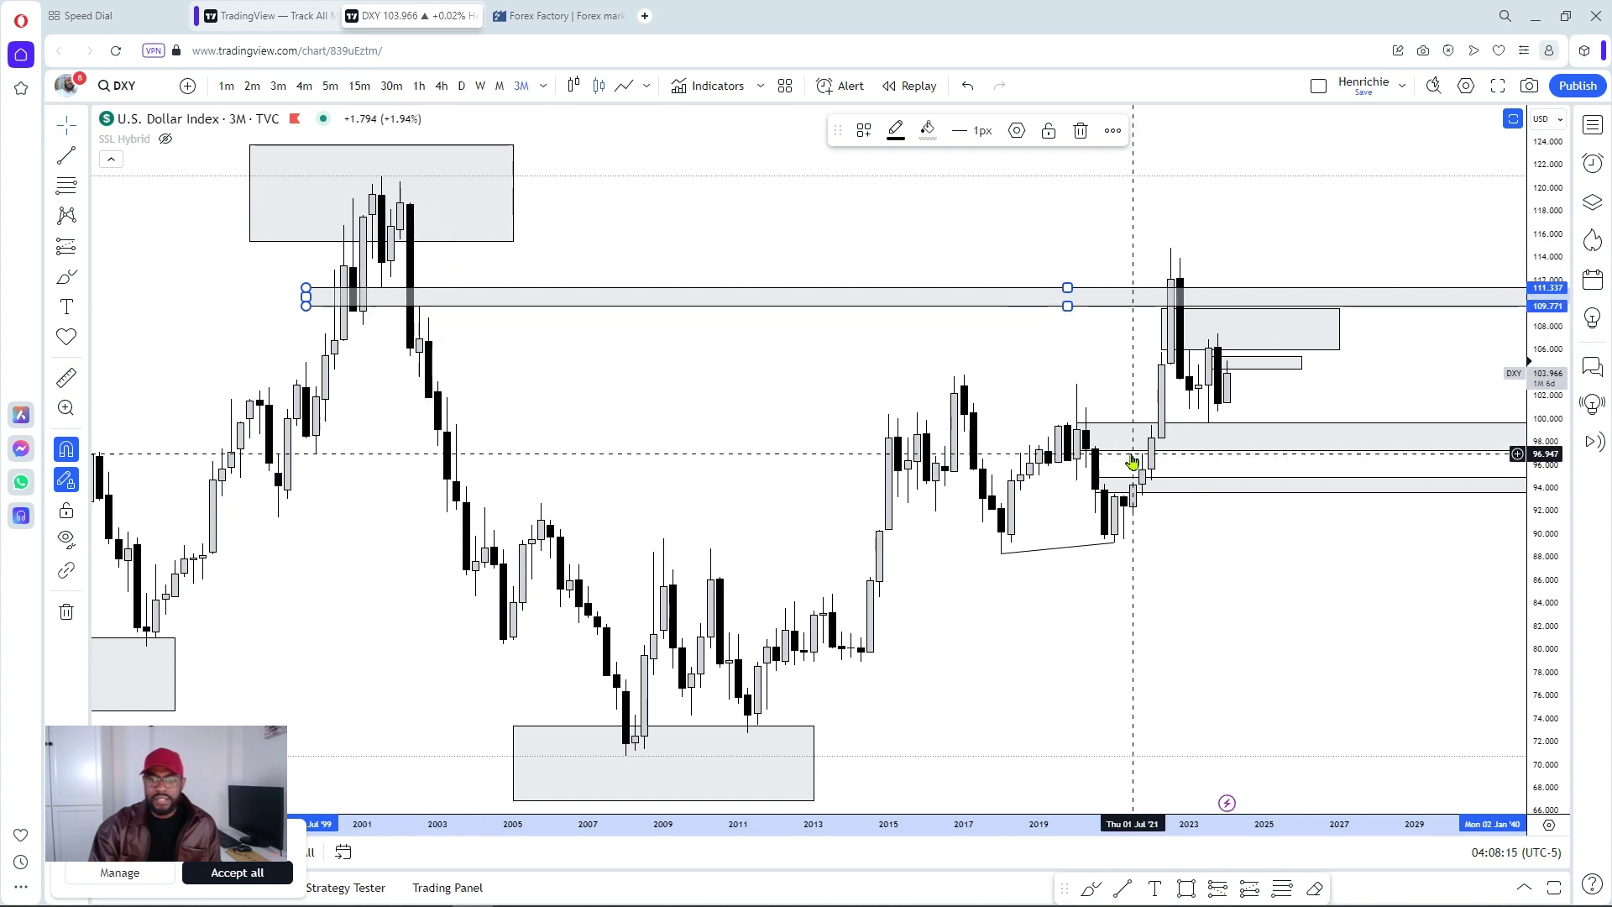
scroll(1171, 510, up, 2)
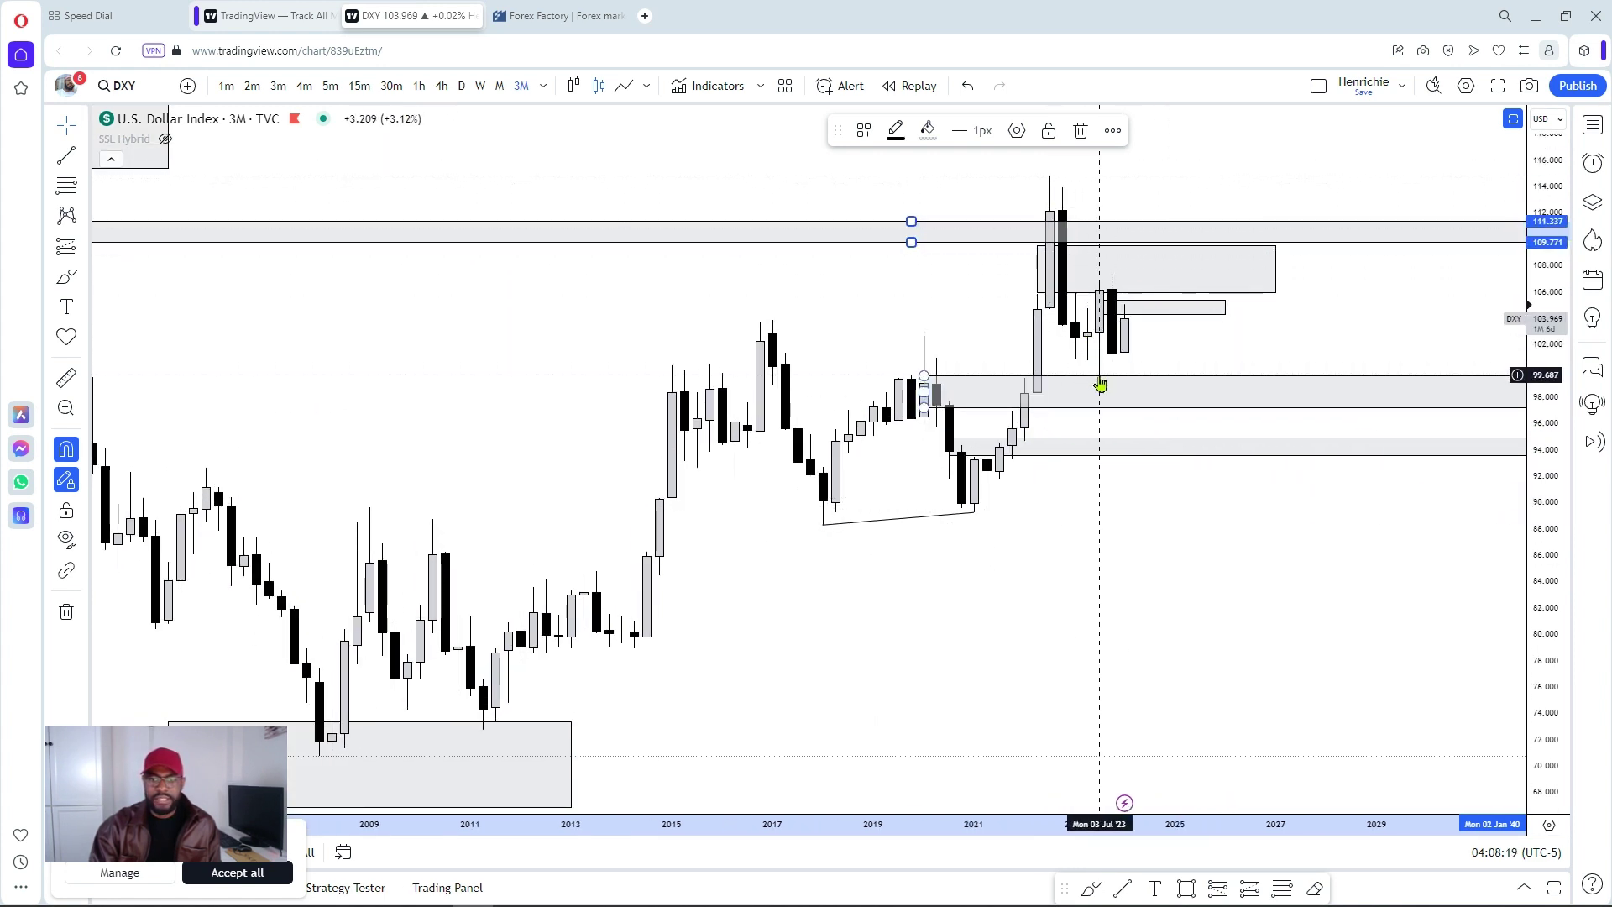
Set the chart to the 1-month timeframe and compare price since 2022 with the resistance zone extending from the earlier highs.
click(500, 86)
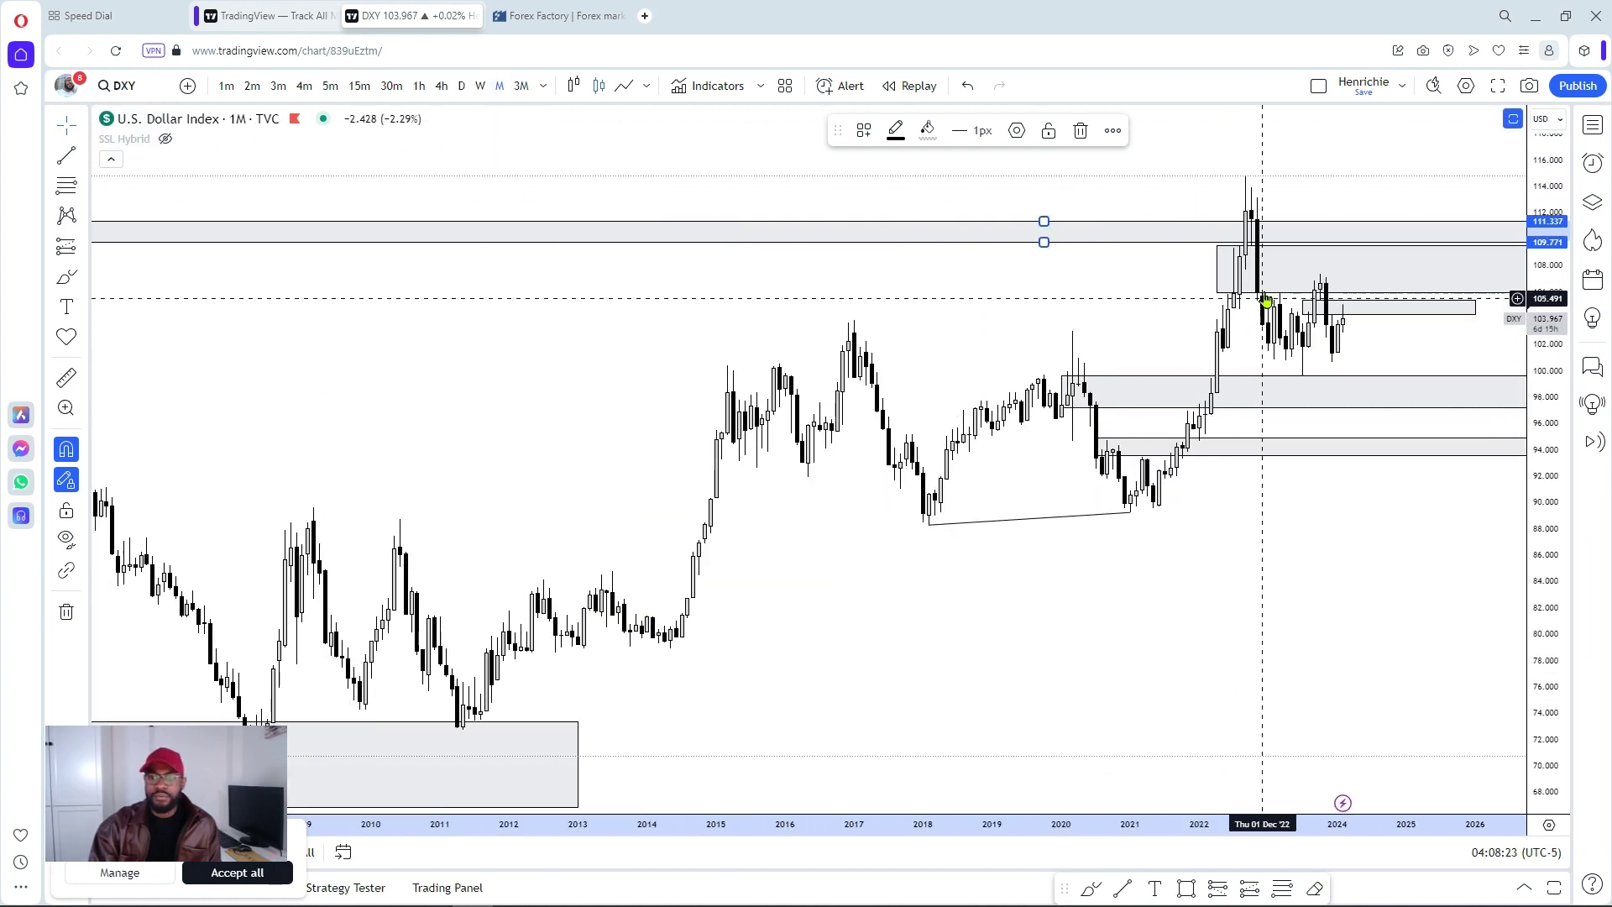
click(1292, 158)
drag(1291, 158, 1009, 245)
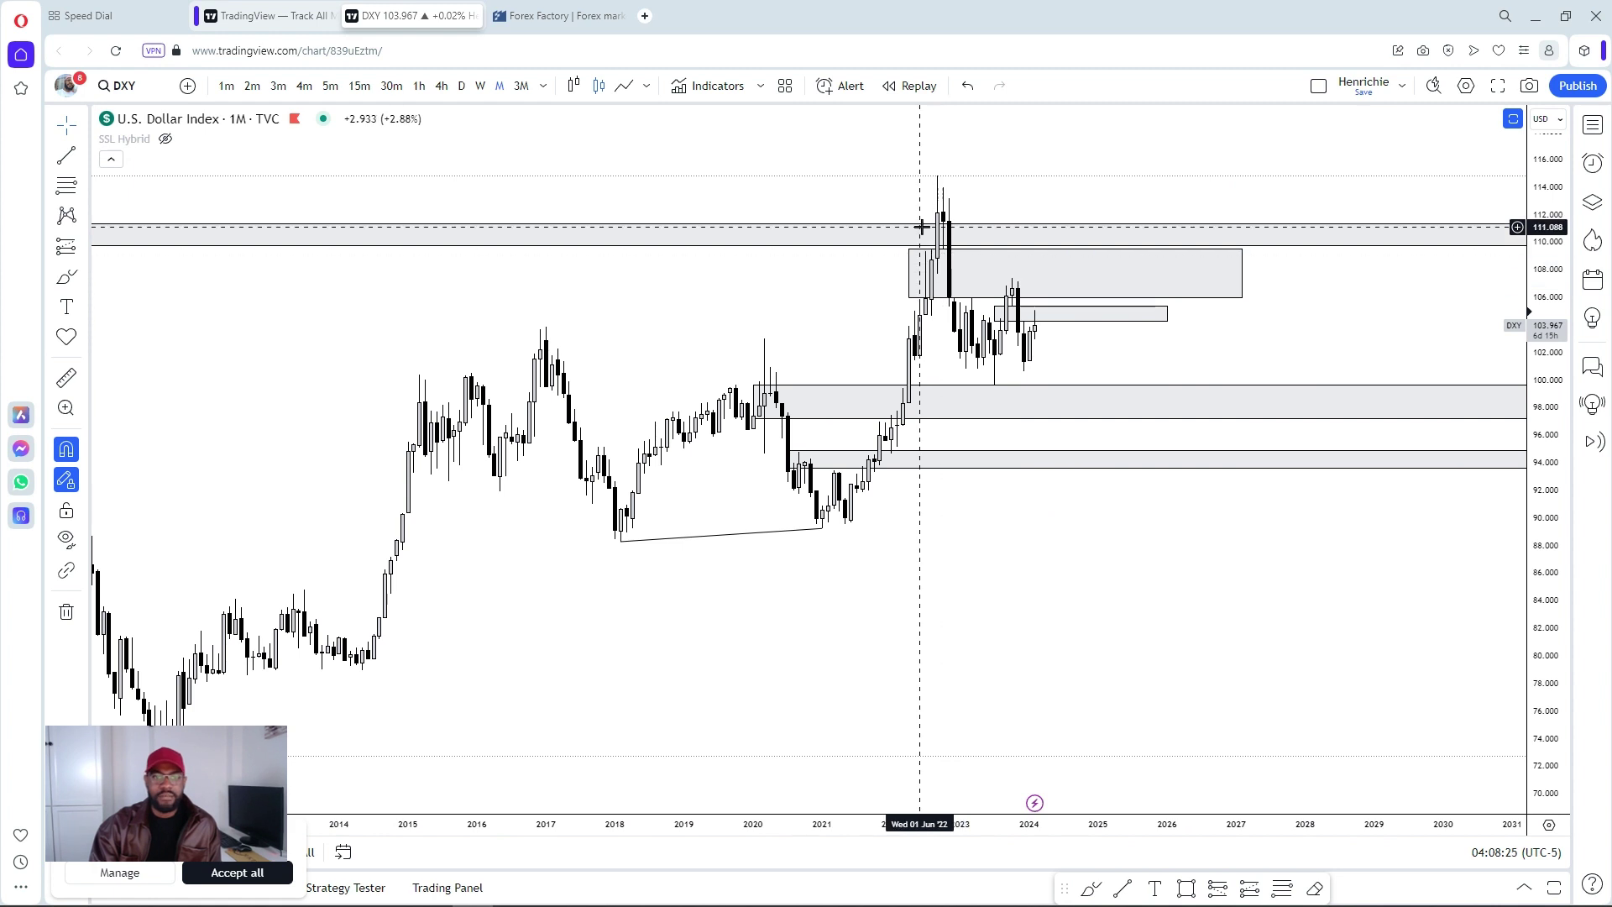
scroll(777, 335, down, 3)
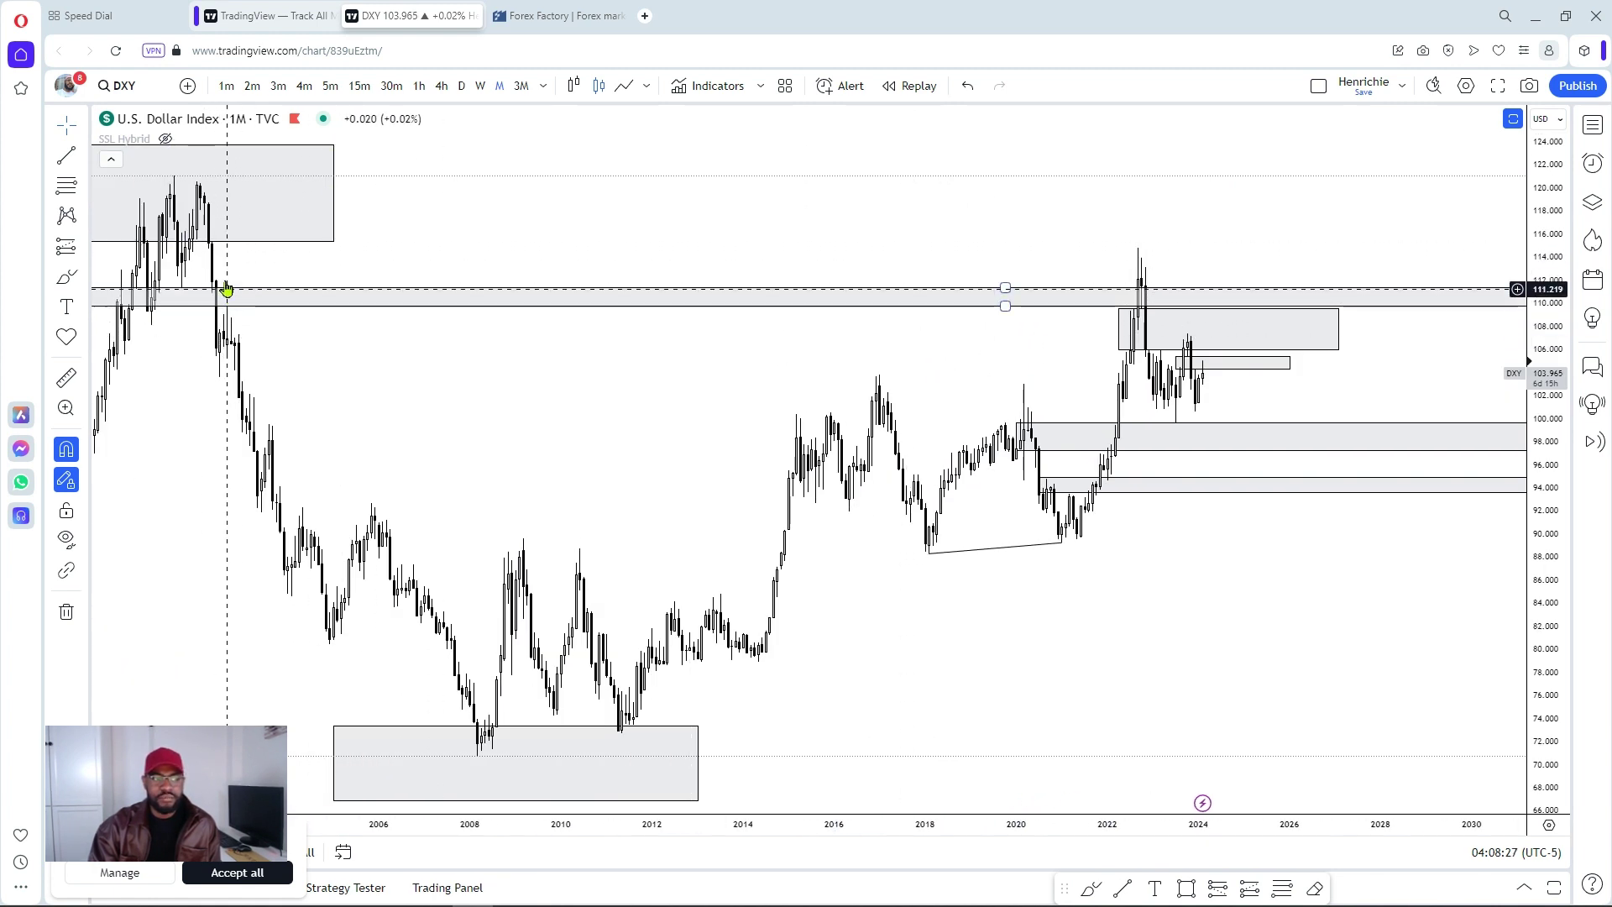
Return the chart to the 12-month timeframe and review the full price history since 1967.
text(12M)
key(Return)
scroll(756, 263, up, 5)
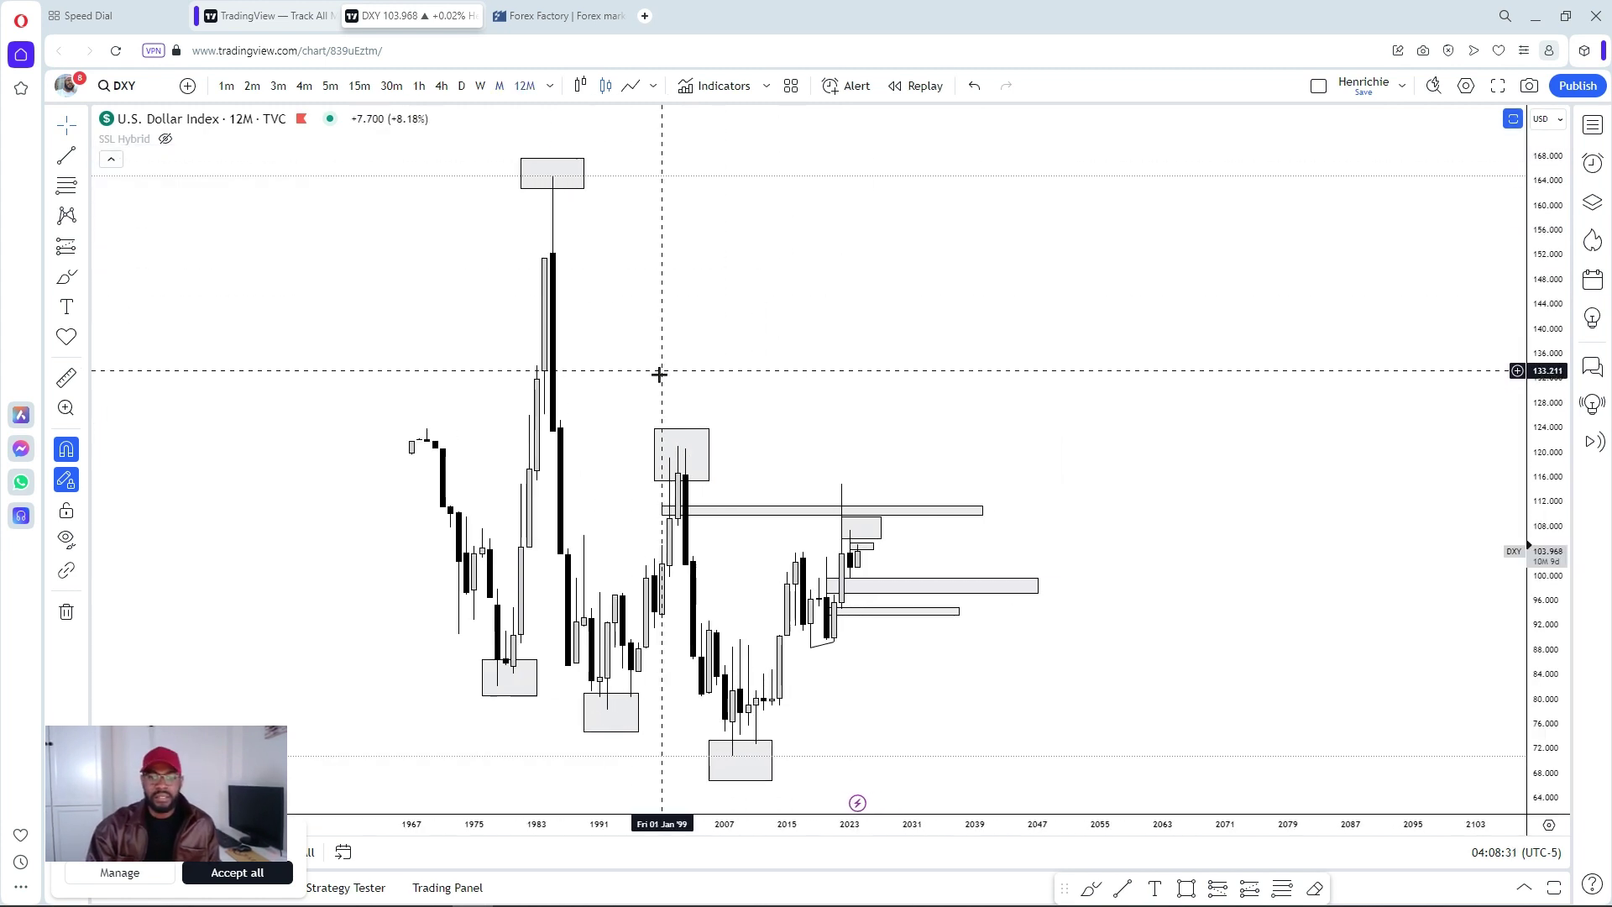
scroll(638, 504, left, 5)
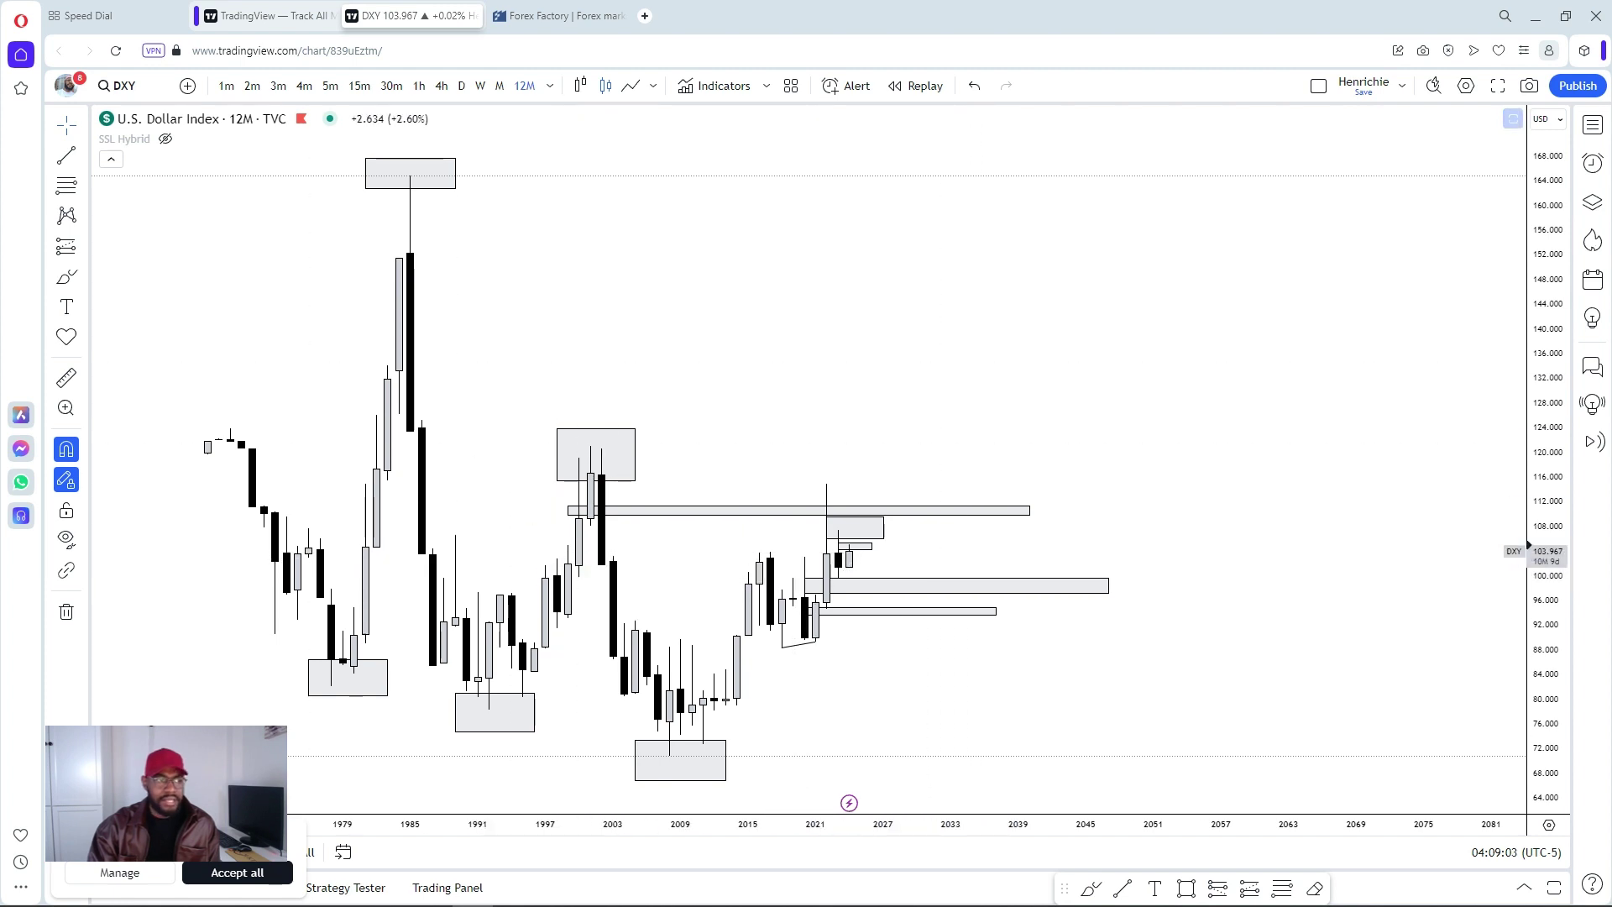
Draw a horizontal trend line at 103.200 from the January 2003 candle to about 2051.
click(68, 156)
click(613, 556)
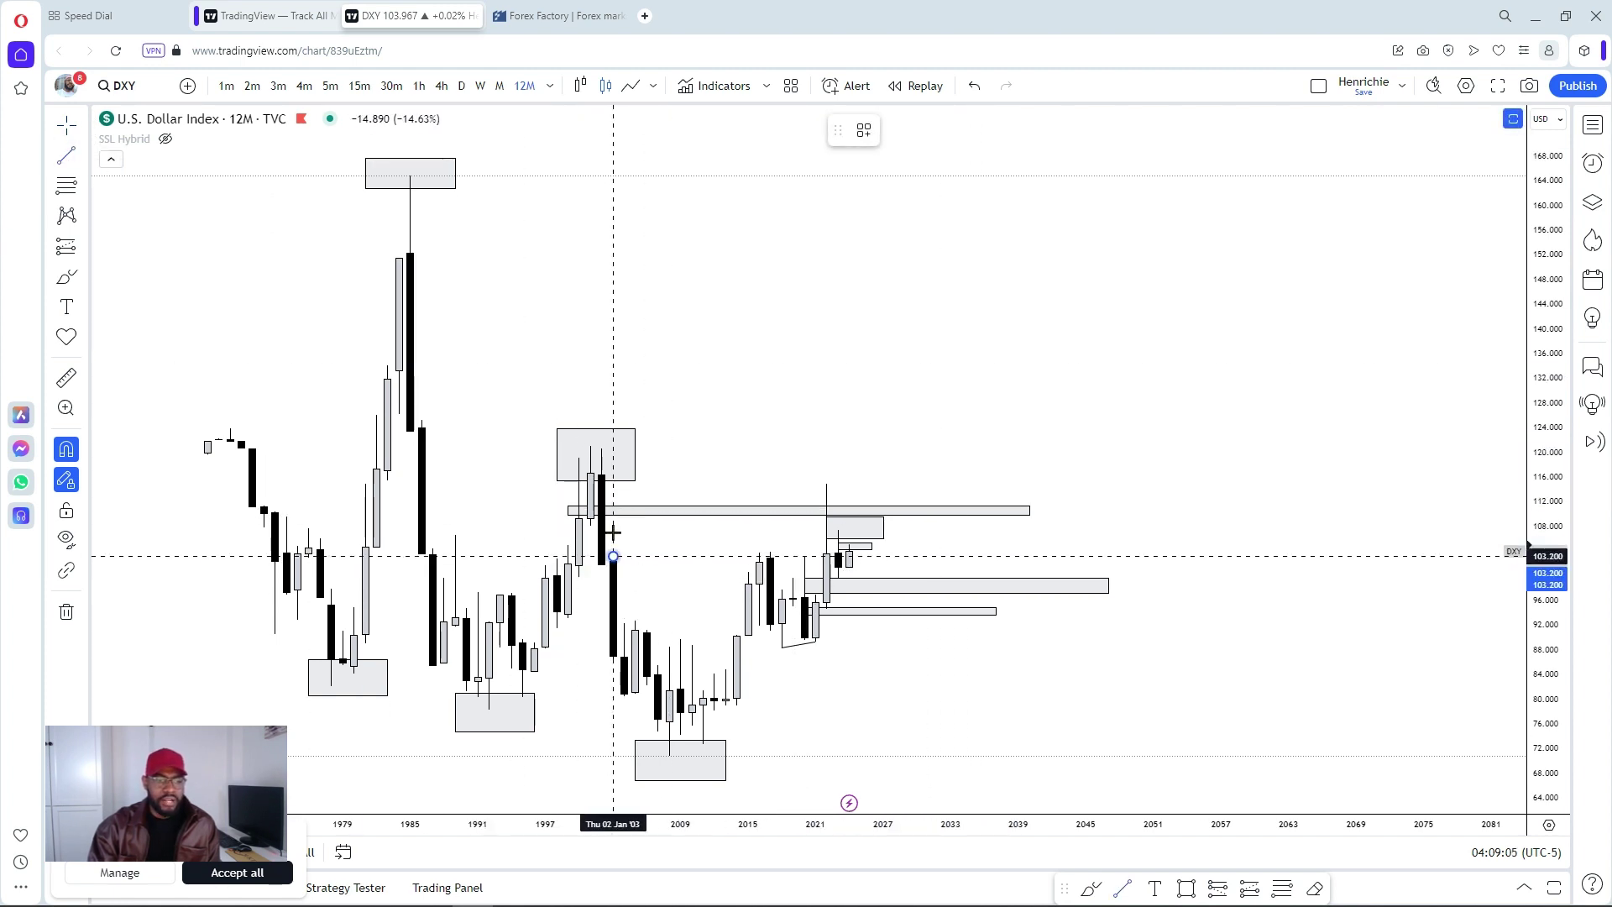
click(1154, 556)
scroll(819, 368, up, 1)
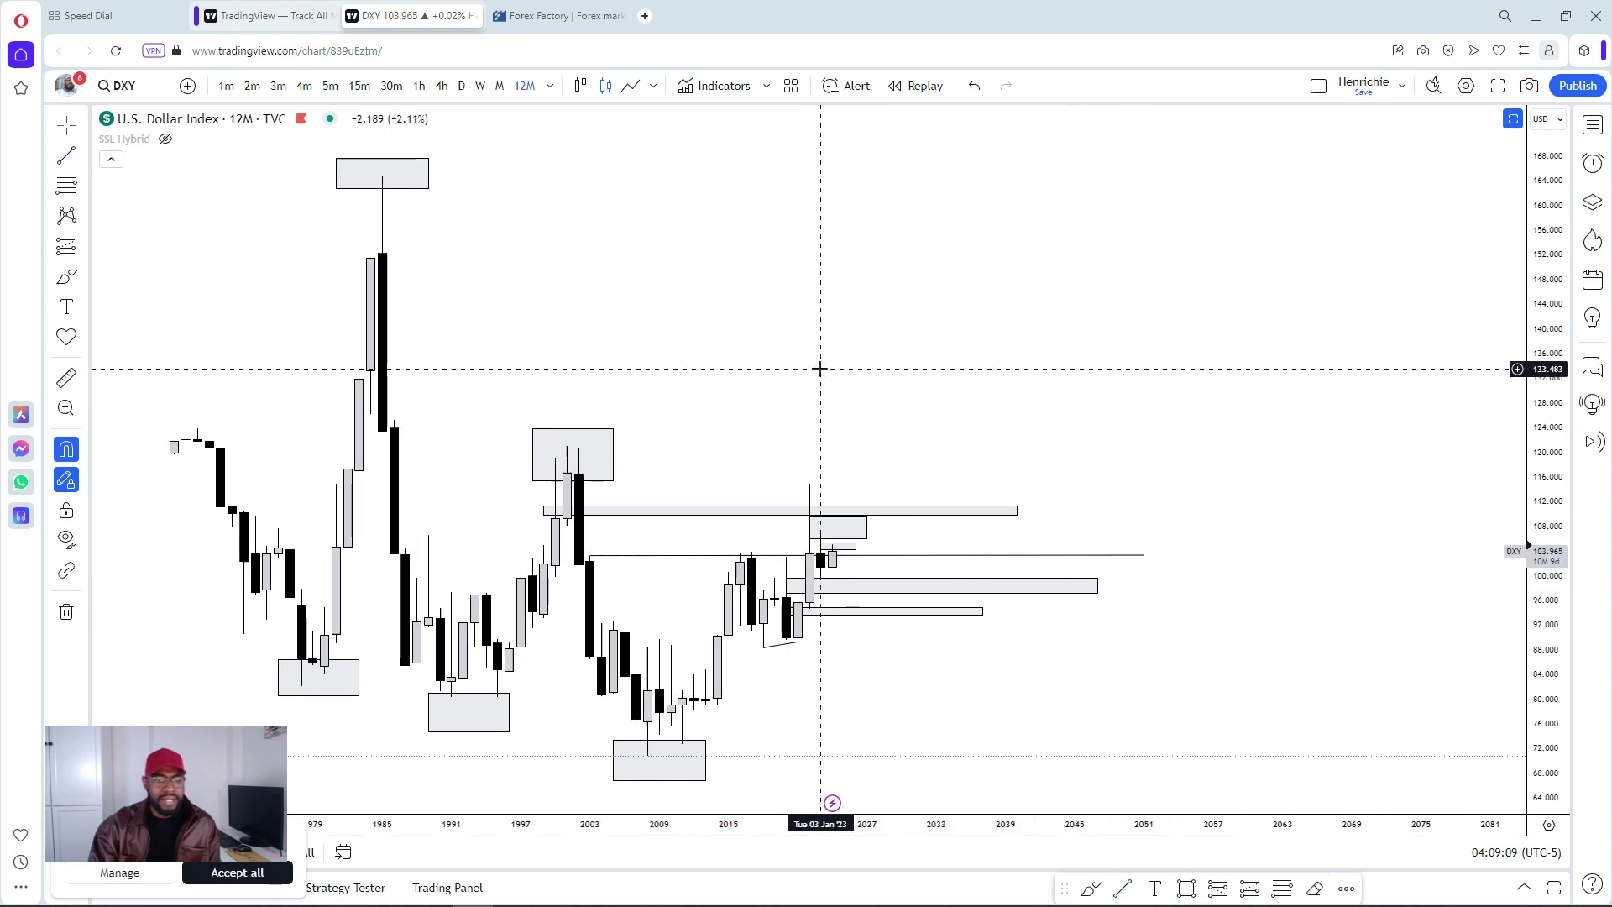
Examine the latest yearly candles against the new horizontal line and the support zones below it.
scroll(904, 381, up, 2)
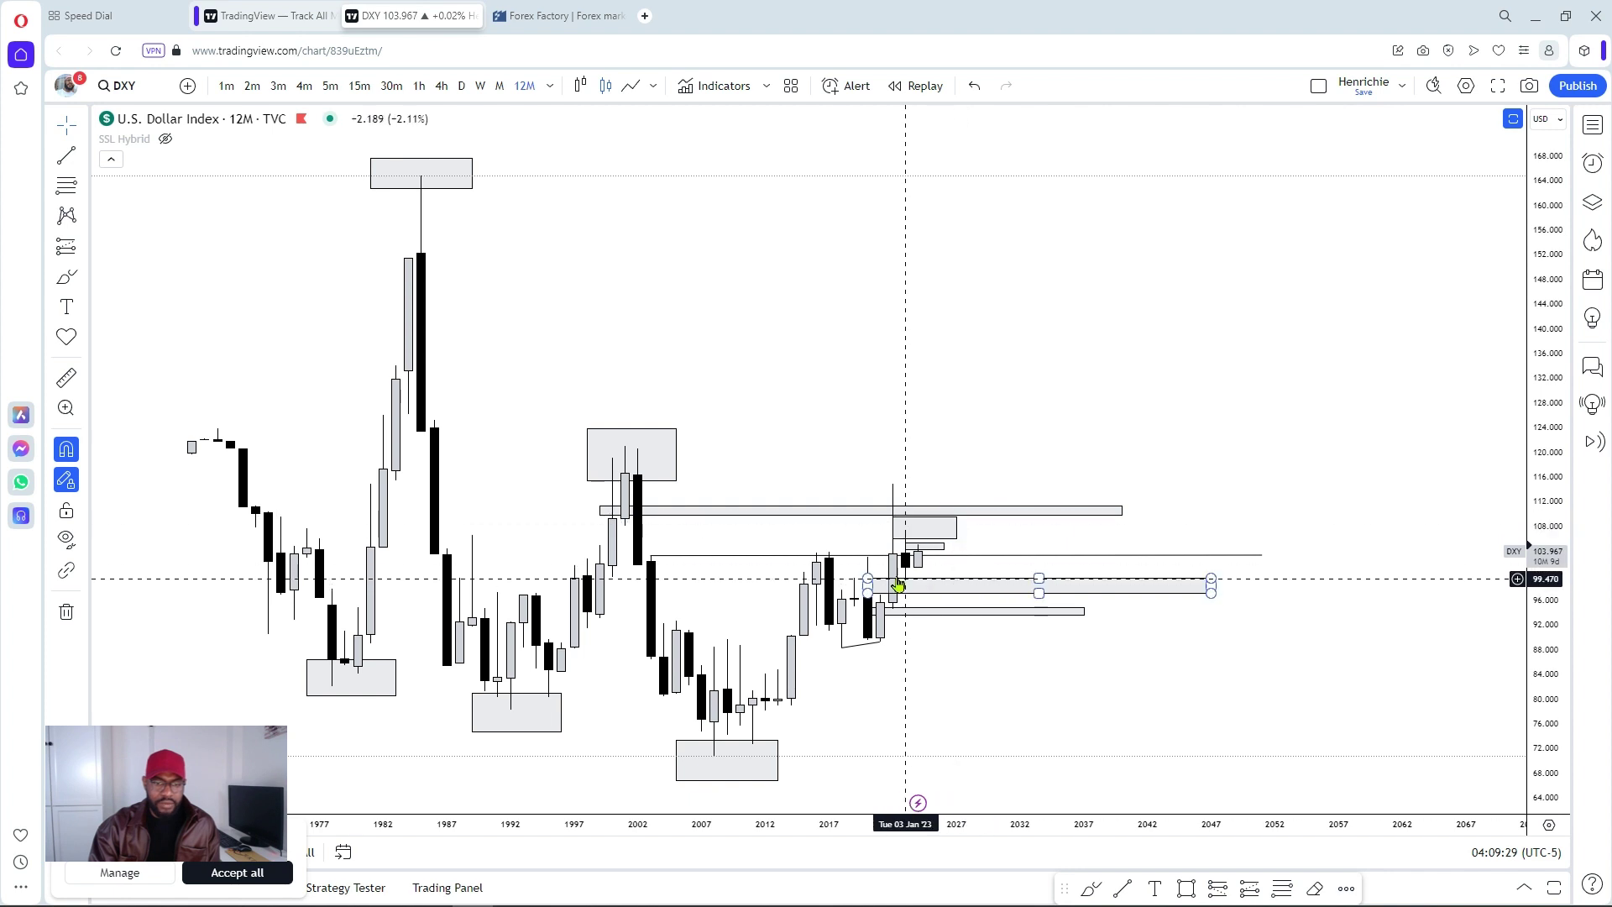
scroll(924, 563, up, 5)
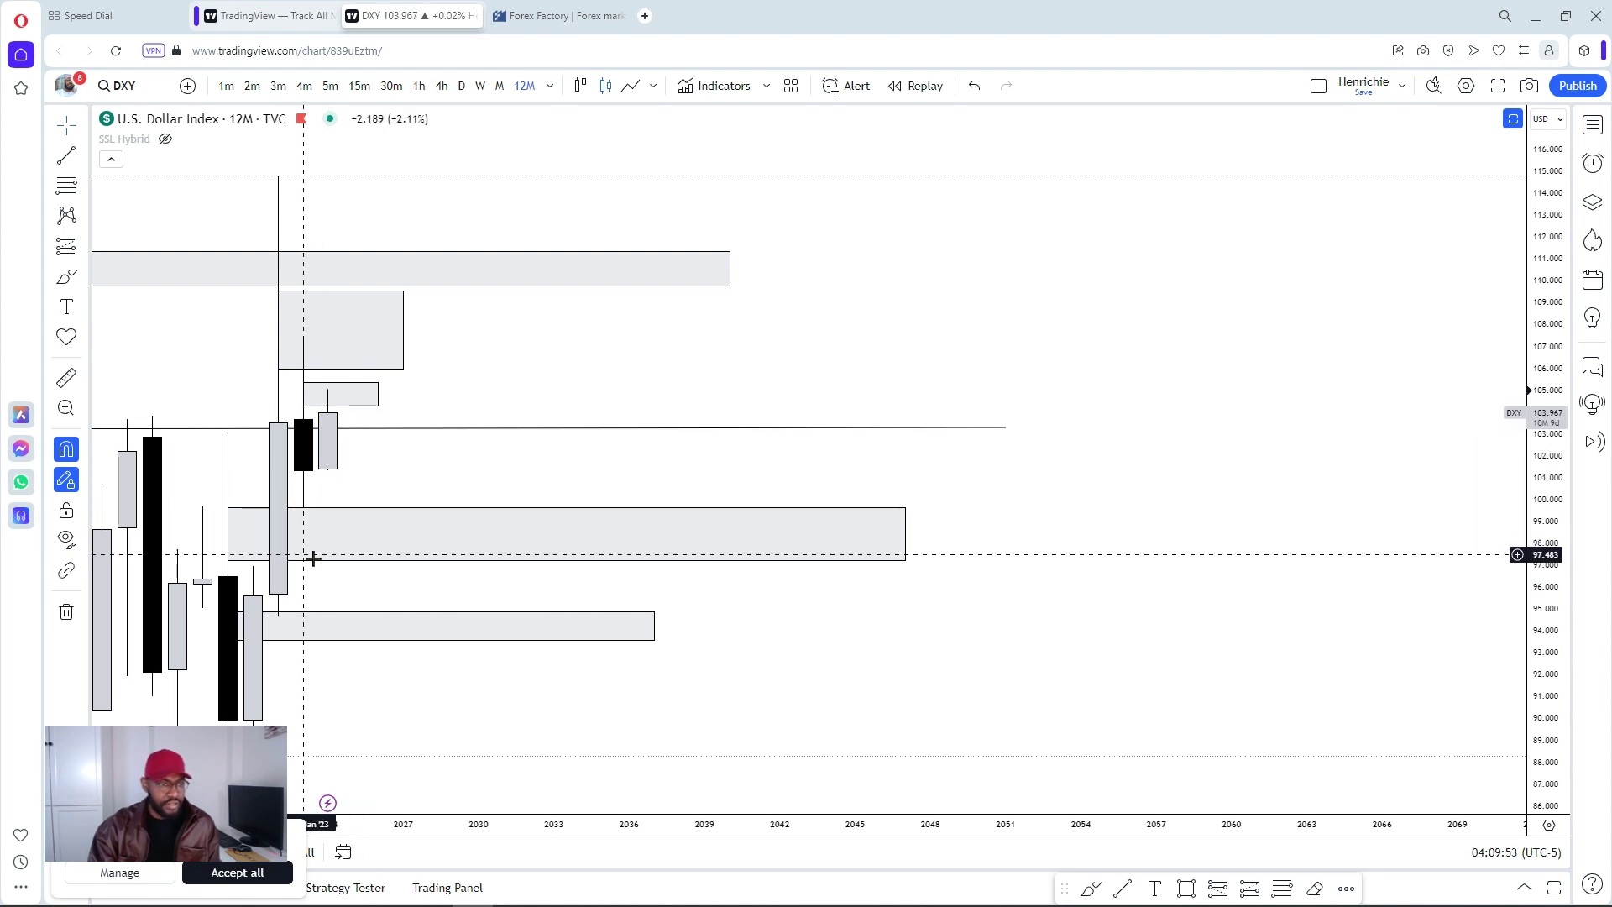
scroll(590, 393, down, 4)
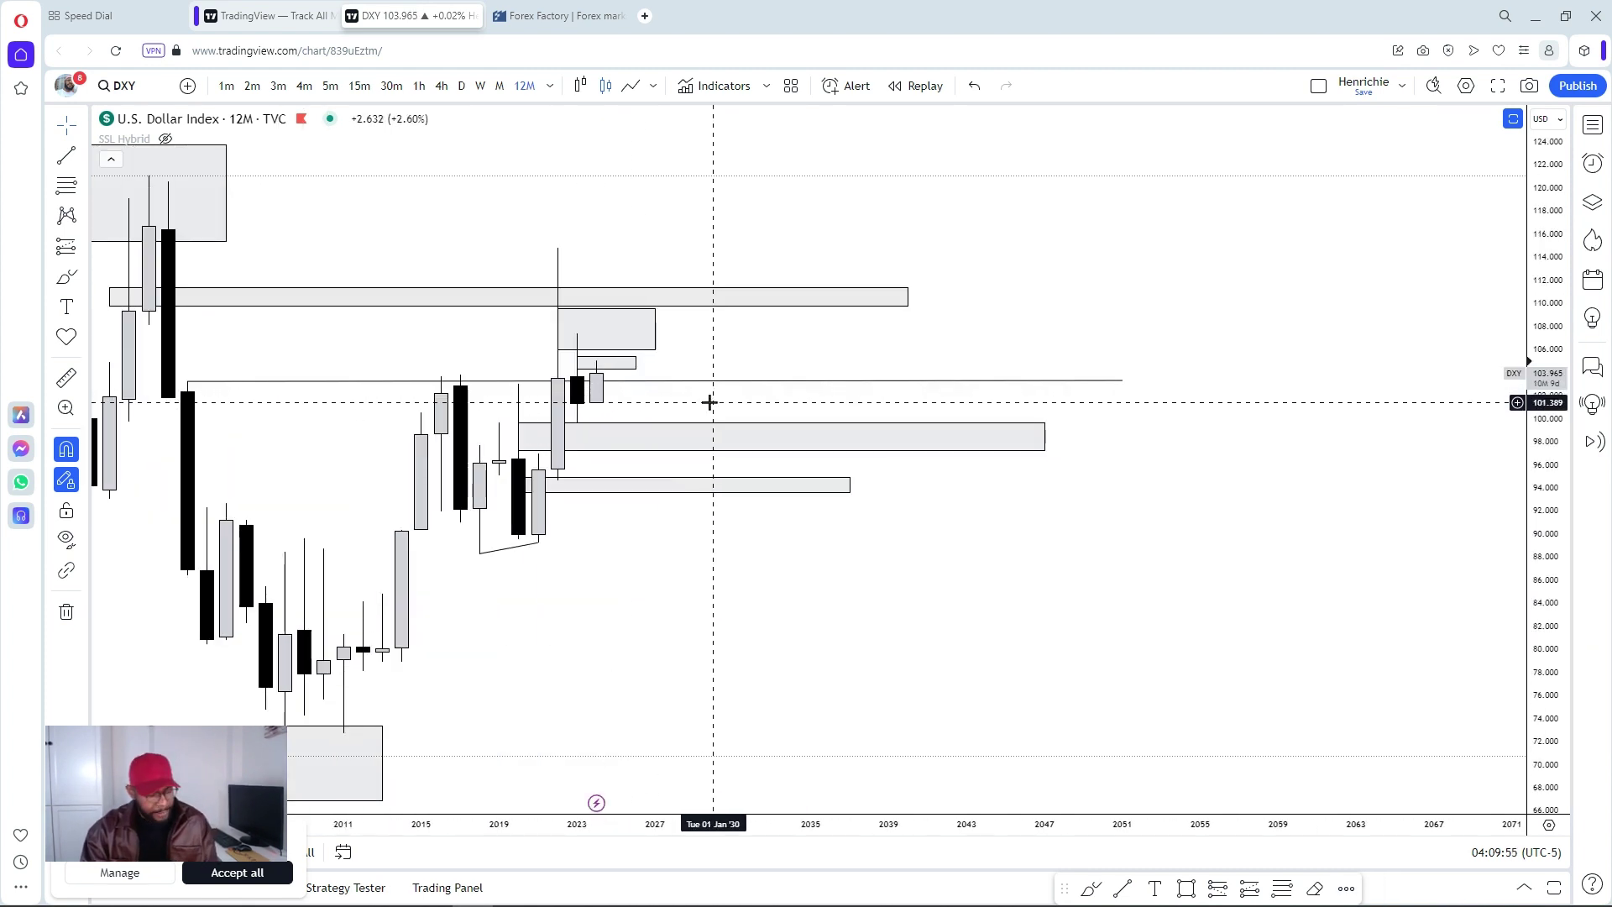
Set the chart to the 6-month and finally the 1-month timeframe, and examine price around the horizontal line and zones.
text(6)
key(Return)
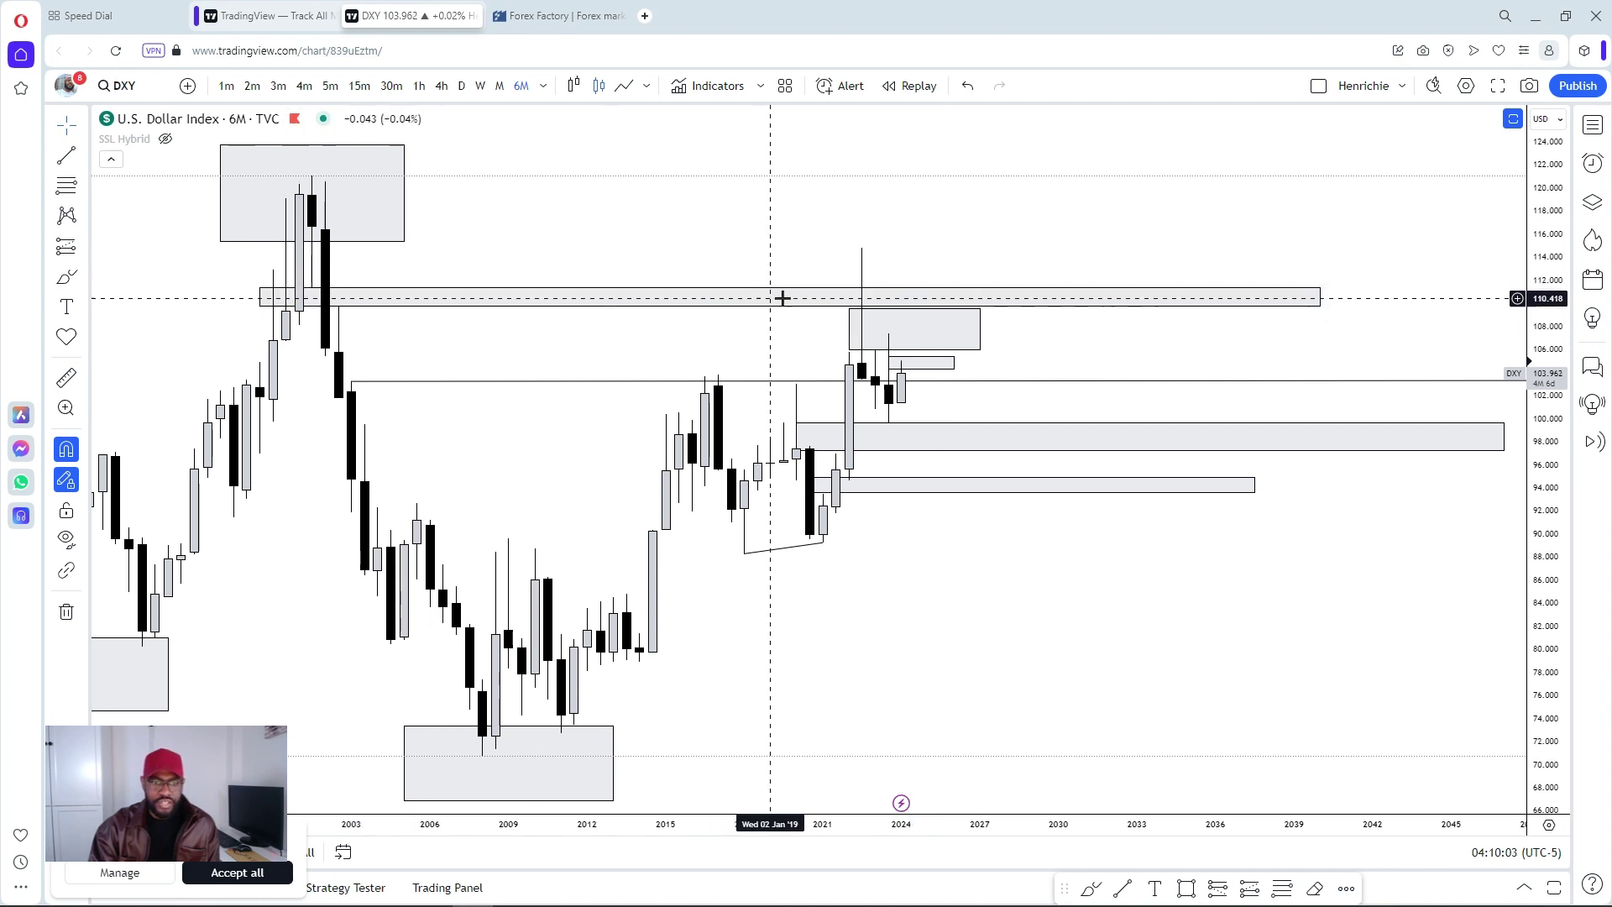
click(499, 86)
scroll(587, 209, down, 5)
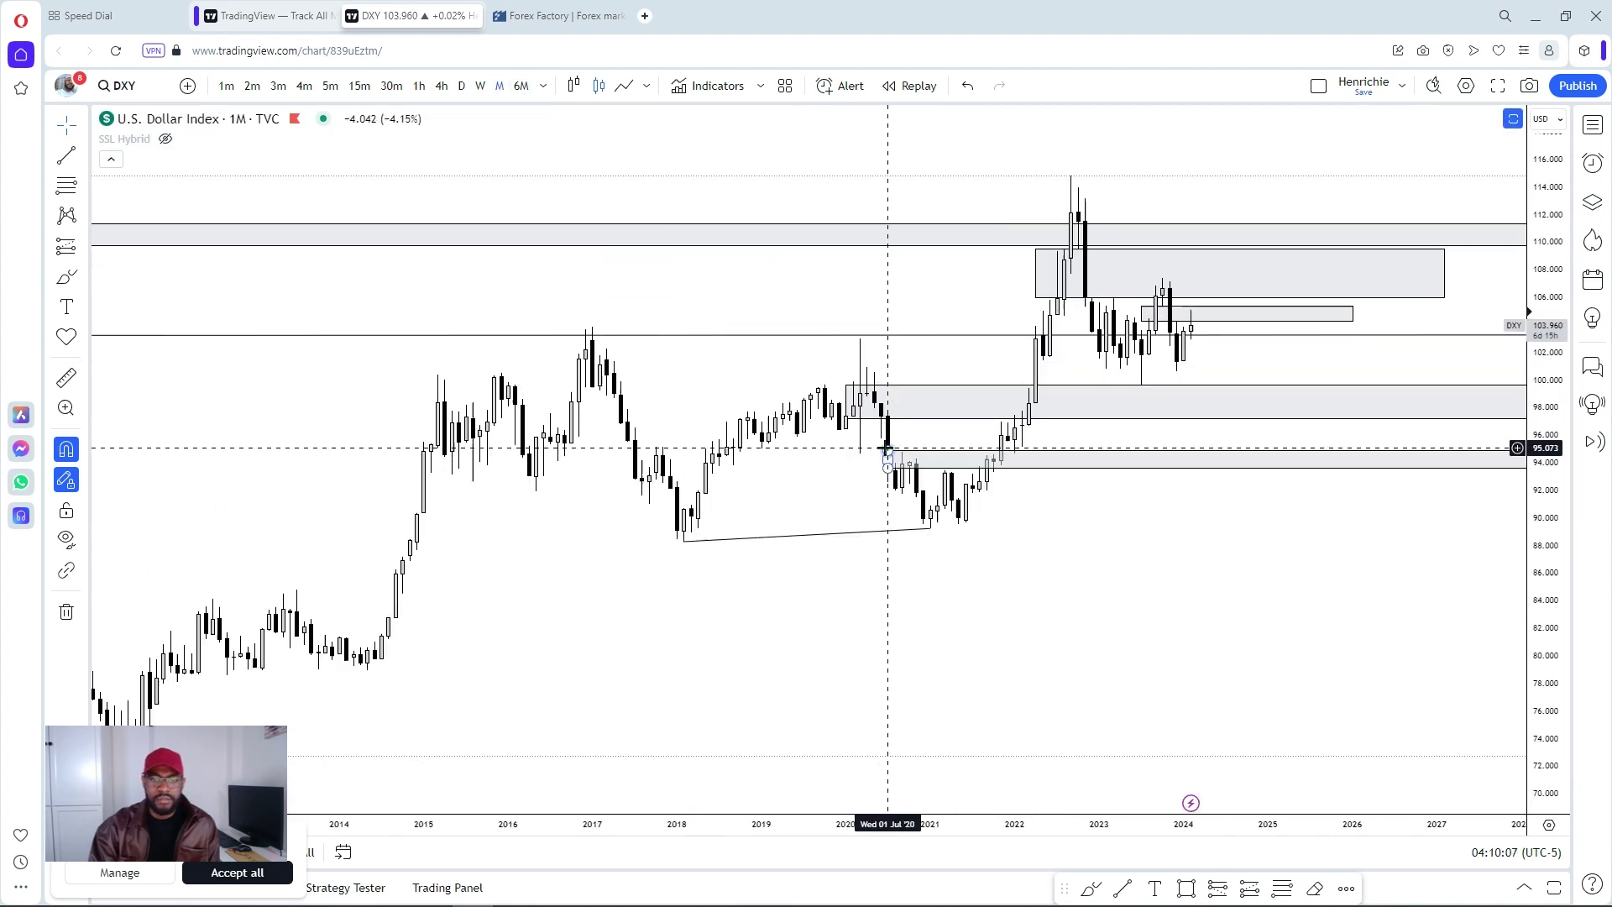
scroll(887, 454, down, 4)
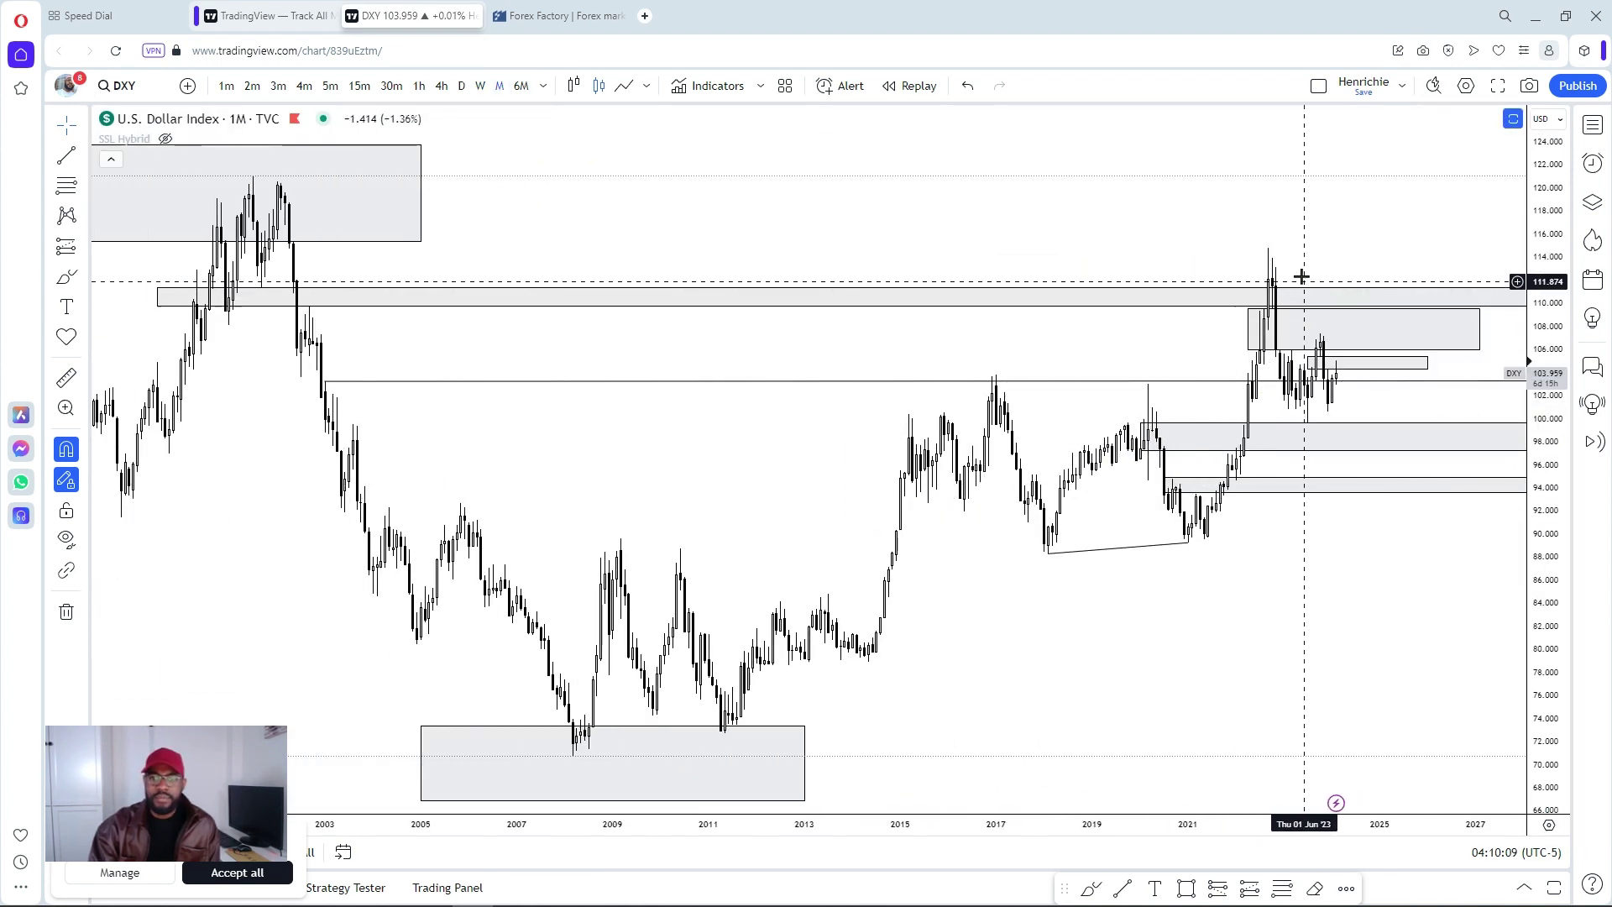
scroll(1255, 259, up, 5)
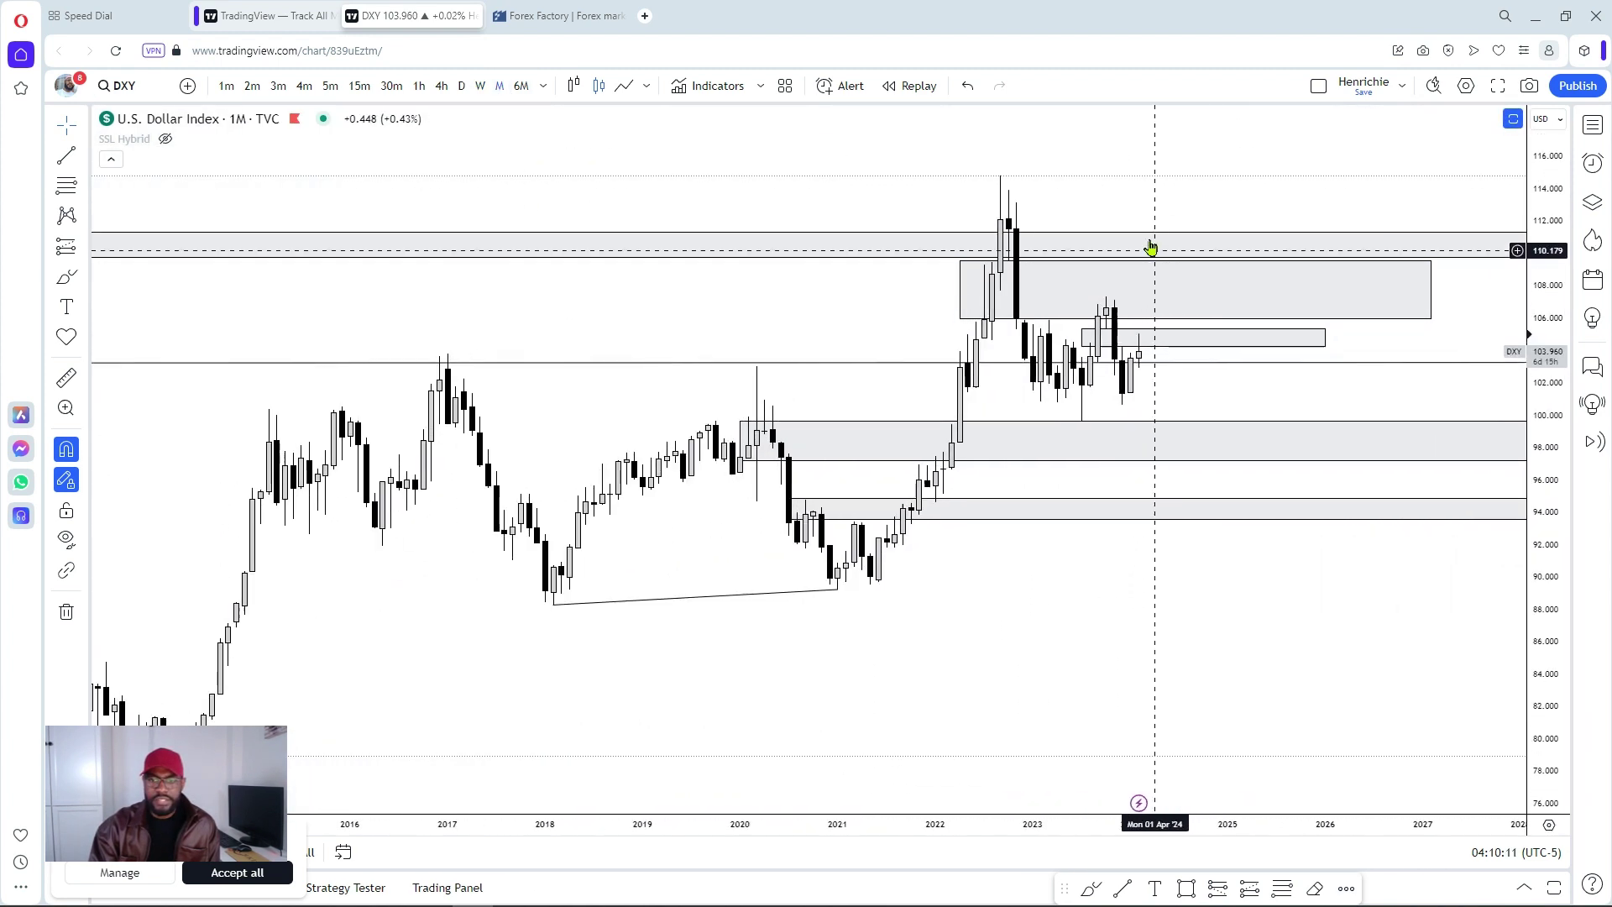
Review the monthly swings since 2014 and select the trend line joining the 2018 and 2021 lows.
click(1004, 260)
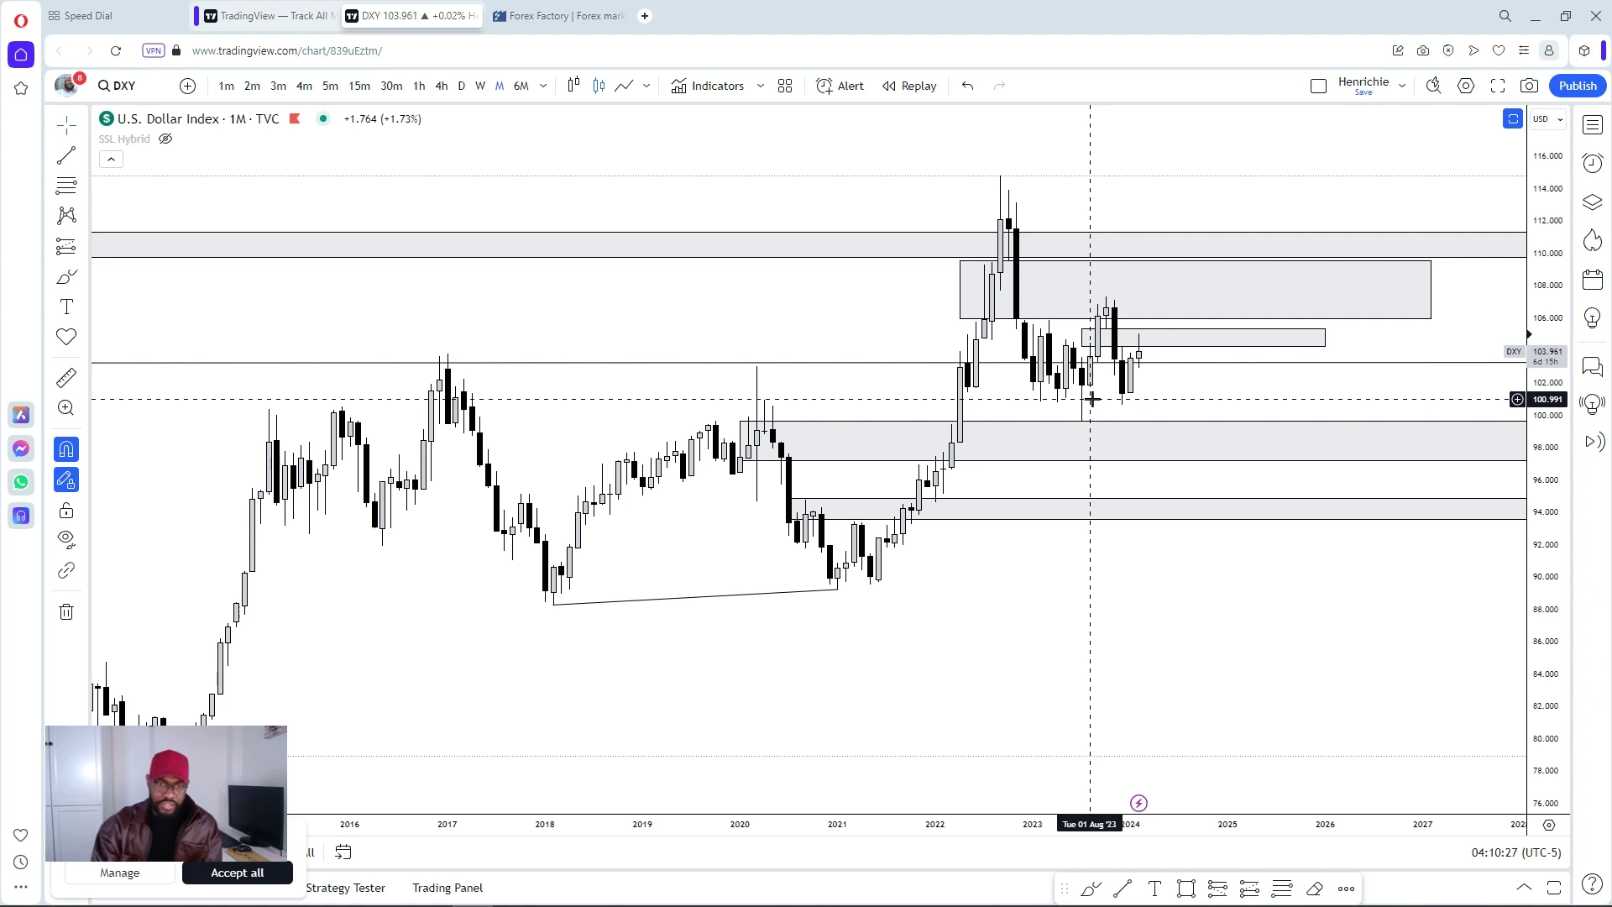
scroll(580, 499, down, 3)
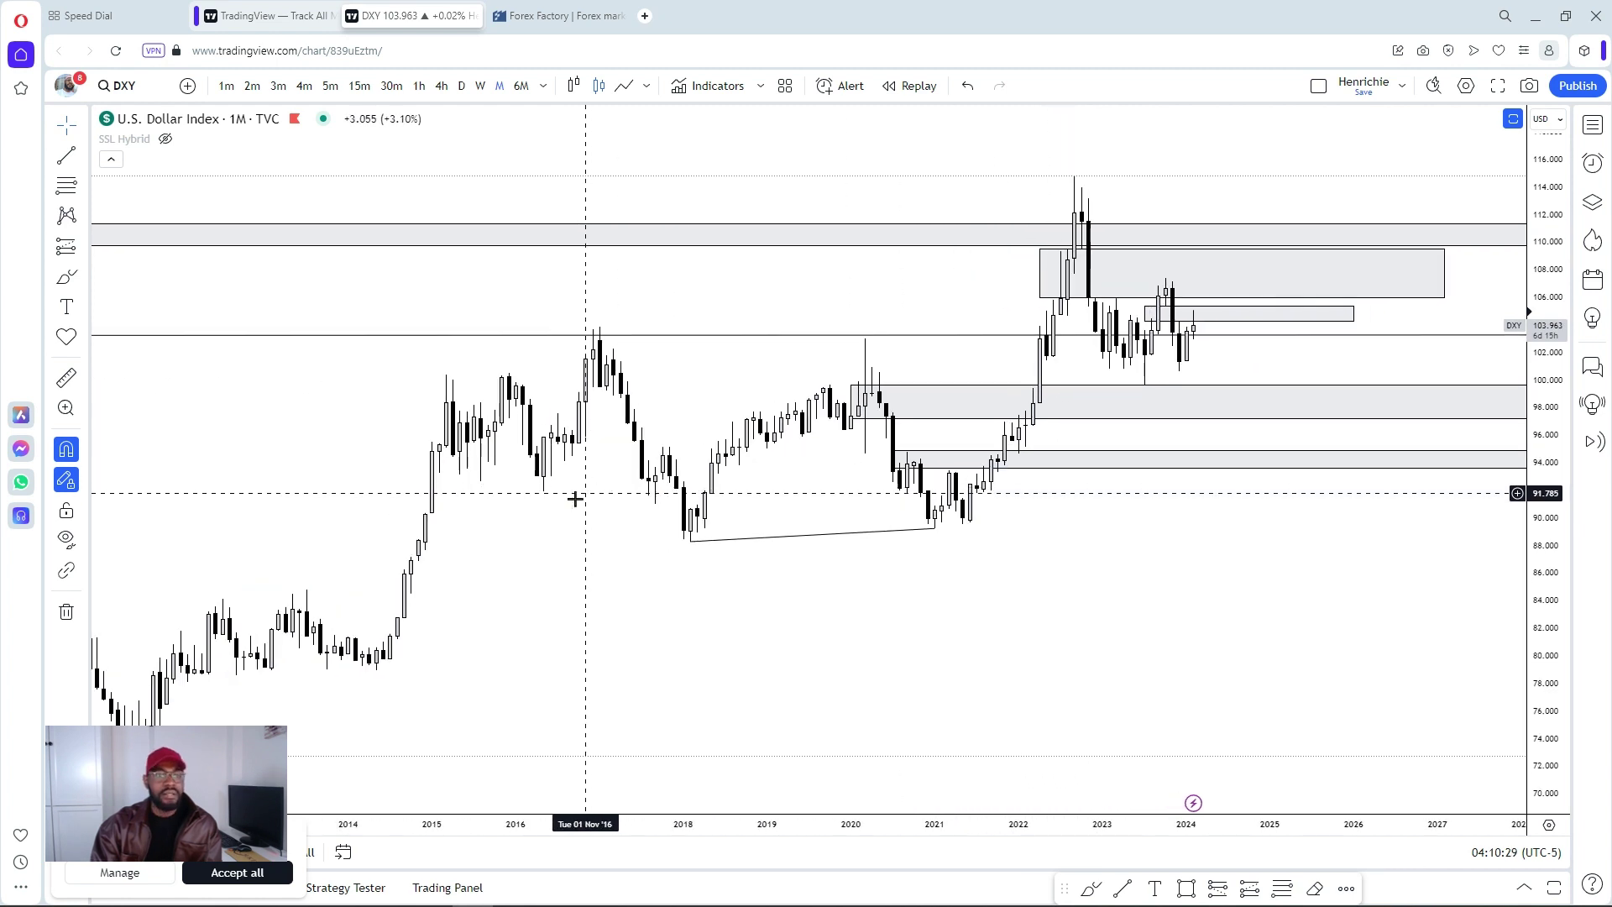
scroll(774, 616, down, 2)
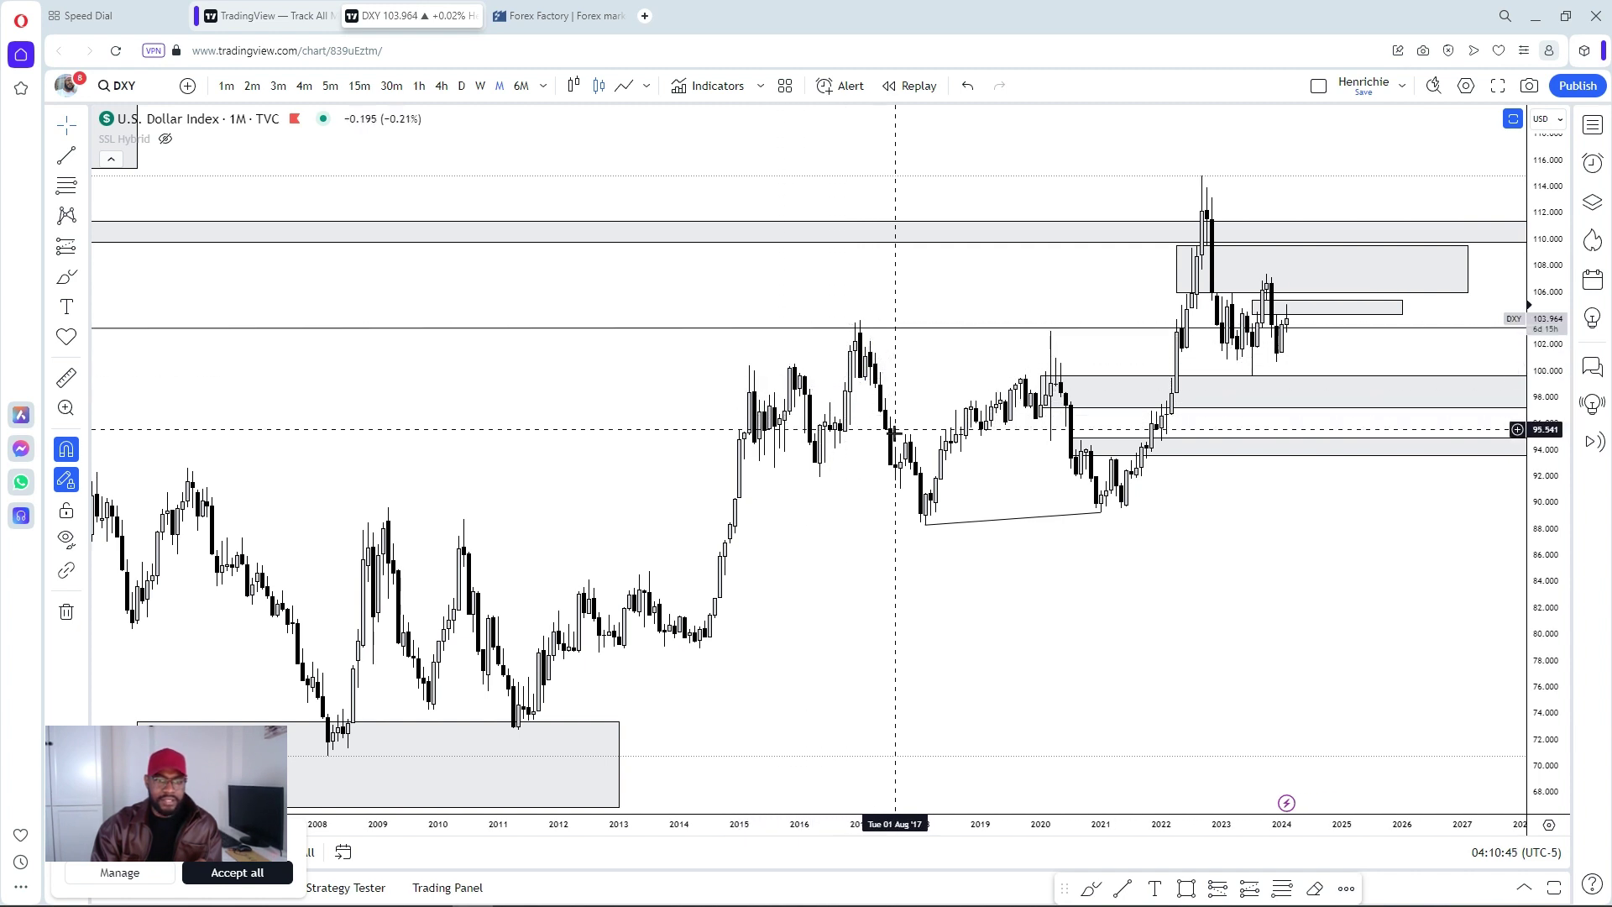
click(926, 524)
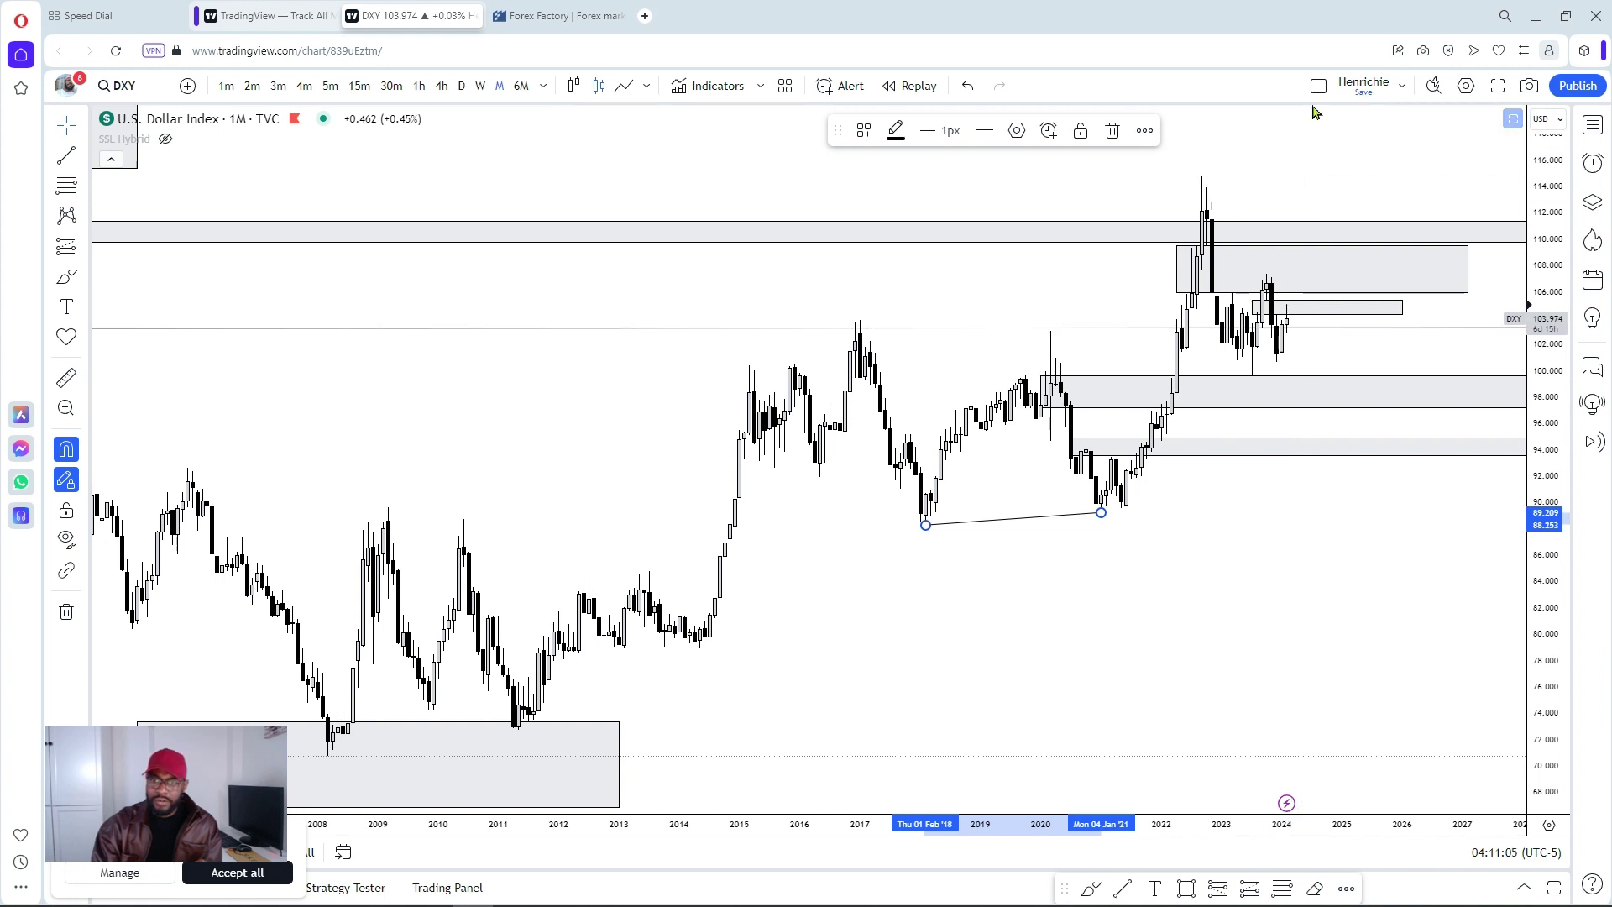
click(1282, 312)
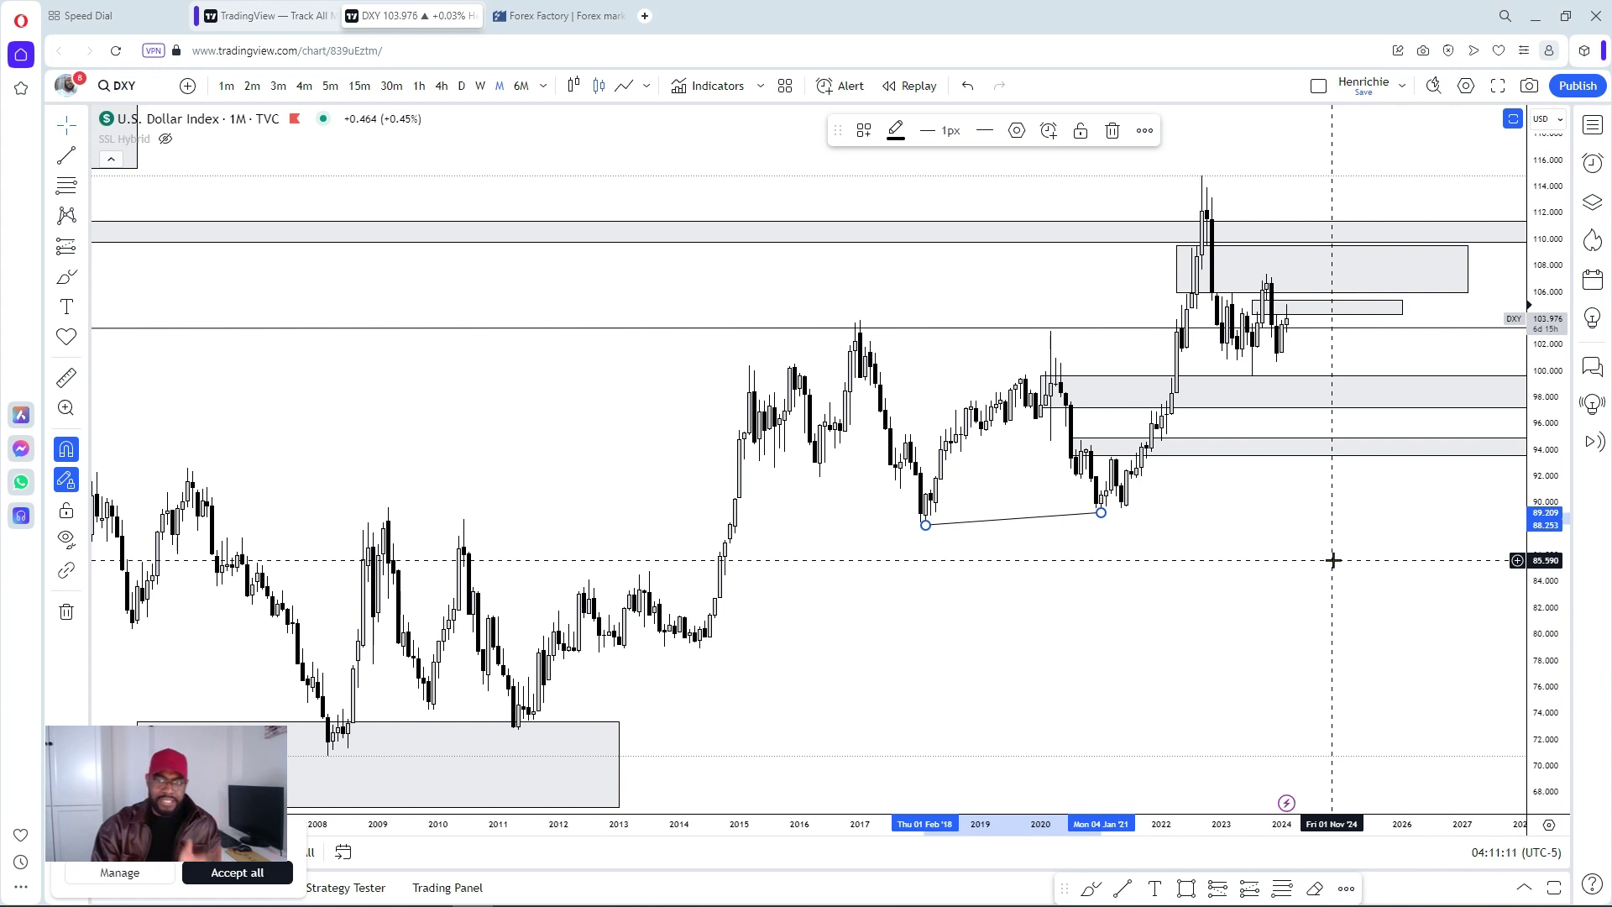
Deselect the trend line and draw a rising leg below the candles from about 70.951 in June 2016 to 85.369 in late 2017.
scroll(1333, 561, up, 1)
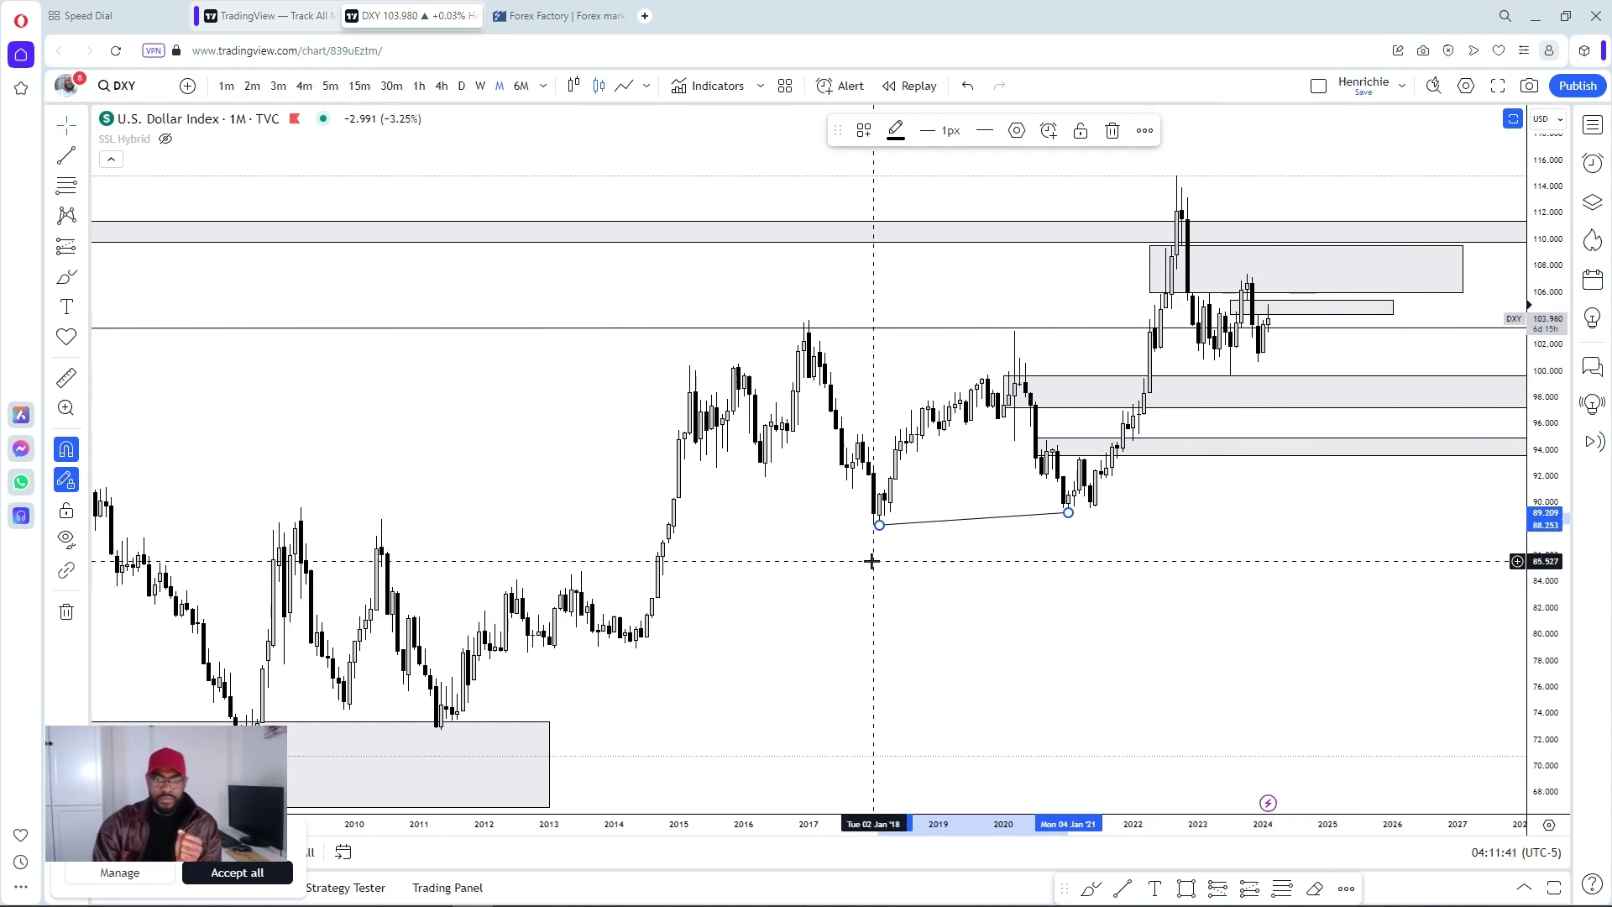
scroll(1161, 610, up, 1)
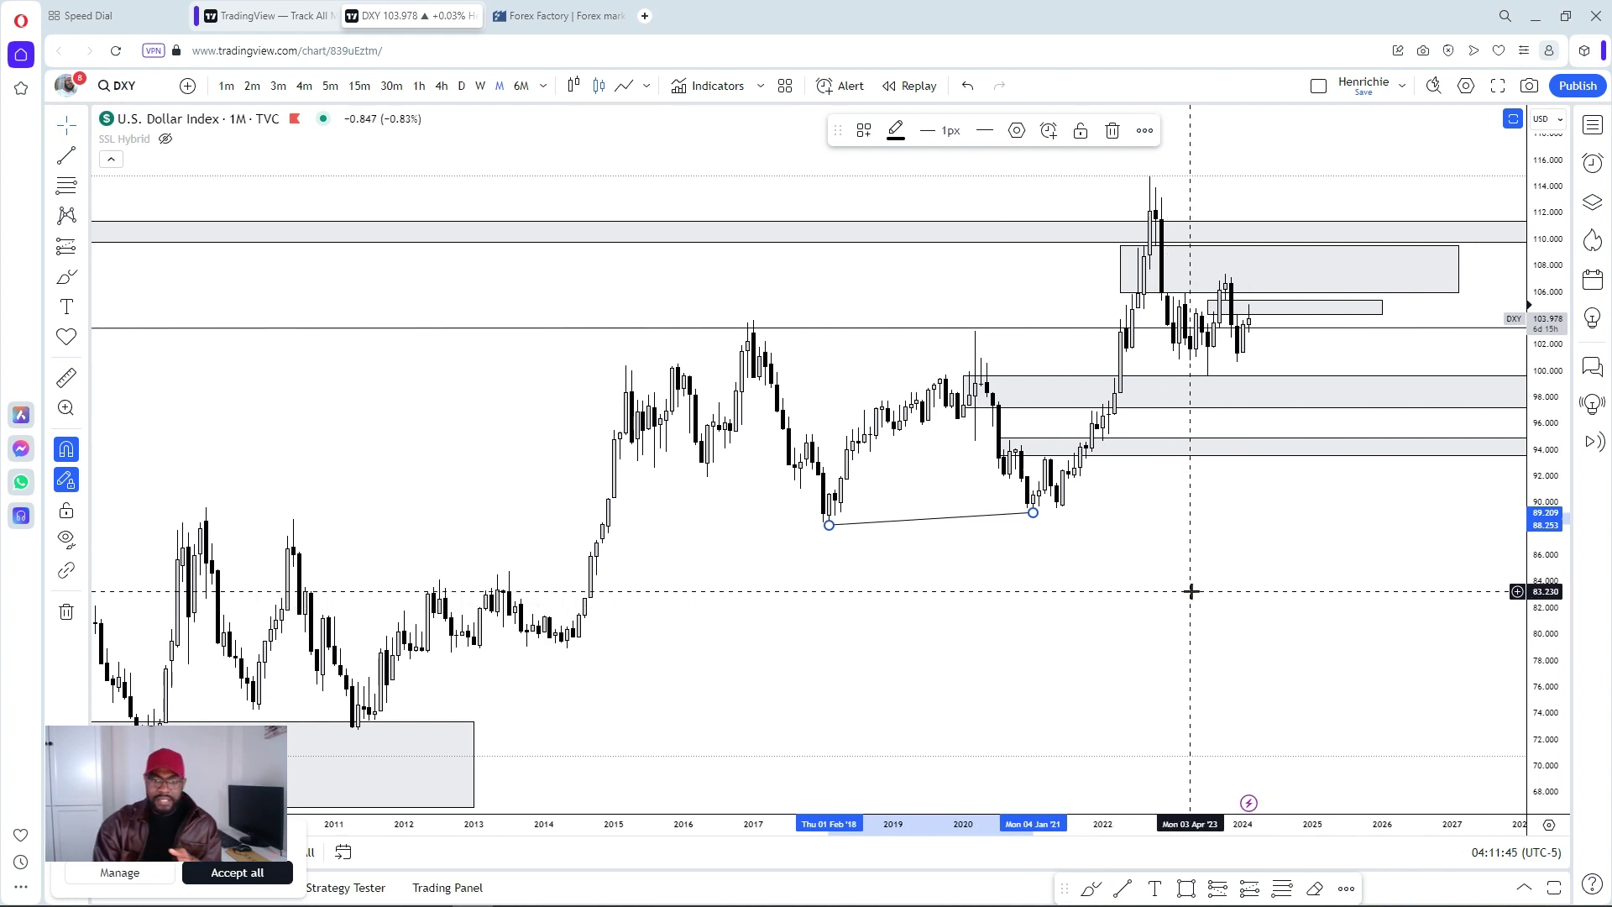
click(1191, 592)
drag(1108, 593, 1032, 601)
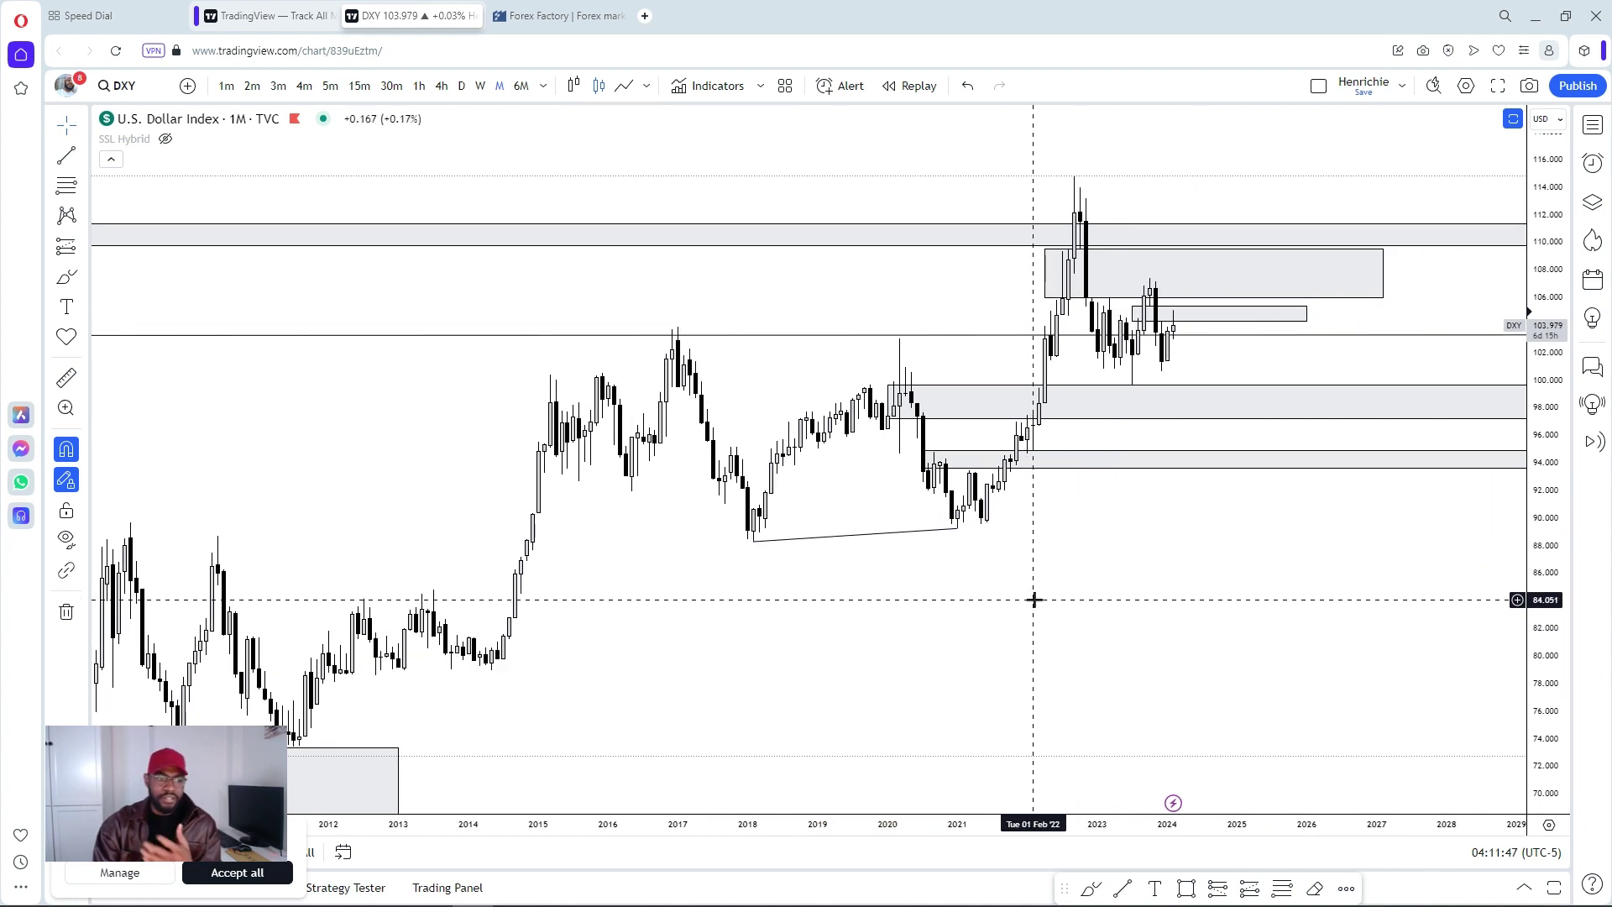
scroll(1126, 575, down, 3)
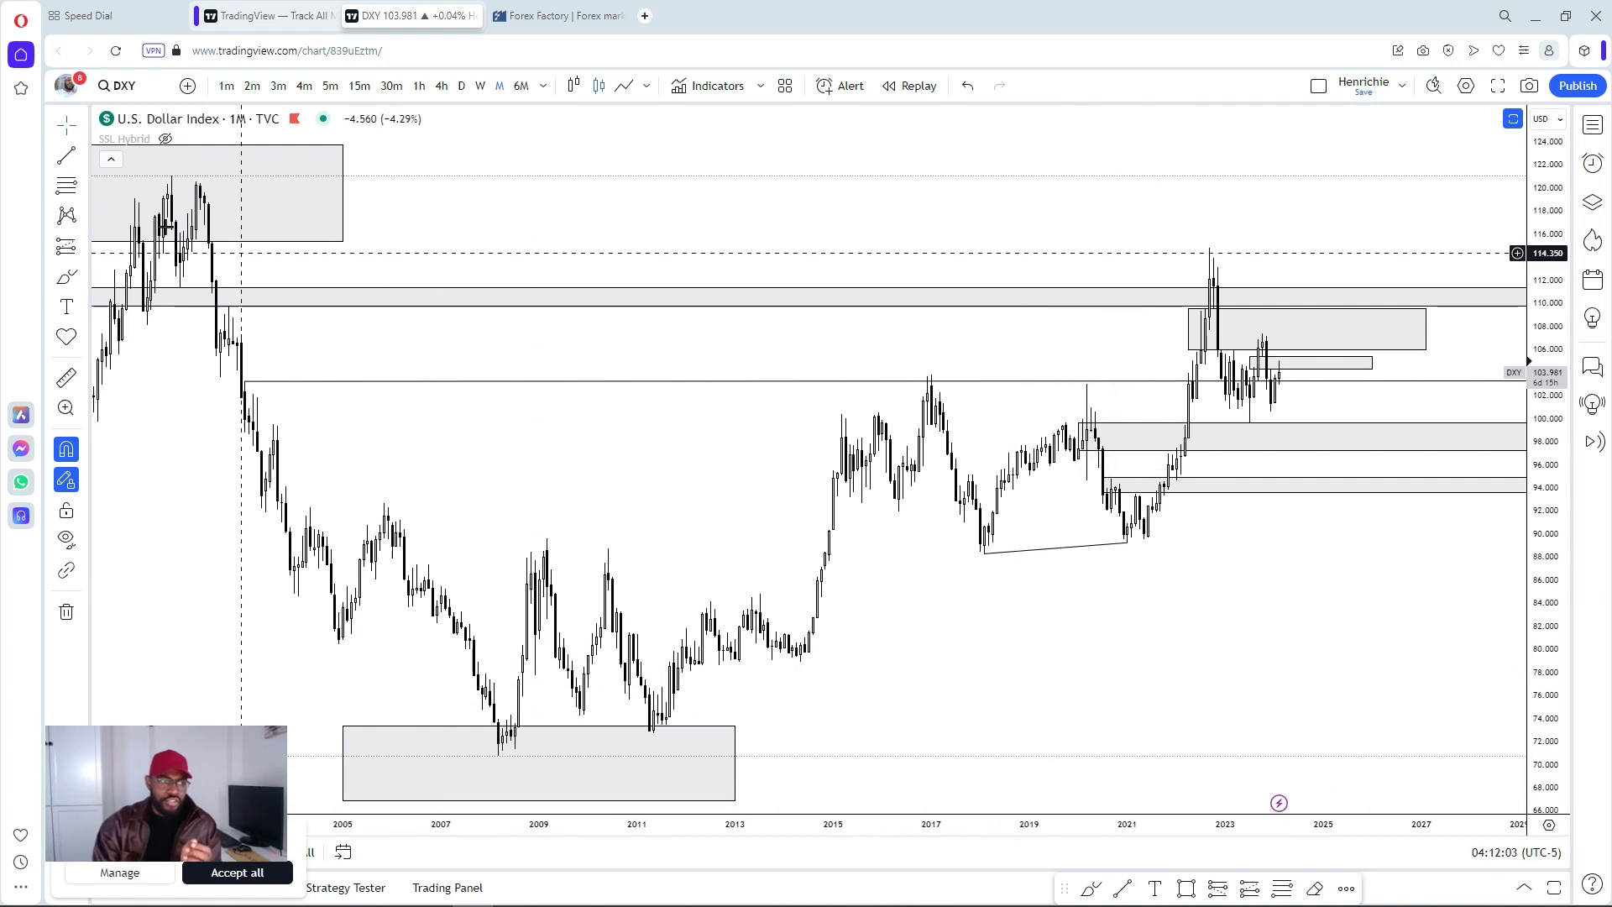
click(61, 158)
click(903, 753)
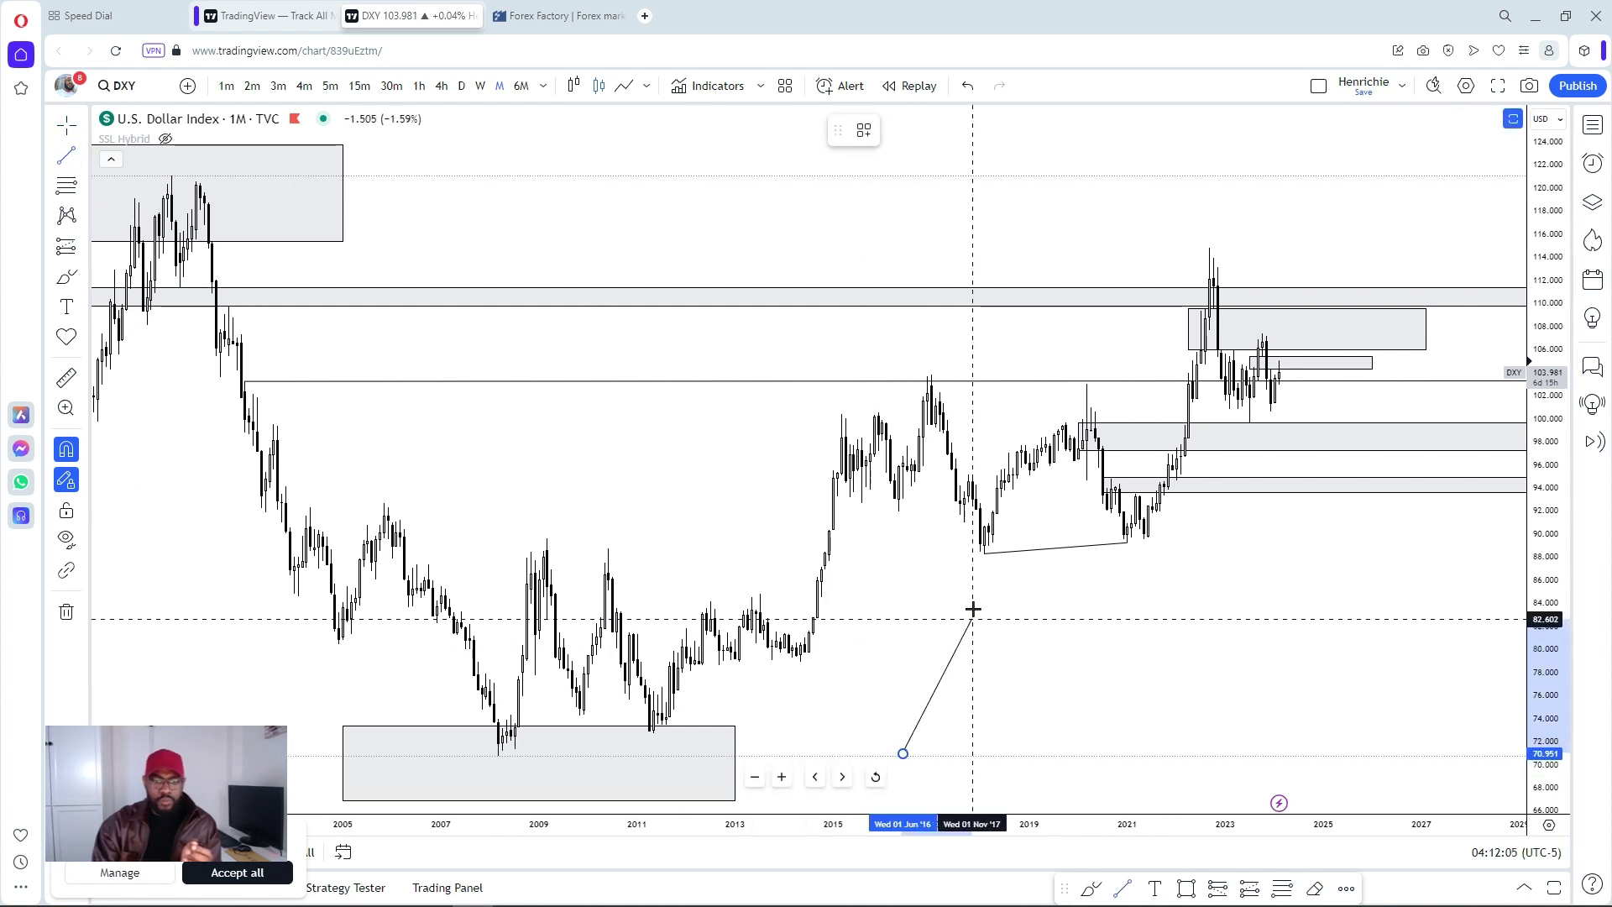
click(969, 587)
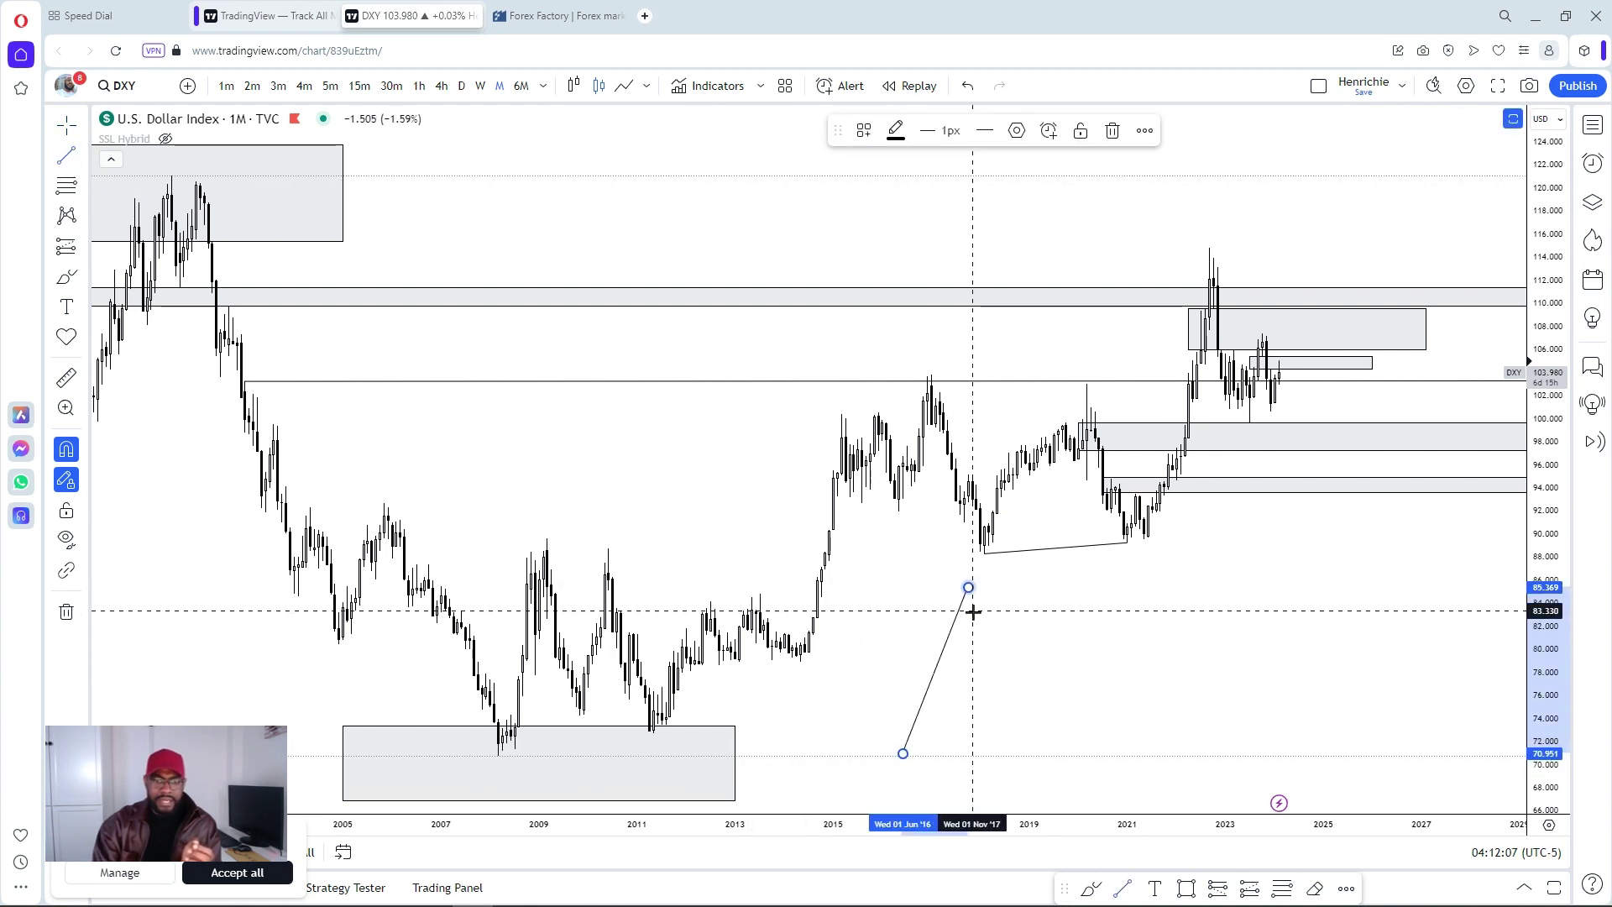
Continue the sketch with a descending zigzag of lower highs and lower lows, ending at about 72.626 in October 2020.
click(987, 636)
click(1008, 606)
click(1035, 679)
click(1062, 640)
click(1066, 710)
click(1107, 674)
double_click(1115, 734)
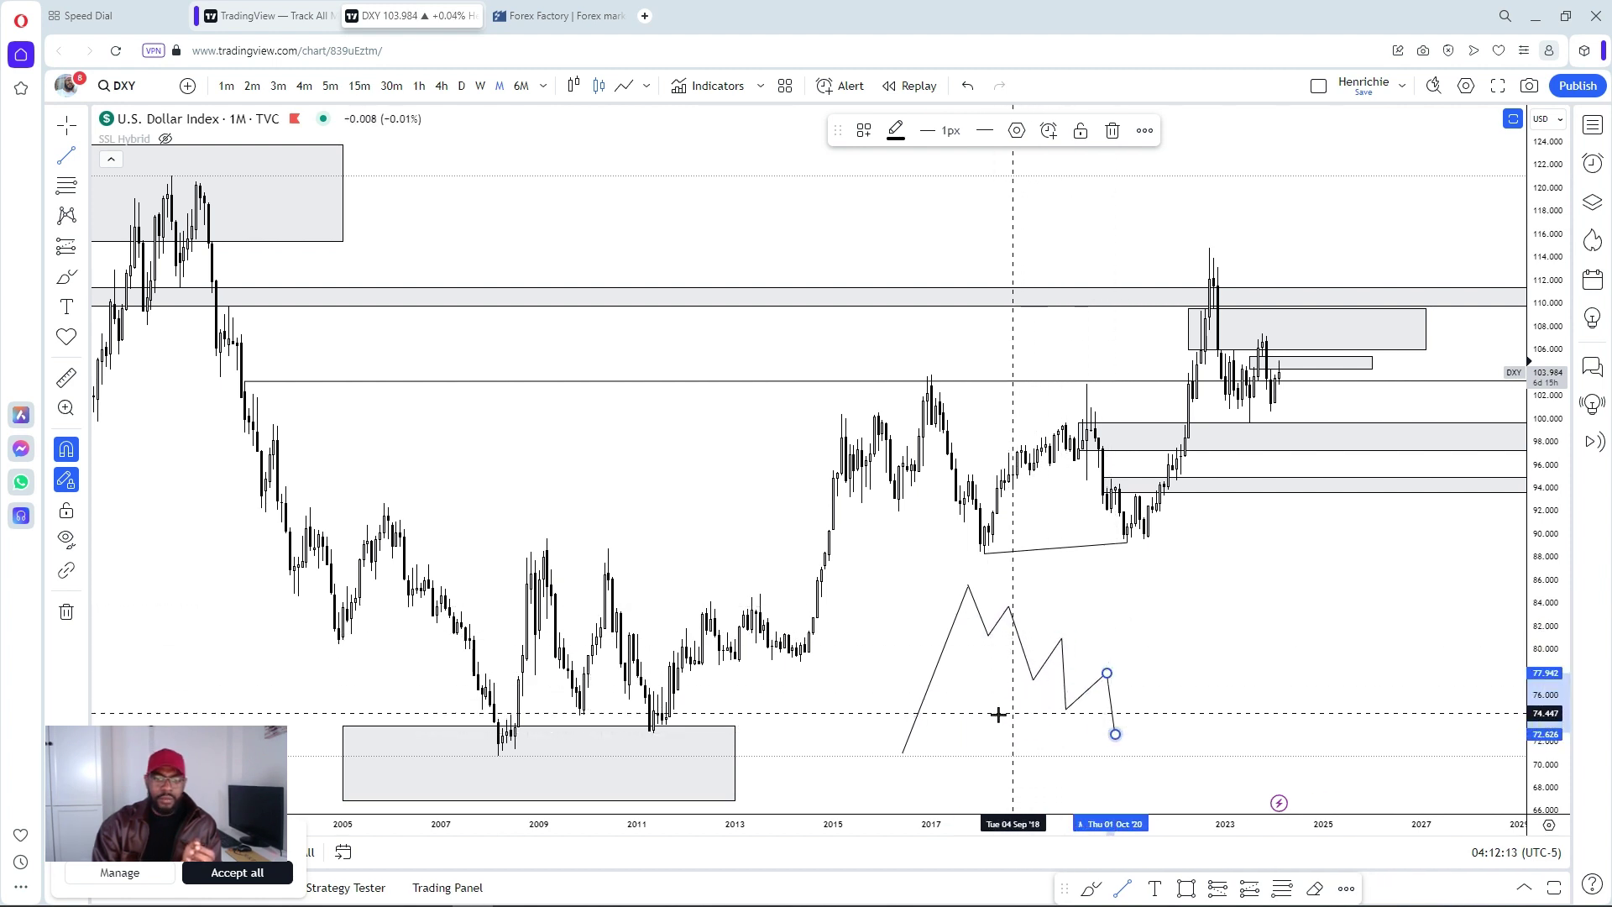
Add a steep rising leg to the zigzag from about 72.699 in September 2020 to 92.141 in April 2022.
drag(901, 750, 909, 745)
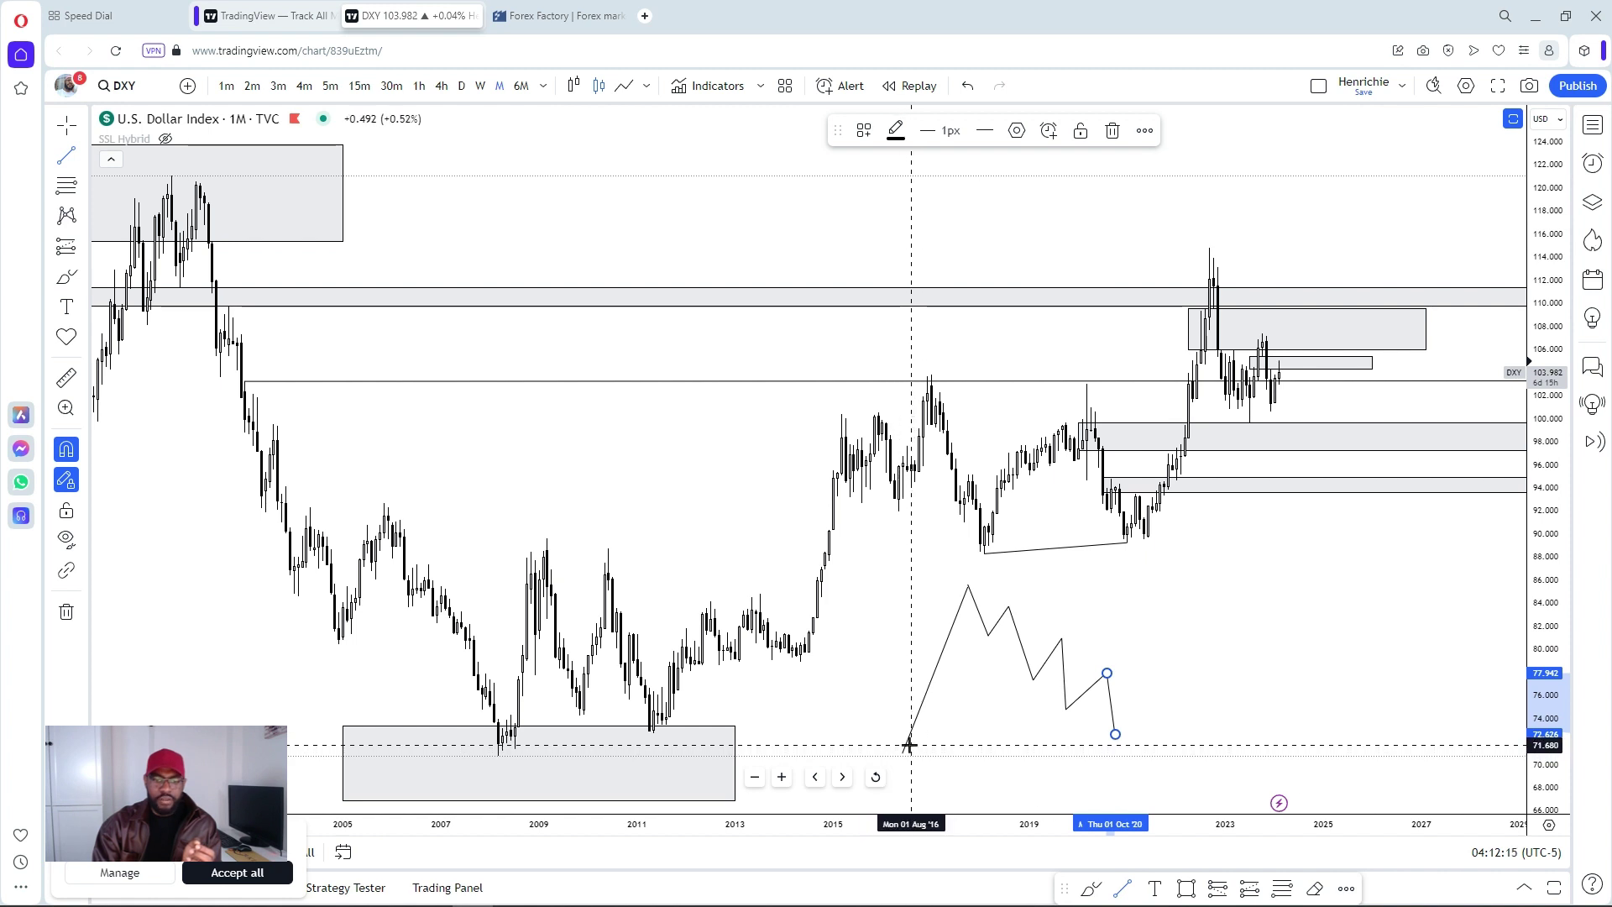
key(ctrl+z)
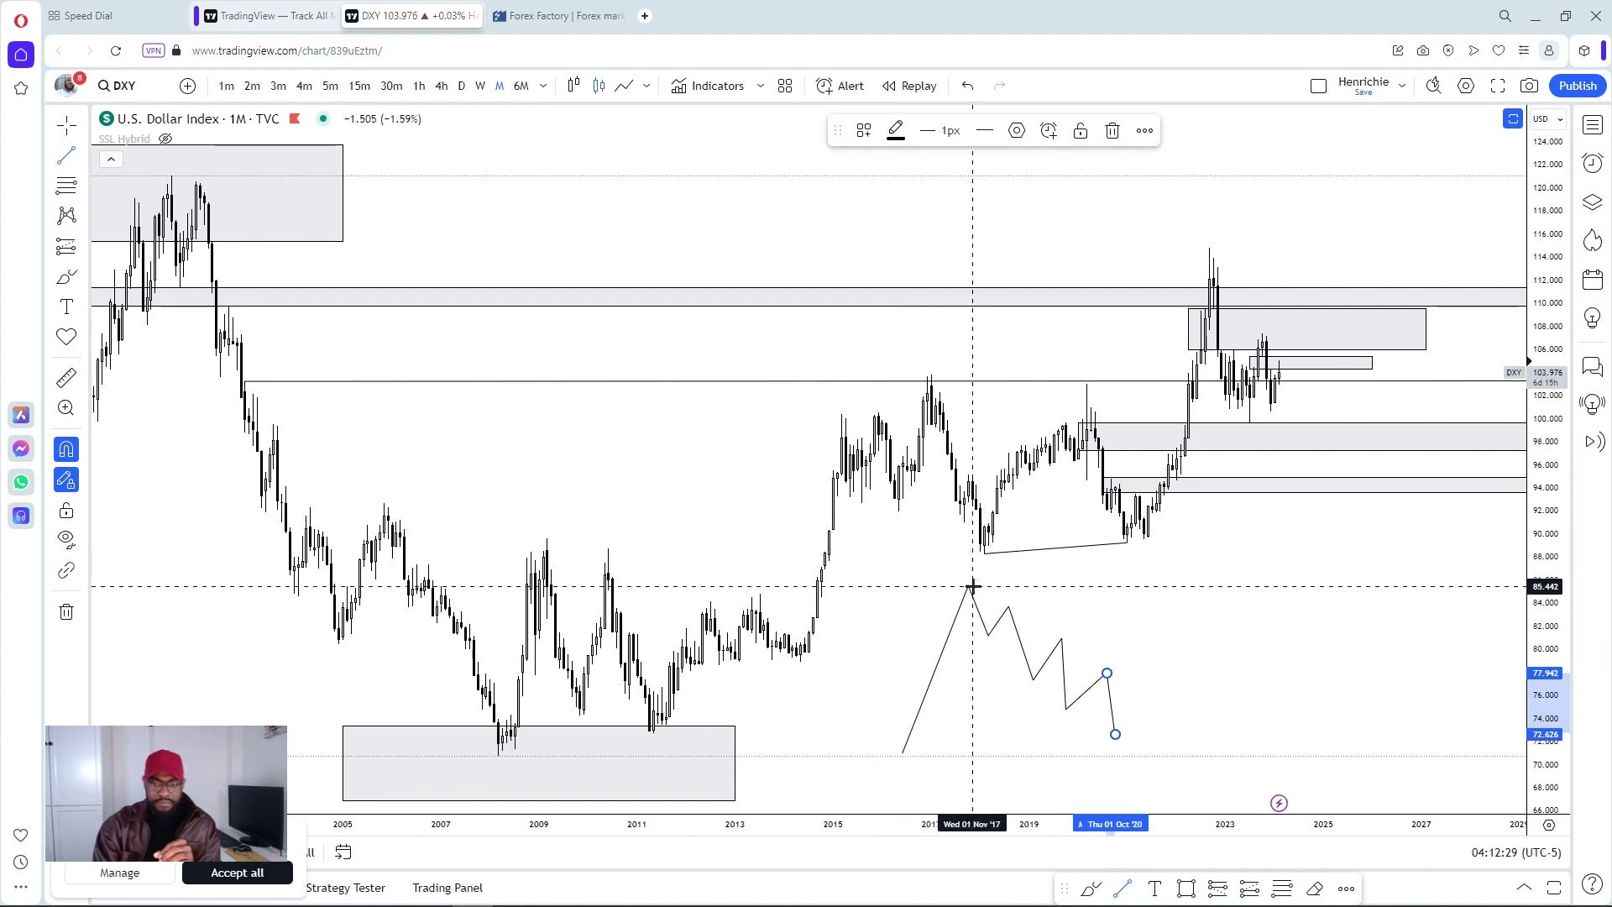
drag(1116, 734, 1124, 715)
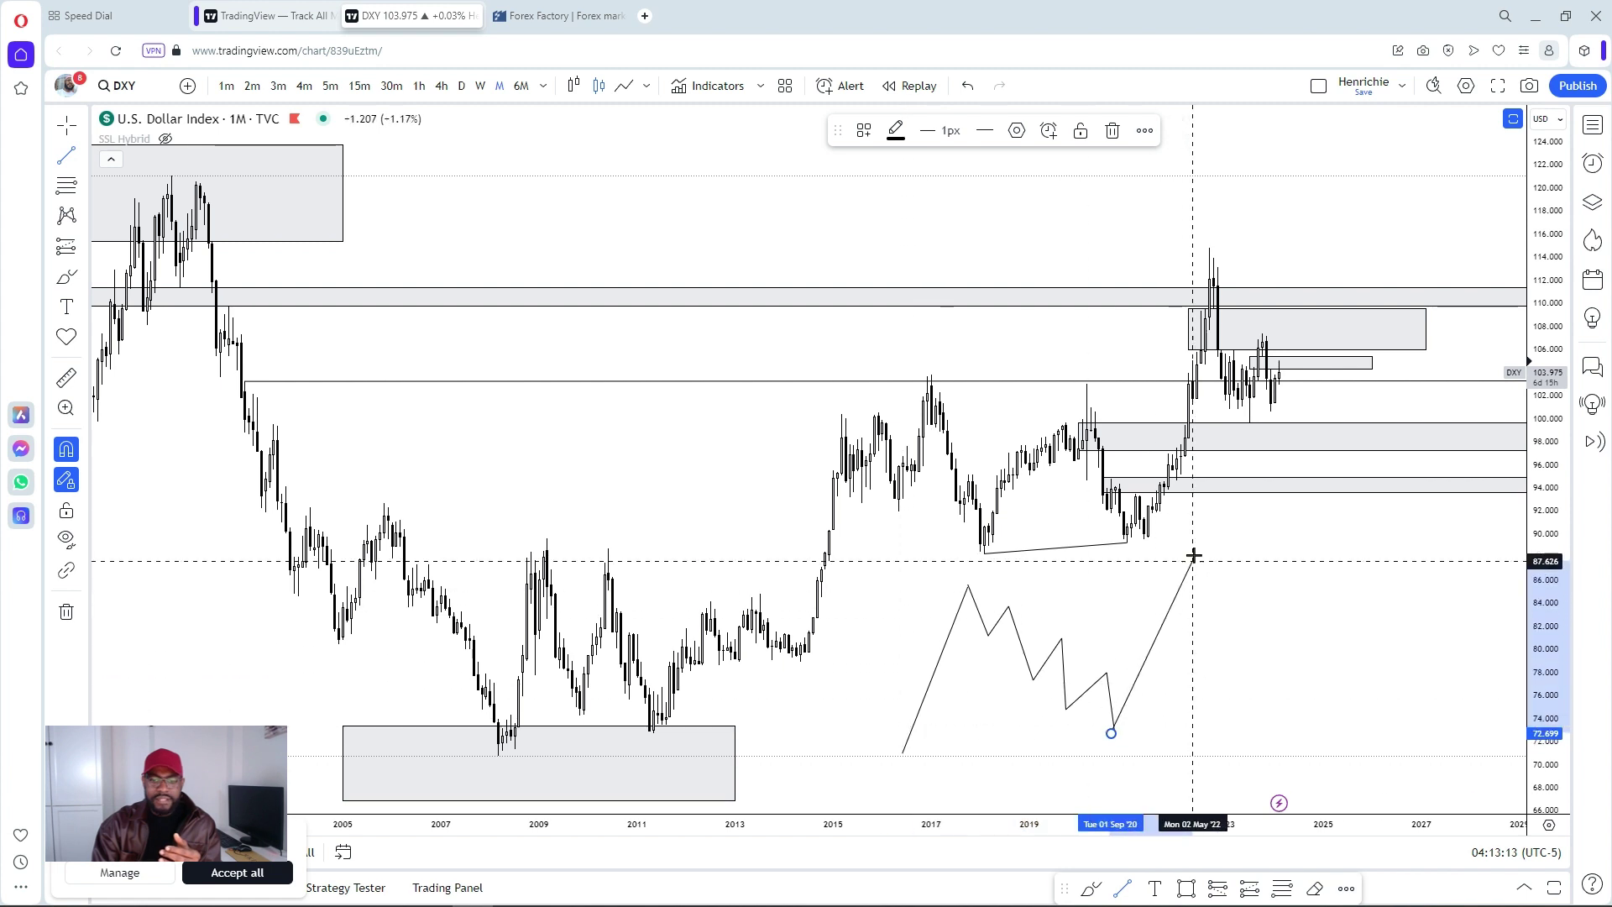
double_click(1189, 509)
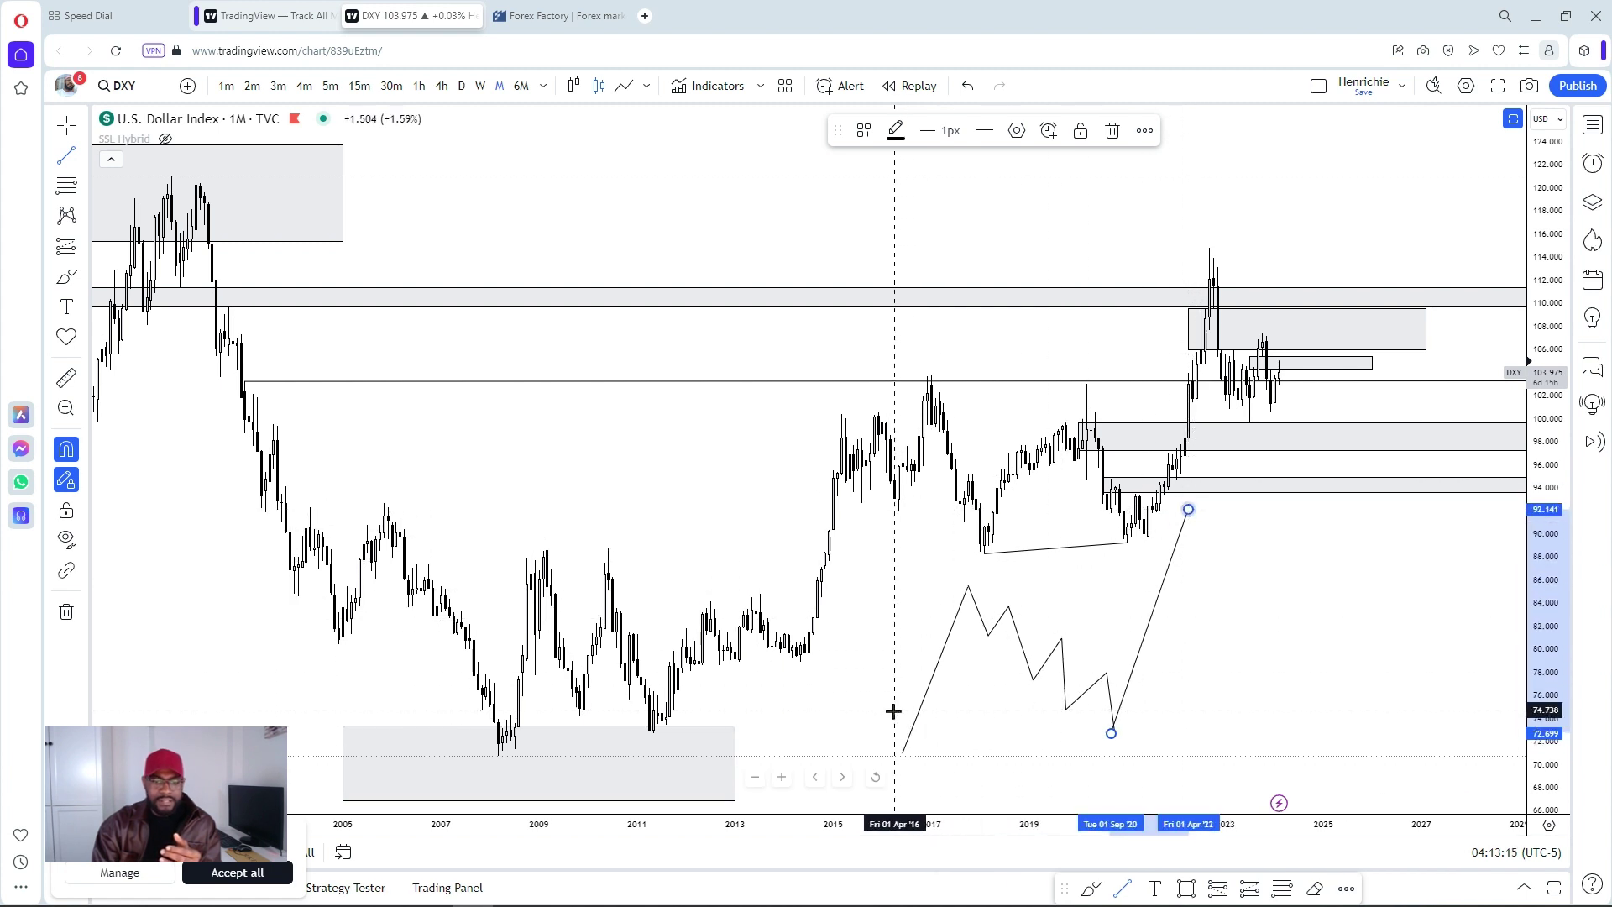
Draw trend lines from the March 2008 low at 70.698 to the March 2009 high at 89.624 and down to the May 2011 low at 72.696.
scroll(583, 530, down, 1)
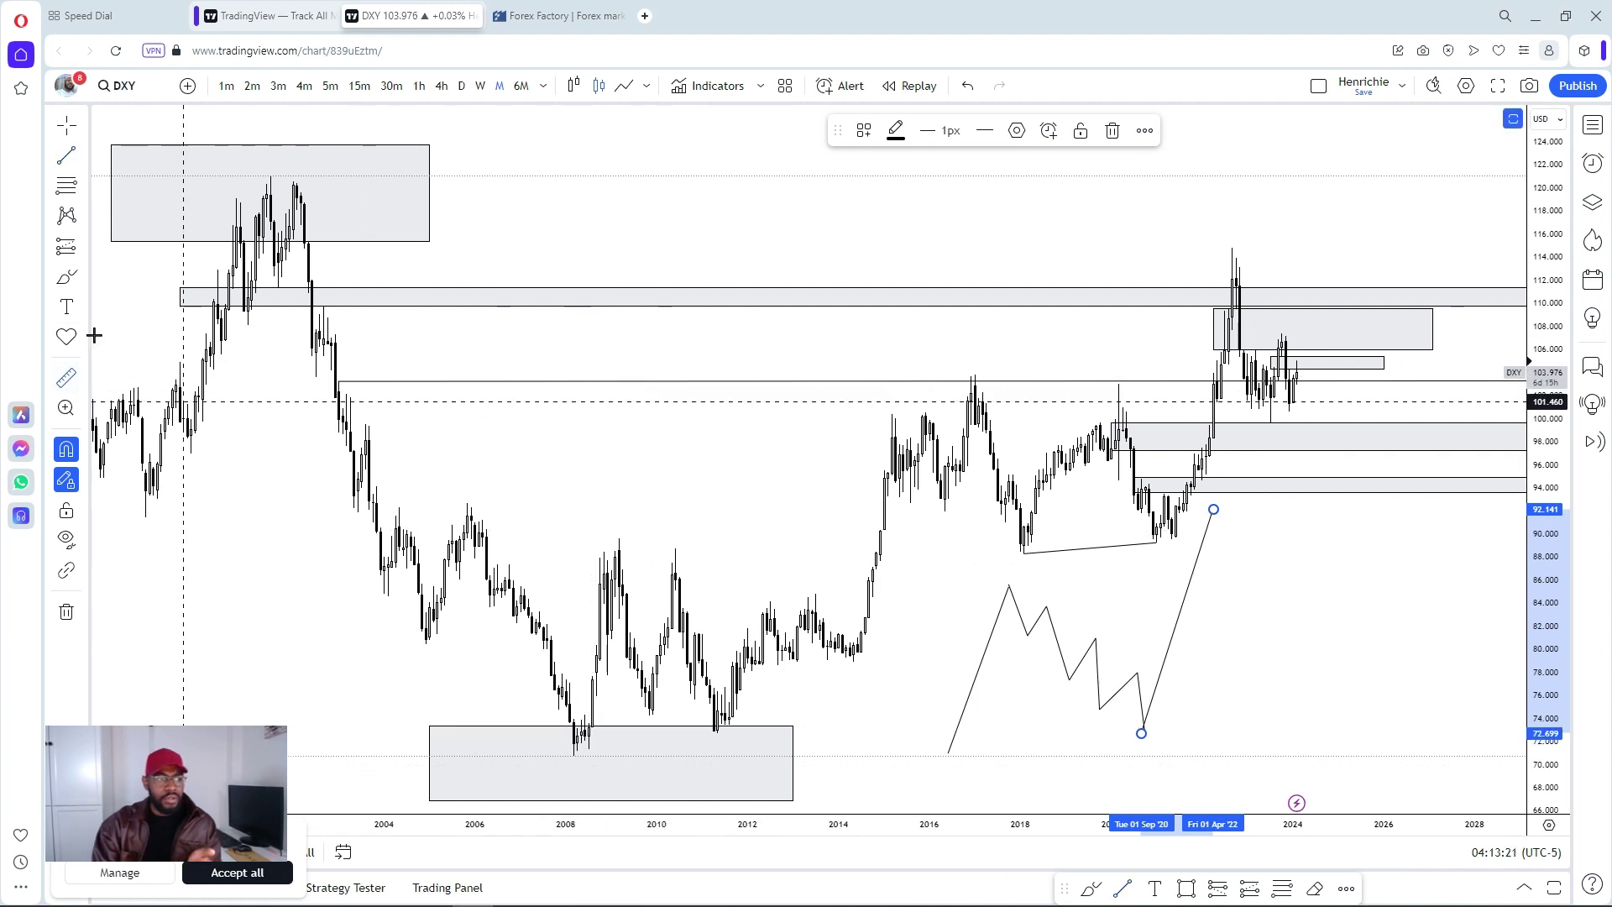
click(67, 159)
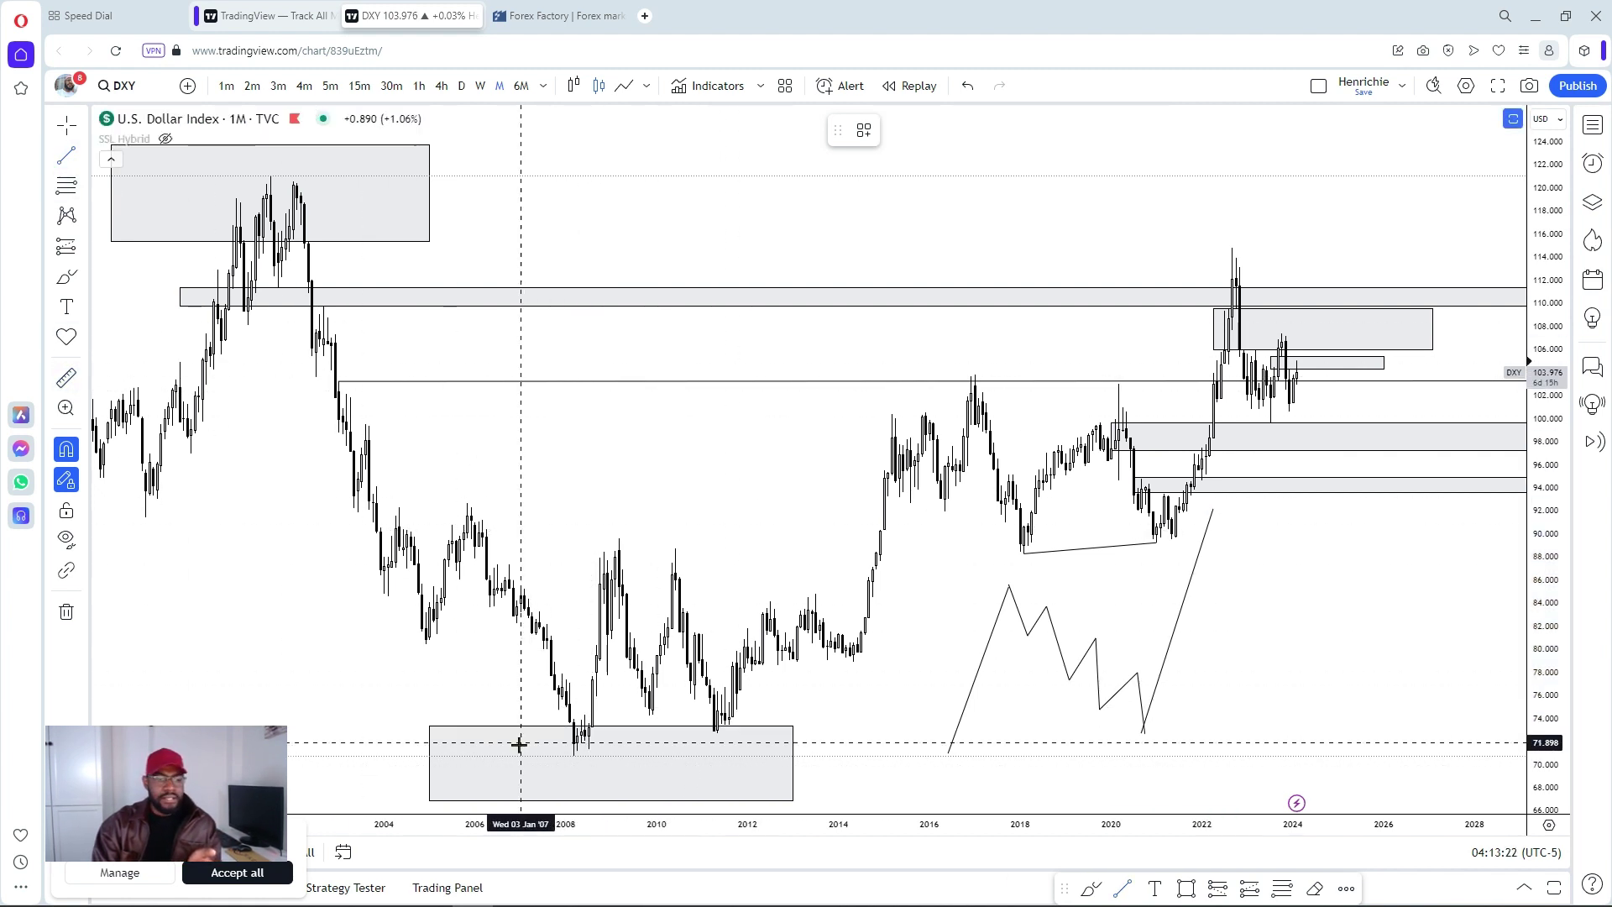
click(574, 763)
click(620, 528)
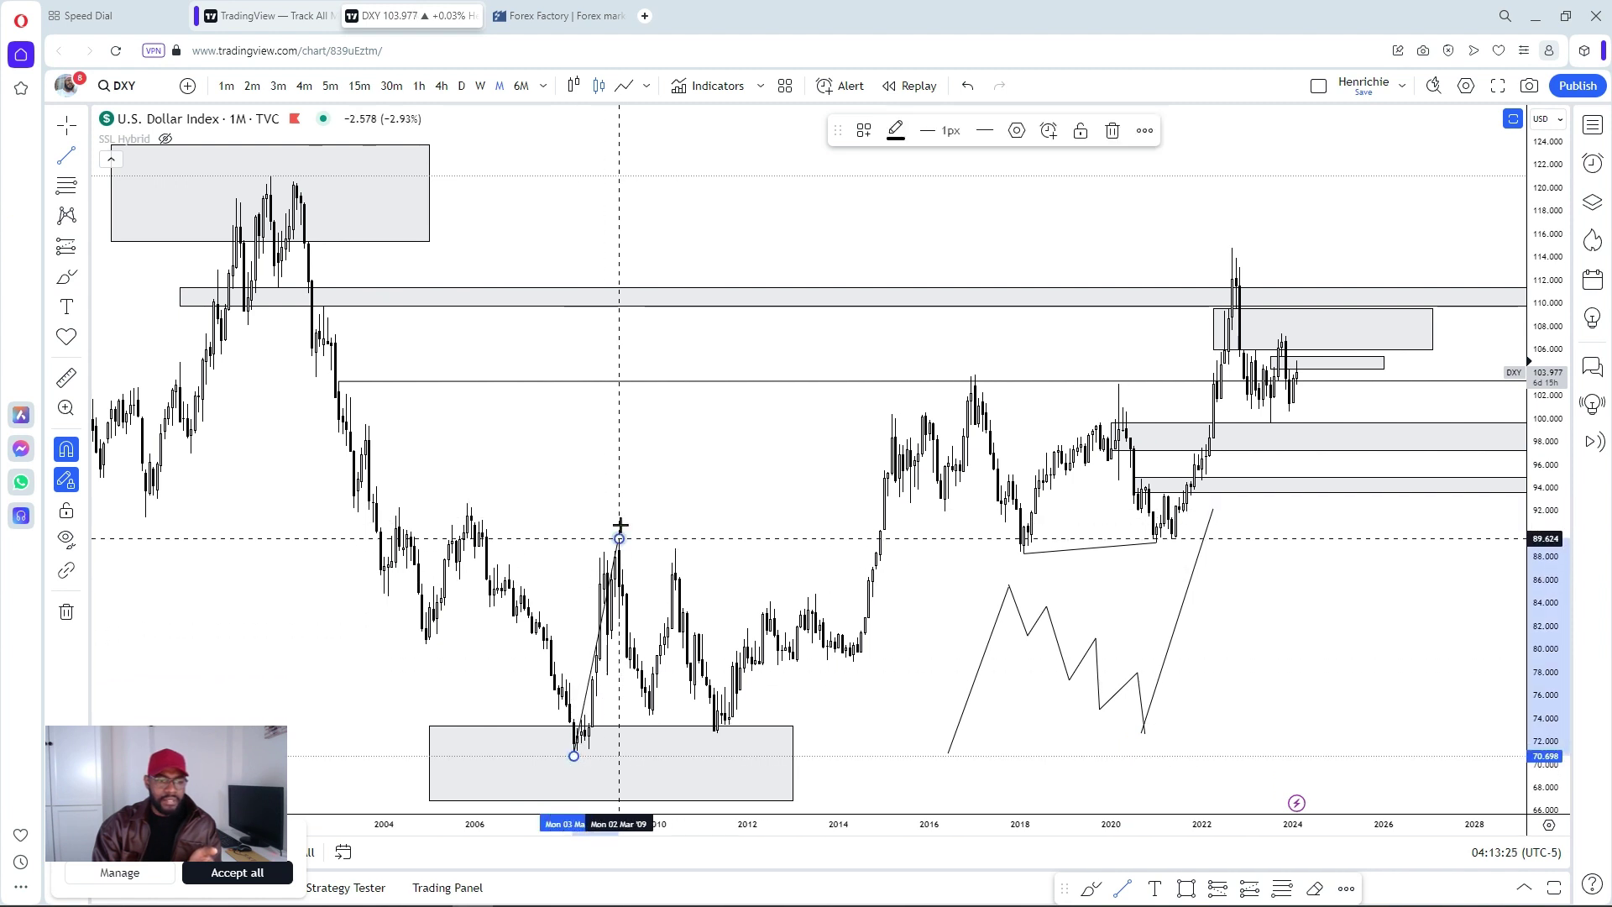
click(620, 528)
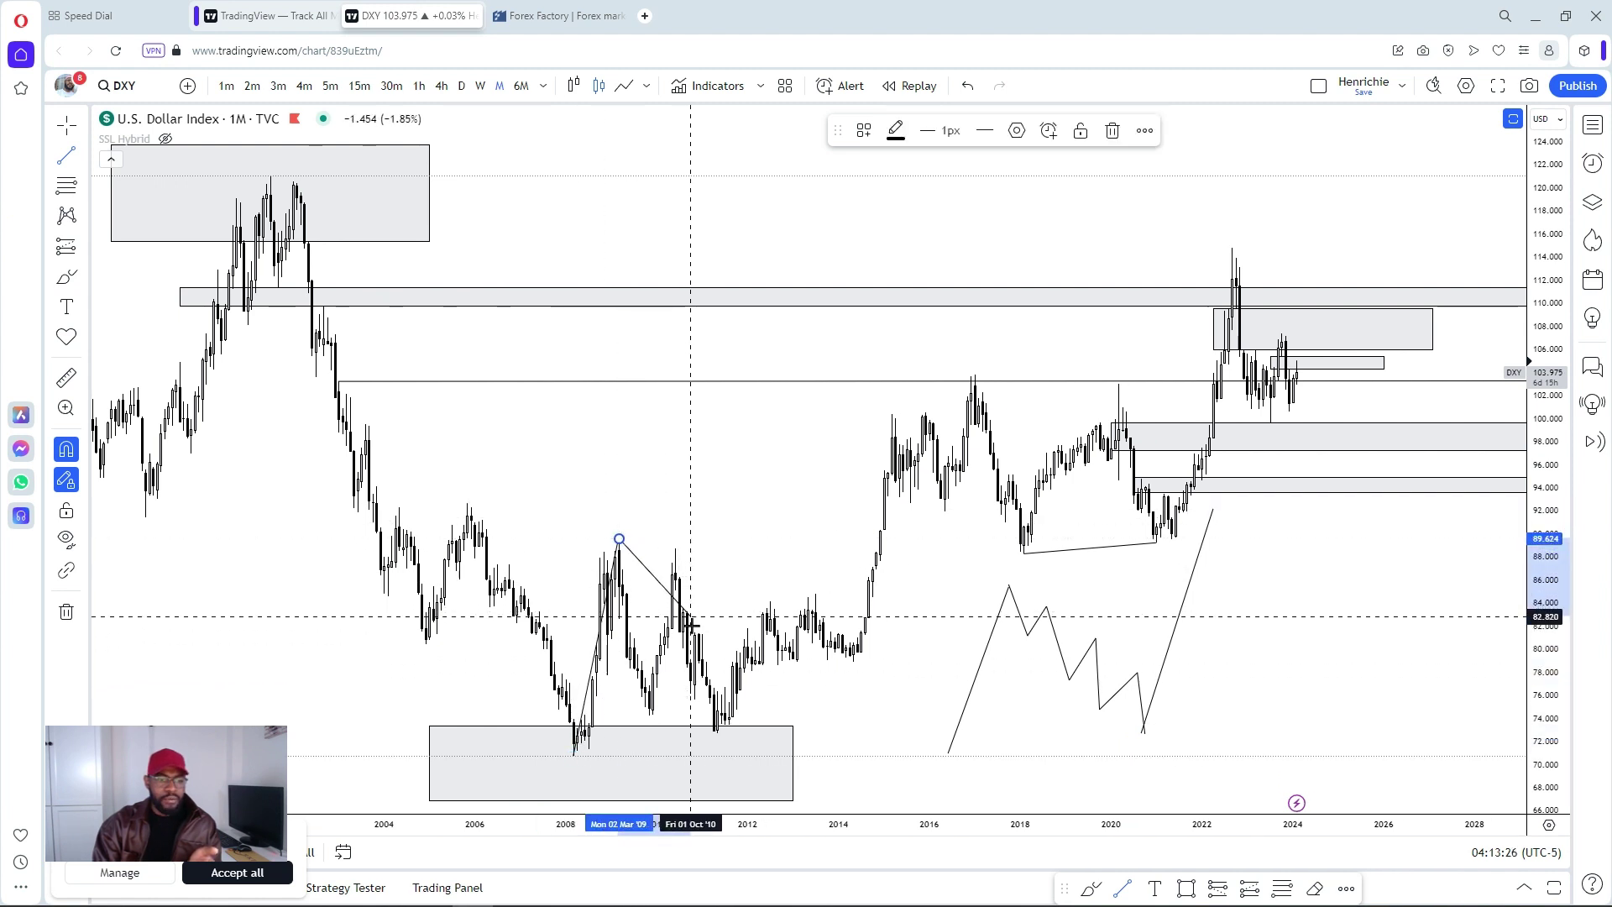
click(717, 732)
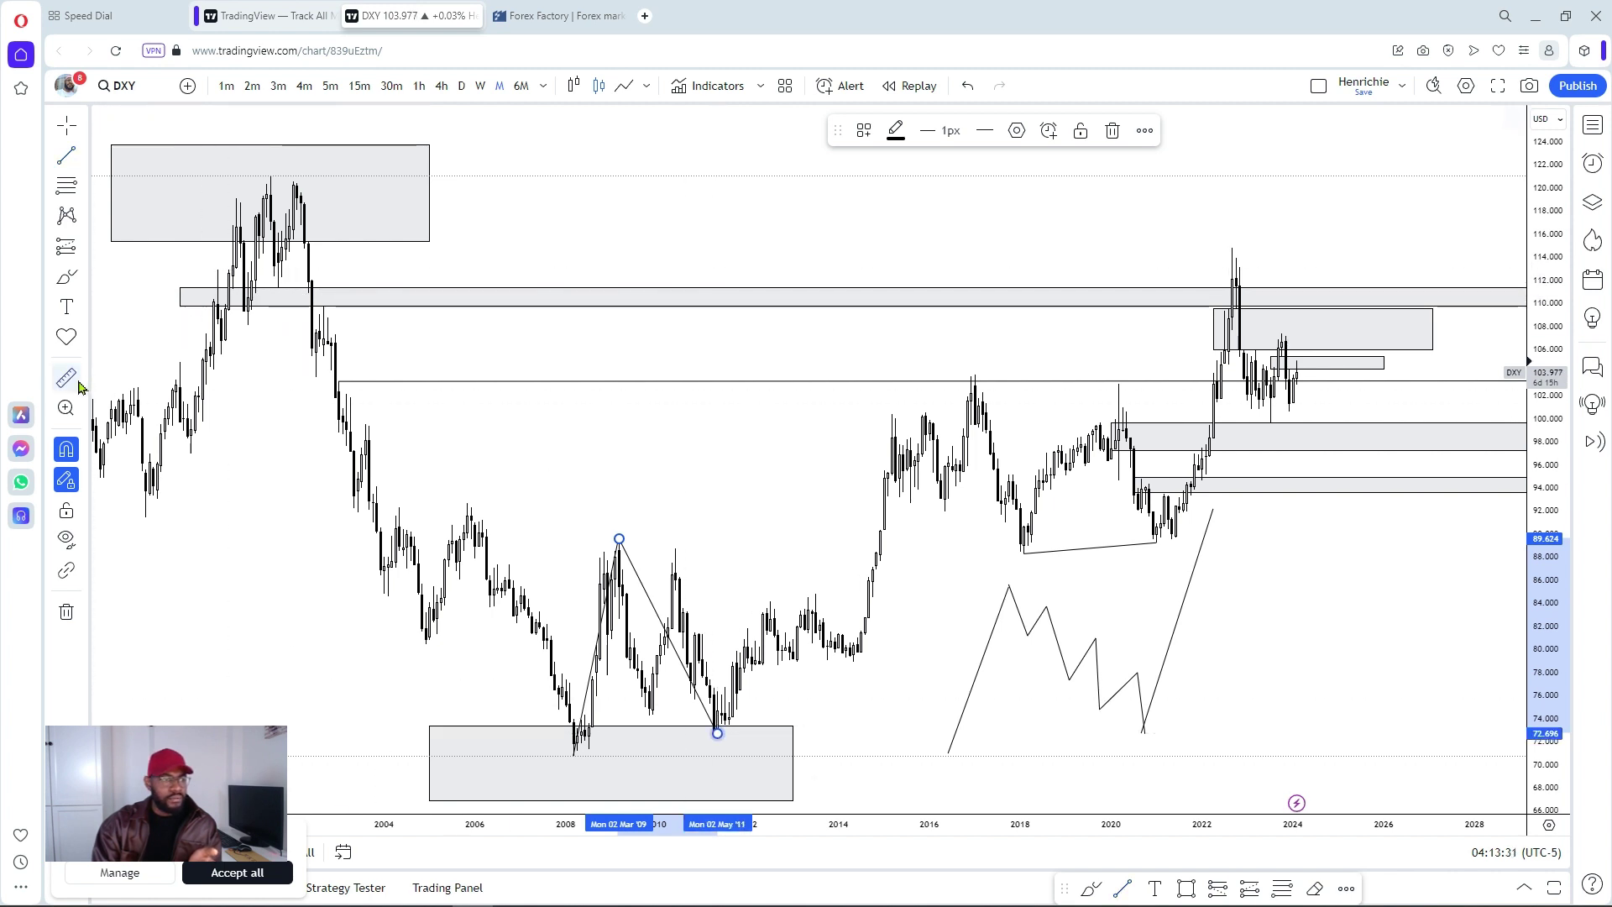
Measure price and time from the March 2008 low to March 2020, and from the April 2011 low to early 2024 and July 2026.
shift+click(574, 756)
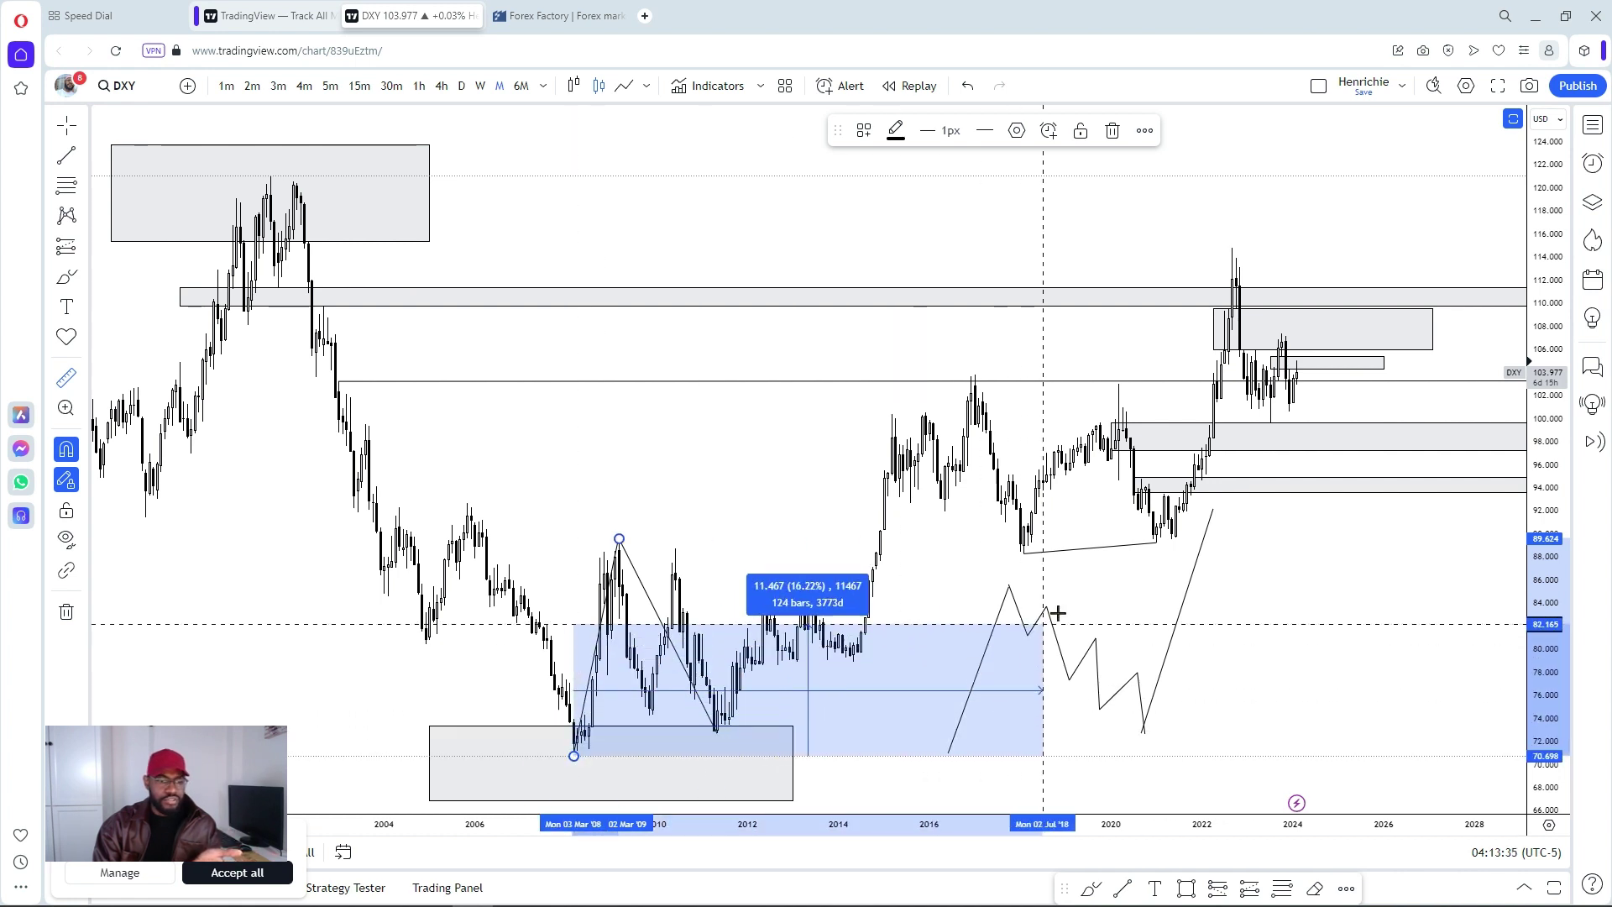
click(1119, 541)
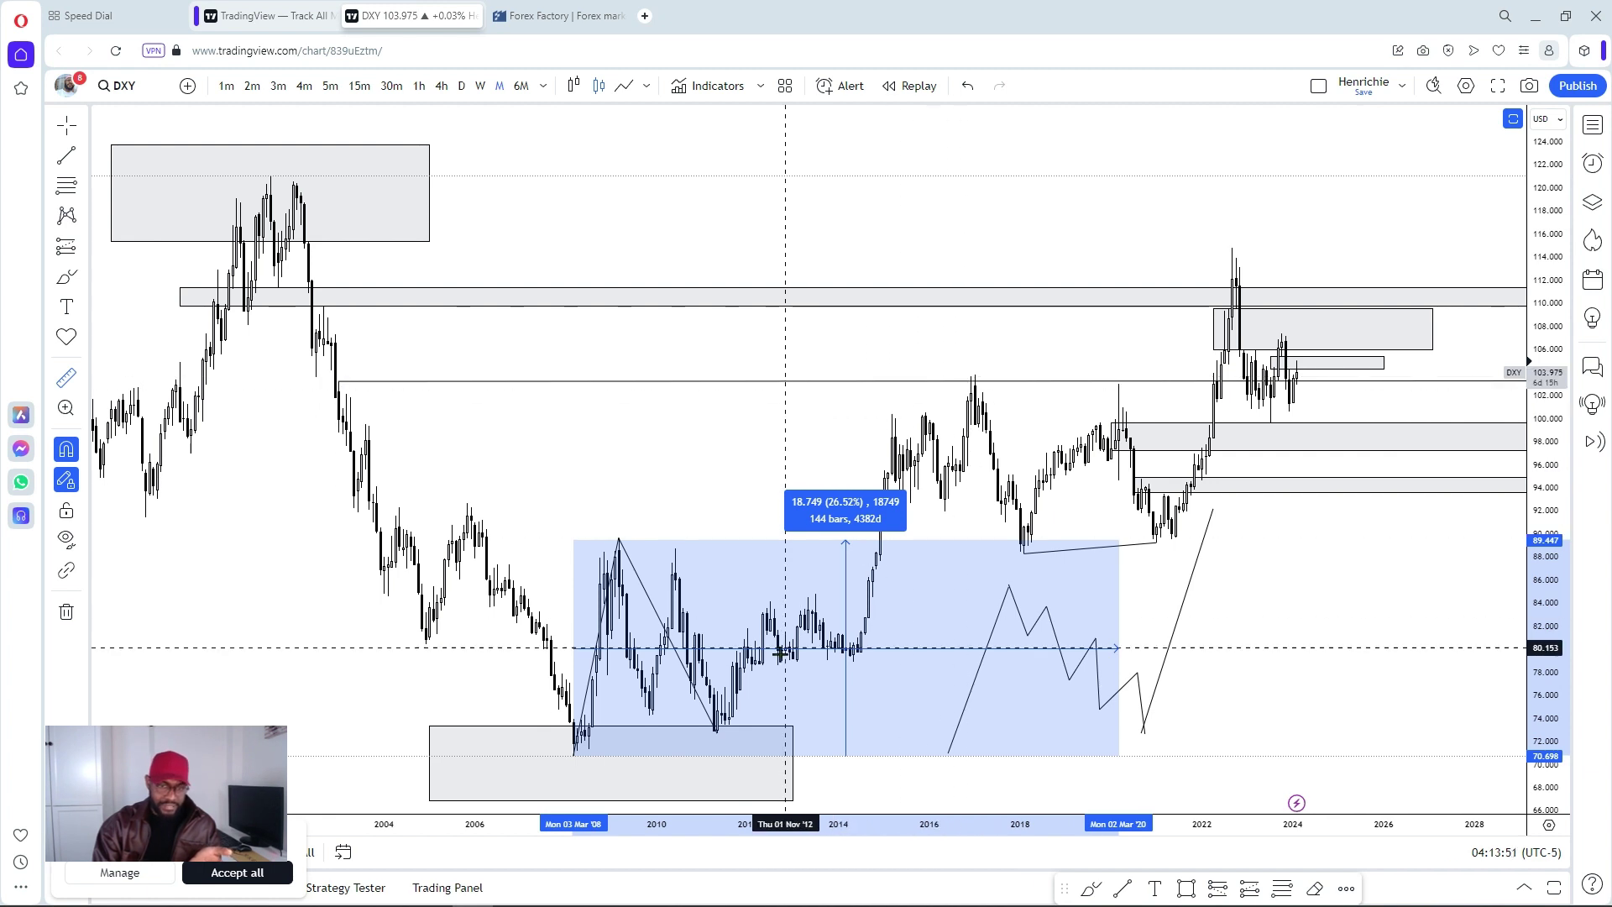
shift+click(714, 746)
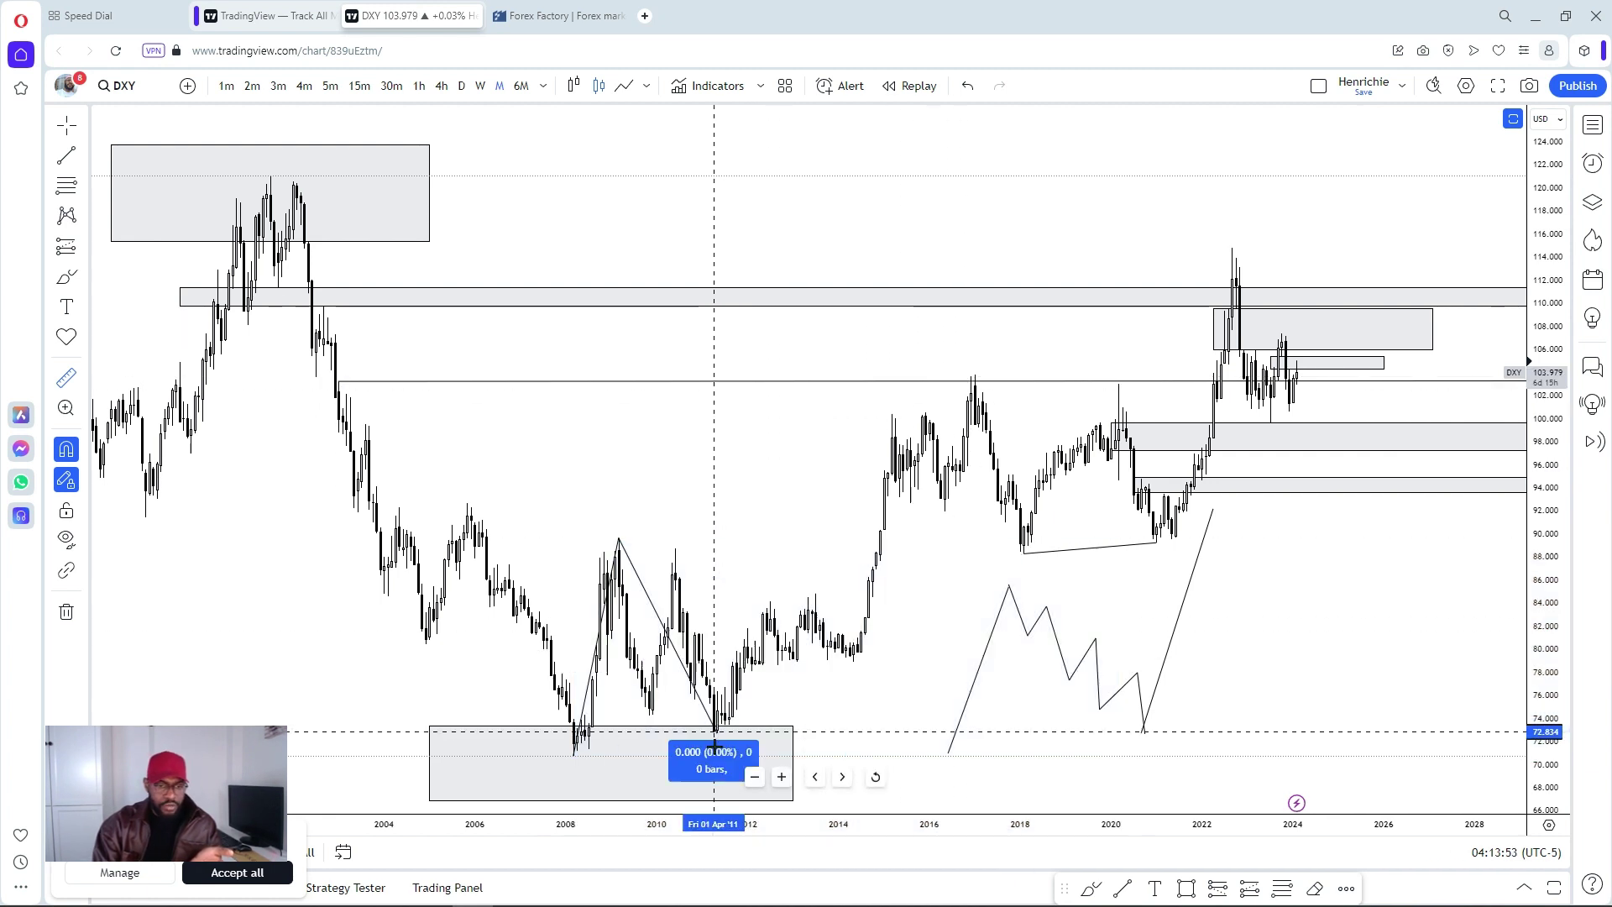
click(1297, 374)
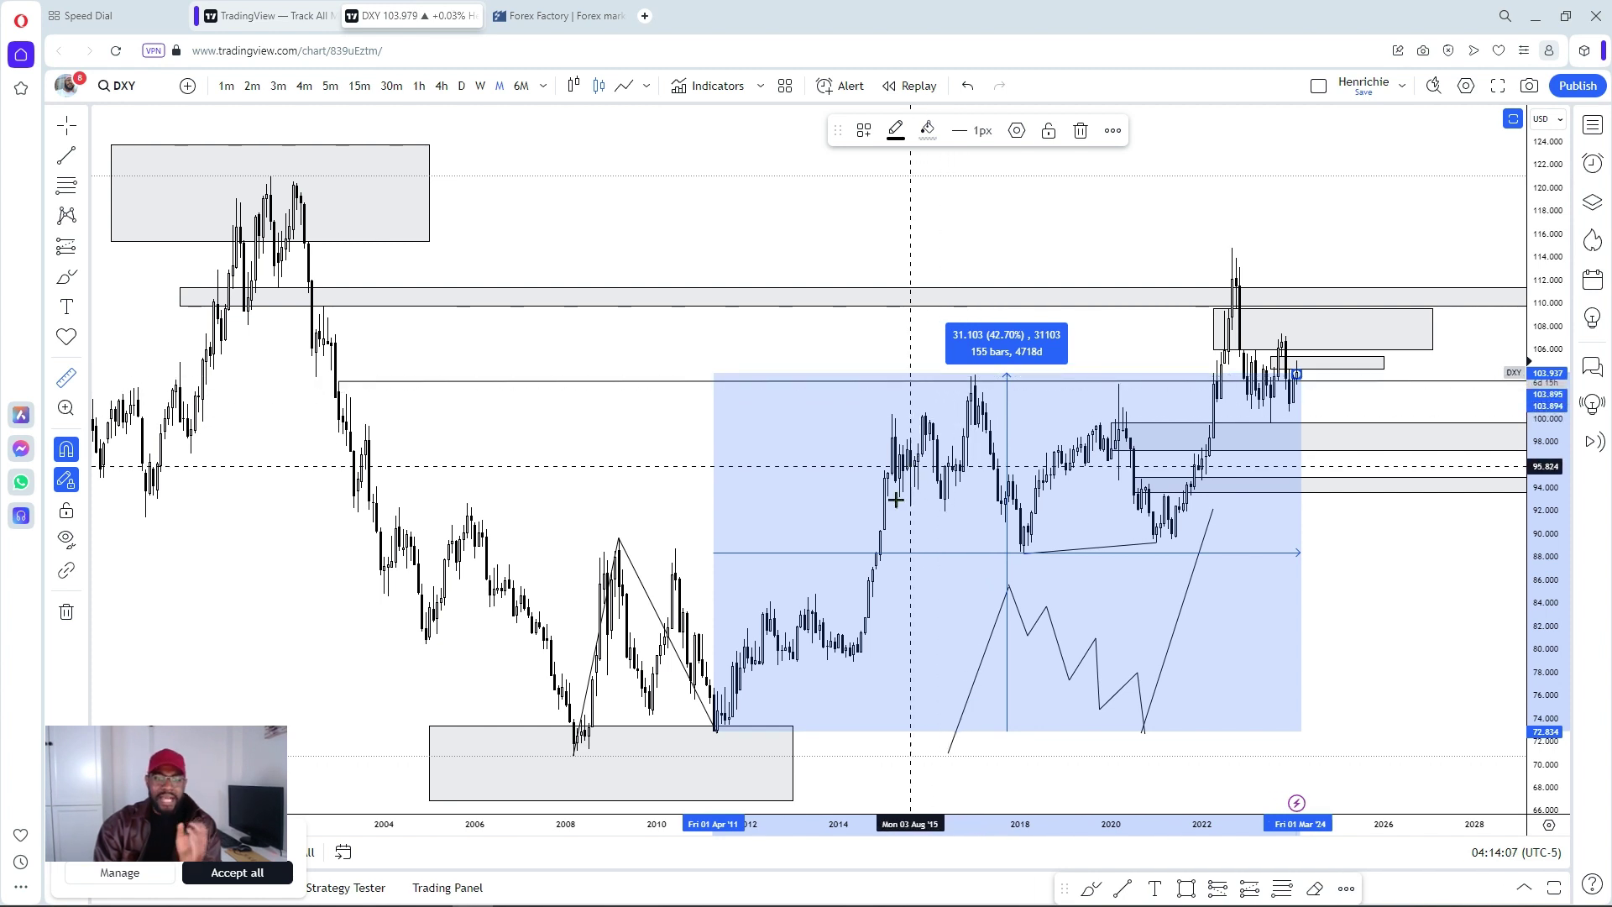
shift+click(712, 736)
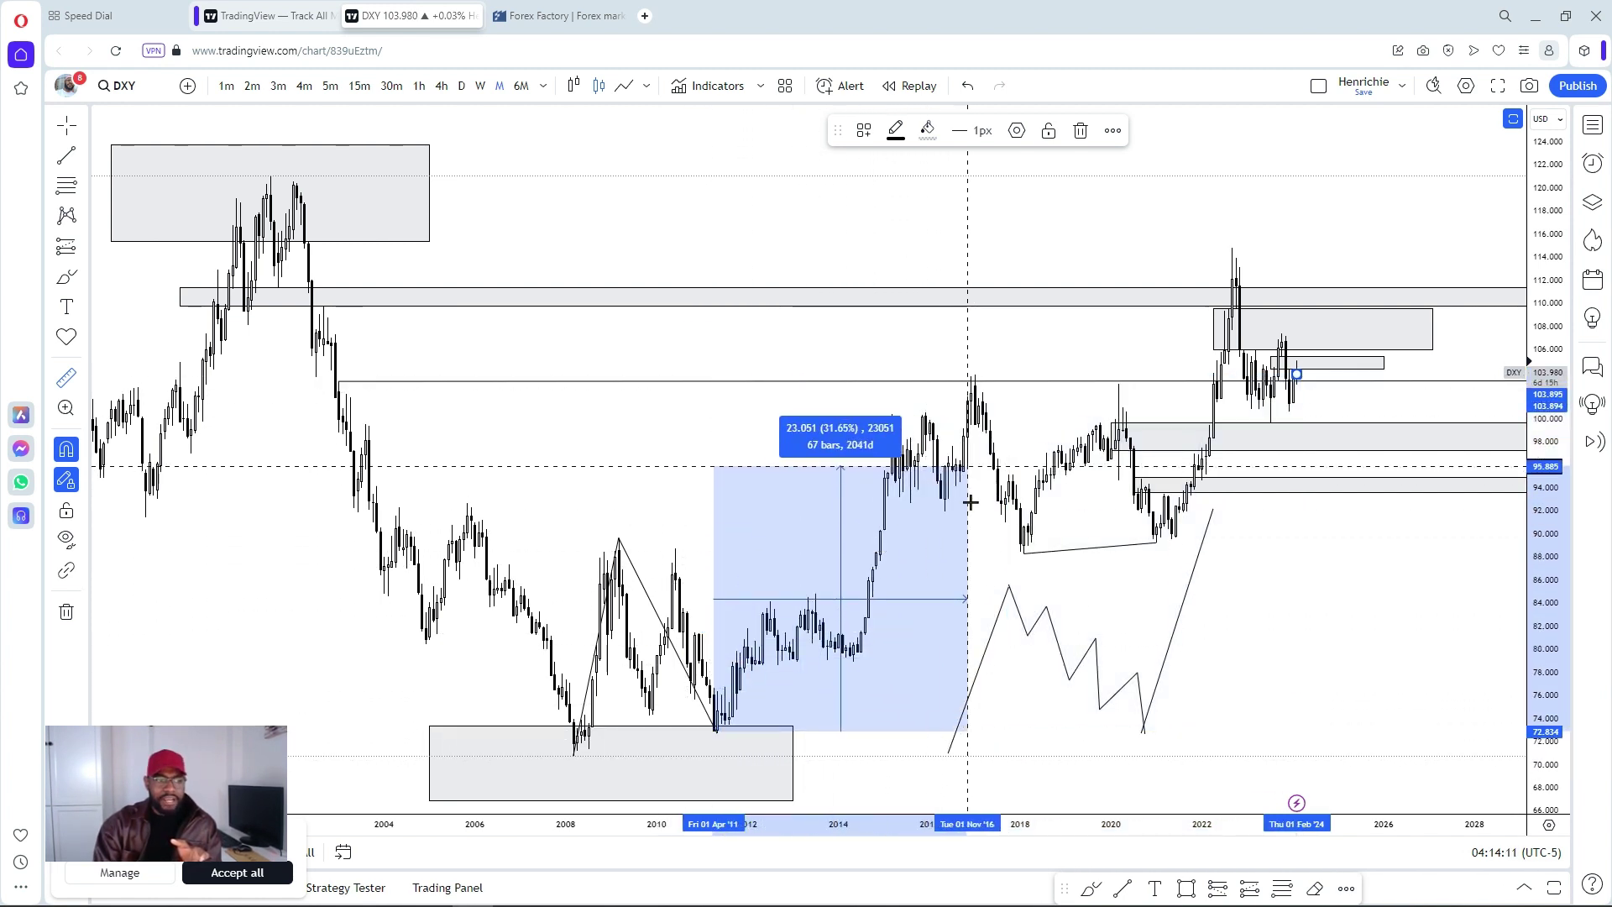
click(1407, 401)
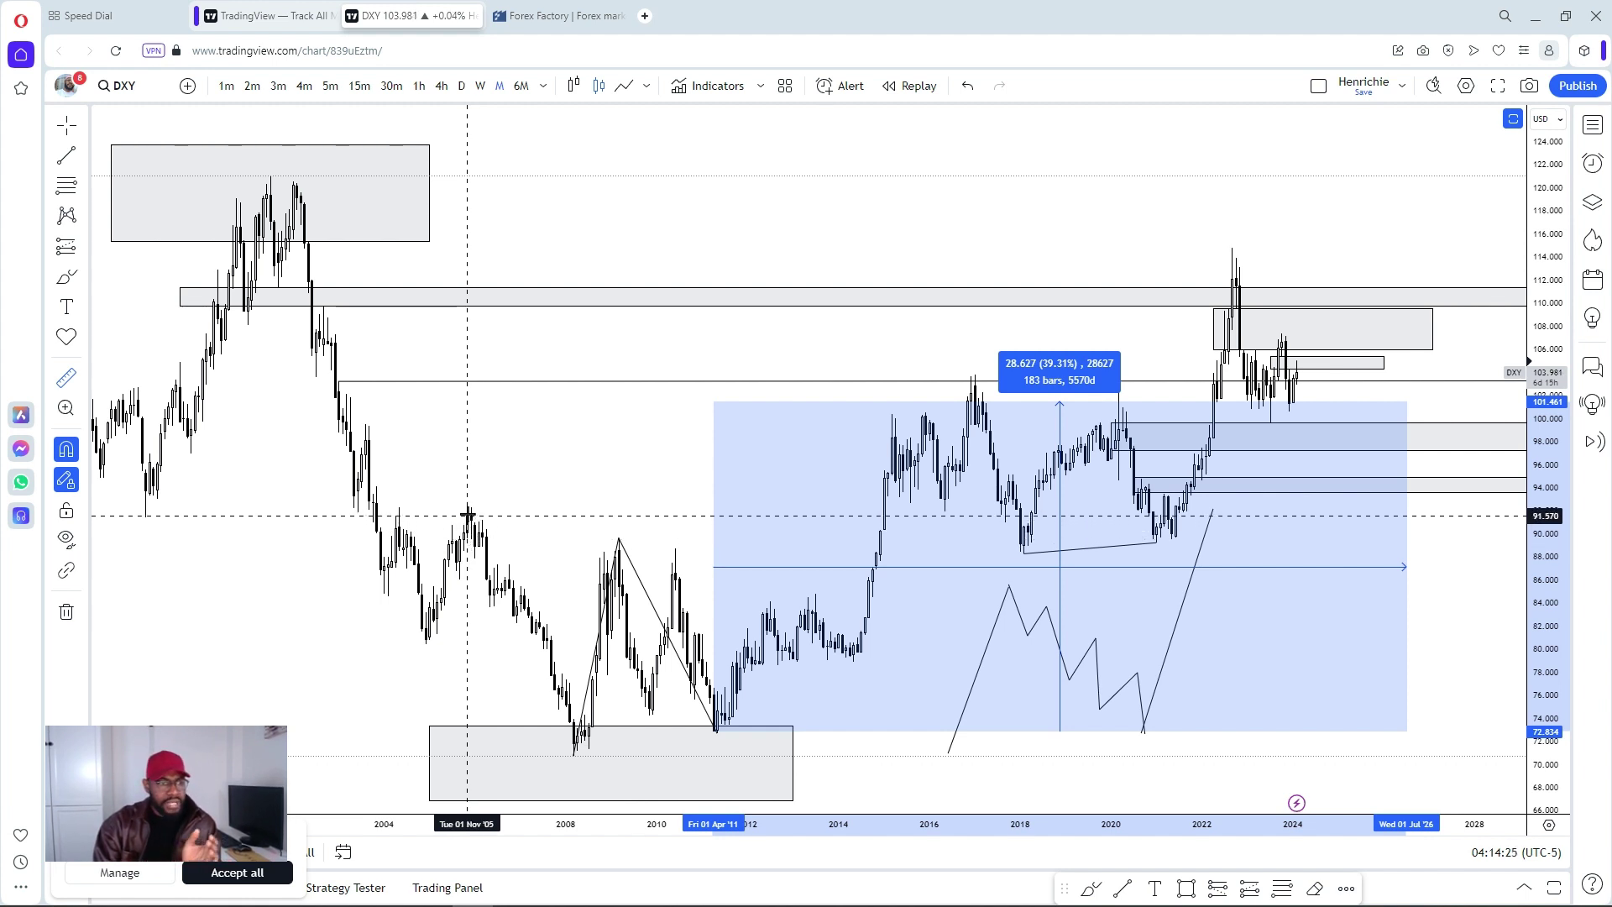
click(335, 394)
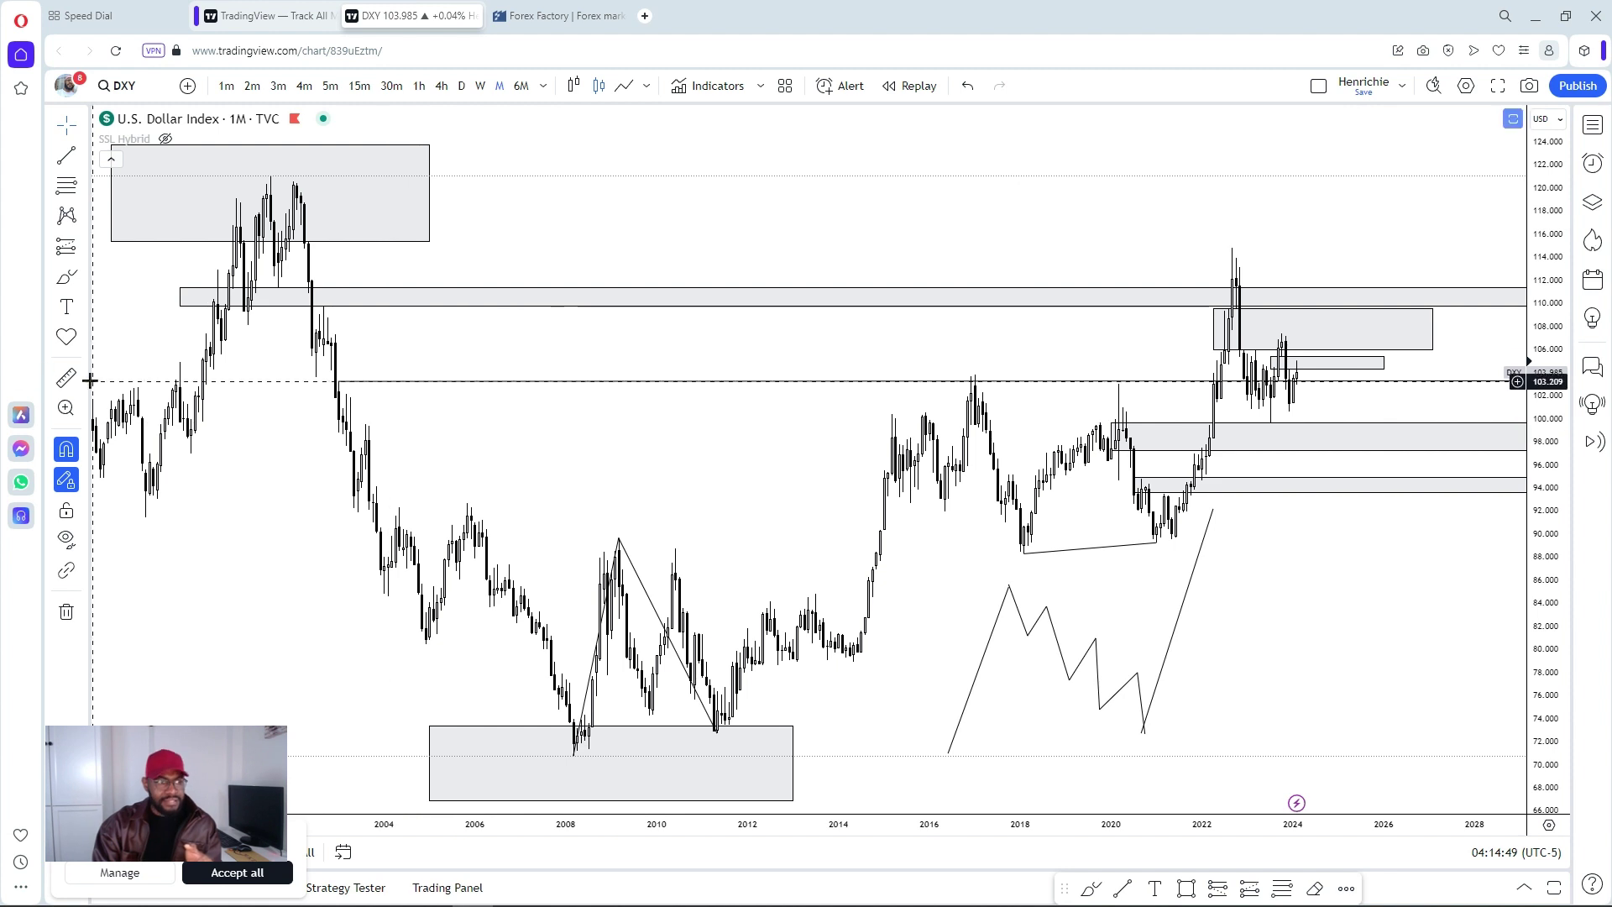
Measure from the January 2018 low to the March 2020 high and from the January 2021 low to September 2027, and clear the measurement.
shift+click(1019, 564)
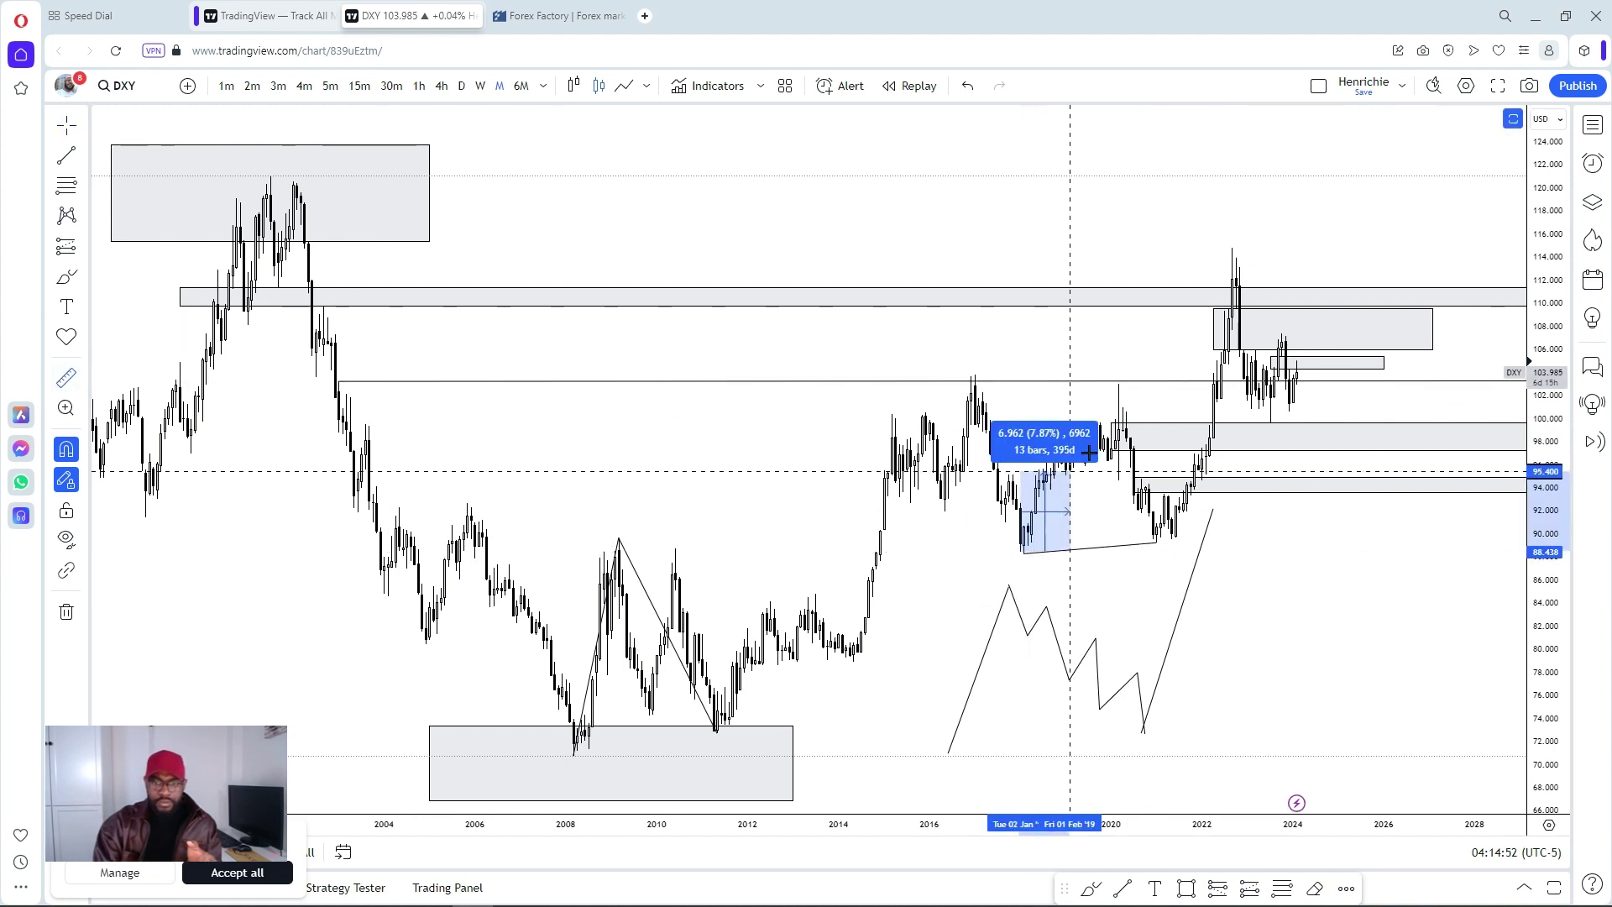
click(1118, 367)
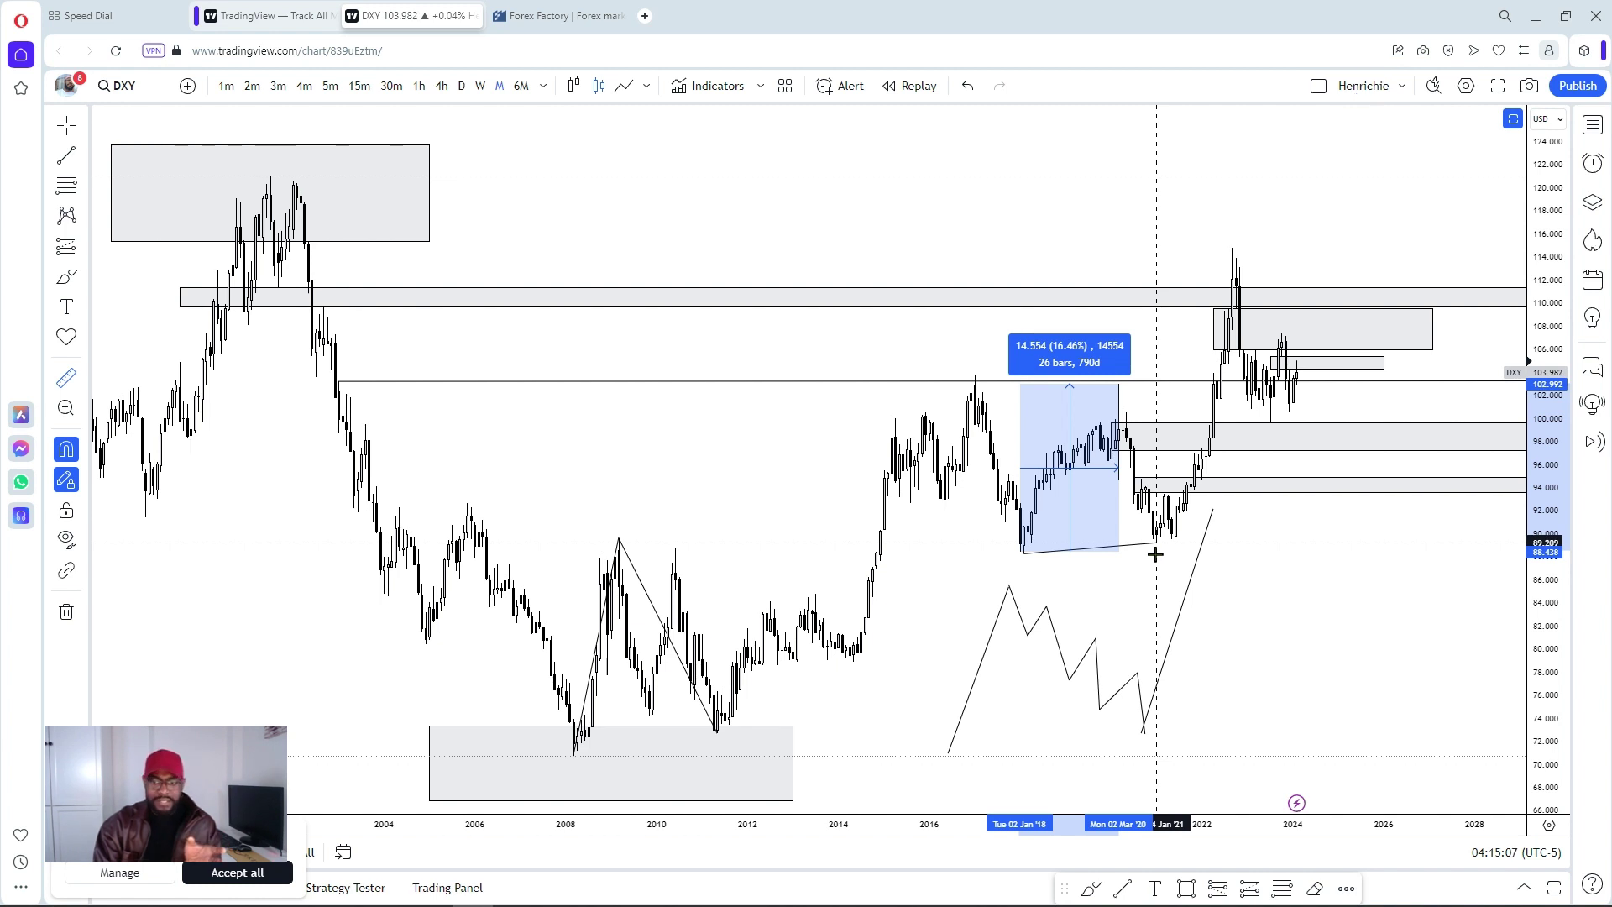
shift+click(1155, 555)
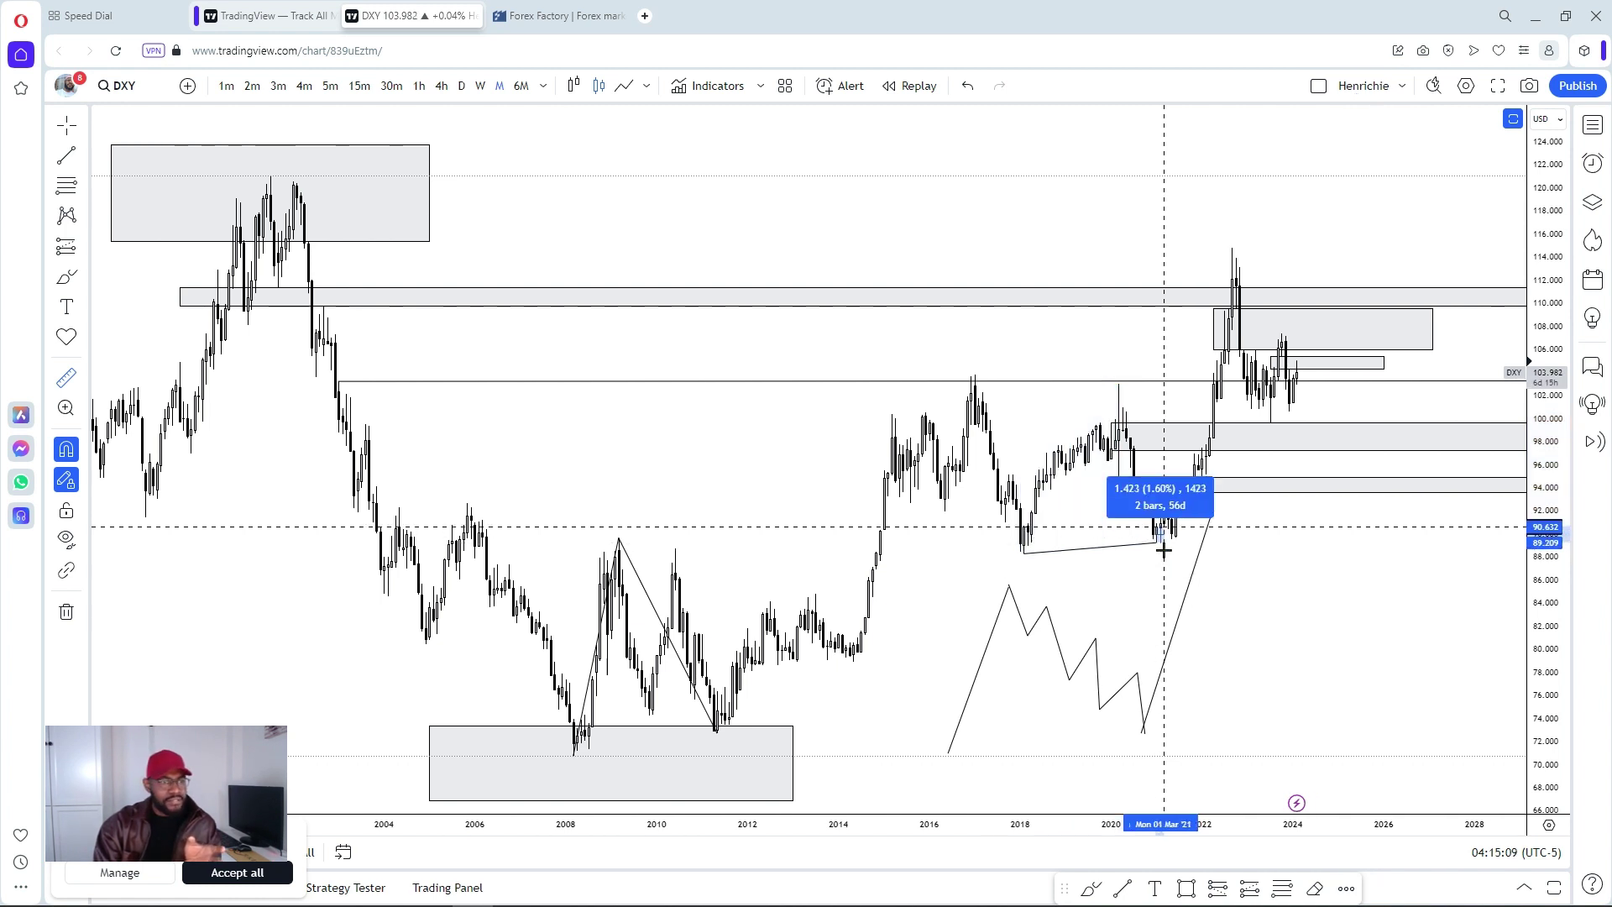
click(1460, 296)
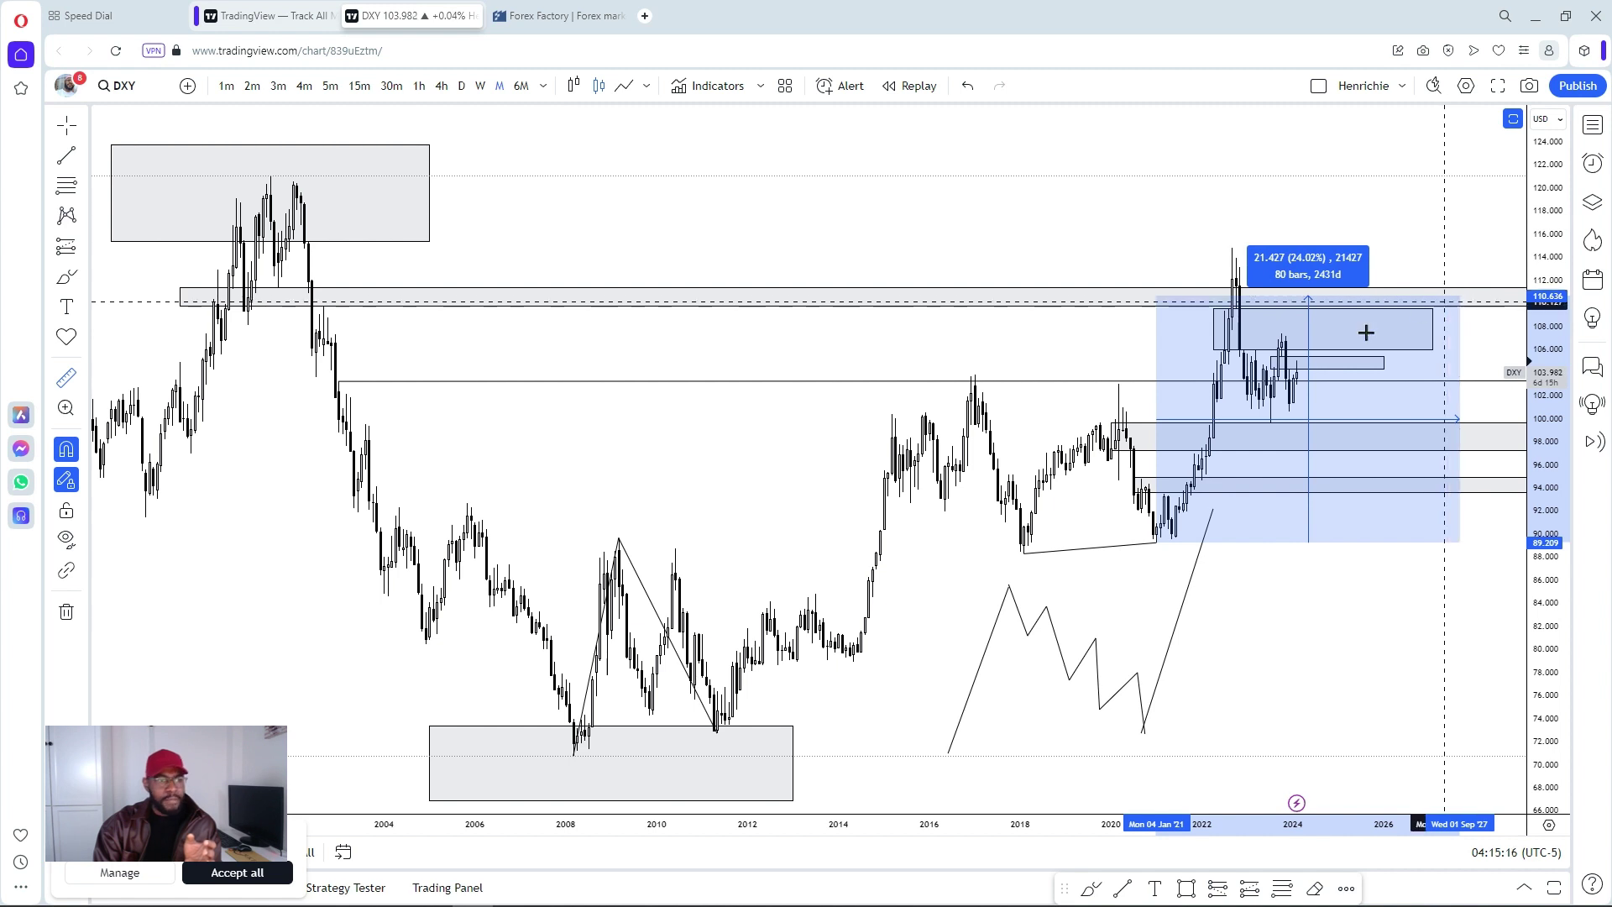
click(320, 299)
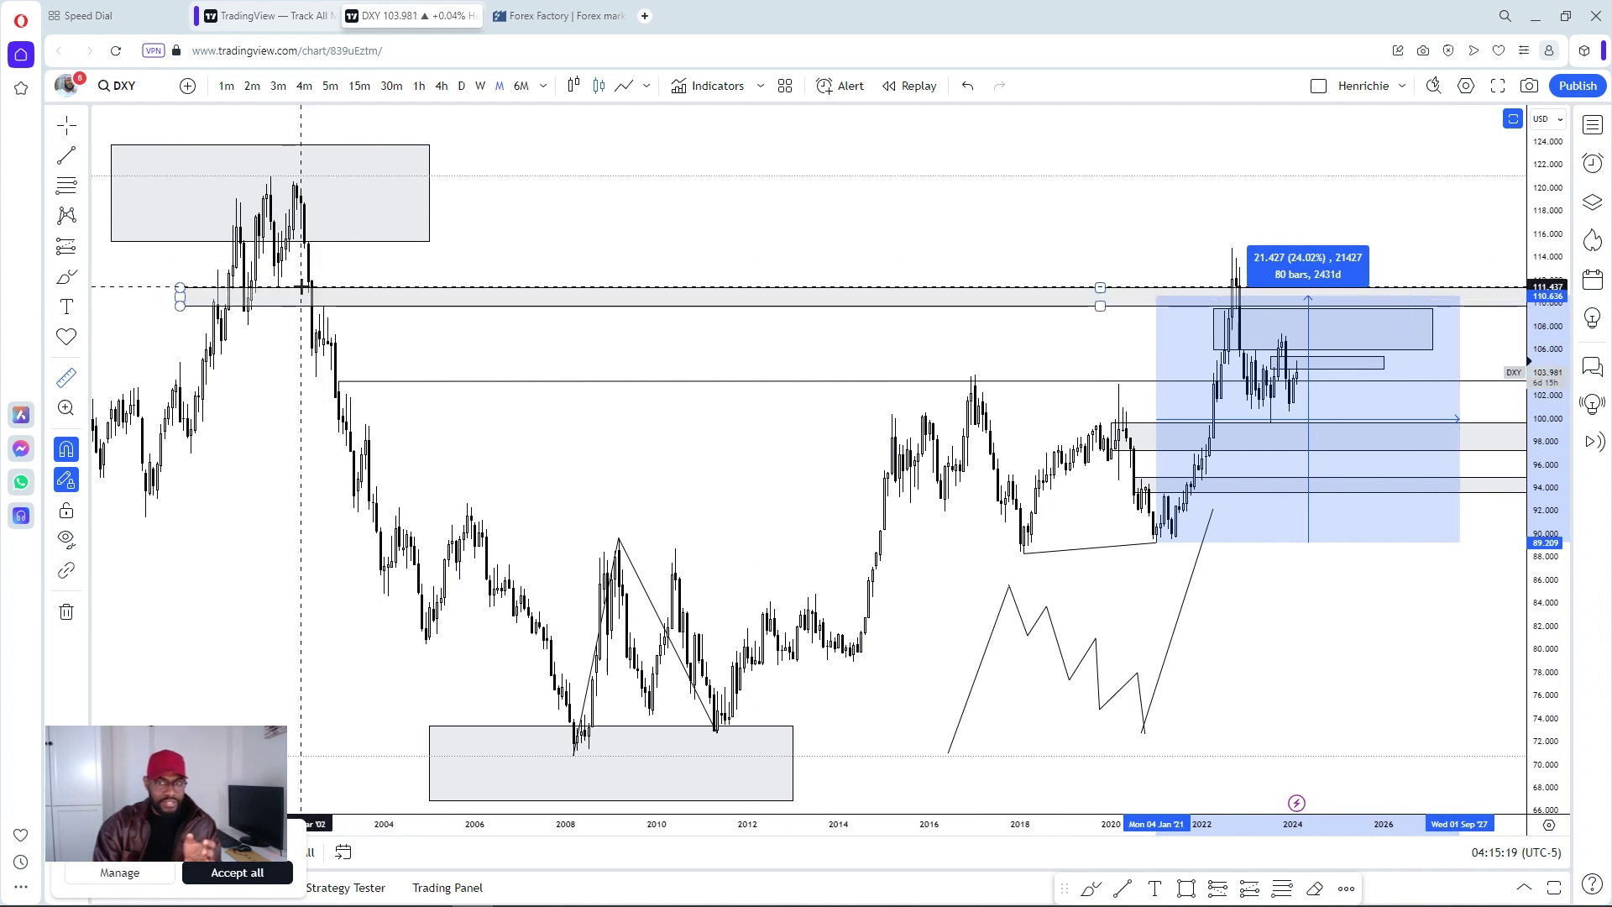
click(640, 280)
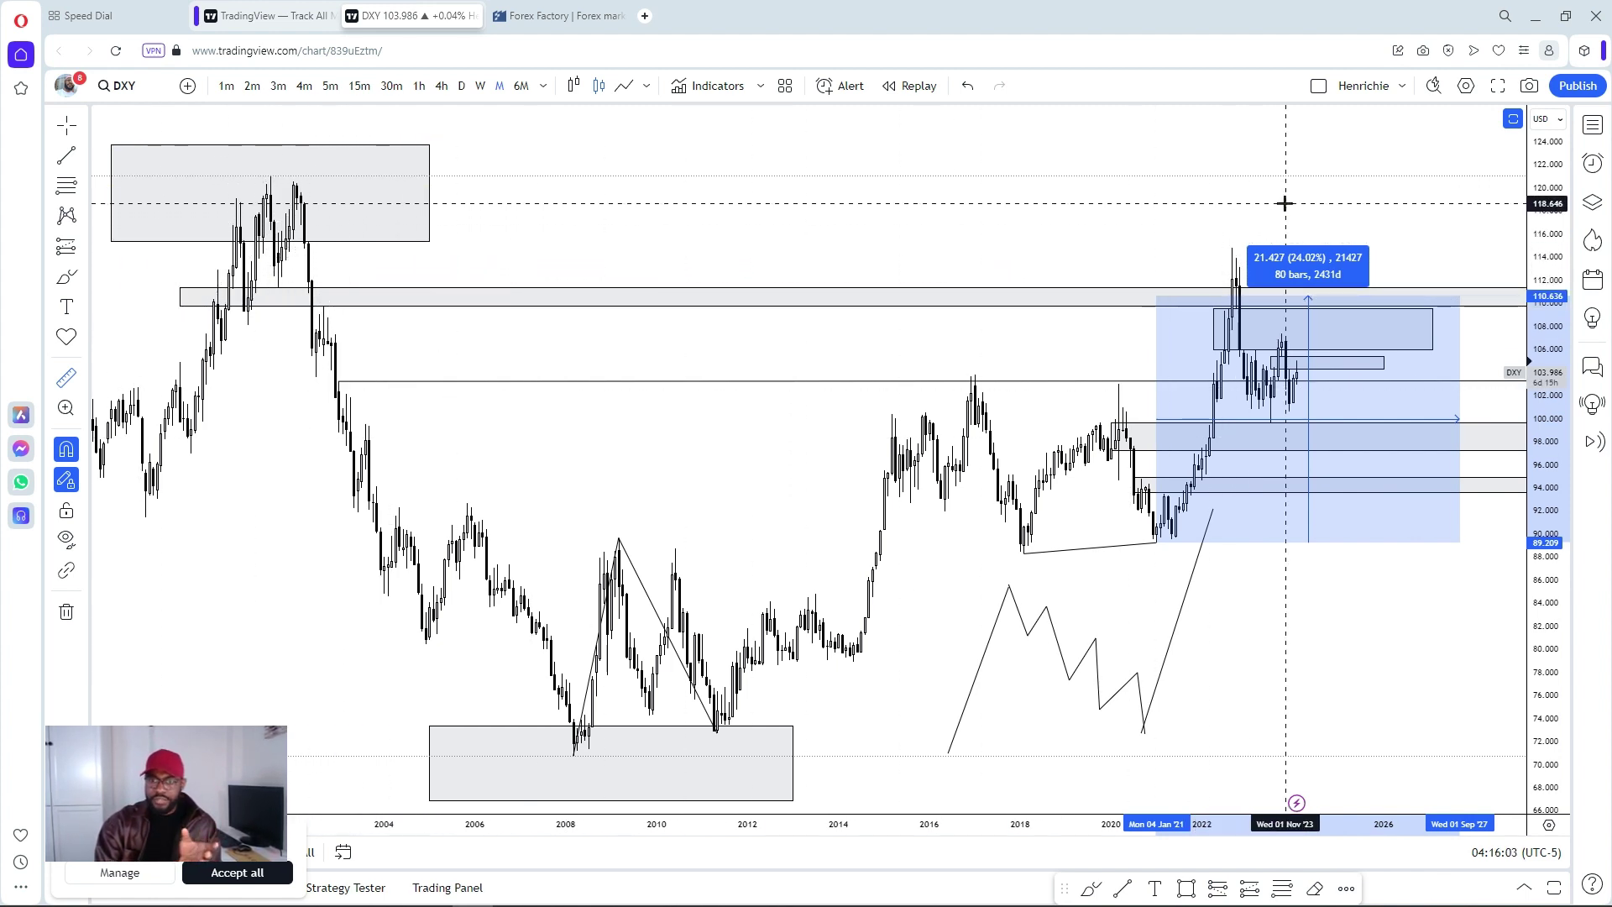
click(1258, 208)
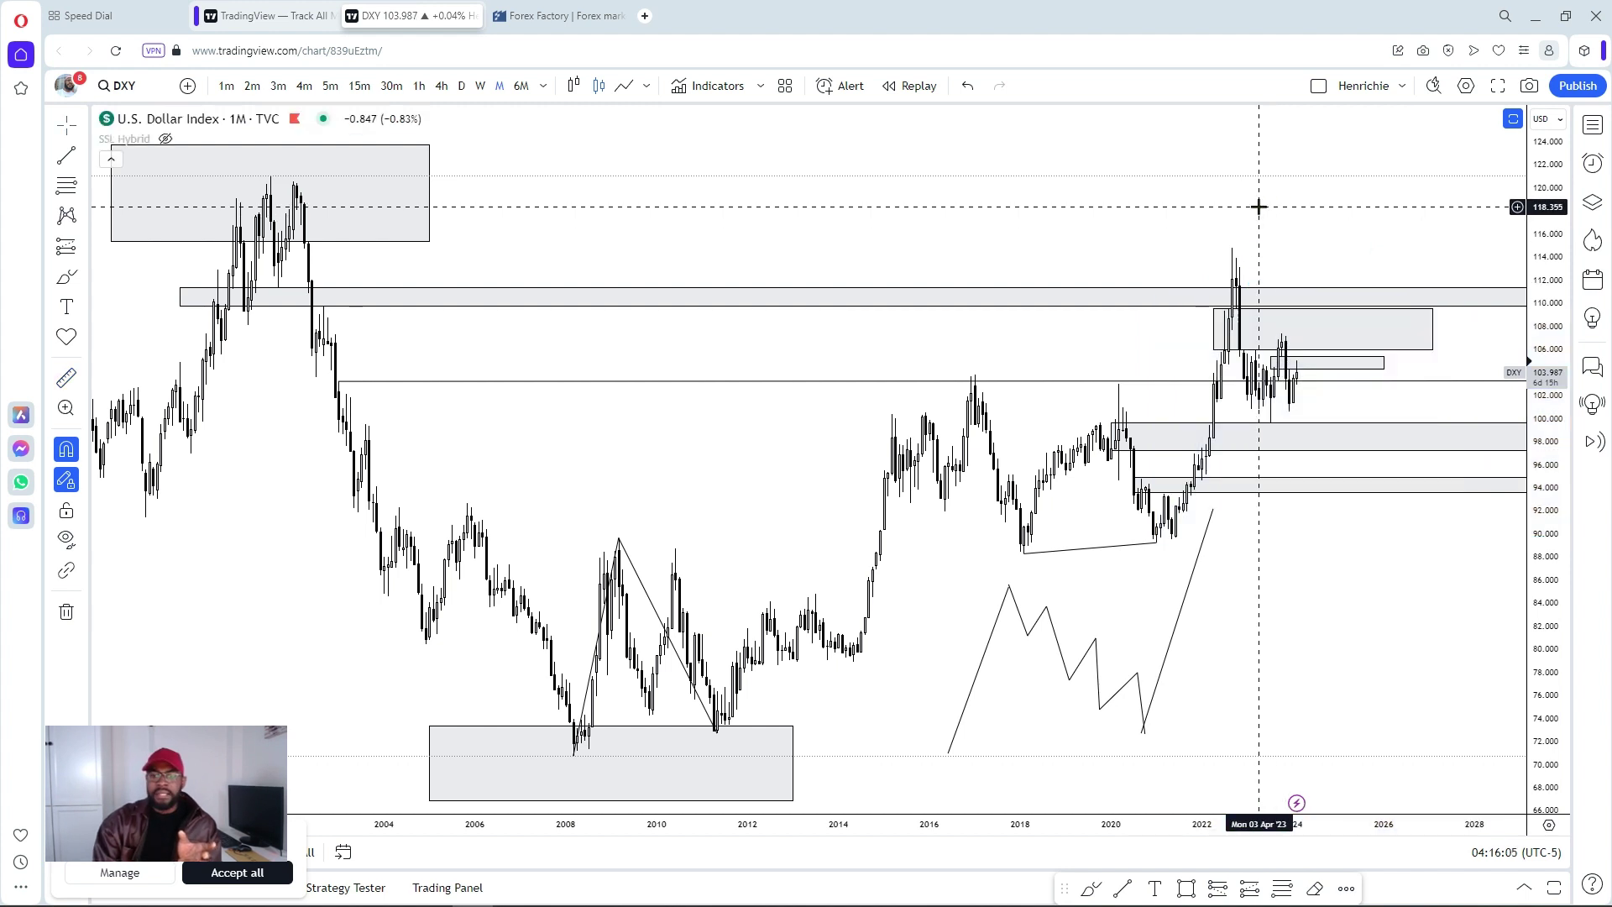
Sketch trend lines tracing the 2023 swings to the October high at 107.348 and December low at 100.617, and remove them.
scroll(1257, 219, up, 3)
scroll(1253, 252, up, 1)
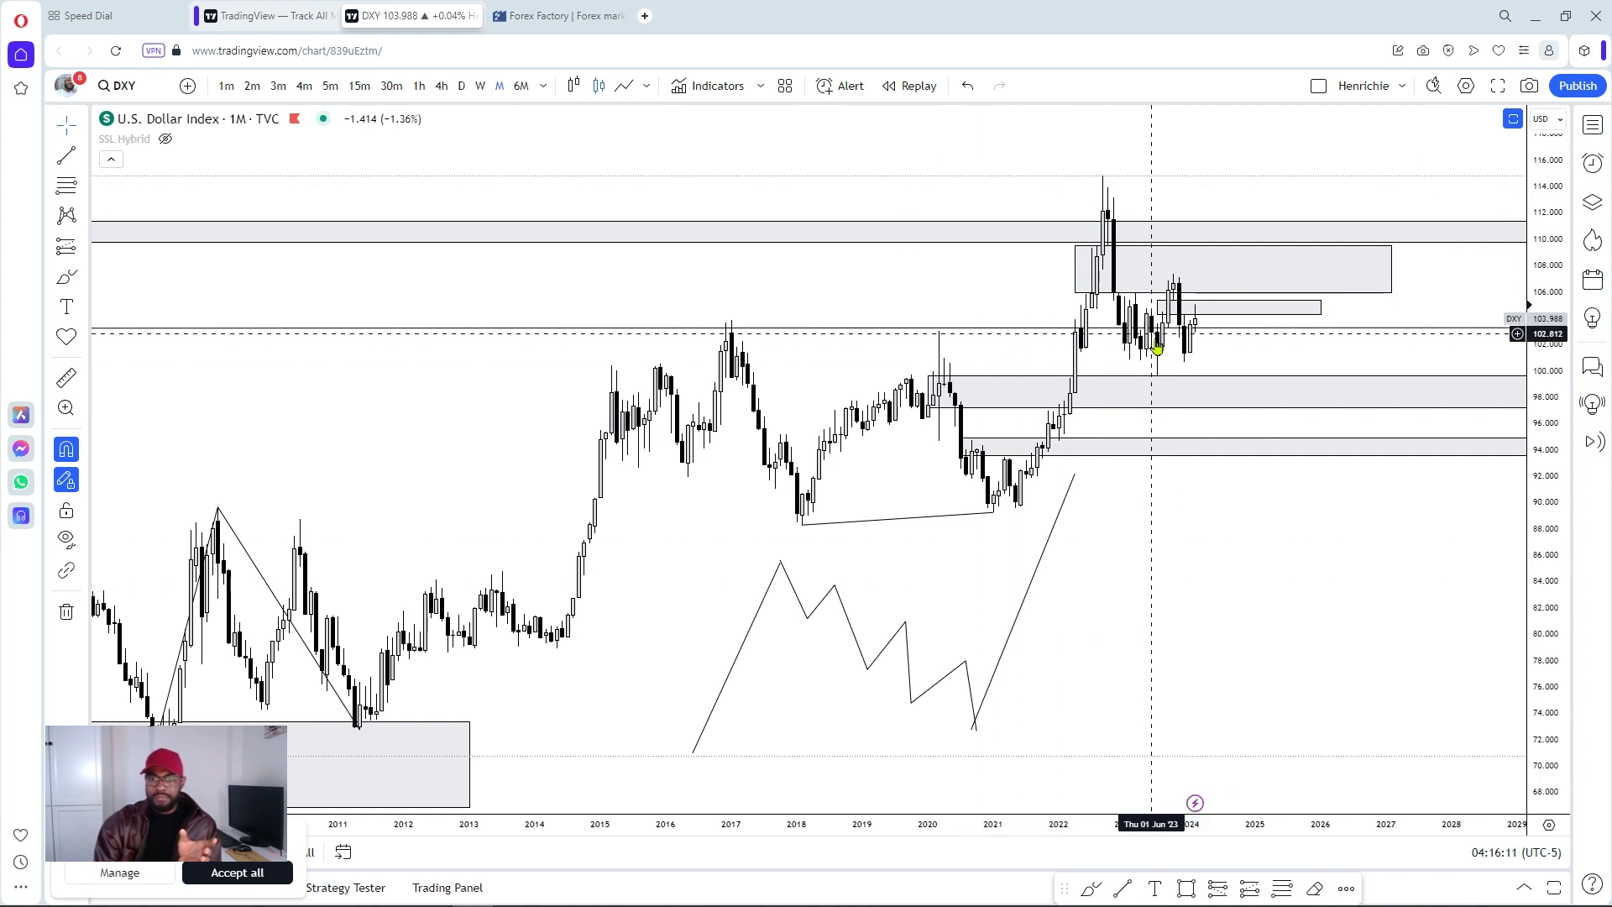
click(66, 156)
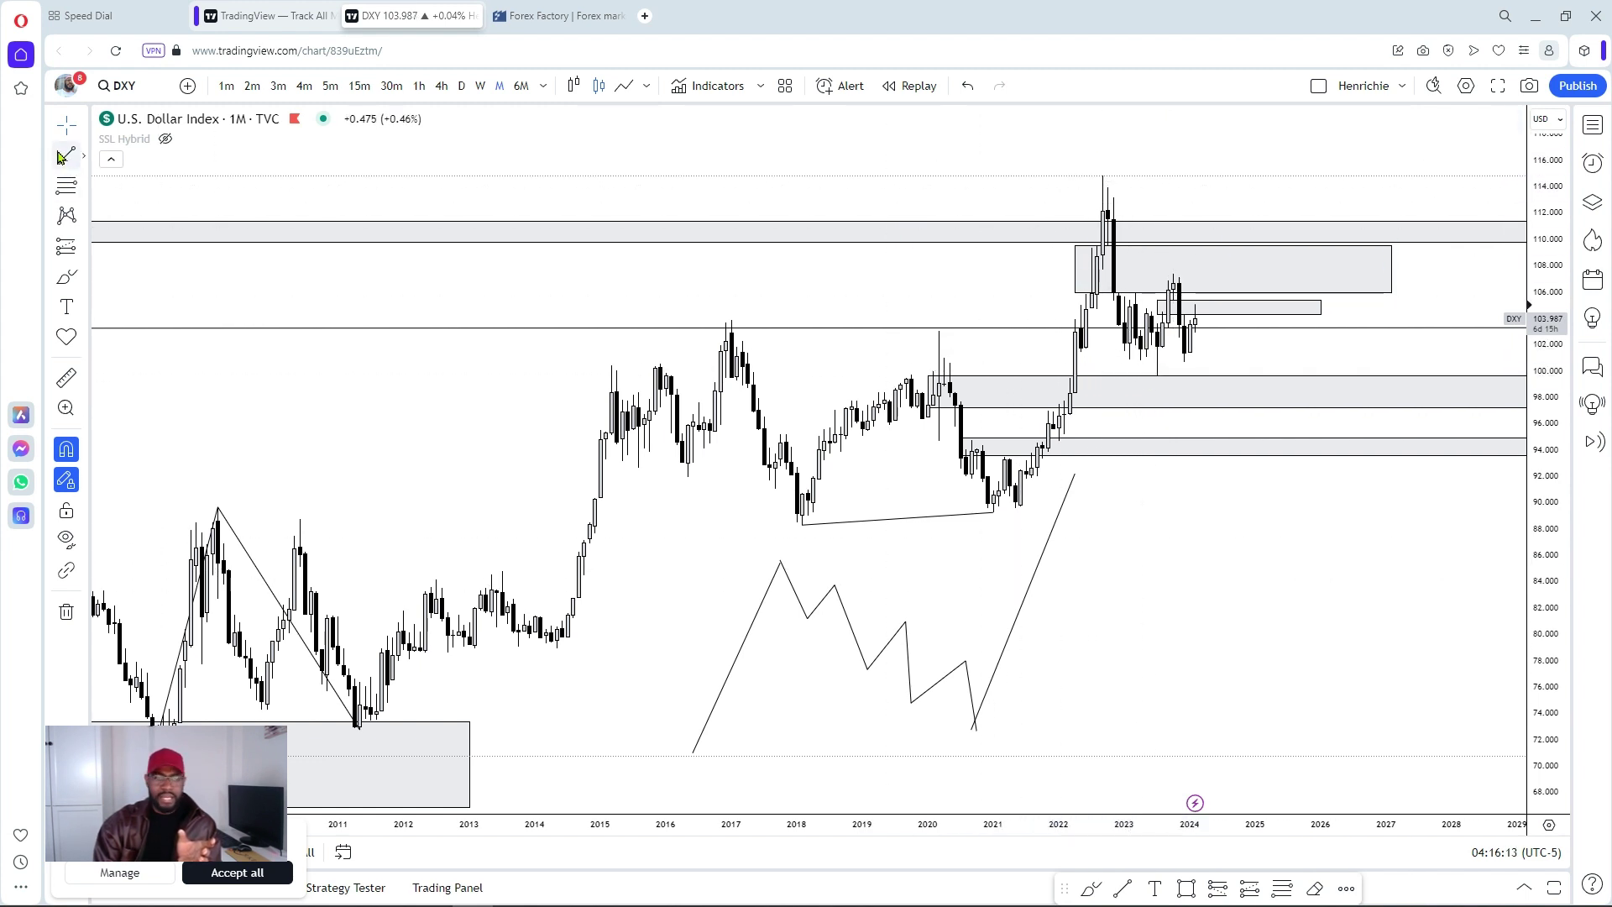
click(1124, 351)
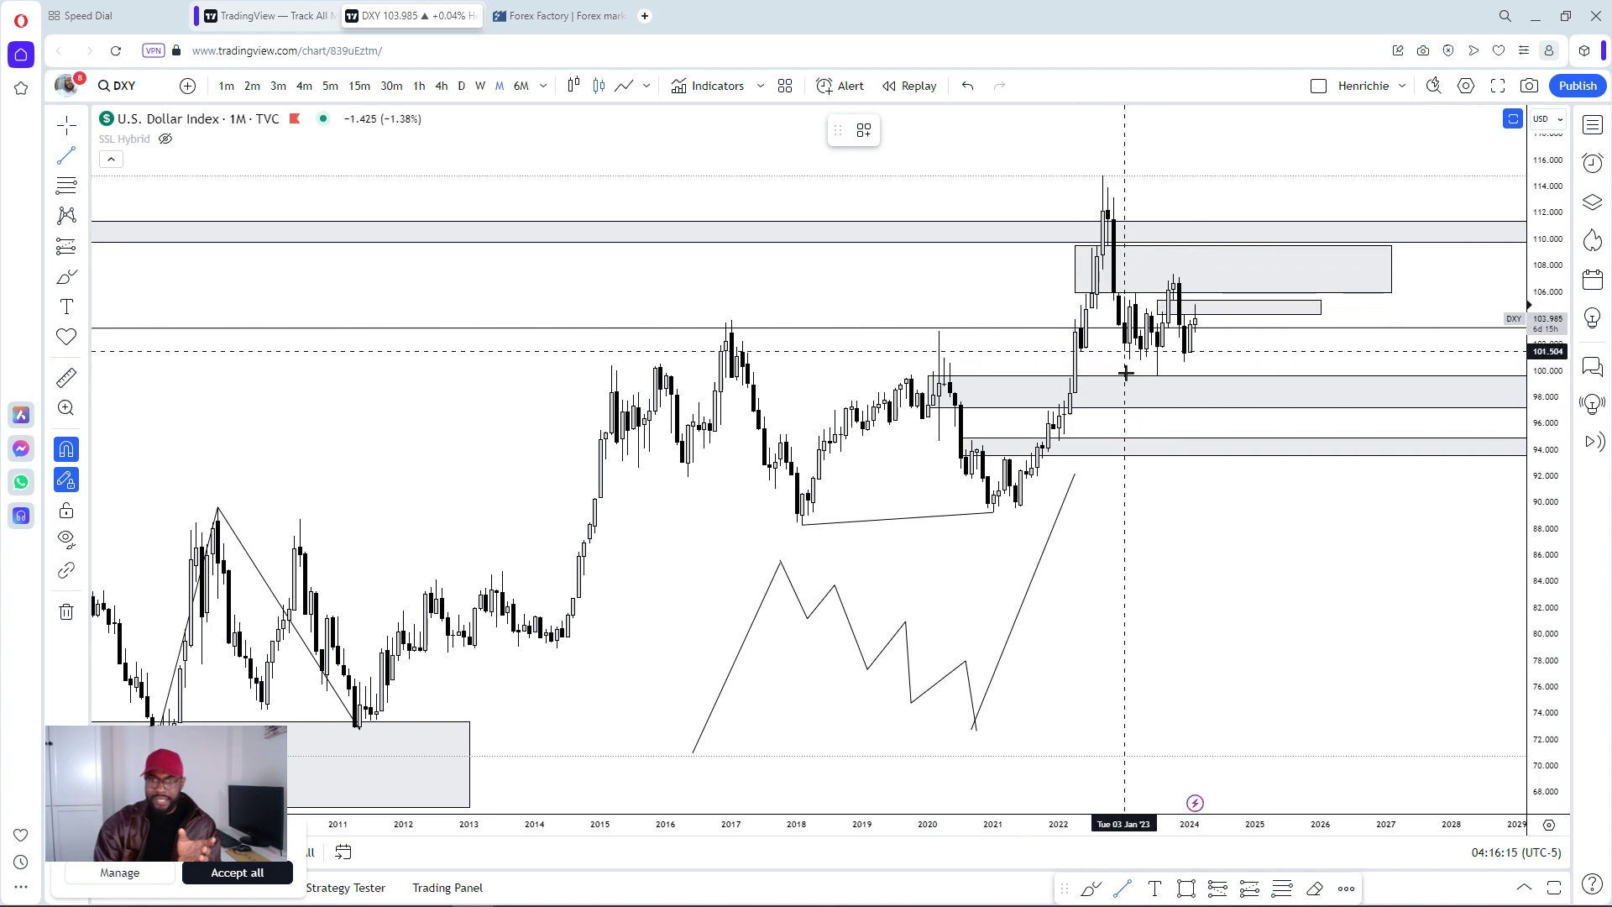
click(1140, 278)
click(1158, 336)
click(1173, 275)
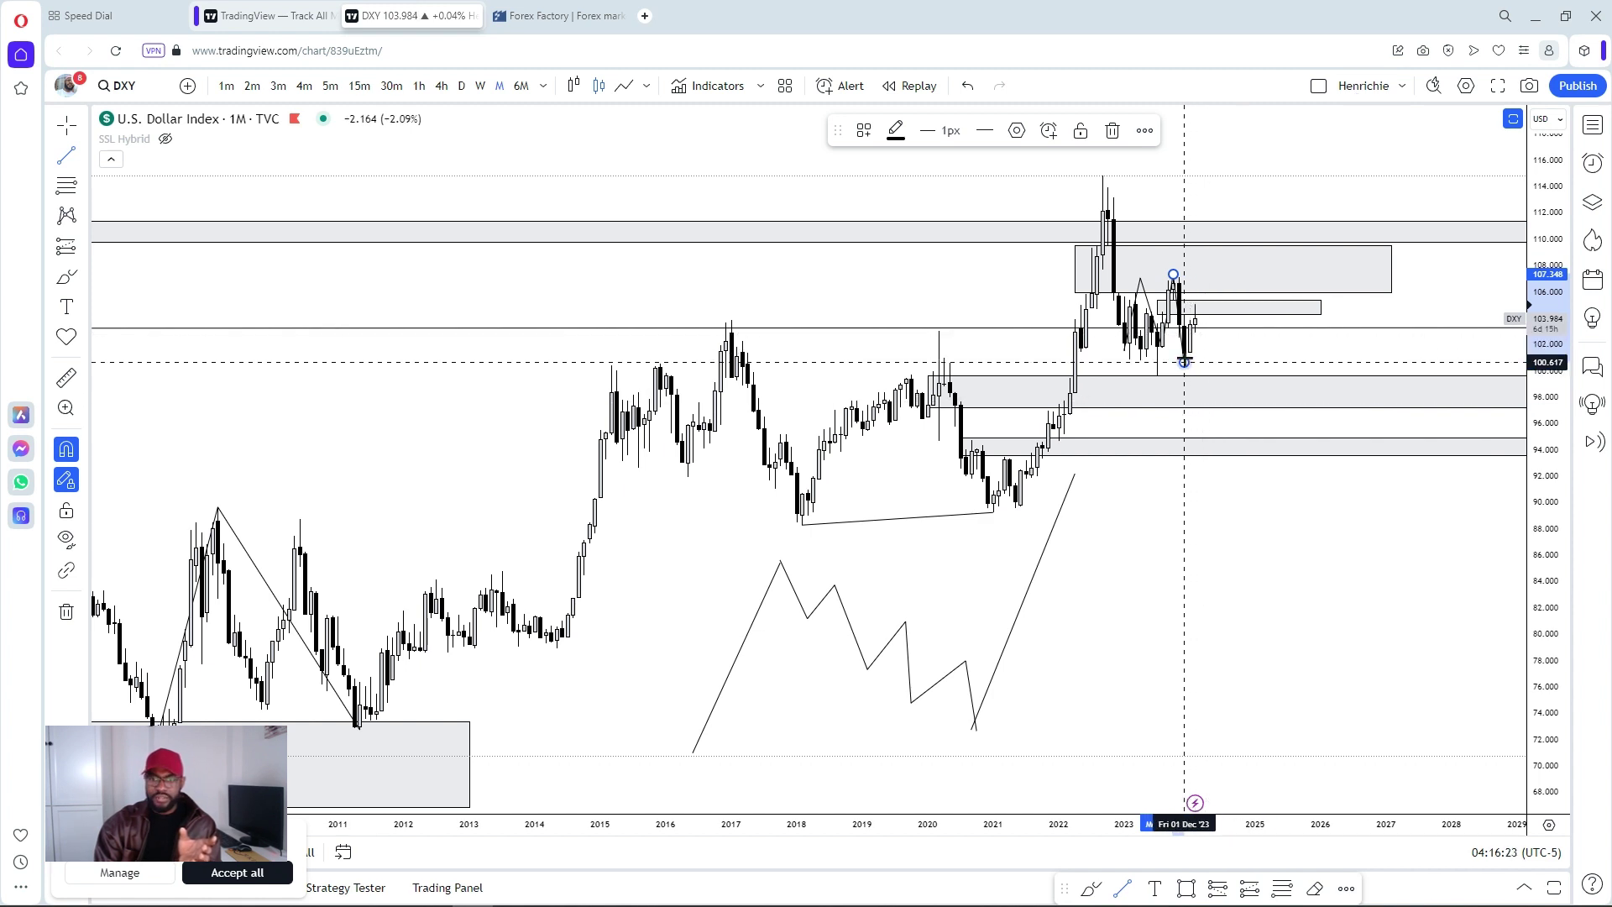
click(1184, 362)
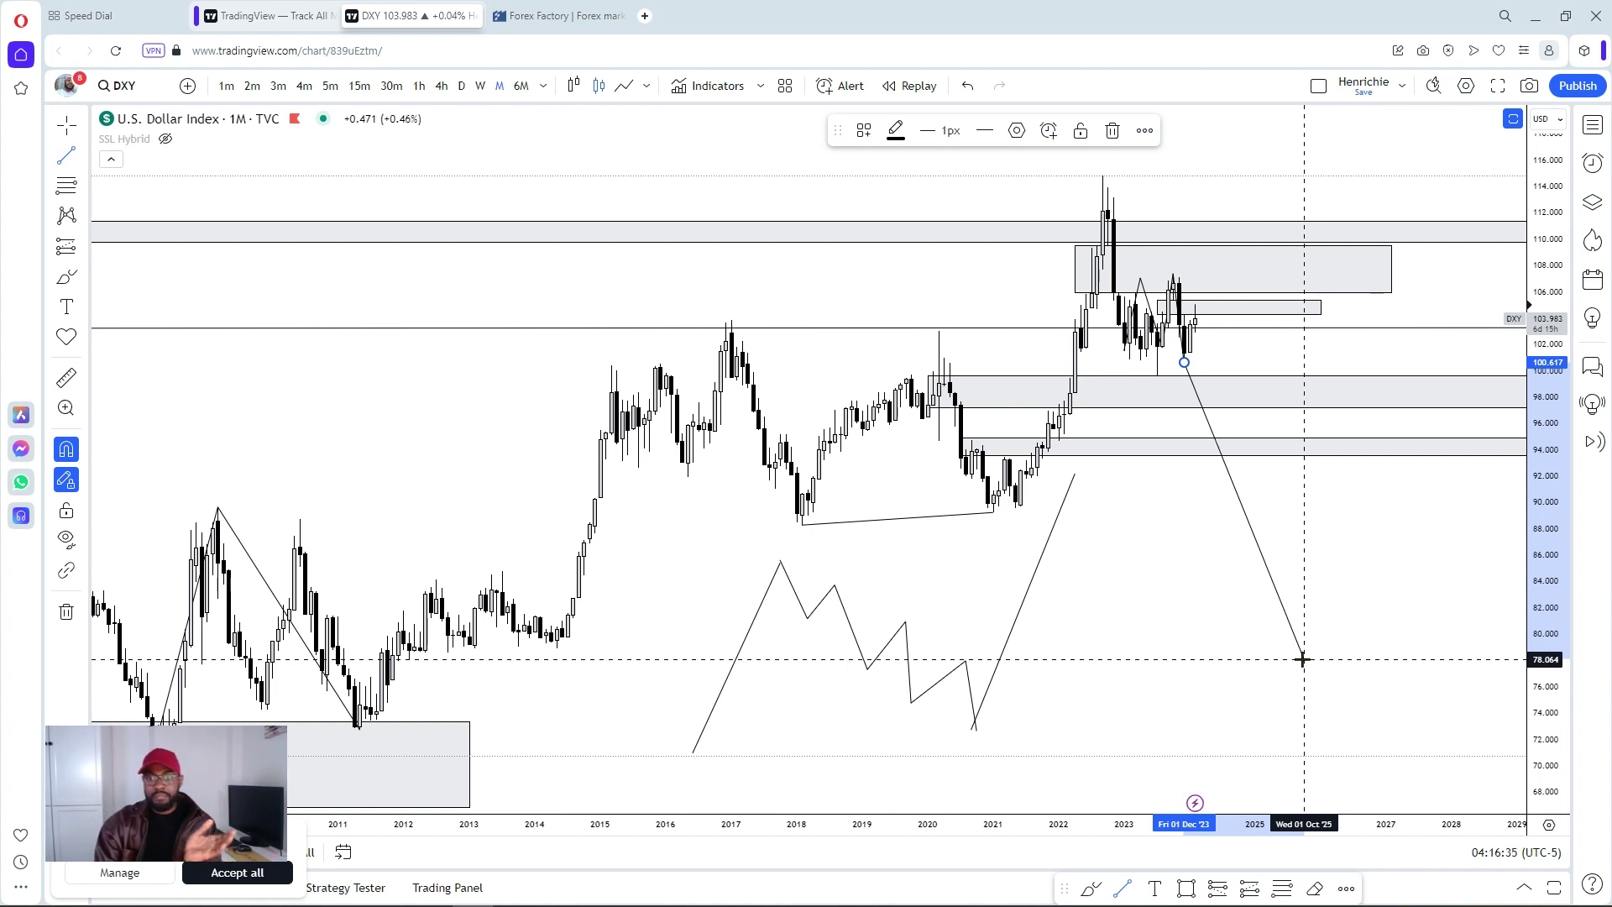
key(Escape)
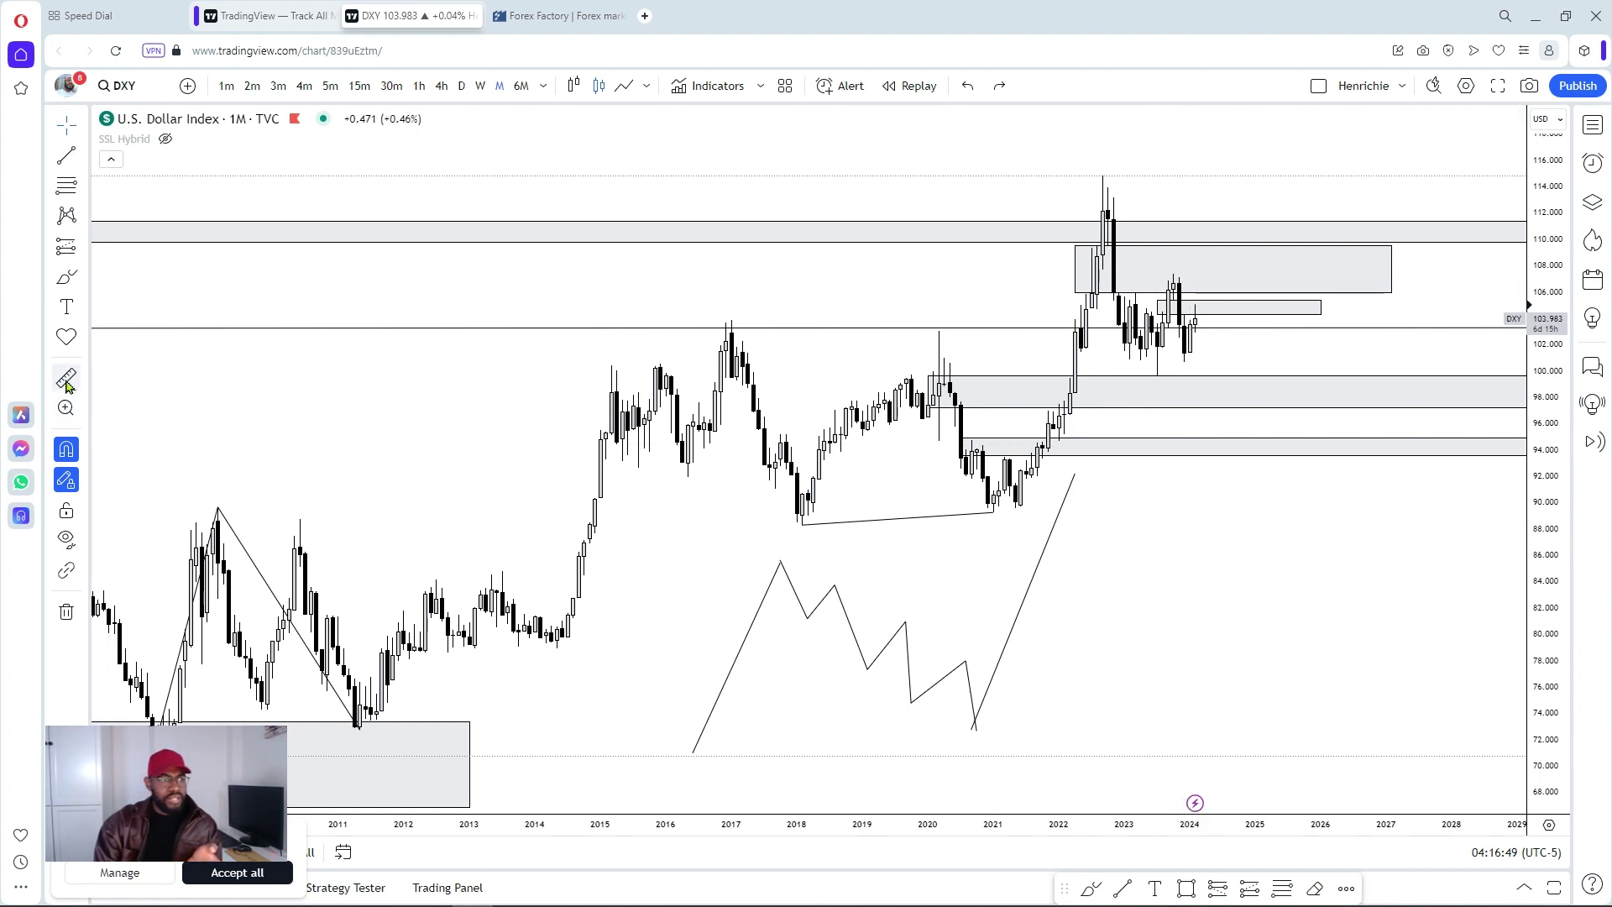
Measure from the September 2022 high at 114.778 to June 2028 and from the October 2023 high to 86.866 in November 2026, and clear the measurement.
shift+click(1136, 166)
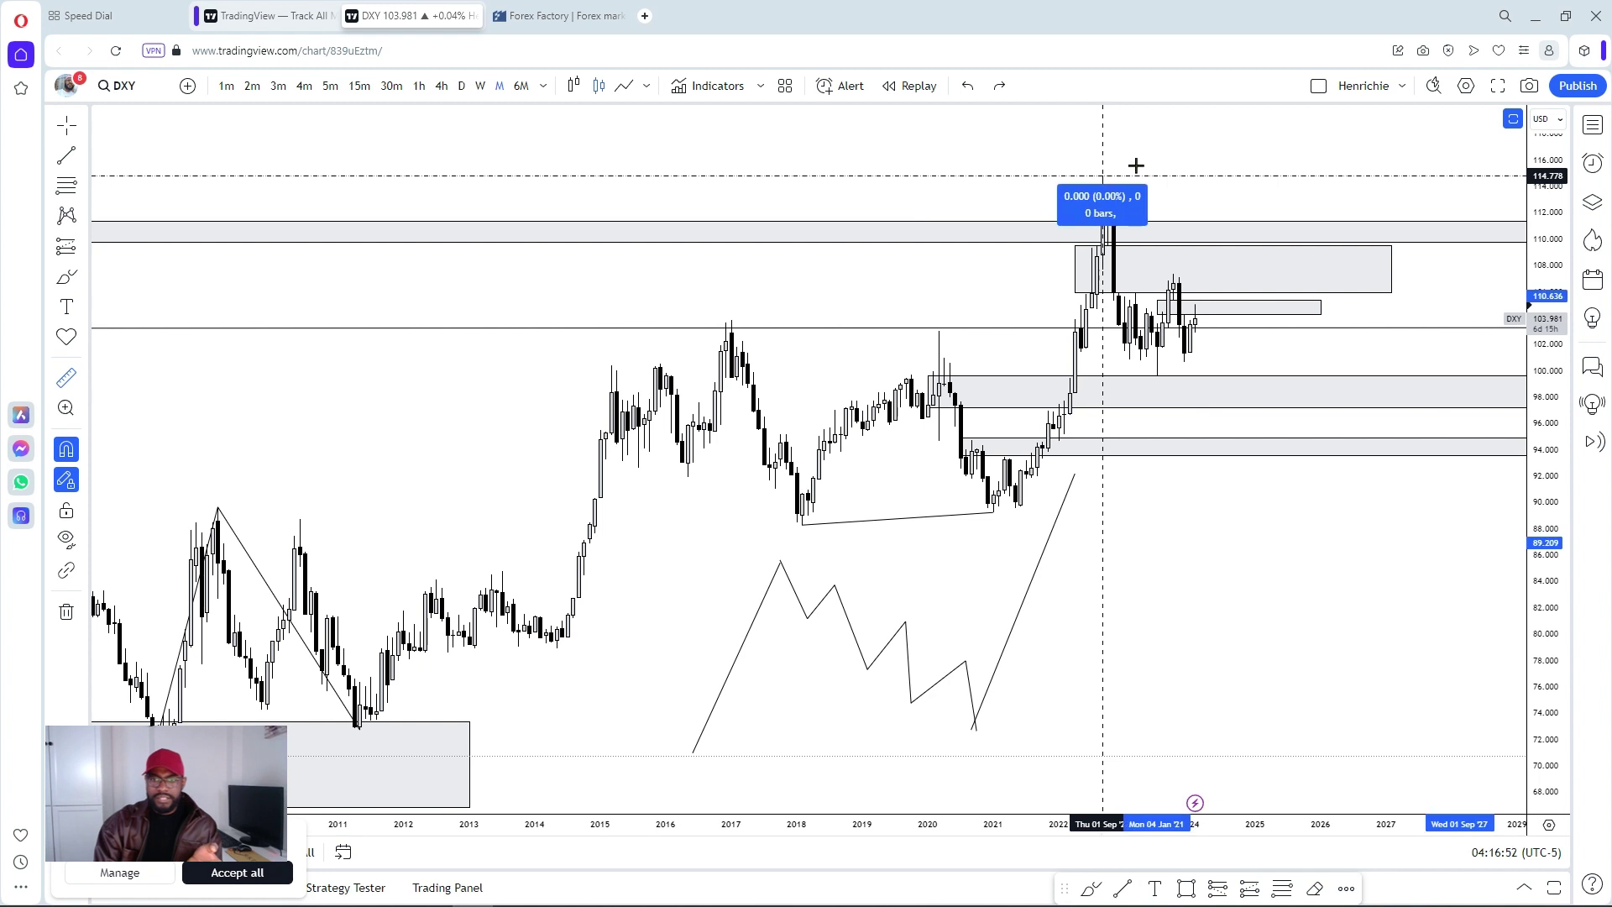
click(1480, 375)
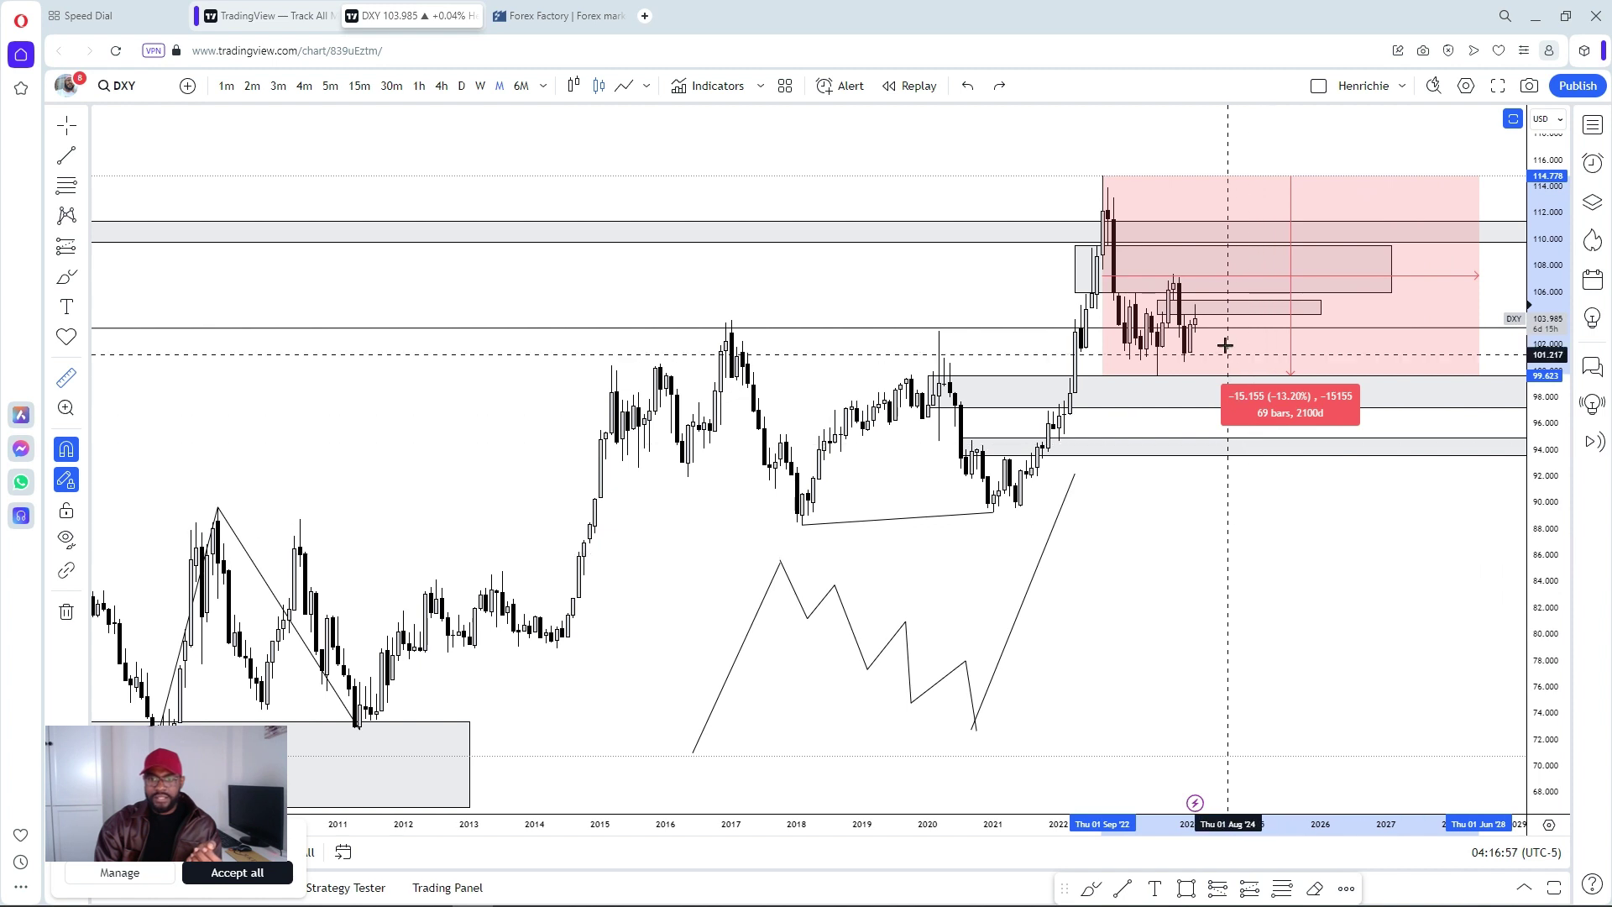
click(1172, 249)
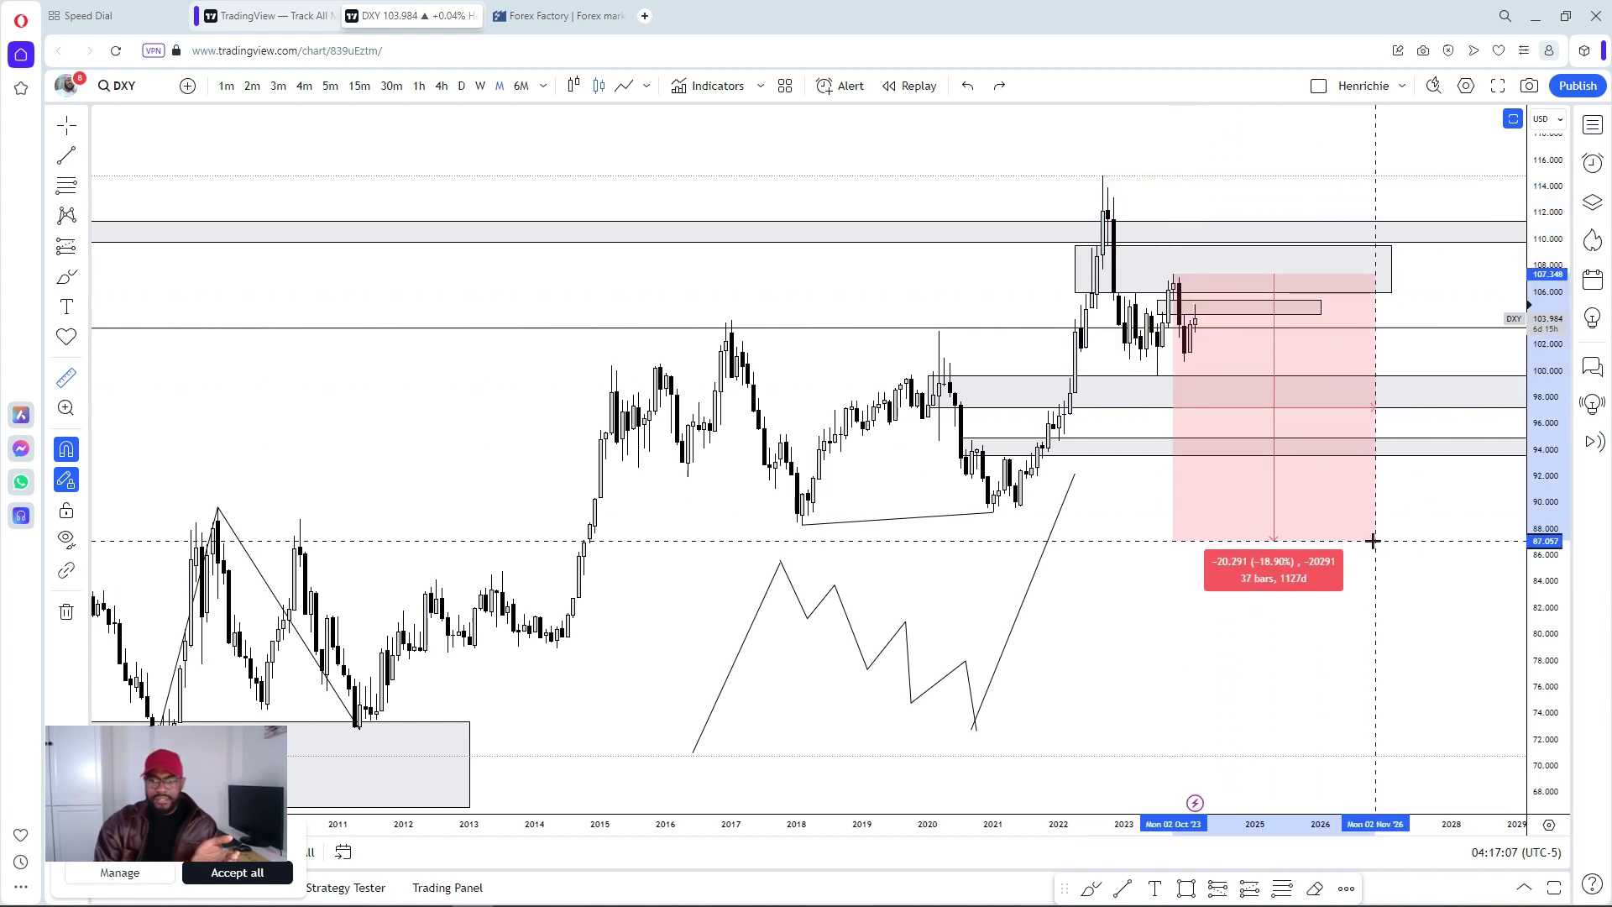
click(1373, 544)
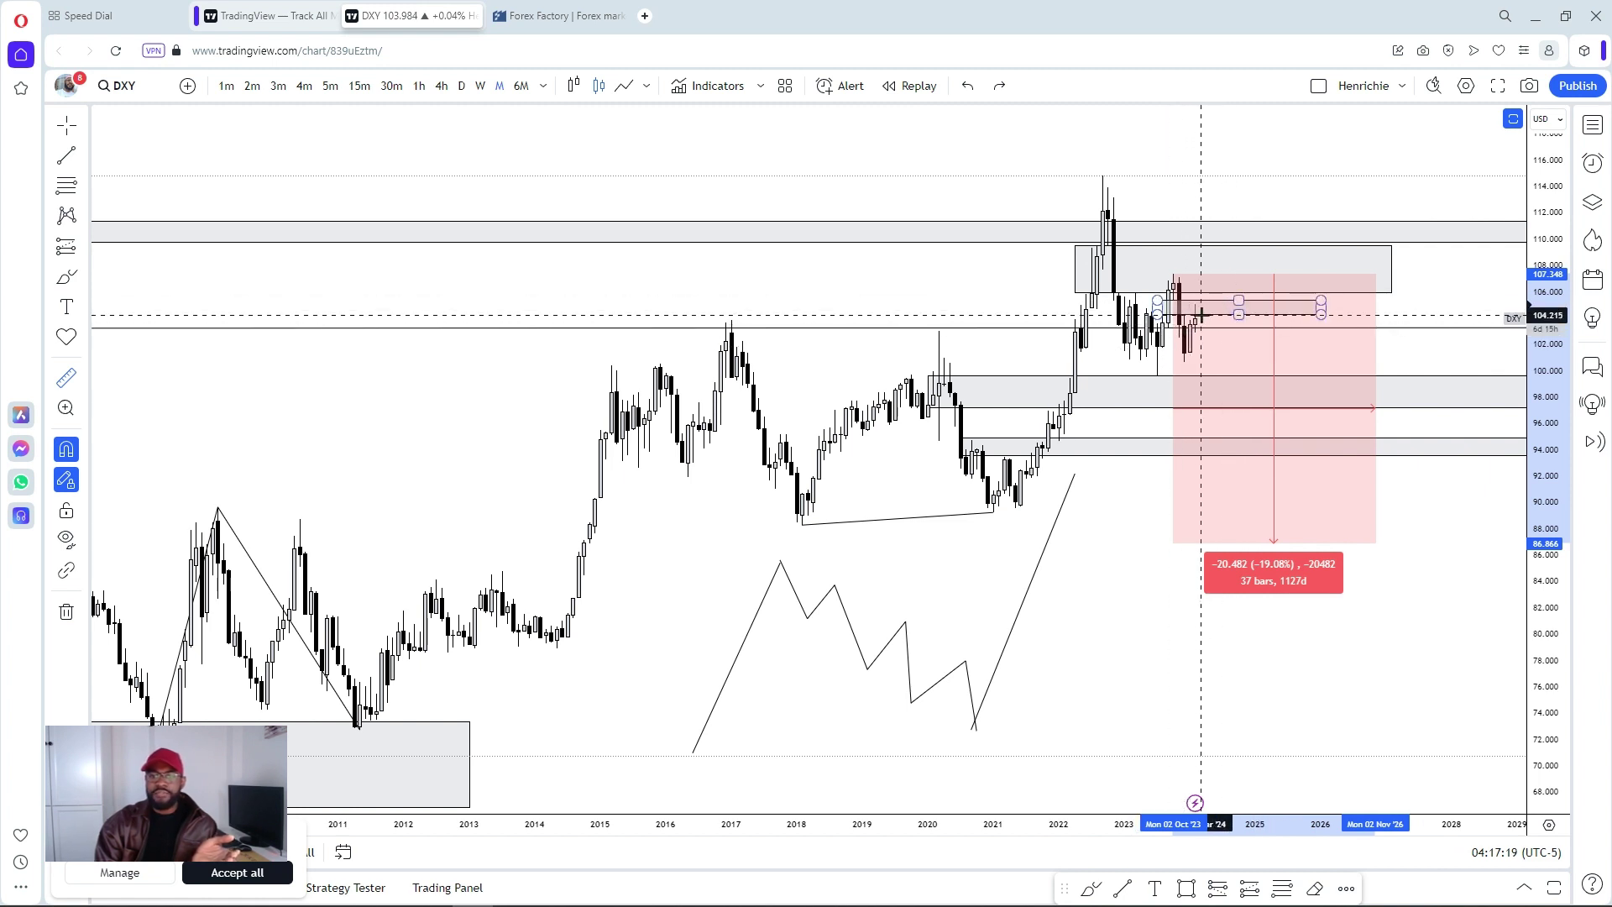
click(1194, 294)
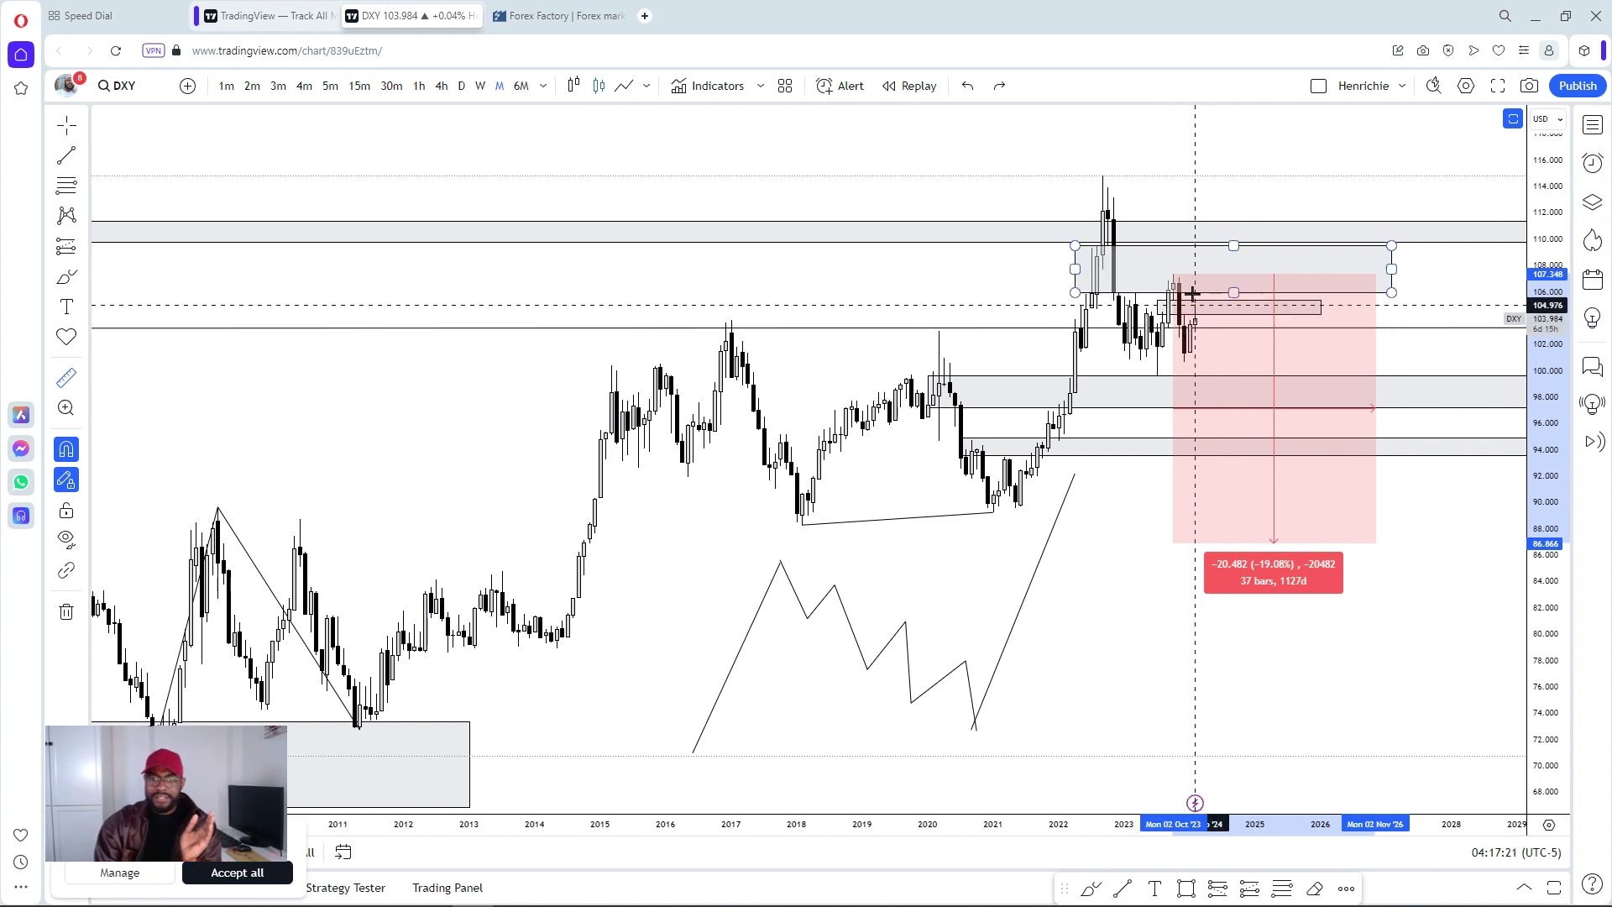
click(1200, 312)
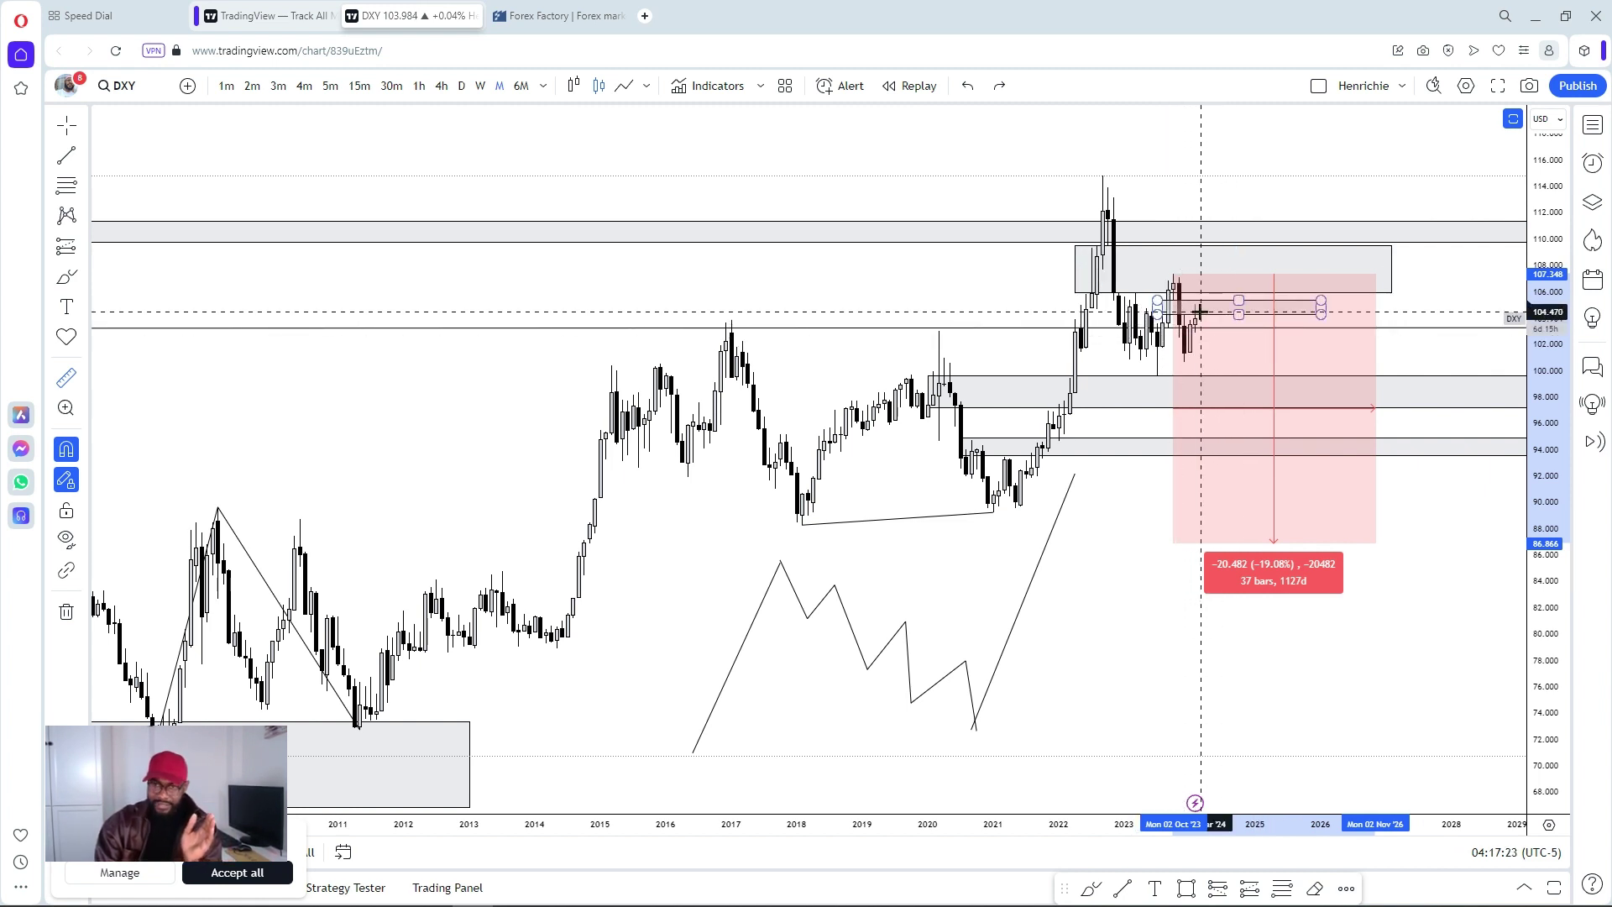
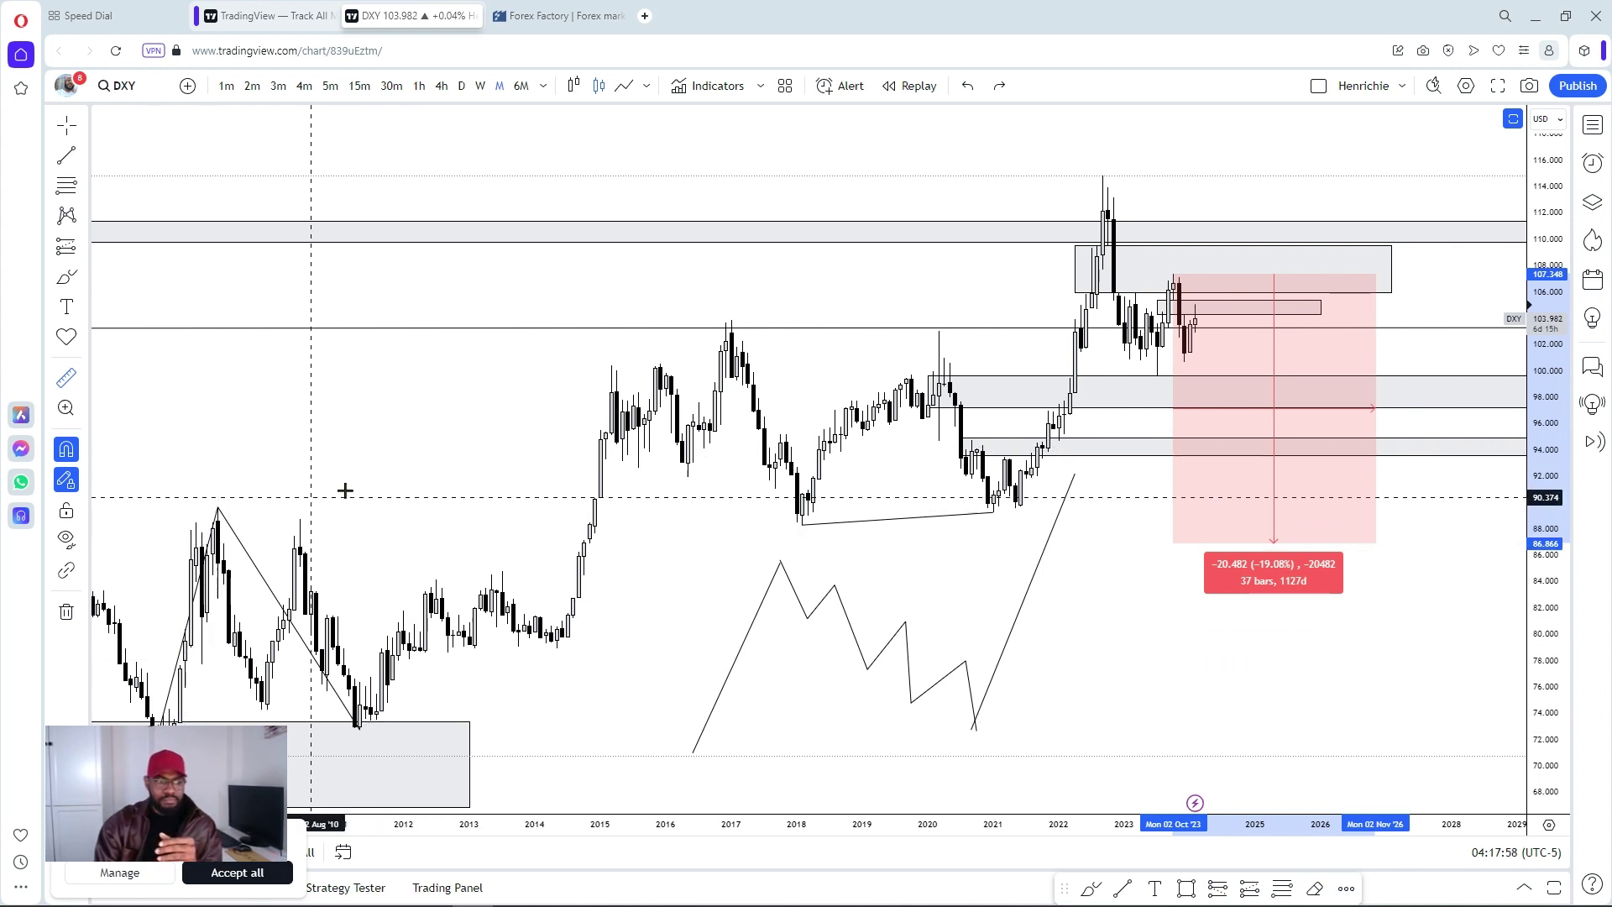
scroll(353, 486, down, 2)
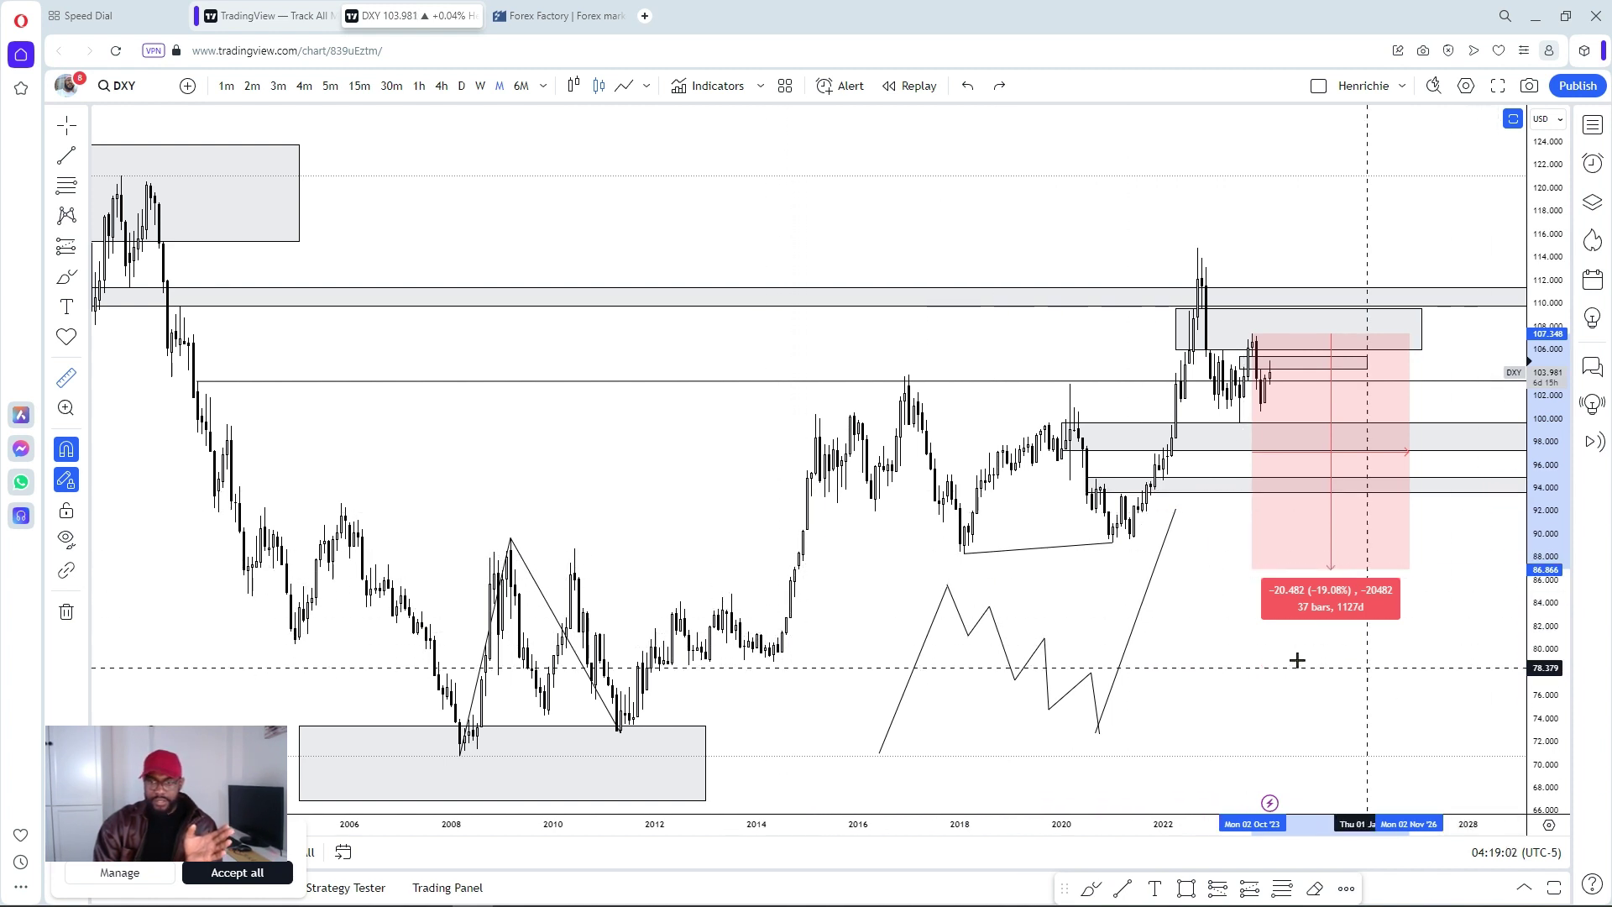
click(1256, 648)
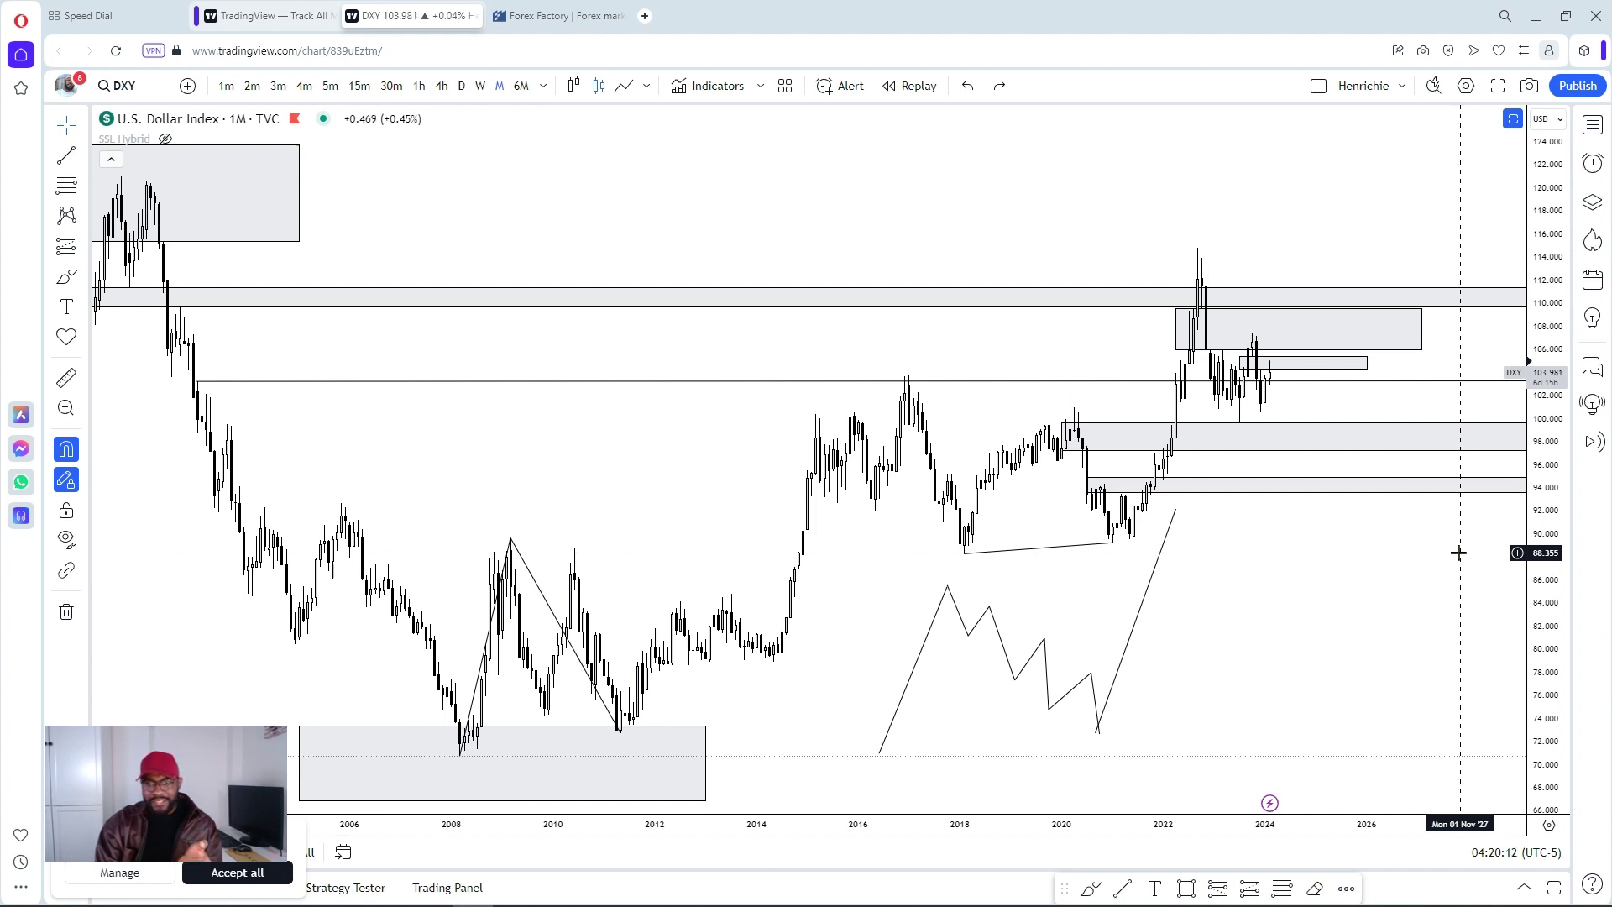
Examine the monthly swing structure from the 2008 low through early 2024 against the marked zones and key levels.
scroll(1458, 552, down, 1)
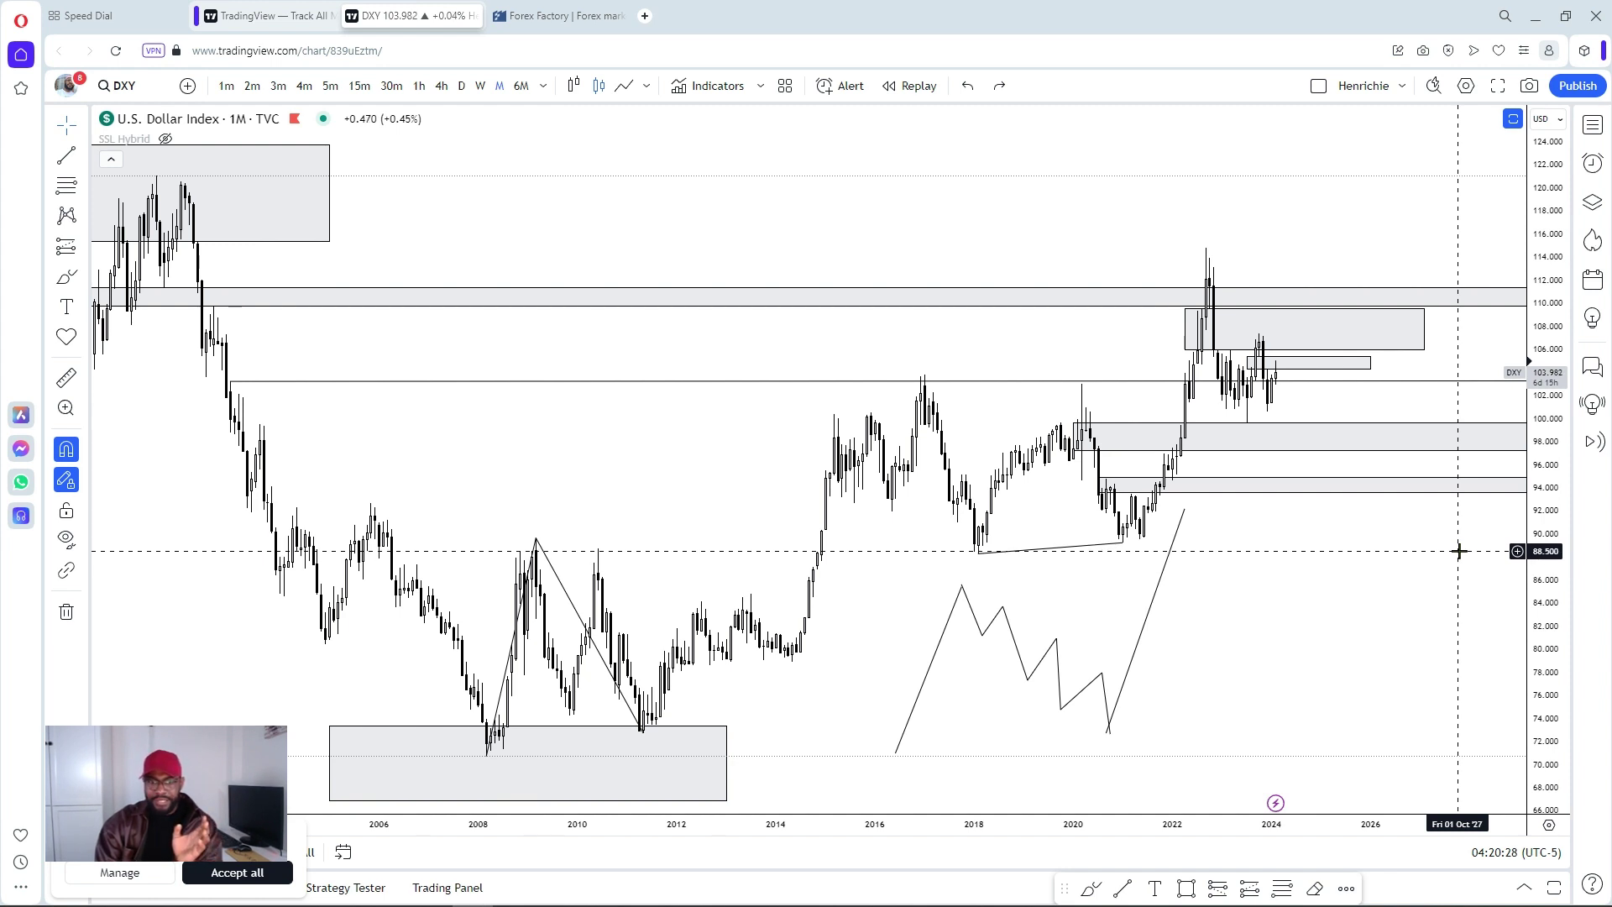
scroll(1459, 550, up, 1)
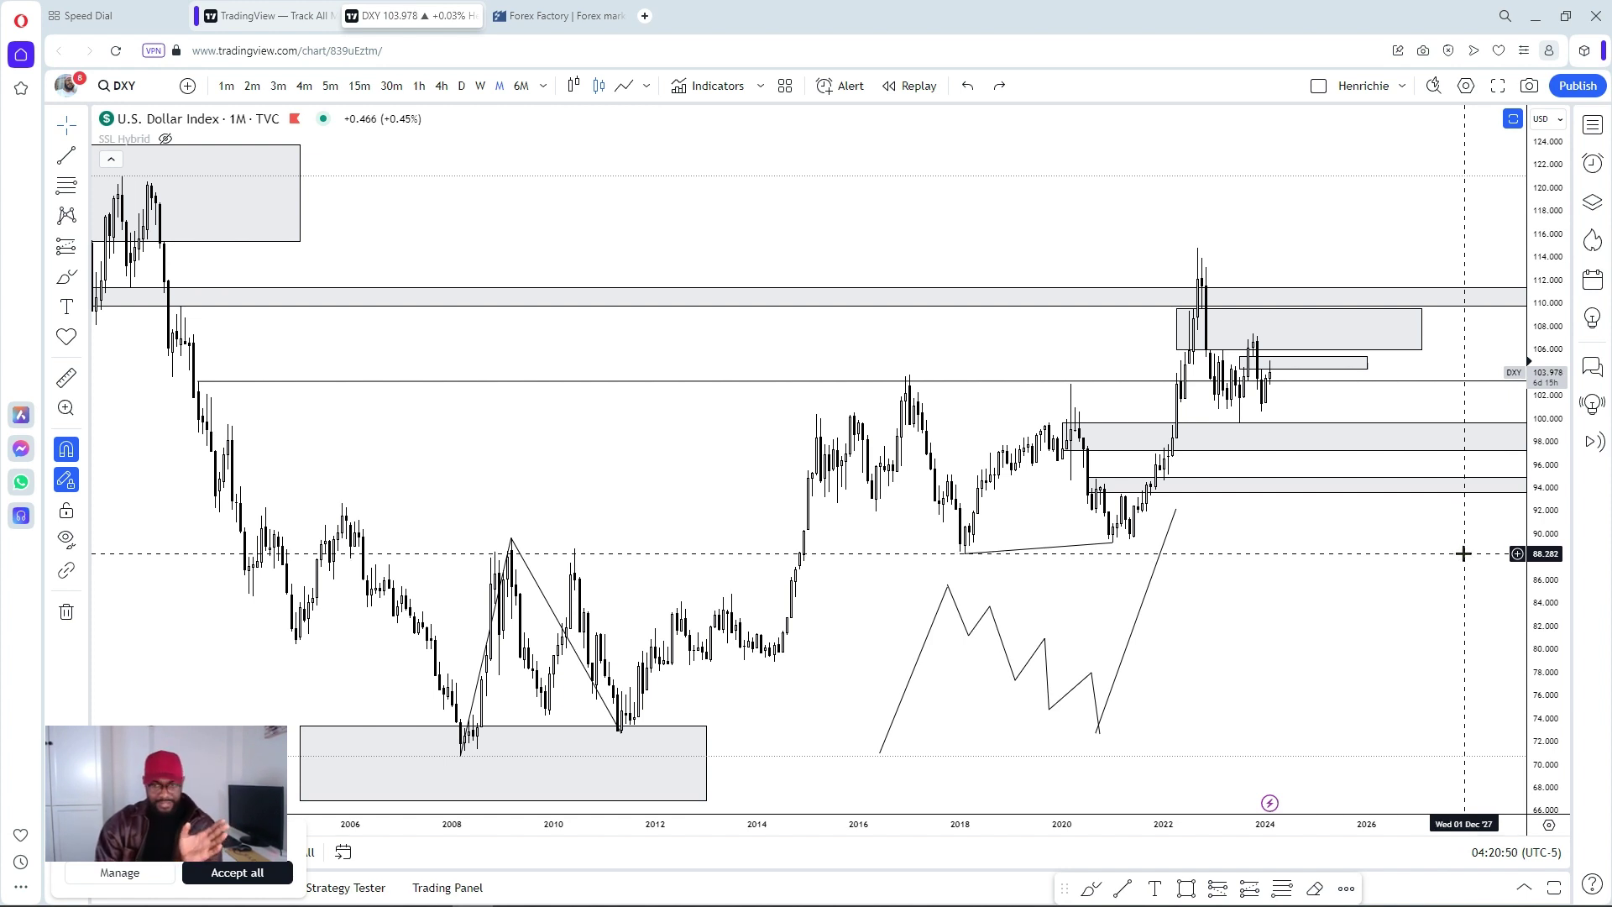
scroll(1460, 548, up, 1)
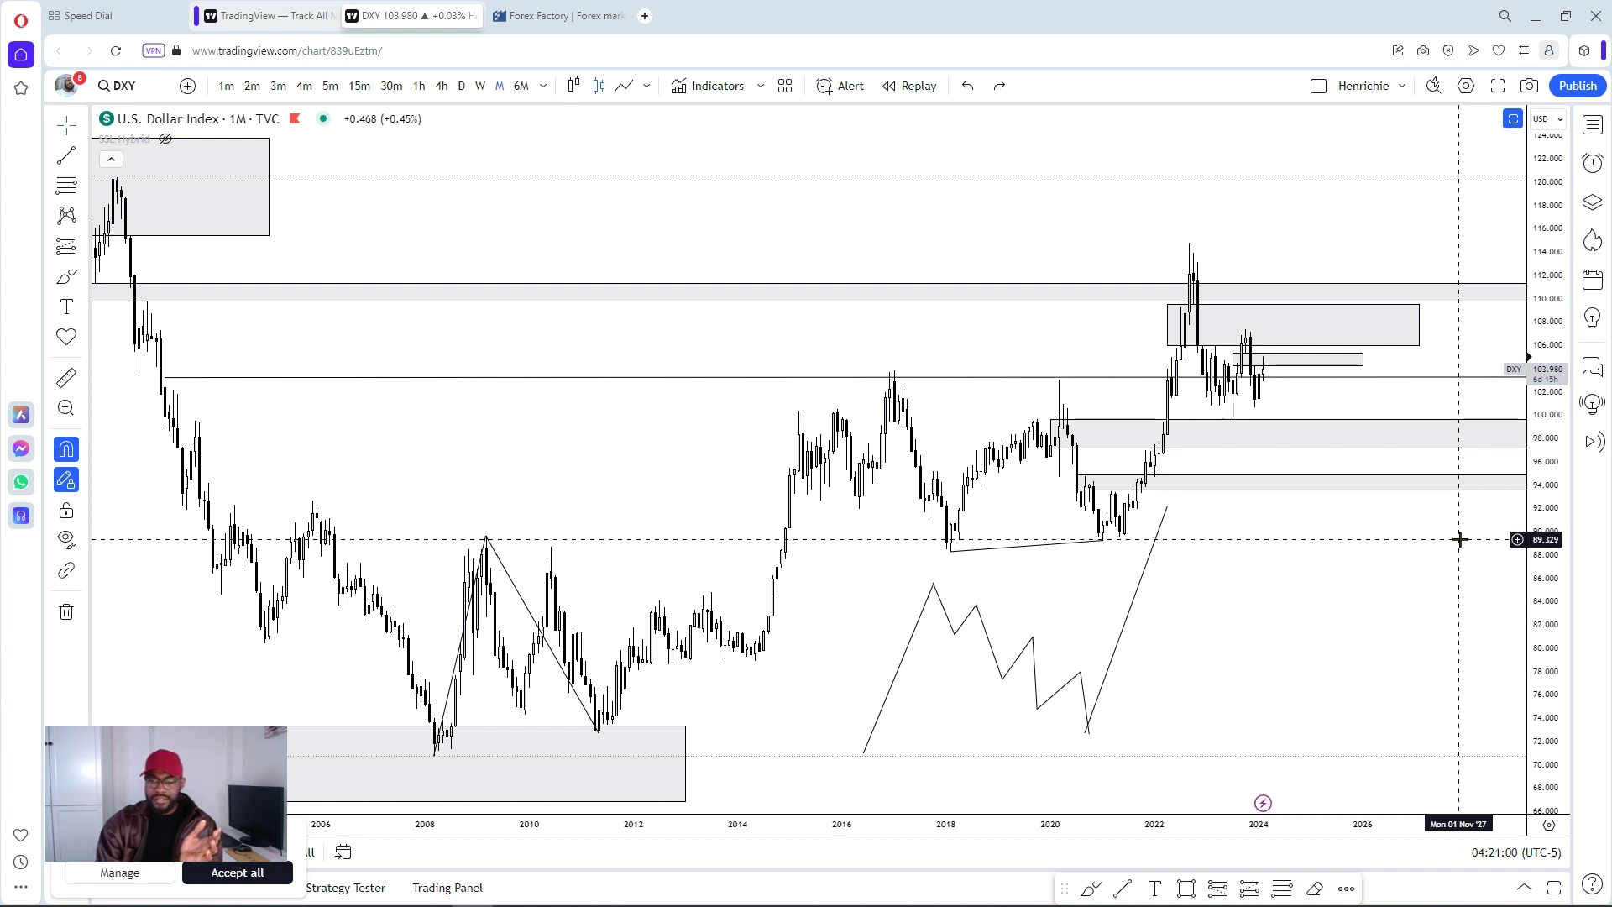
scroll(1462, 541, up, 1)
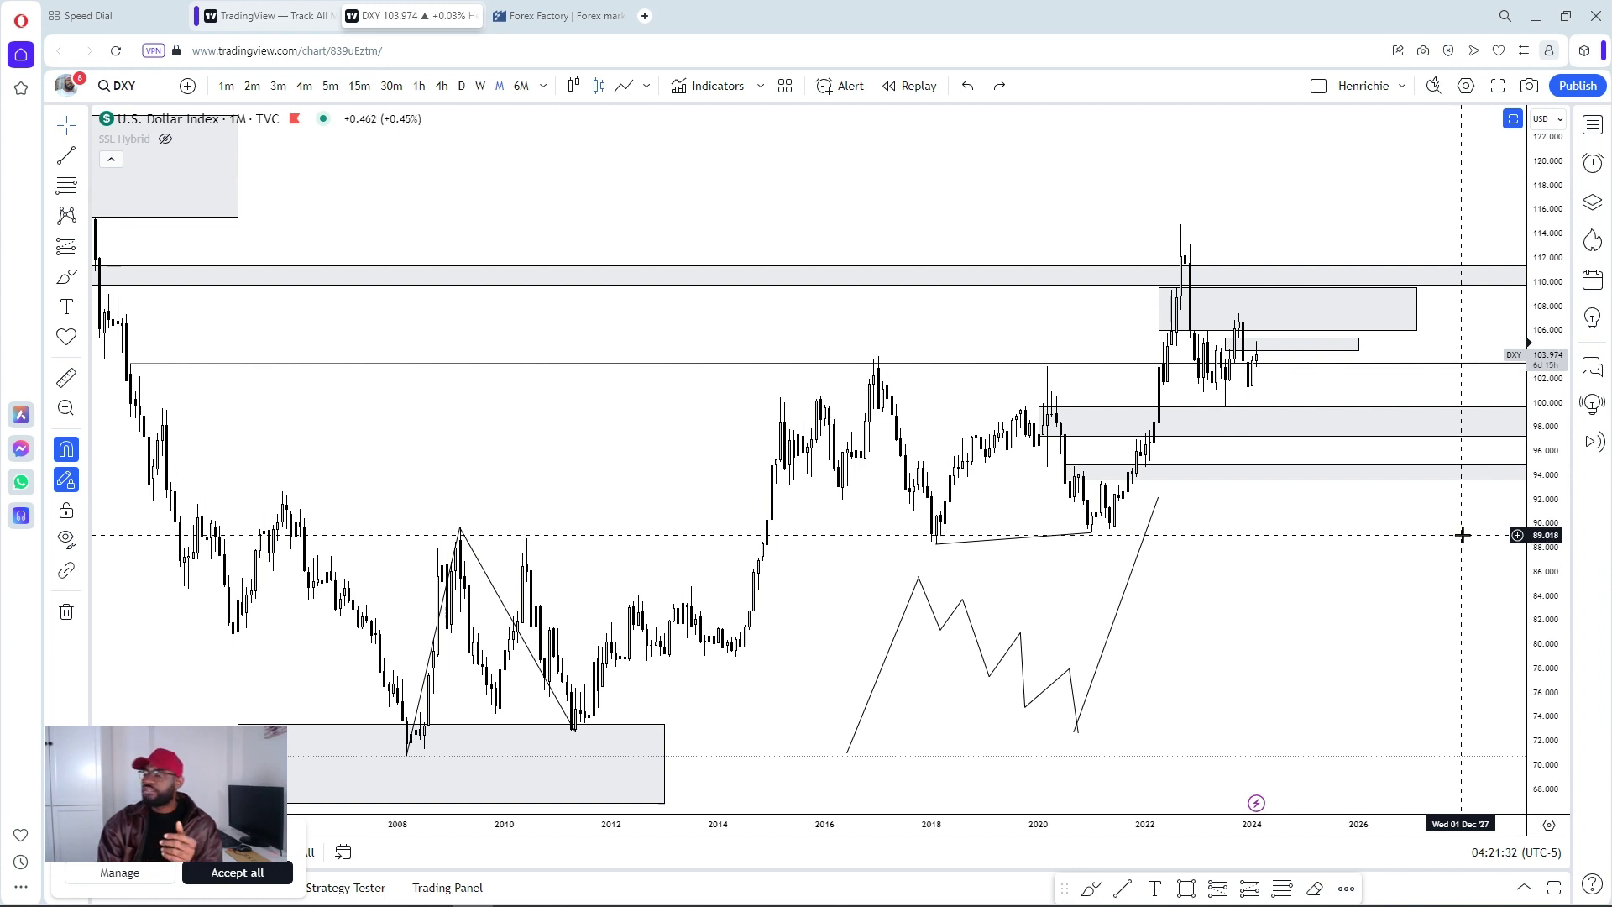
scroll(1463, 535, up, 1)
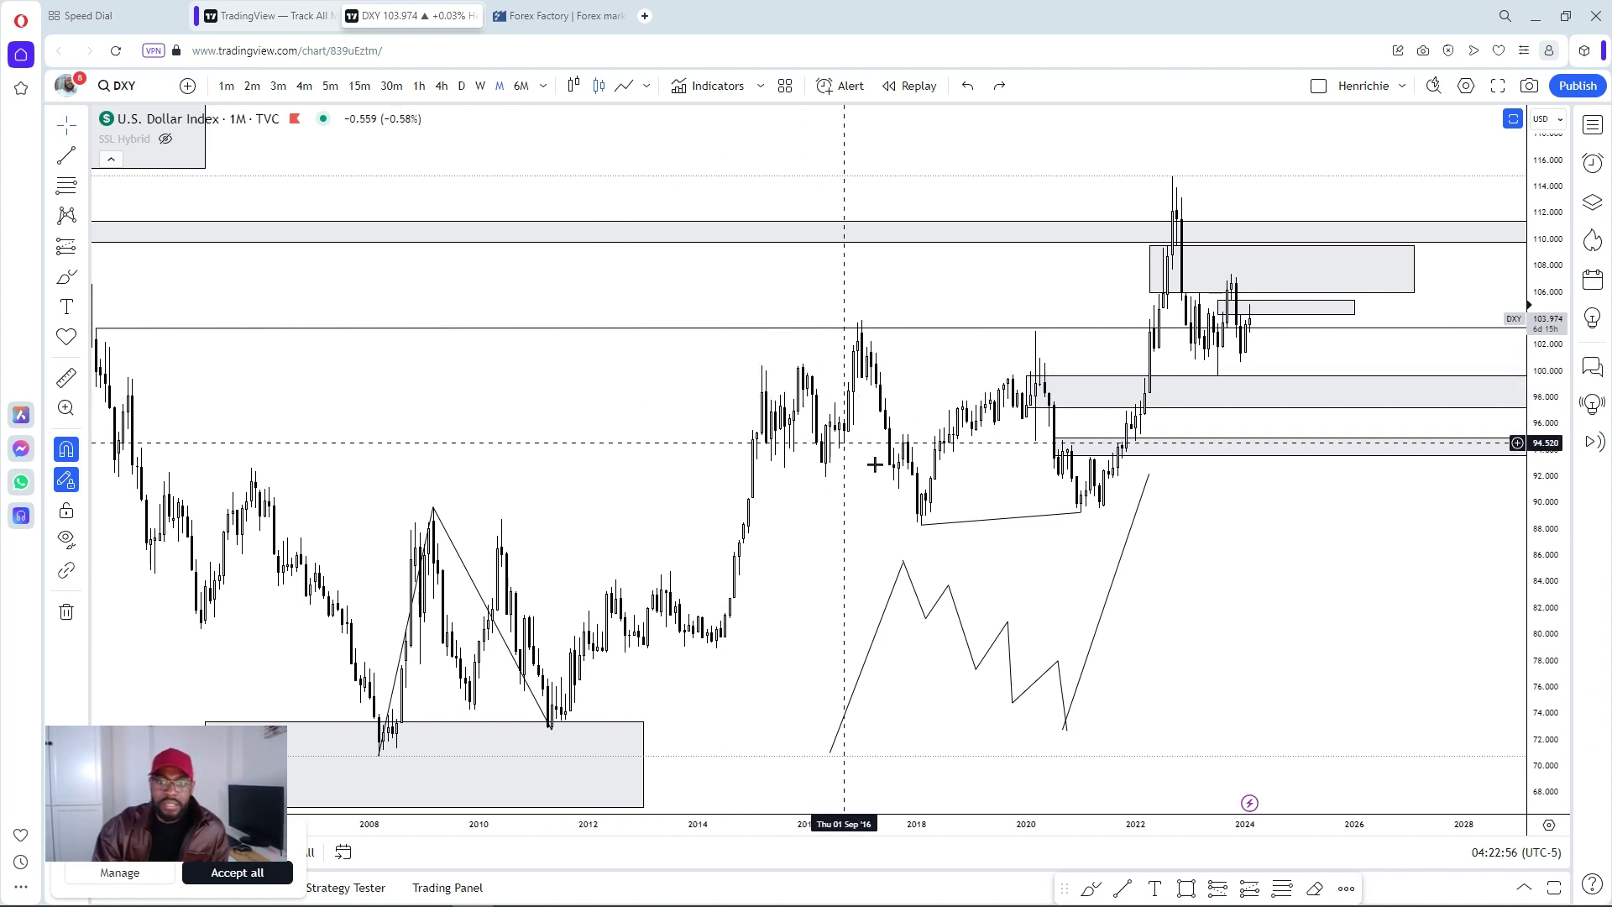
scroll(1167, 641, up, 3)
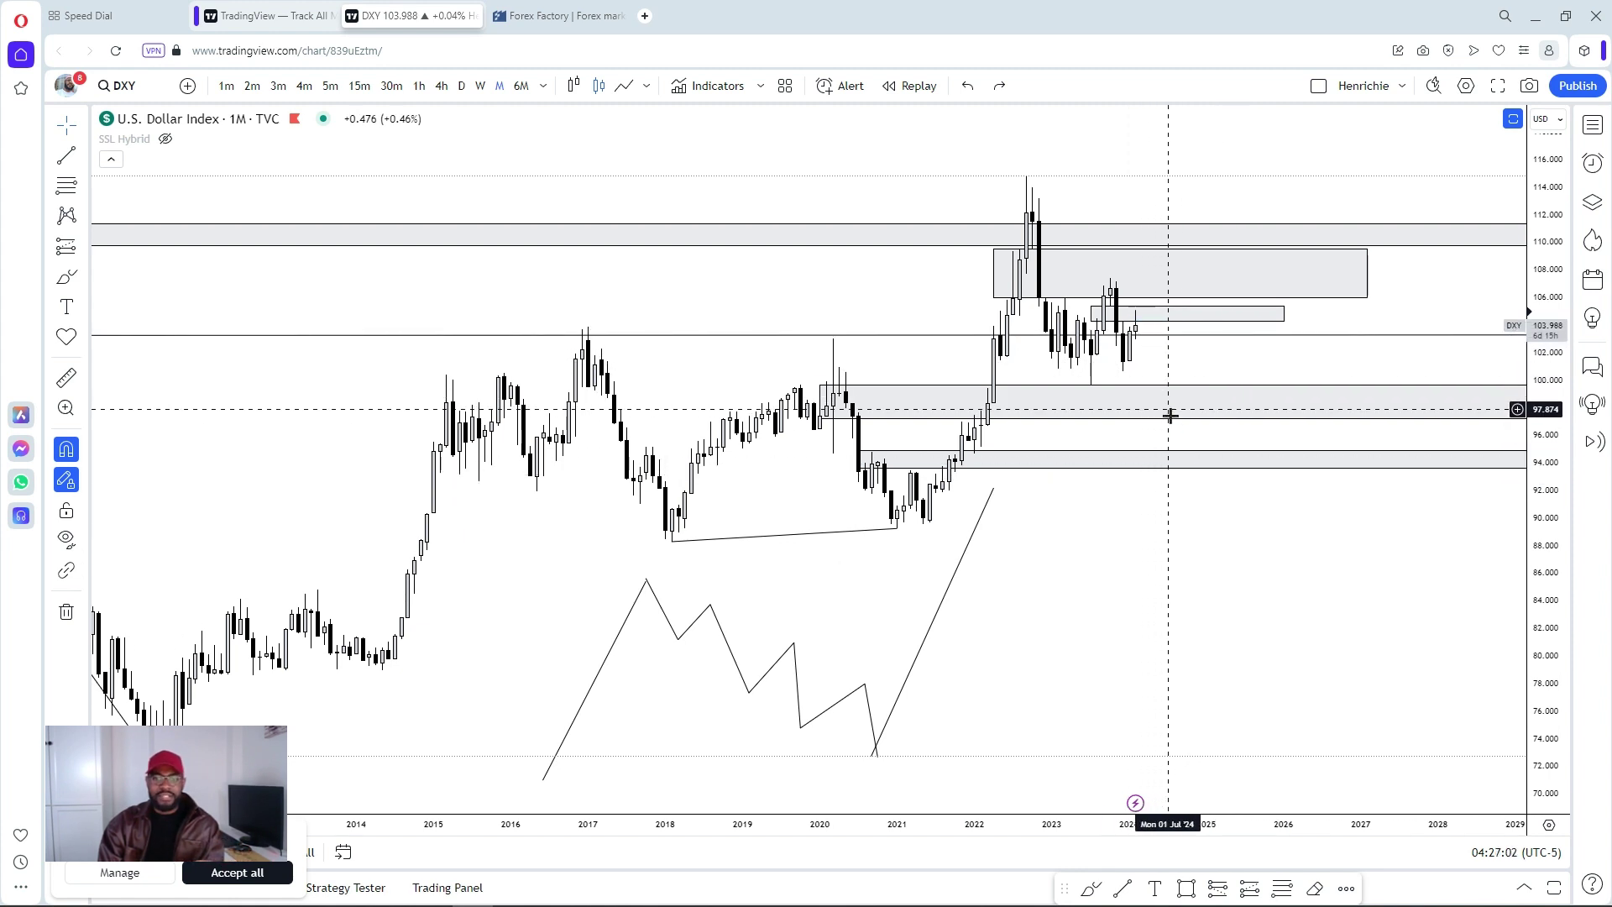
click(1142, 454)
click(1148, 447)
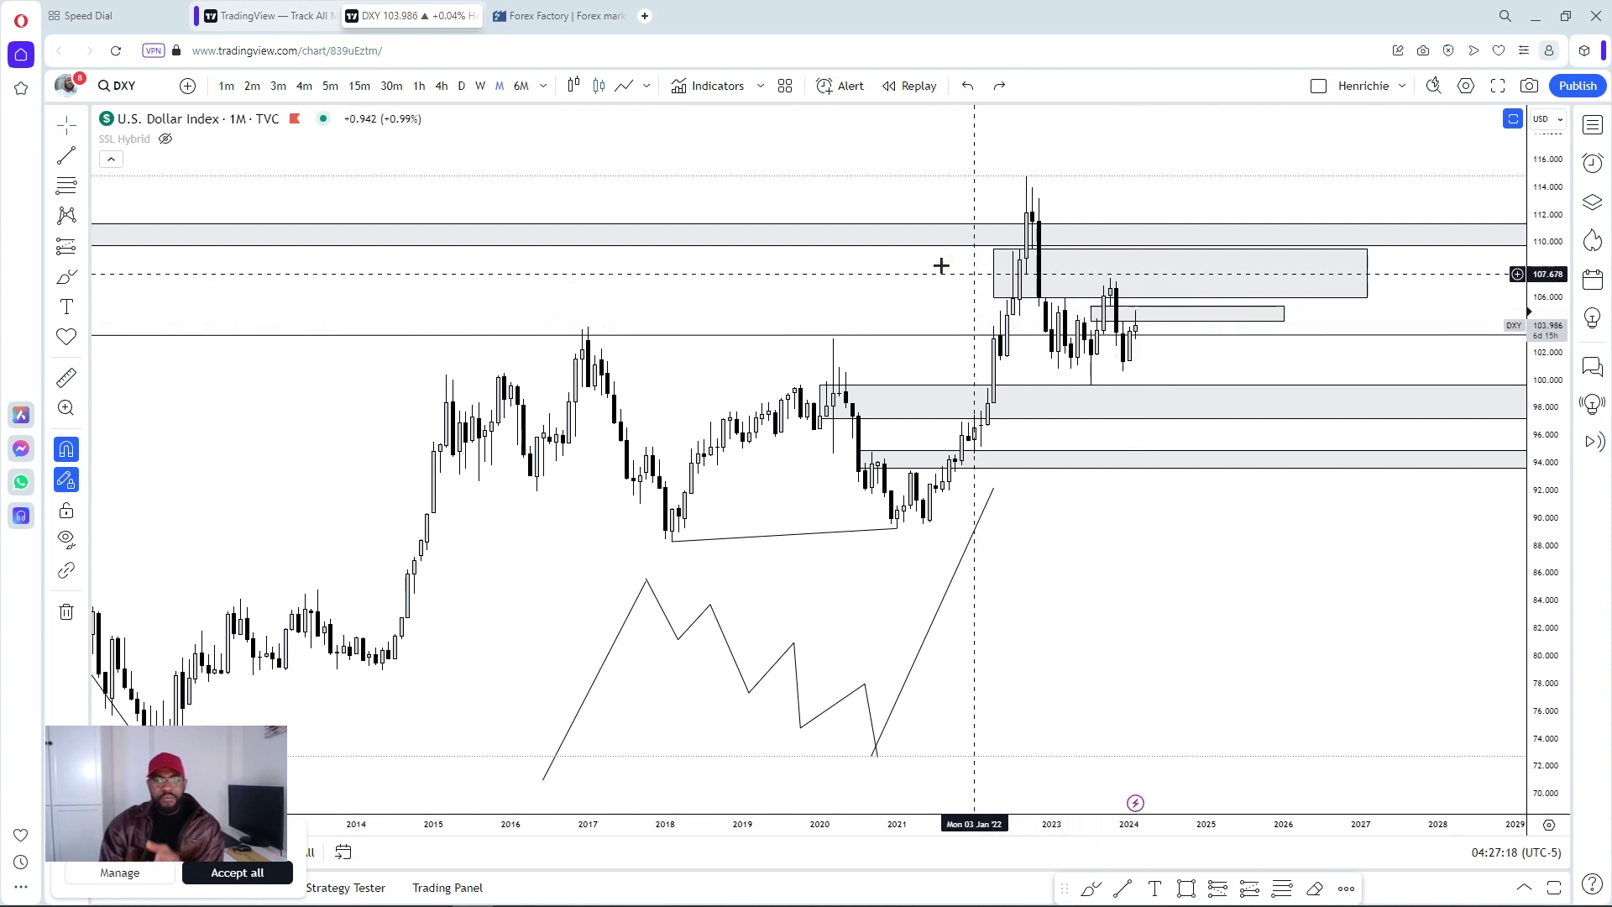
Switch the chart to the 4-hour timeframe and extend the start of the small zone near 103.9 back to 8 February 2024, 23:00.
click(441, 85)
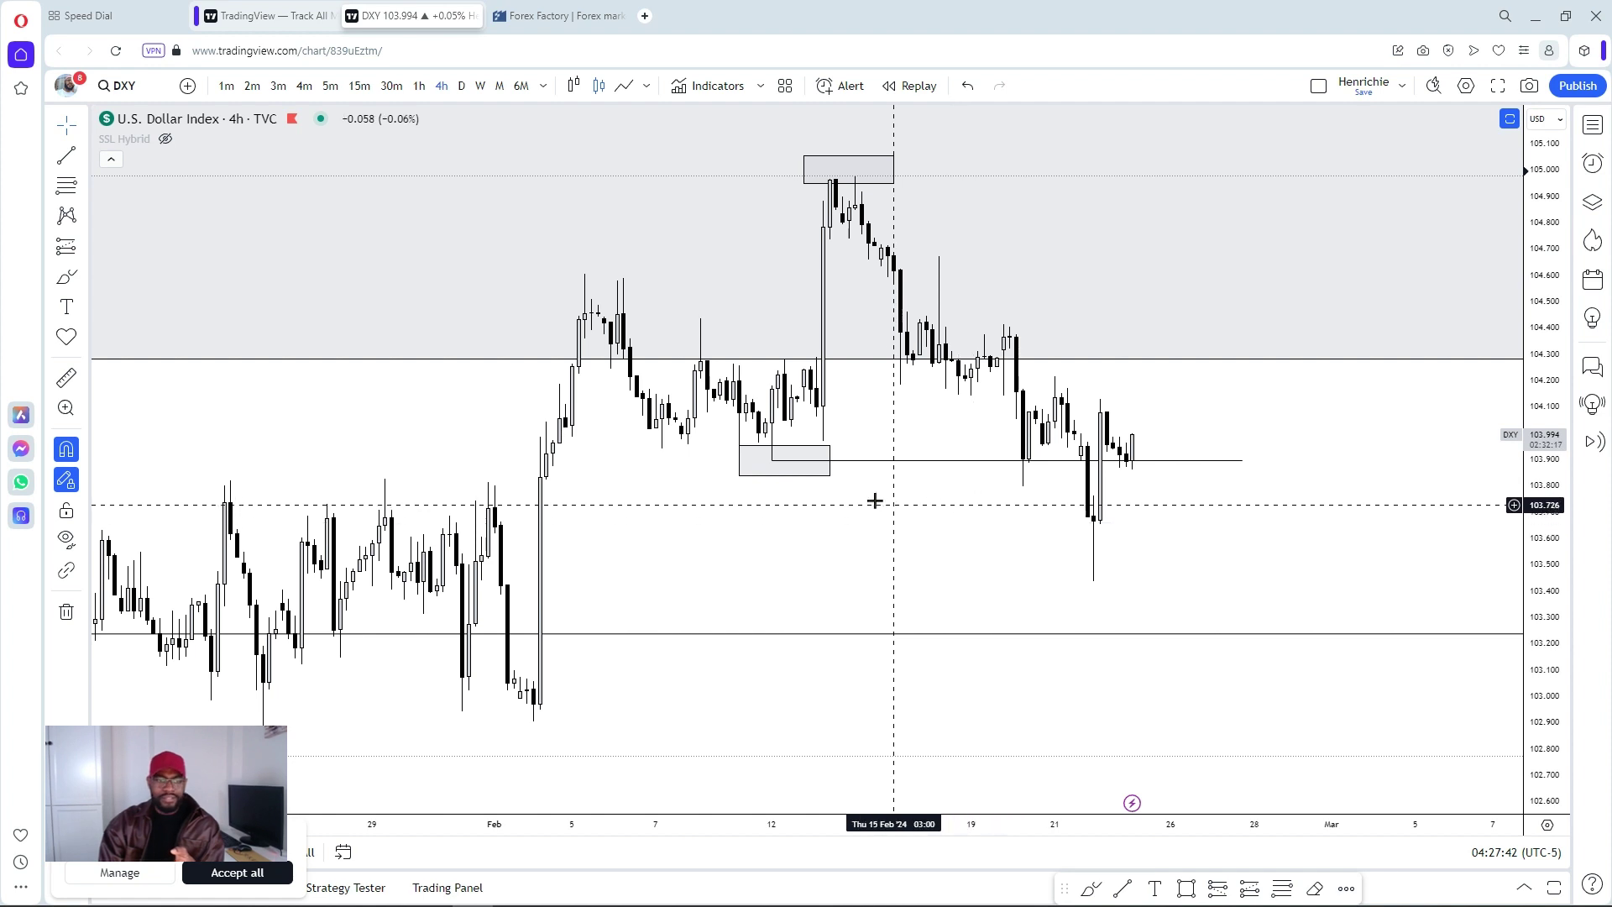
drag(739, 461, 727, 460)
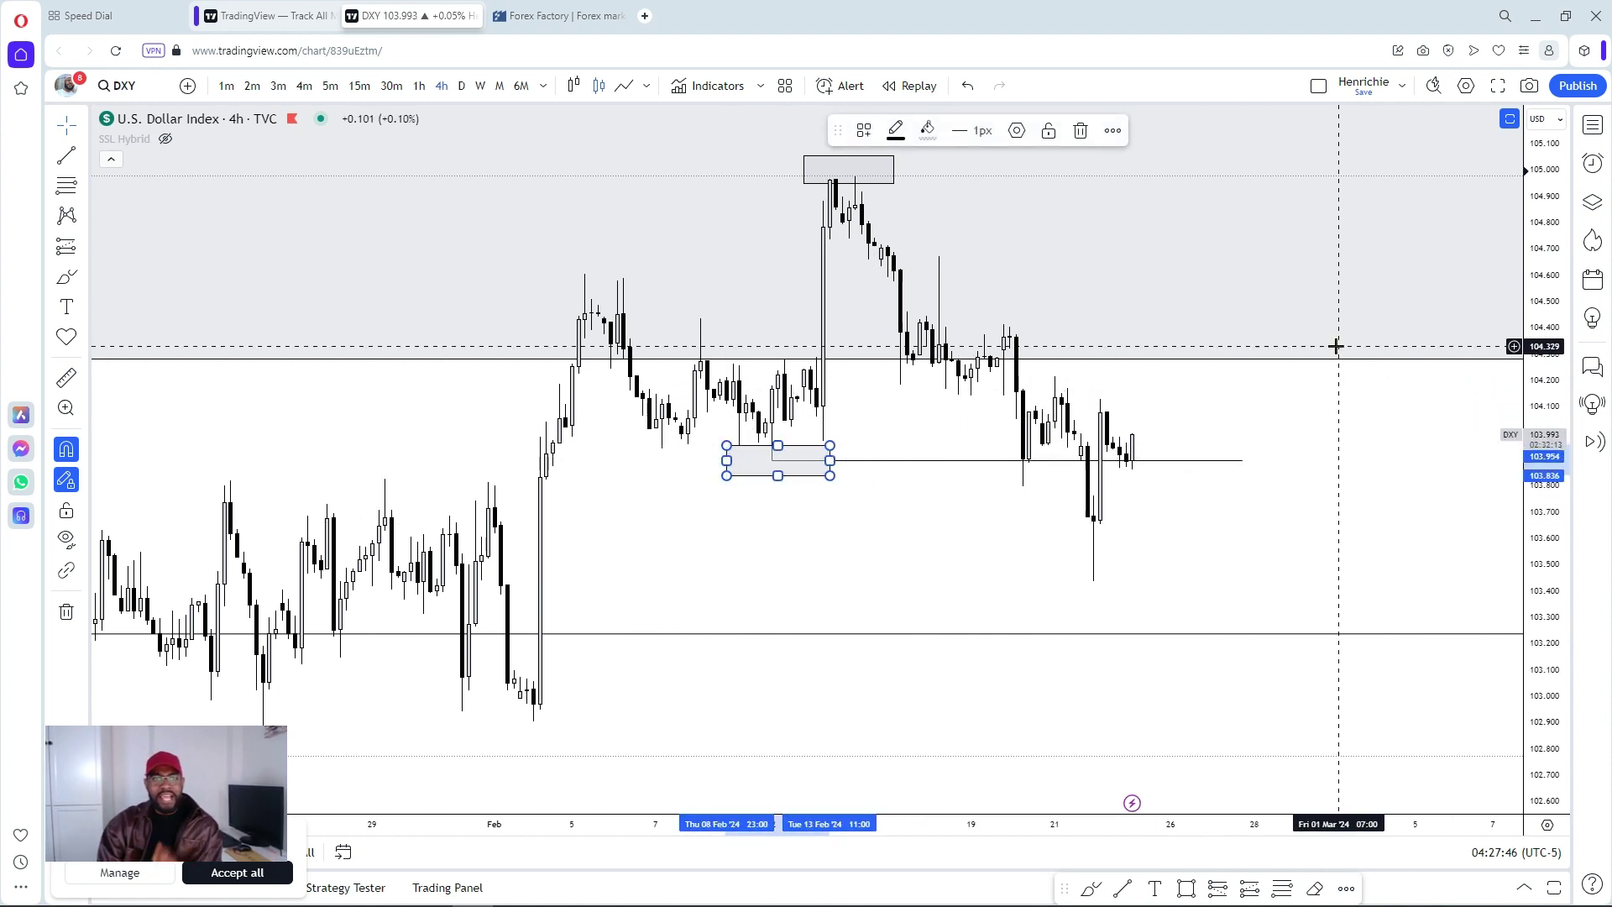
Open the FXCM EURUSD chart from the watchlist and the EURUSD feed listed after it, measuring the 22 February 2024 candle's upper wick on each.
click(1594, 126)
click(1399, 271)
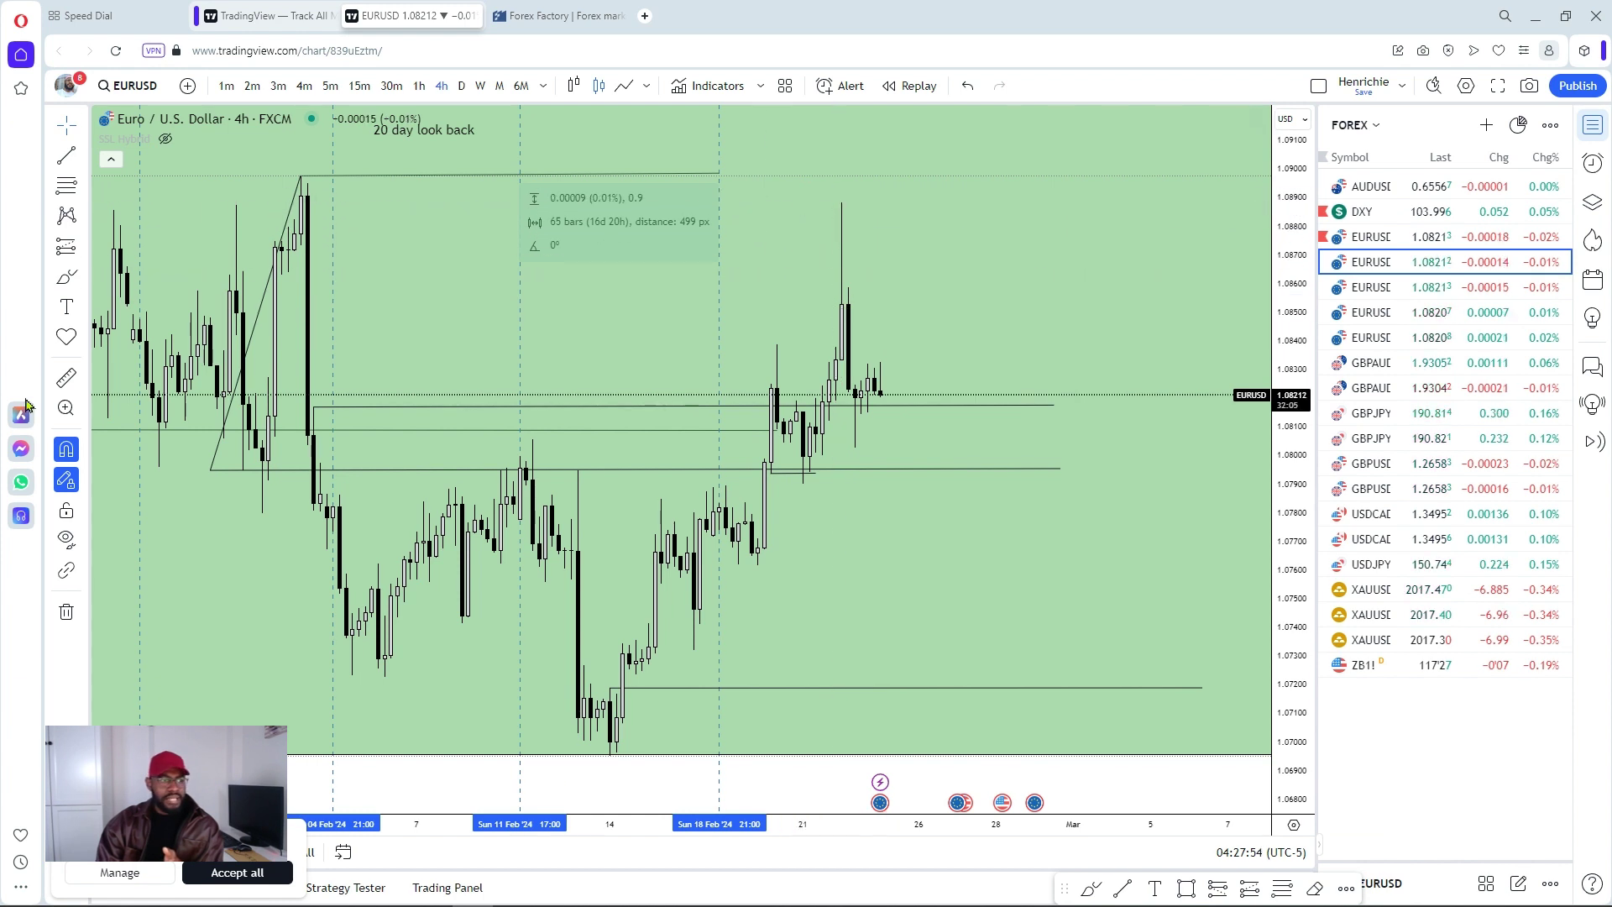
click(841, 286)
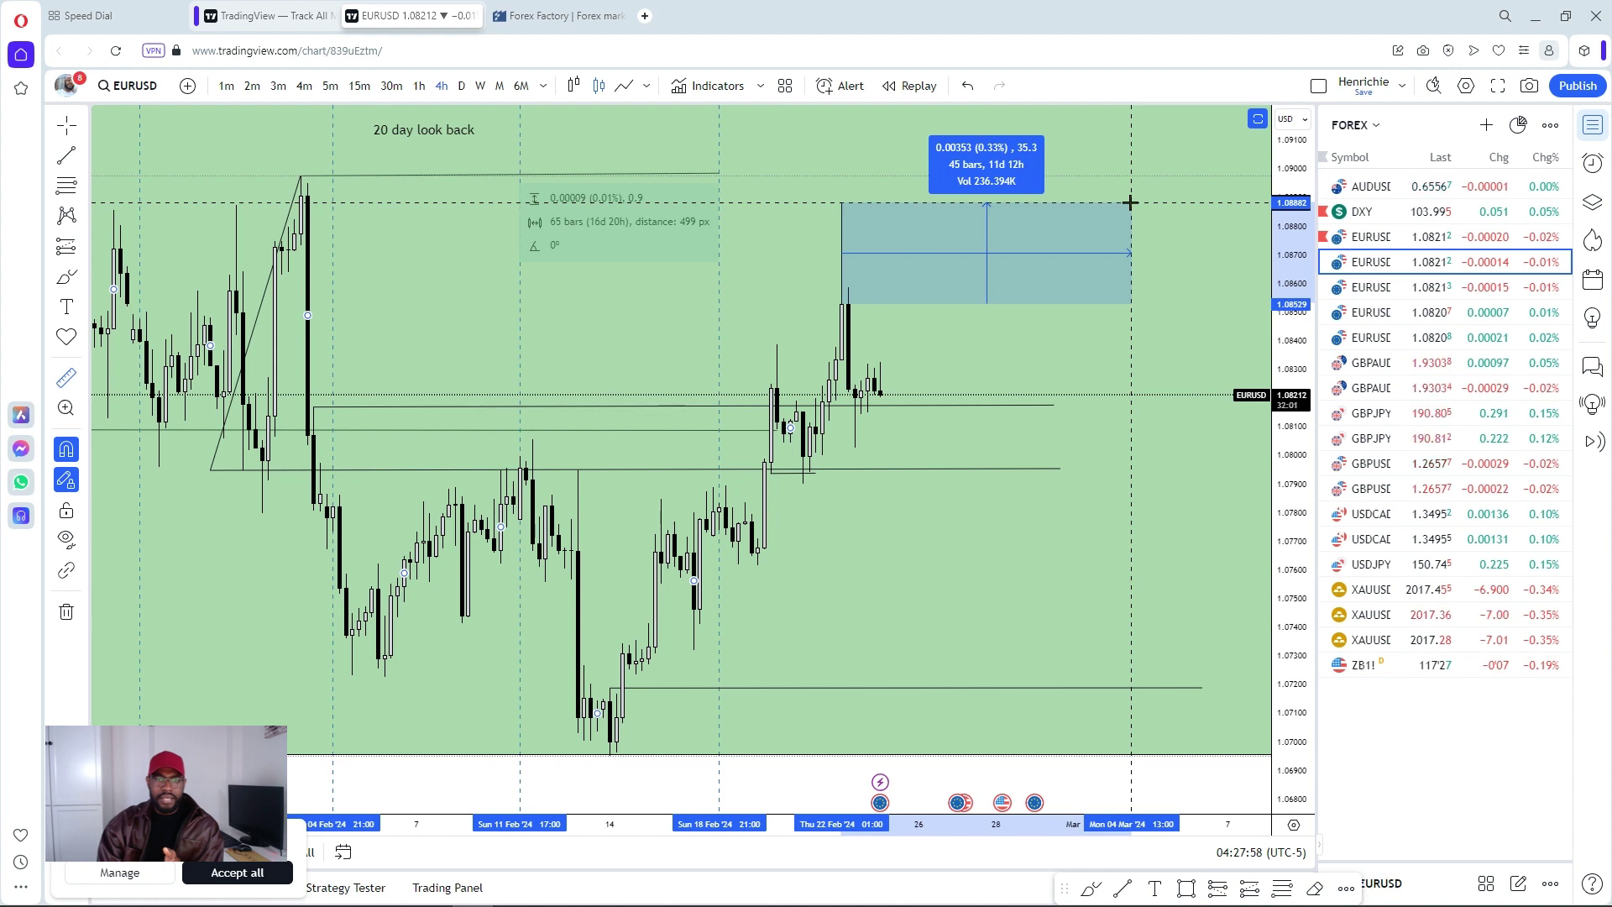
click(1371, 287)
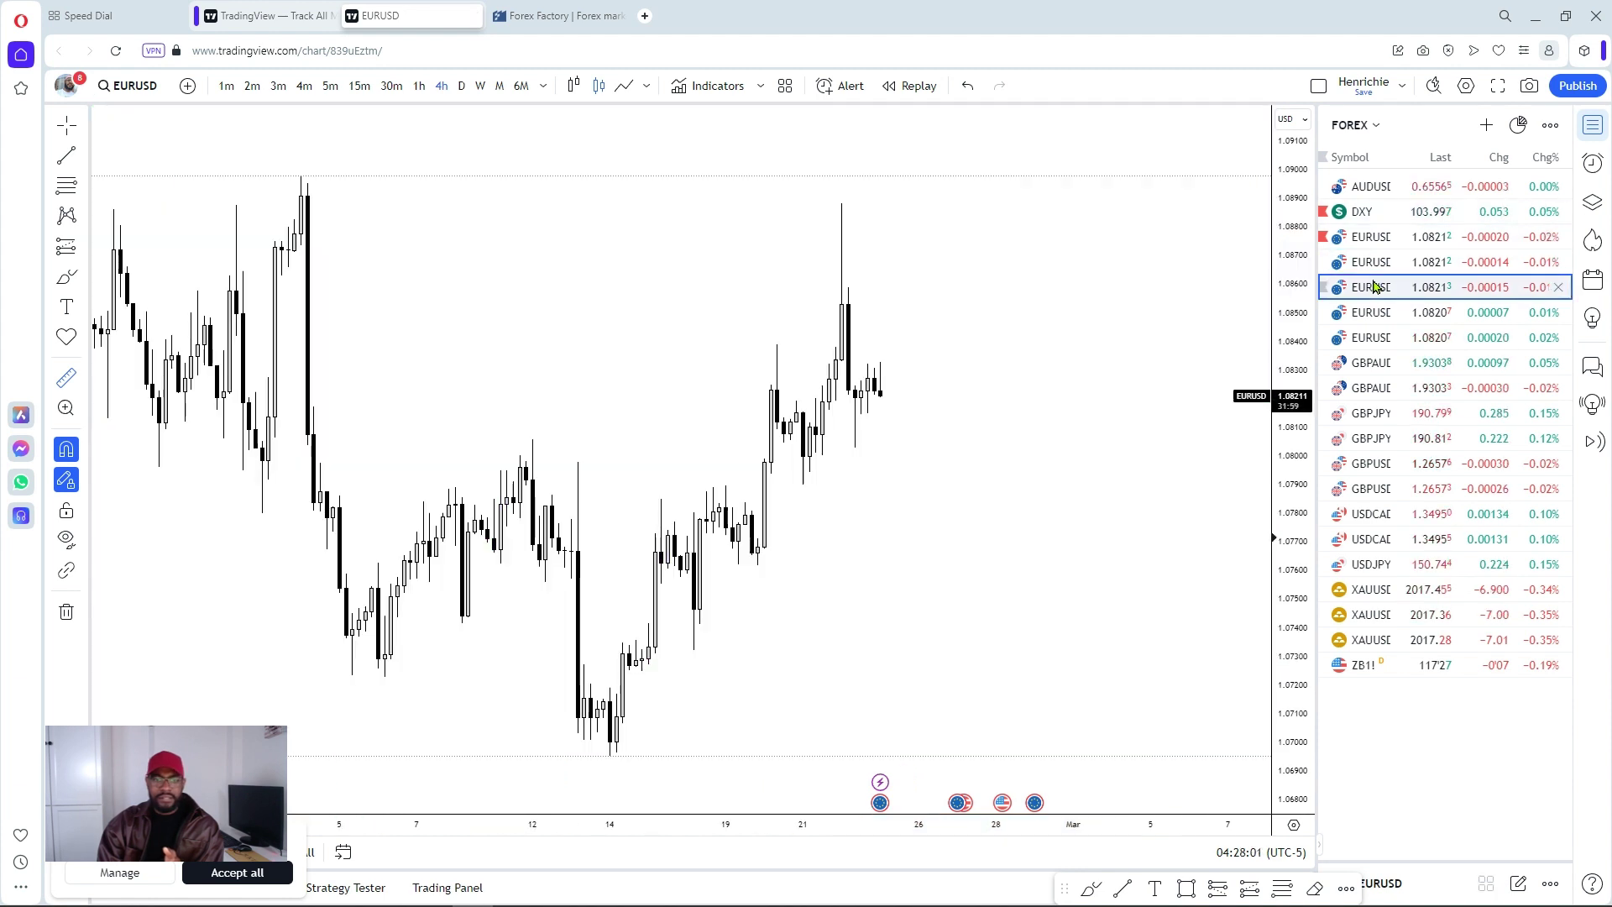
click(841, 304)
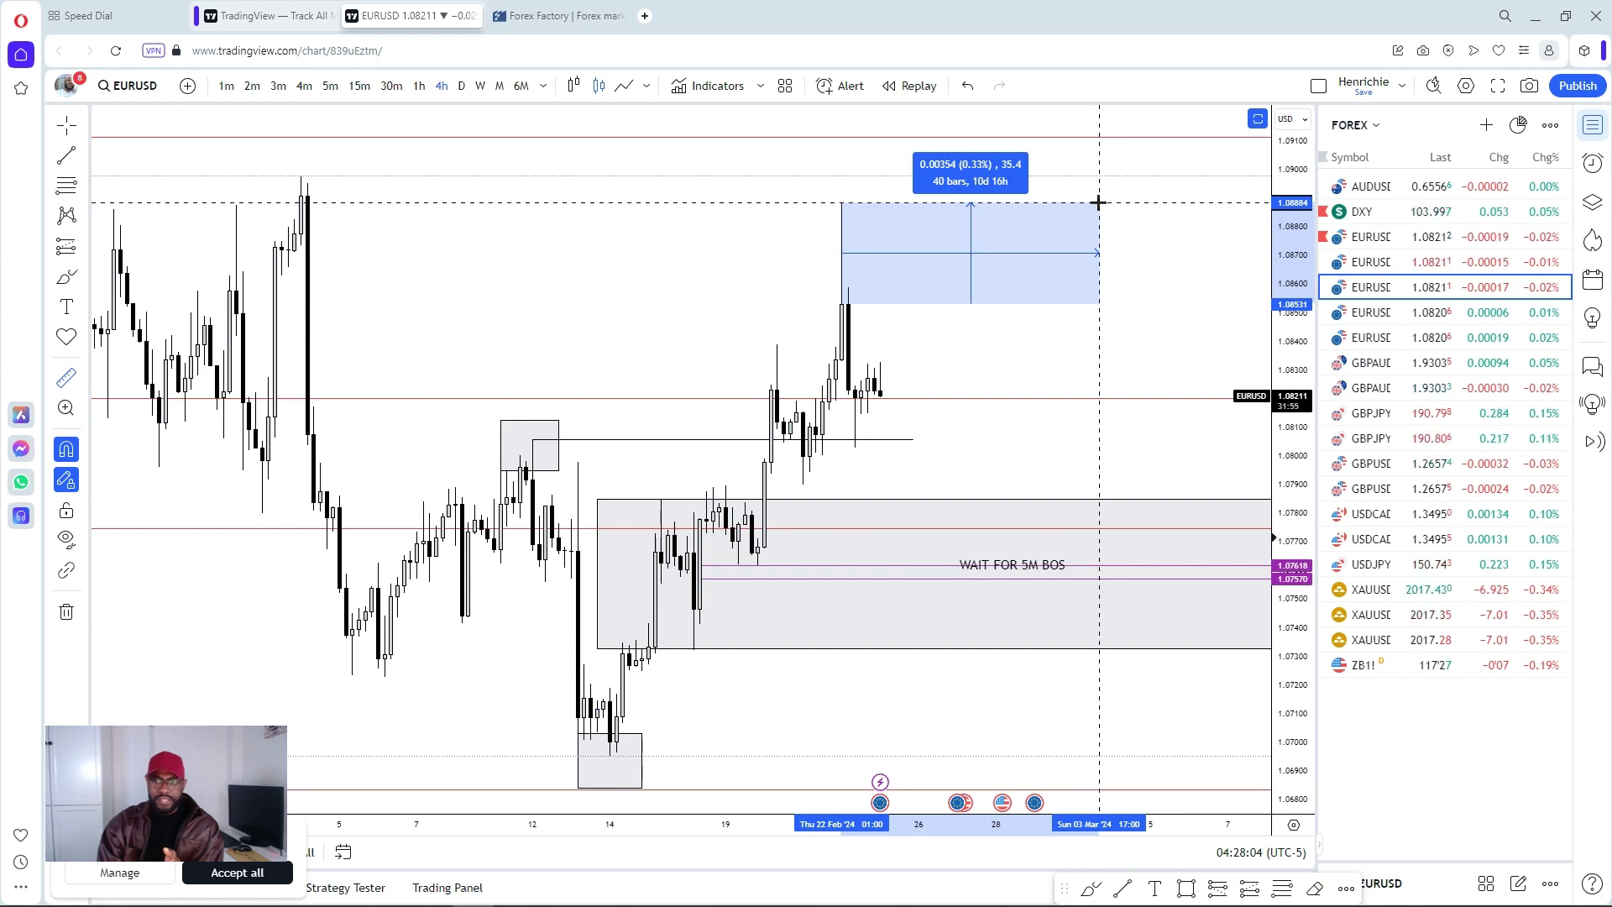
Measure the 22 February 2024 upper wick on the remaining two EURUSD feeds, ending with BLACKBULL, and clear the measurement.
click(1372, 311)
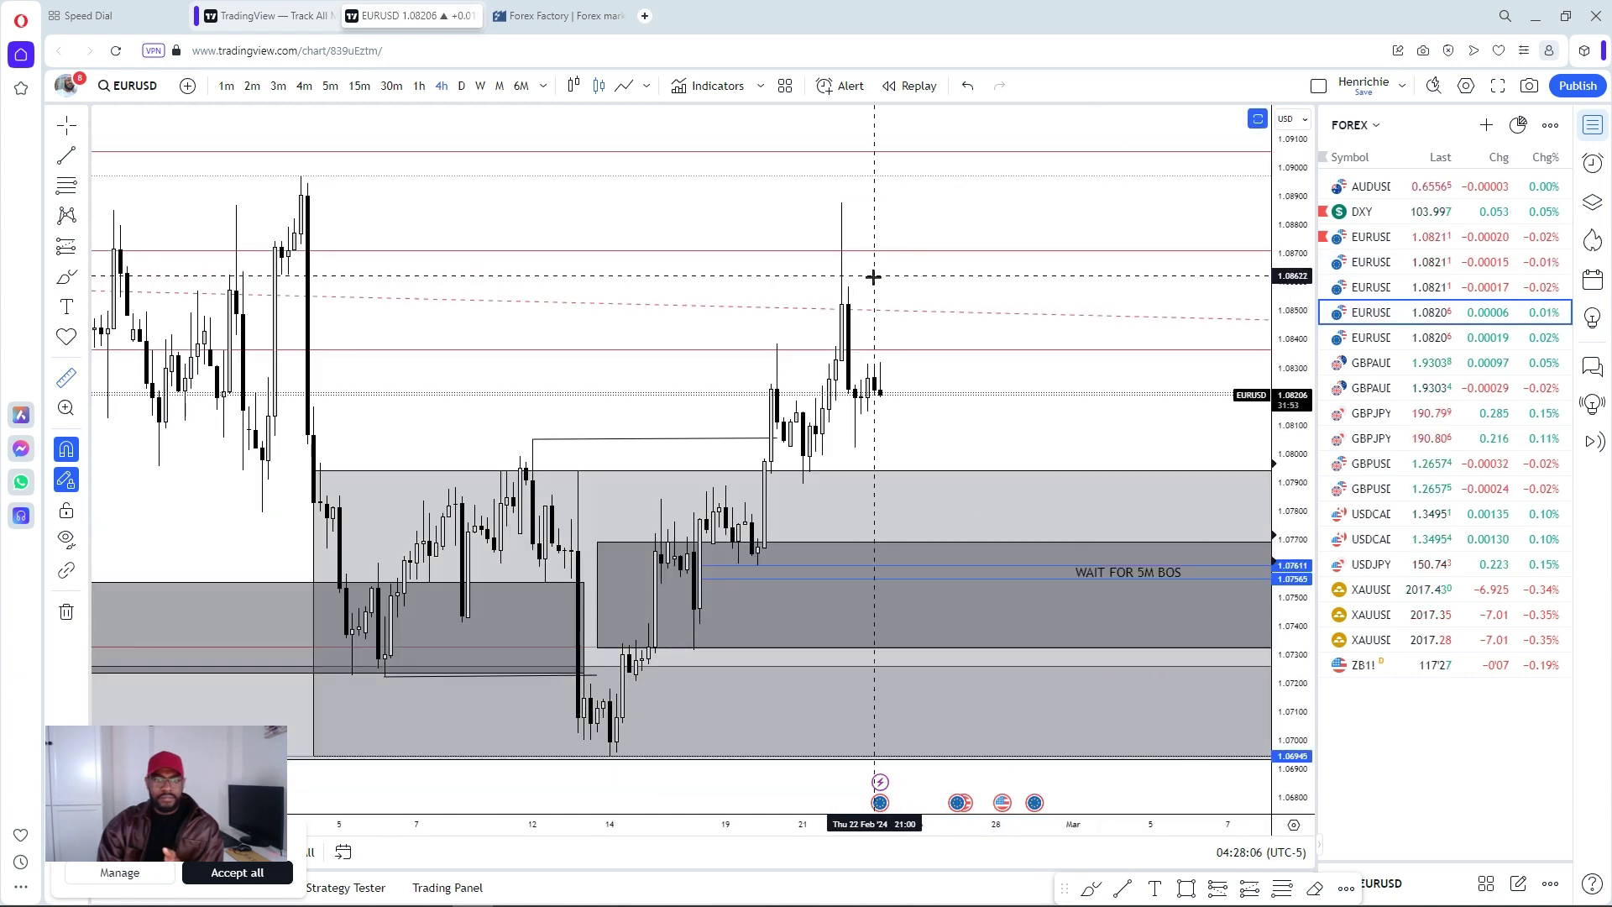
click(841, 304)
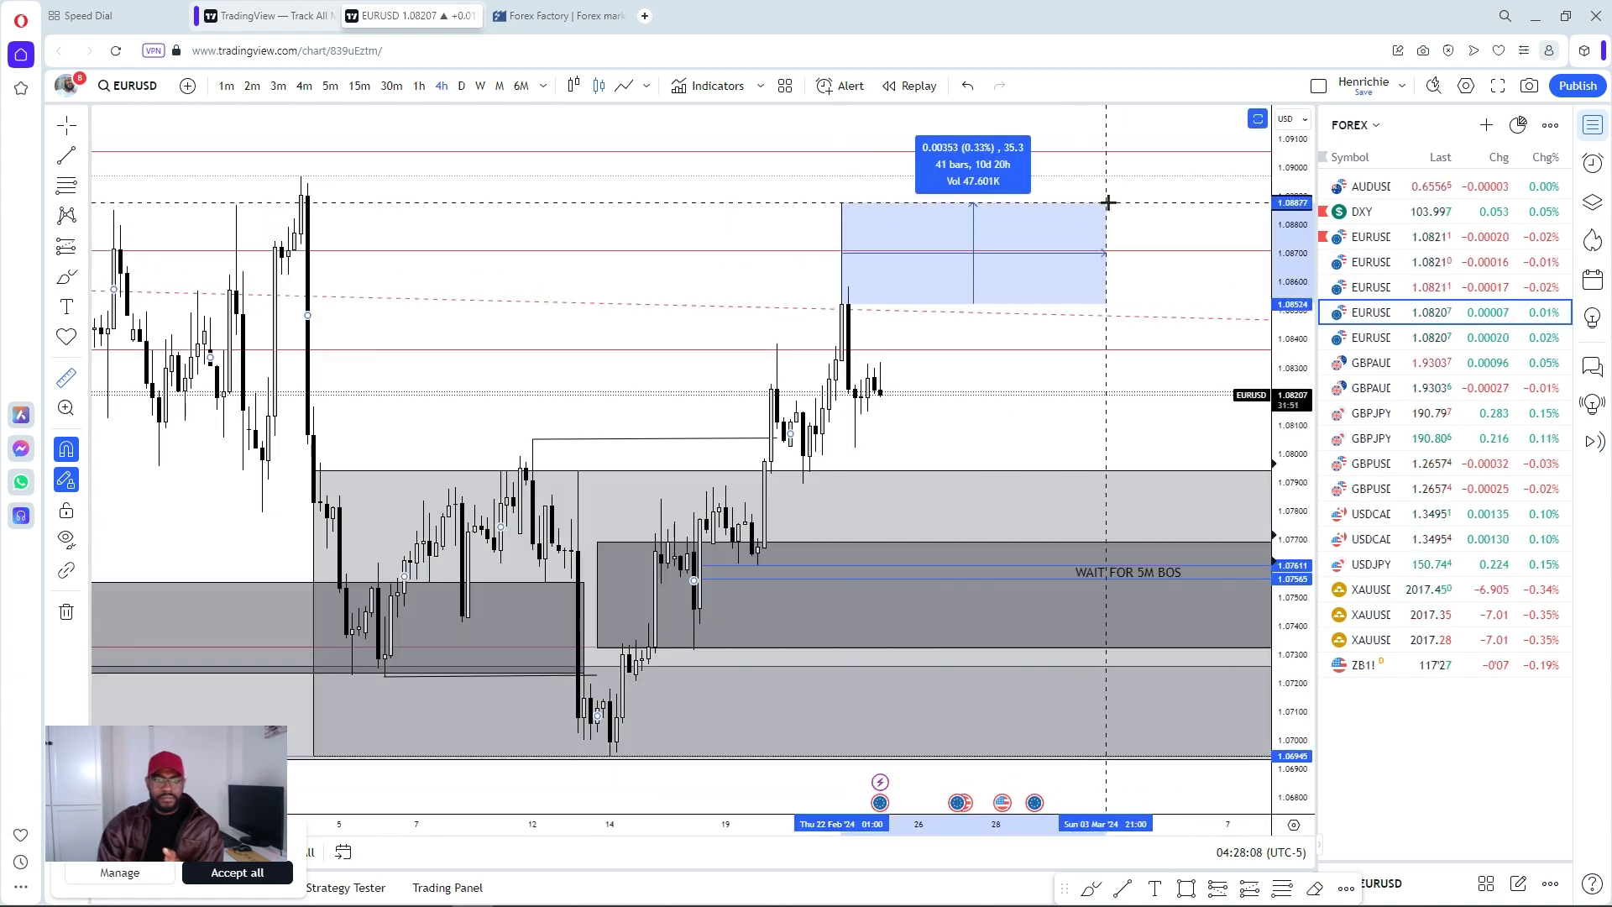
key(Down)
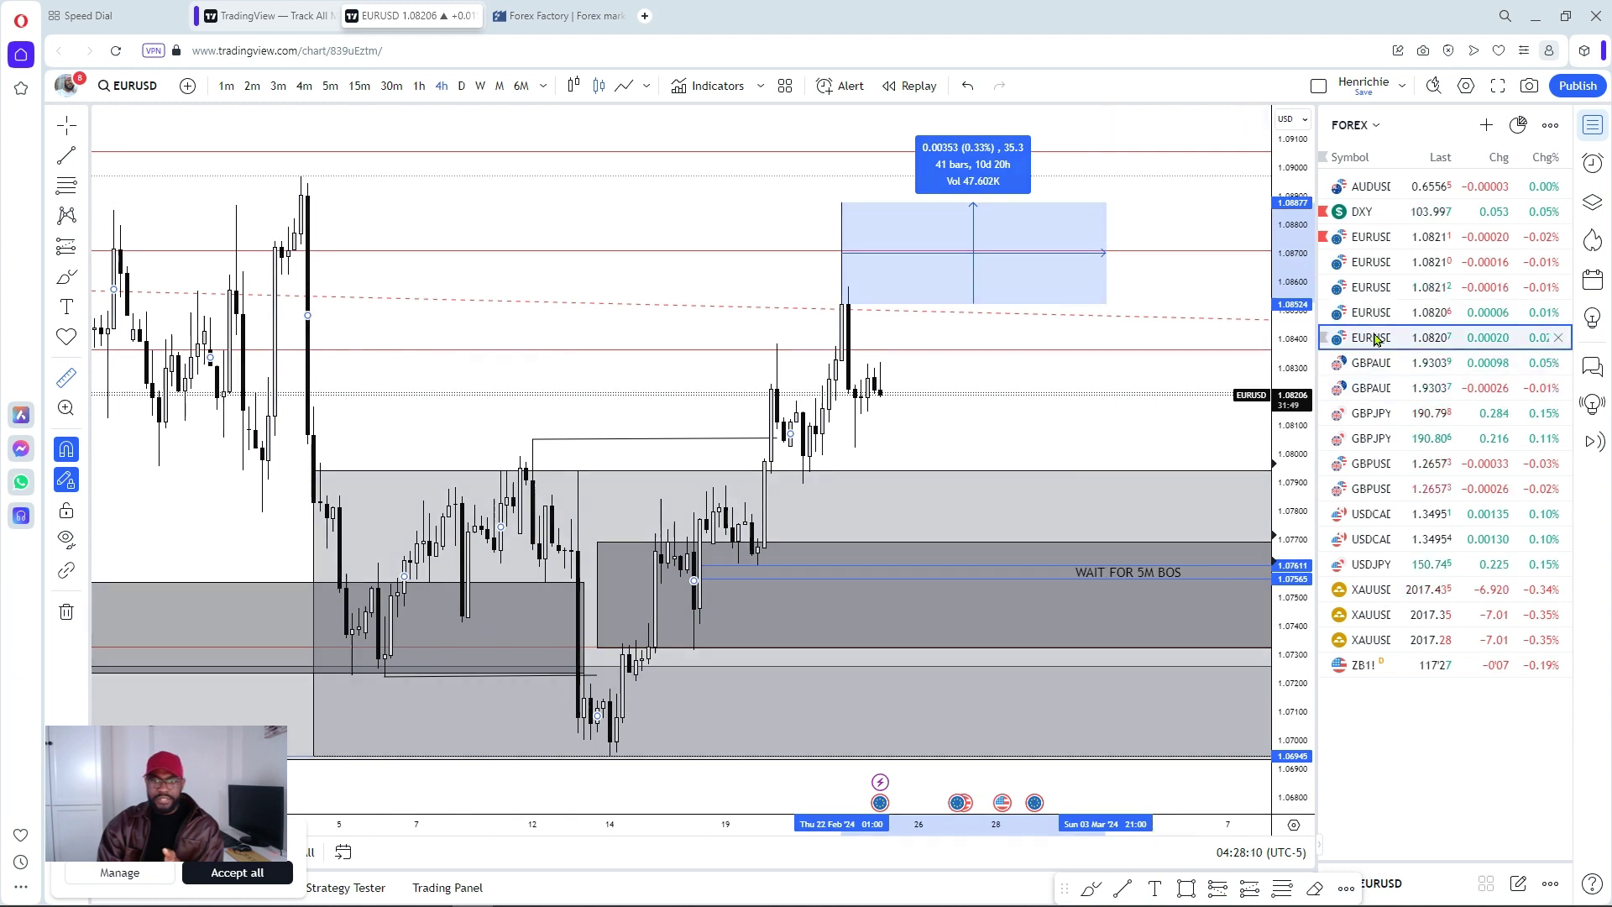
click(851, 296)
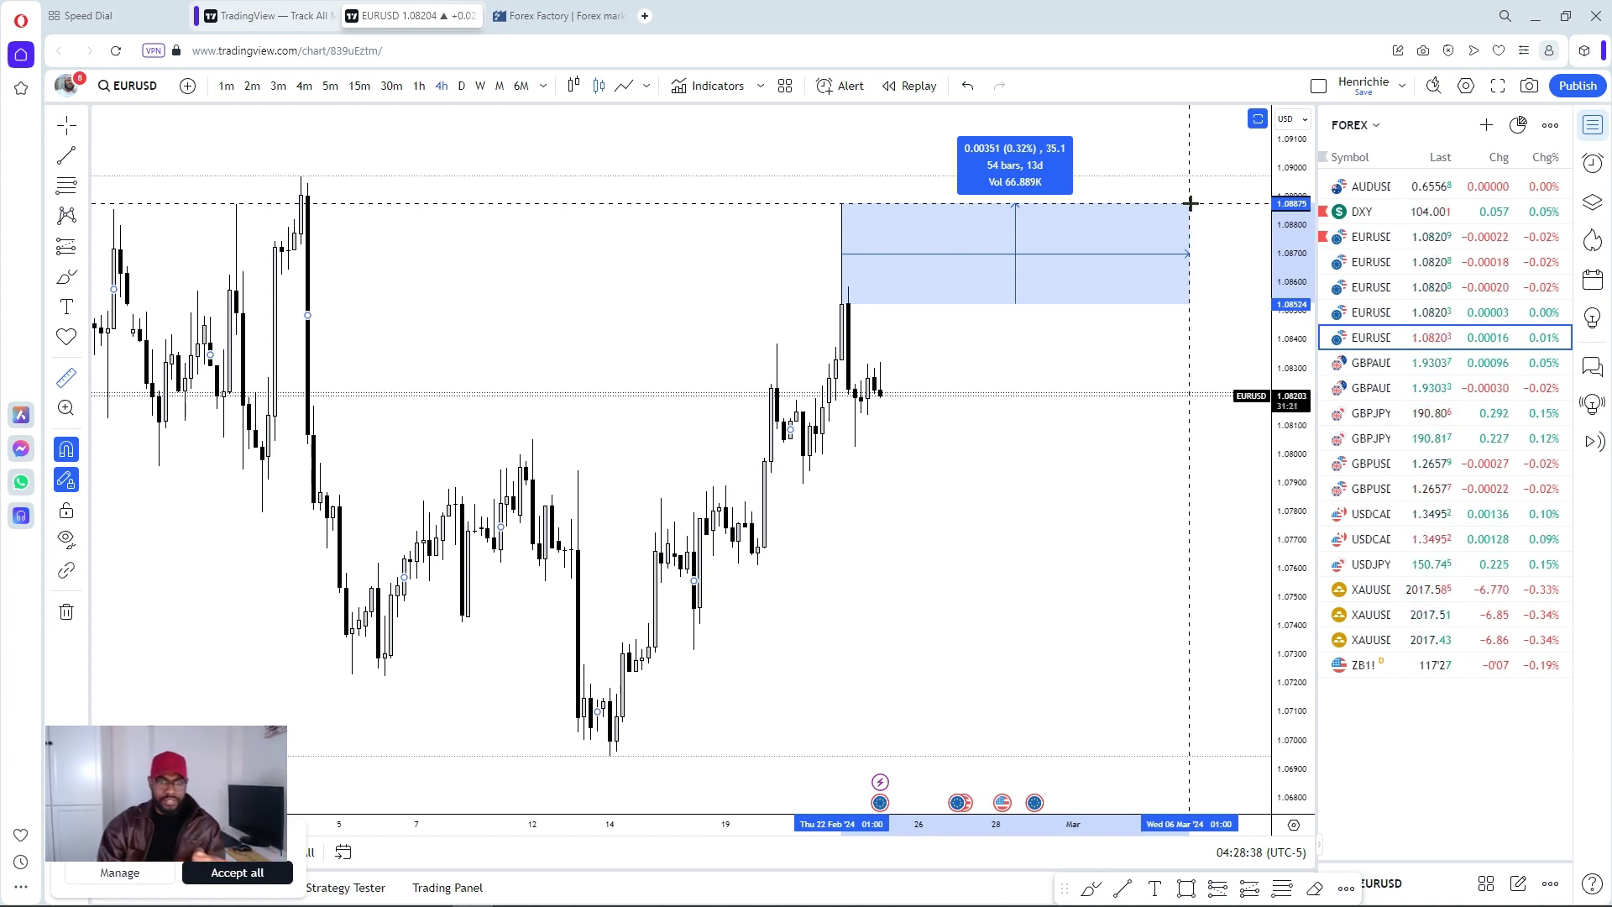
click(1190, 203)
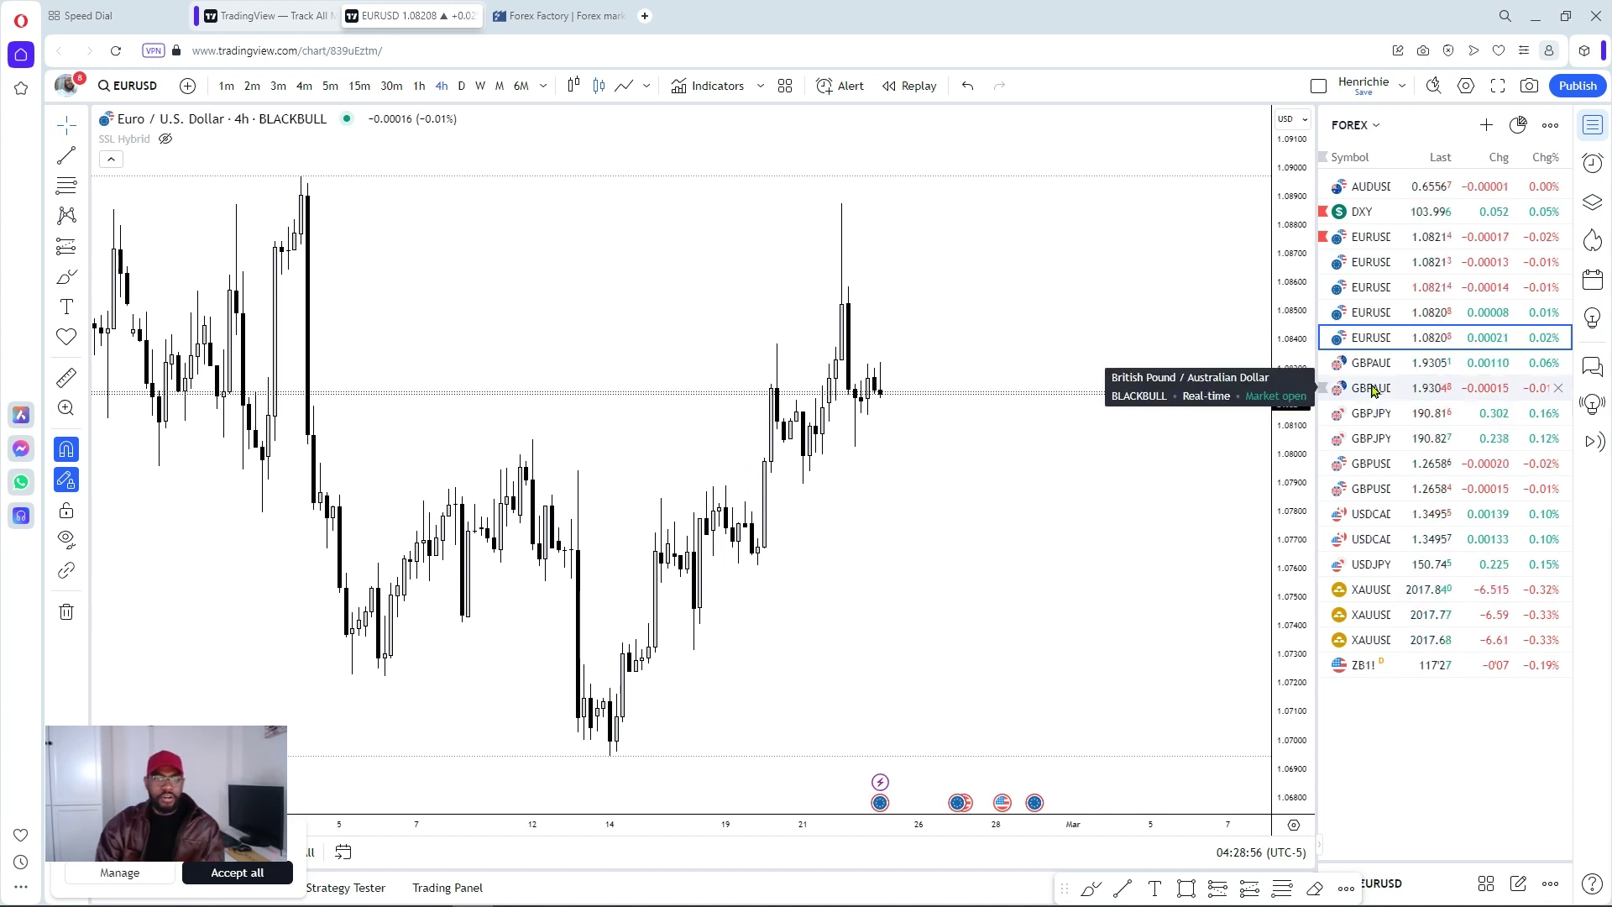
Return to the U.S. Dollar Index chart and hide the watchlist.
click(1354, 212)
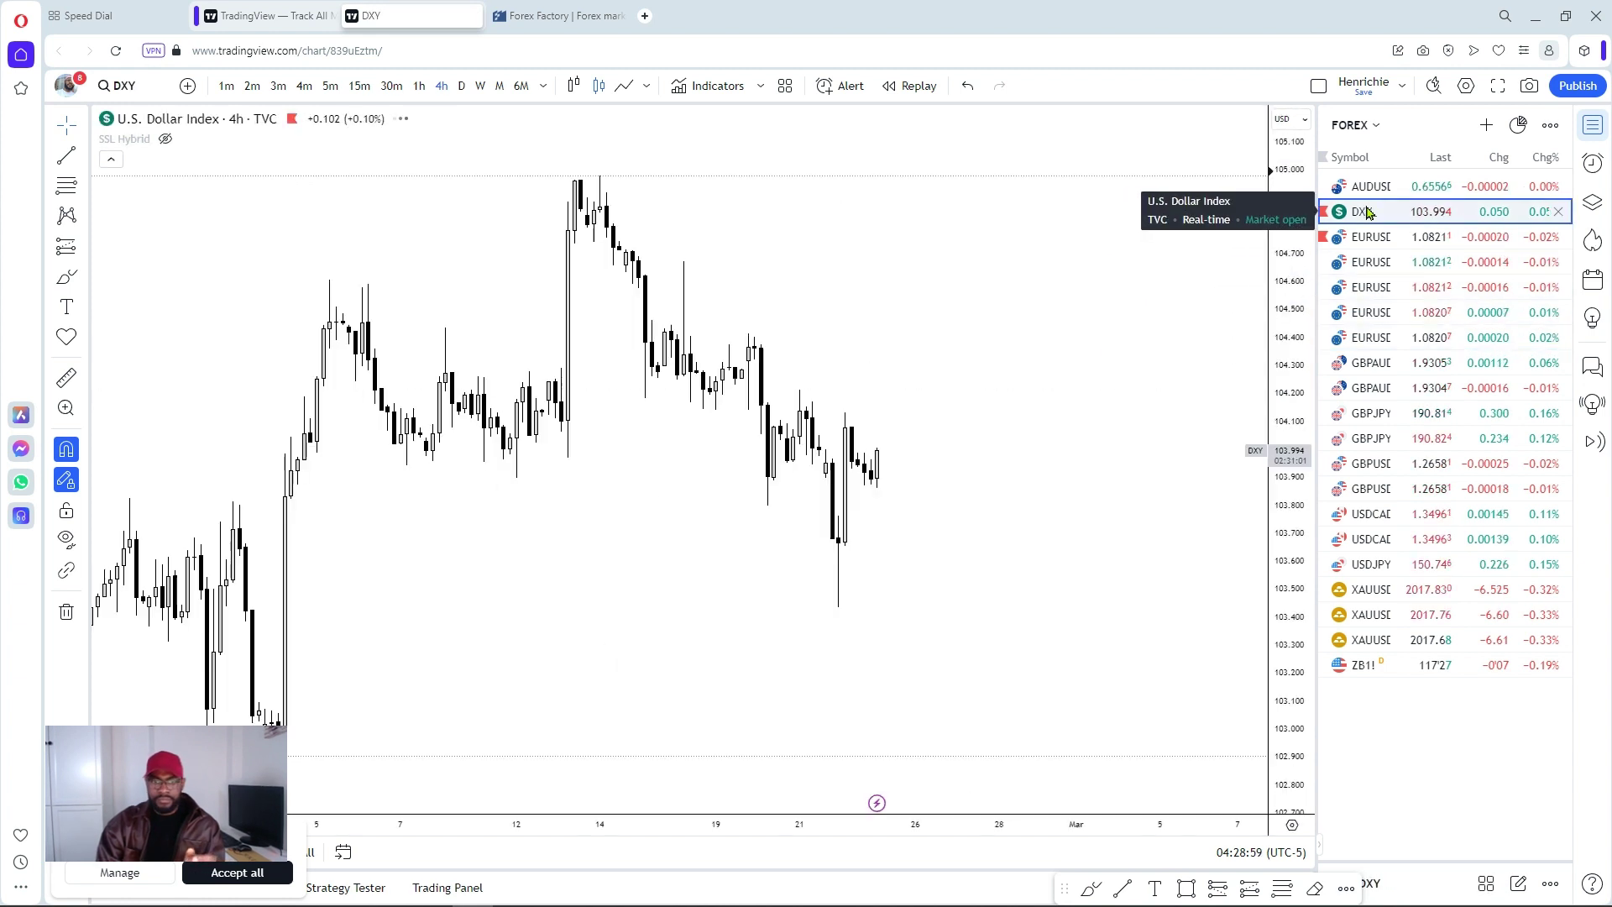
click(1594, 124)
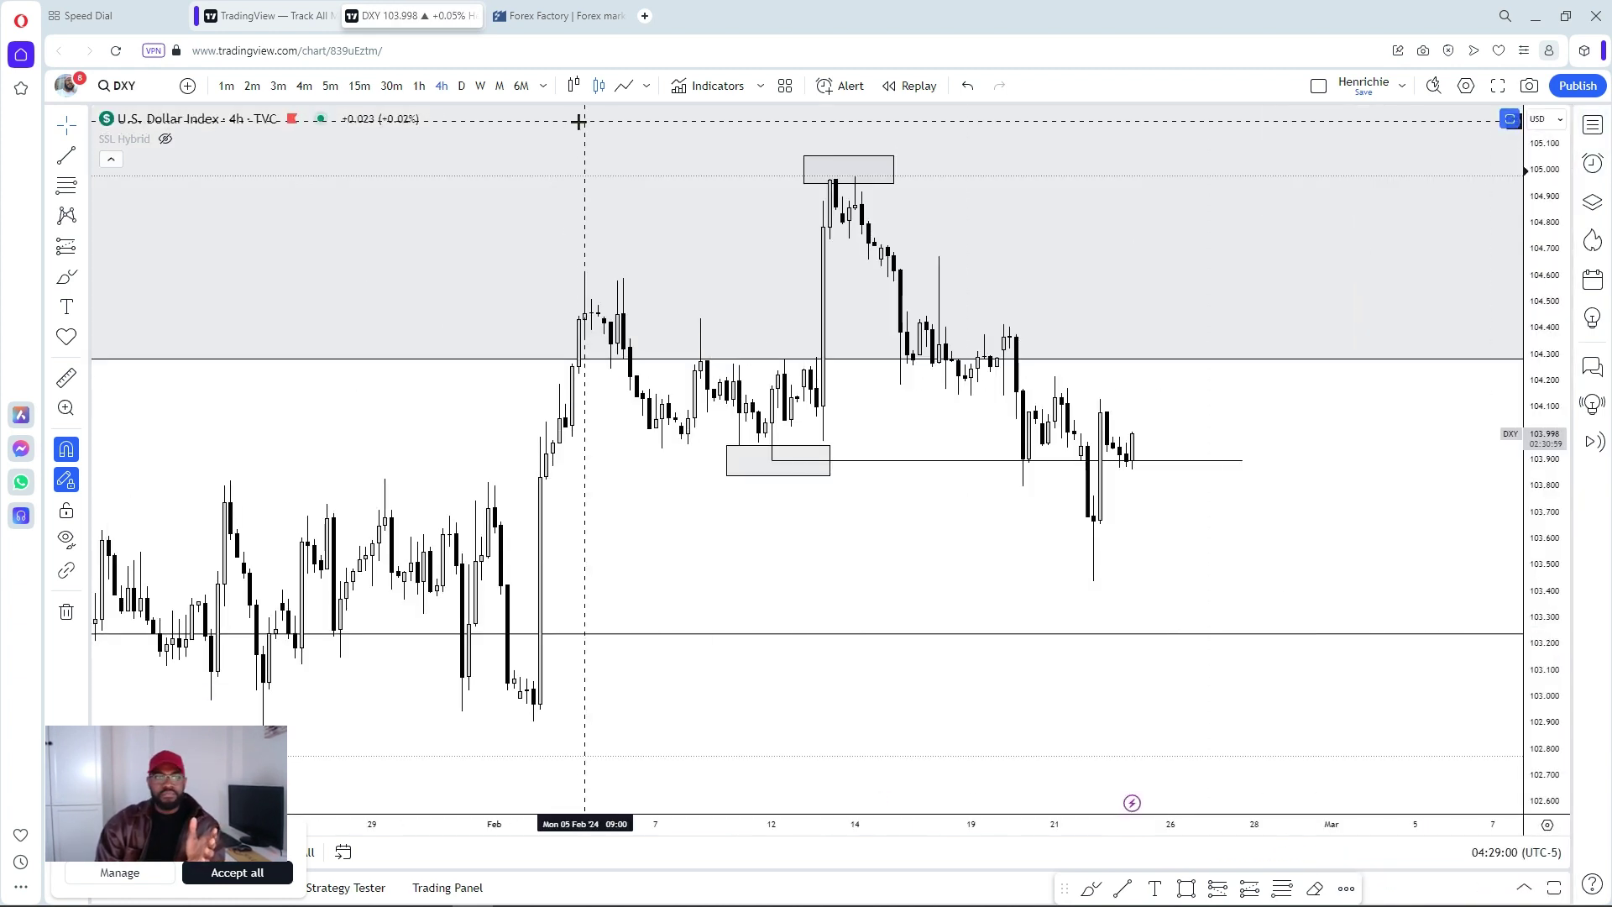
Switch the U.S. Dollar Index chart to the monthly timeframe and examine the small supply zone between about 104.3 and 105.3.
click(461, 85)
click(495, 86)
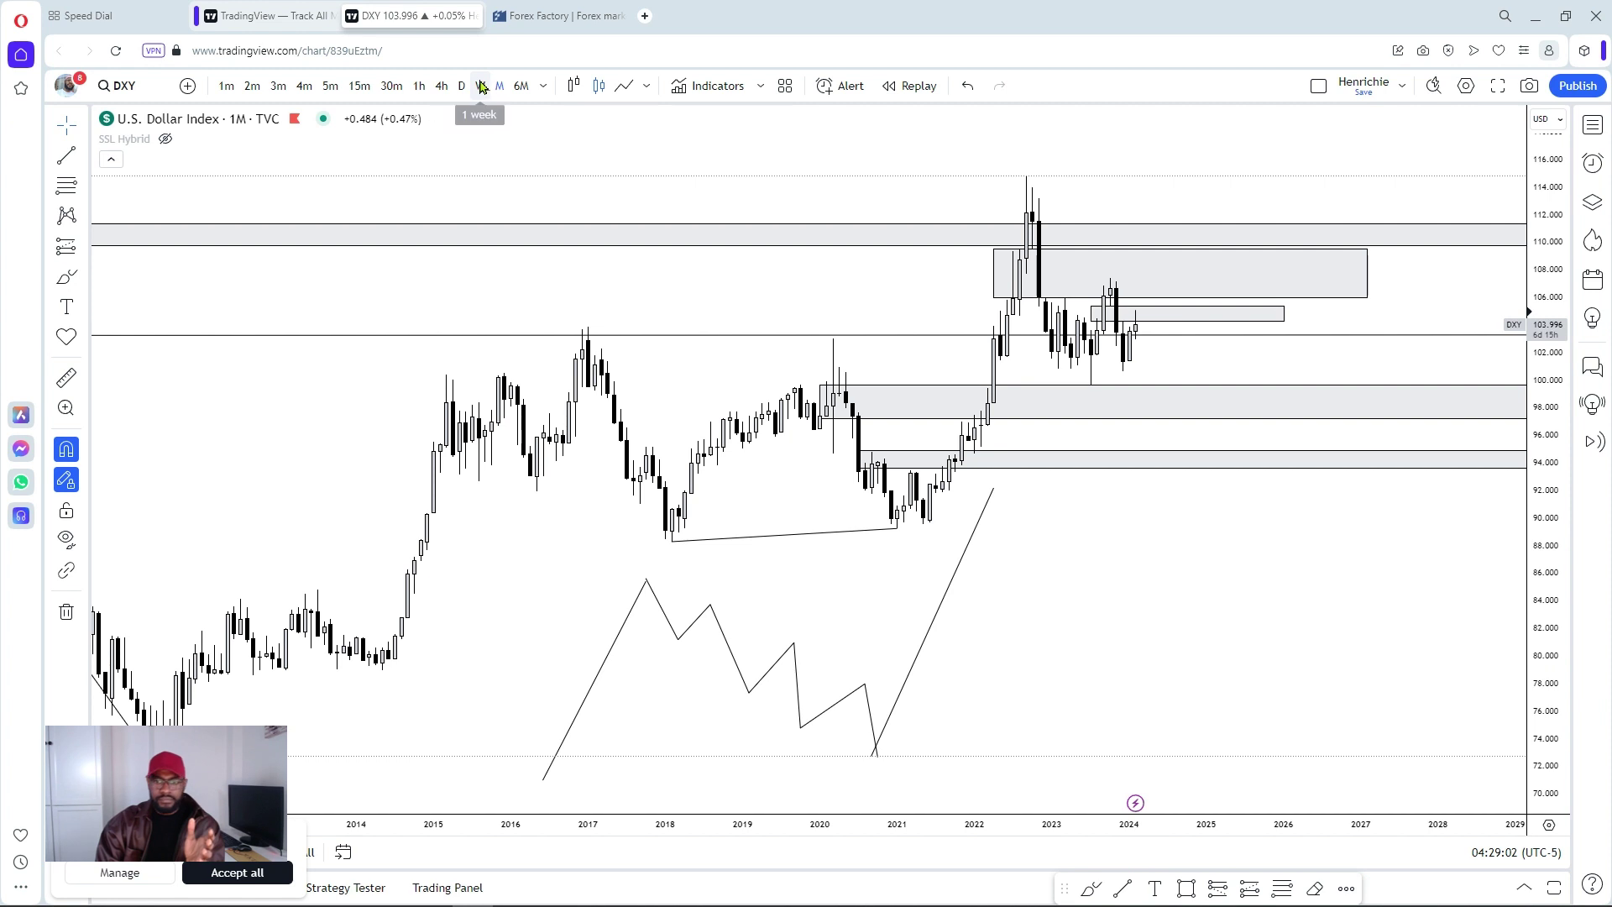
click(481, 86)
click(498, 86)
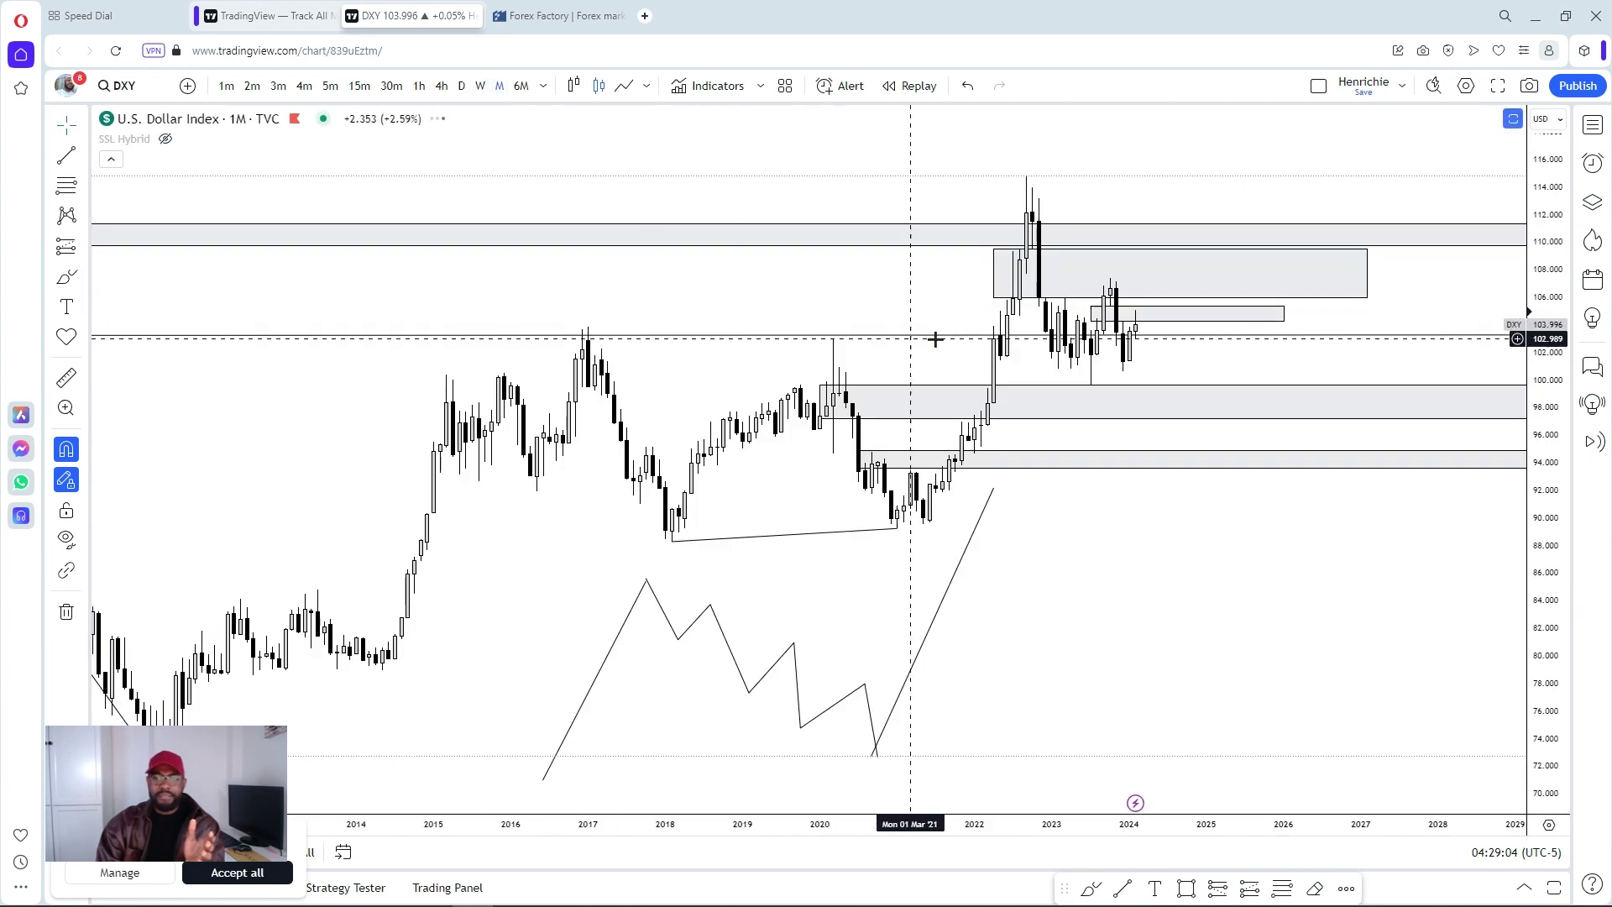
scroll(966, 386, up, 3)
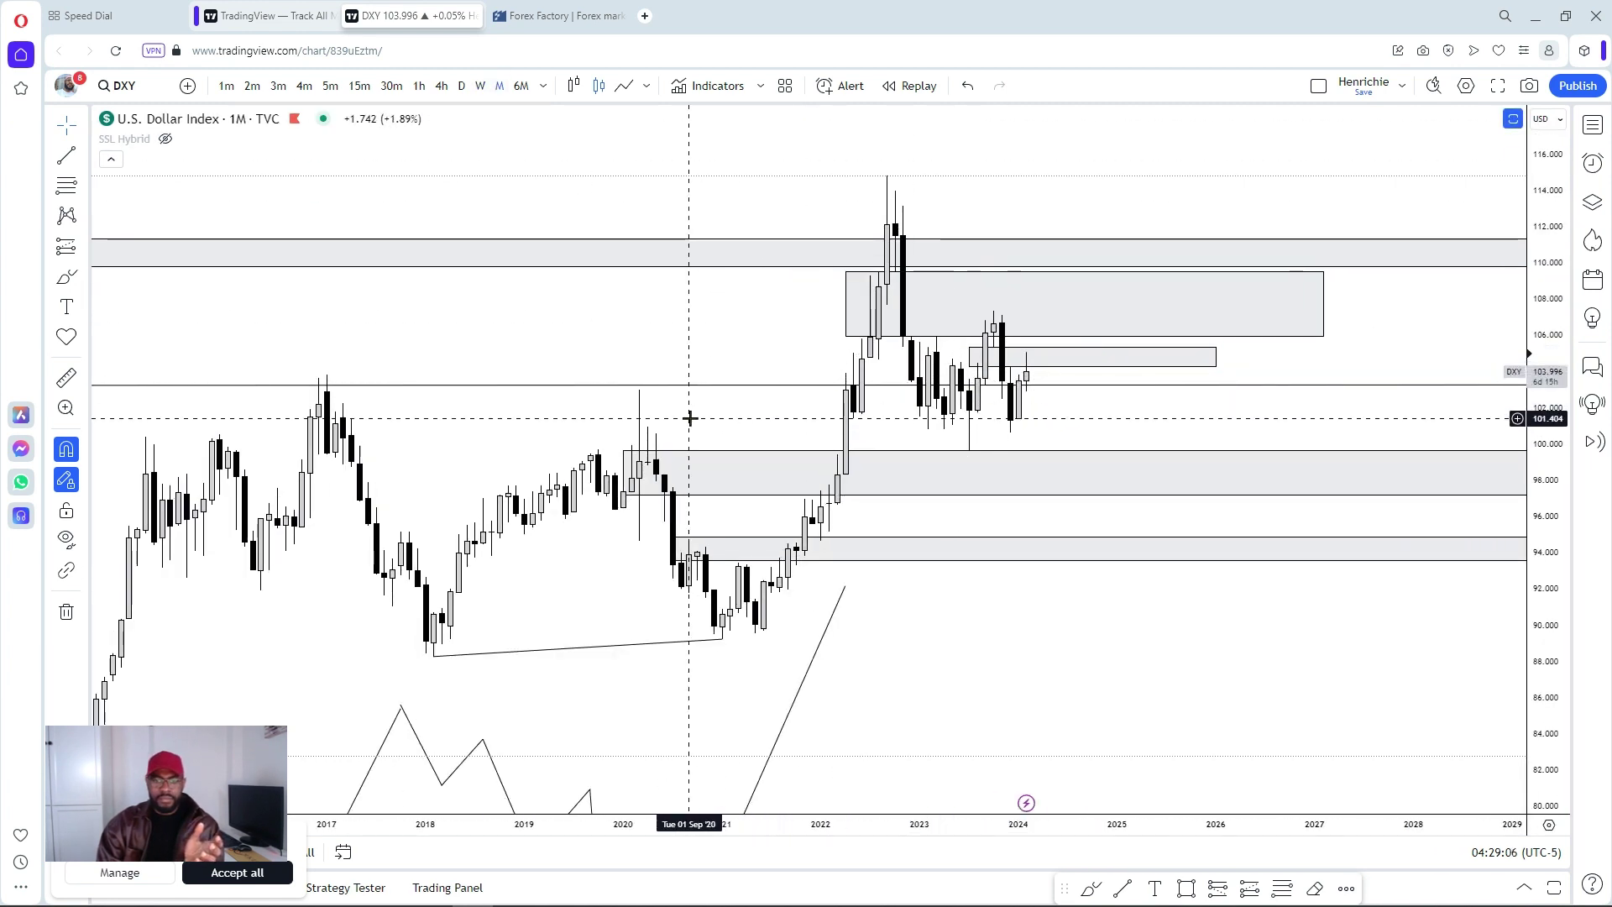
click(997, 357)
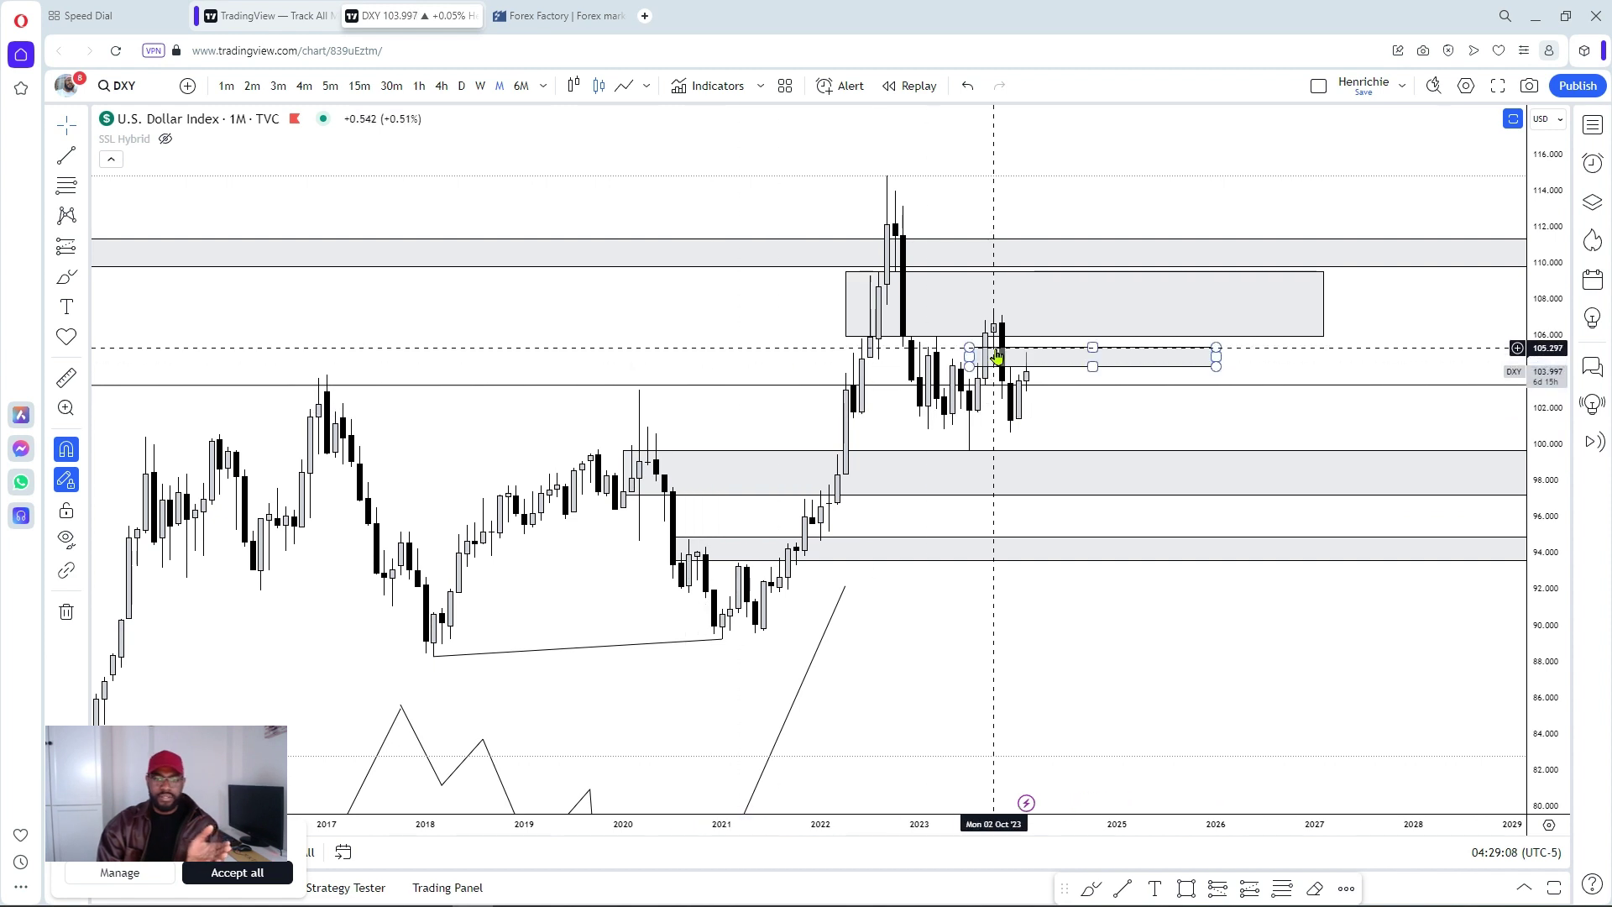
click(882, 353)
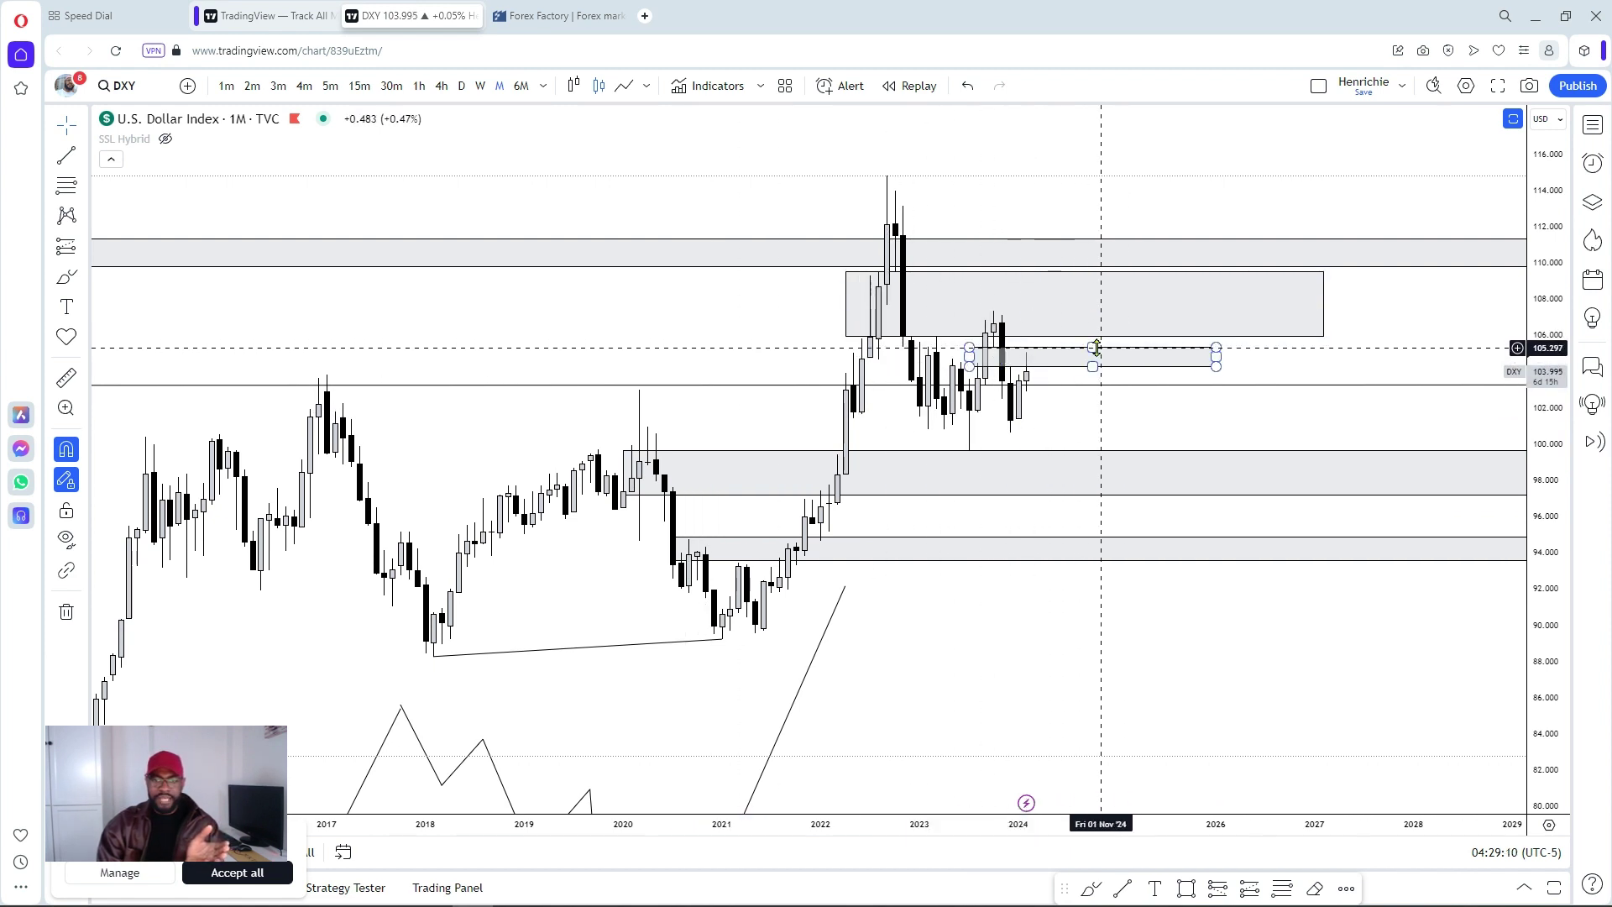
Inspect price around the line near 103.9 on the 4-hour chart, and return through the weekly to the monthly timeframe.
click(442, 86)
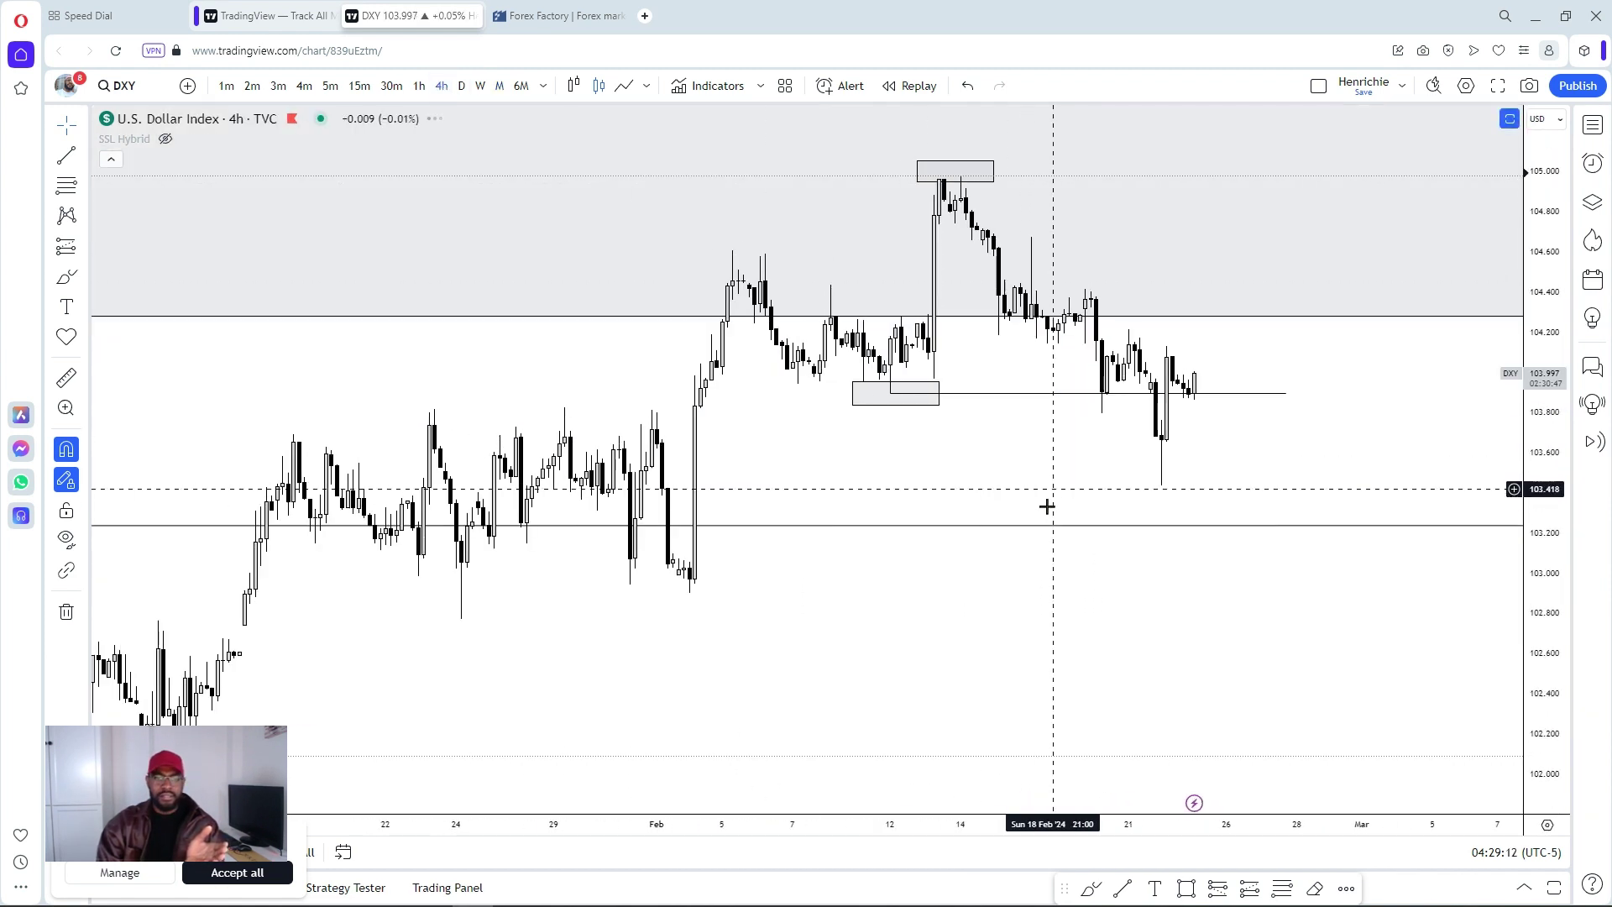
click(890, 392)
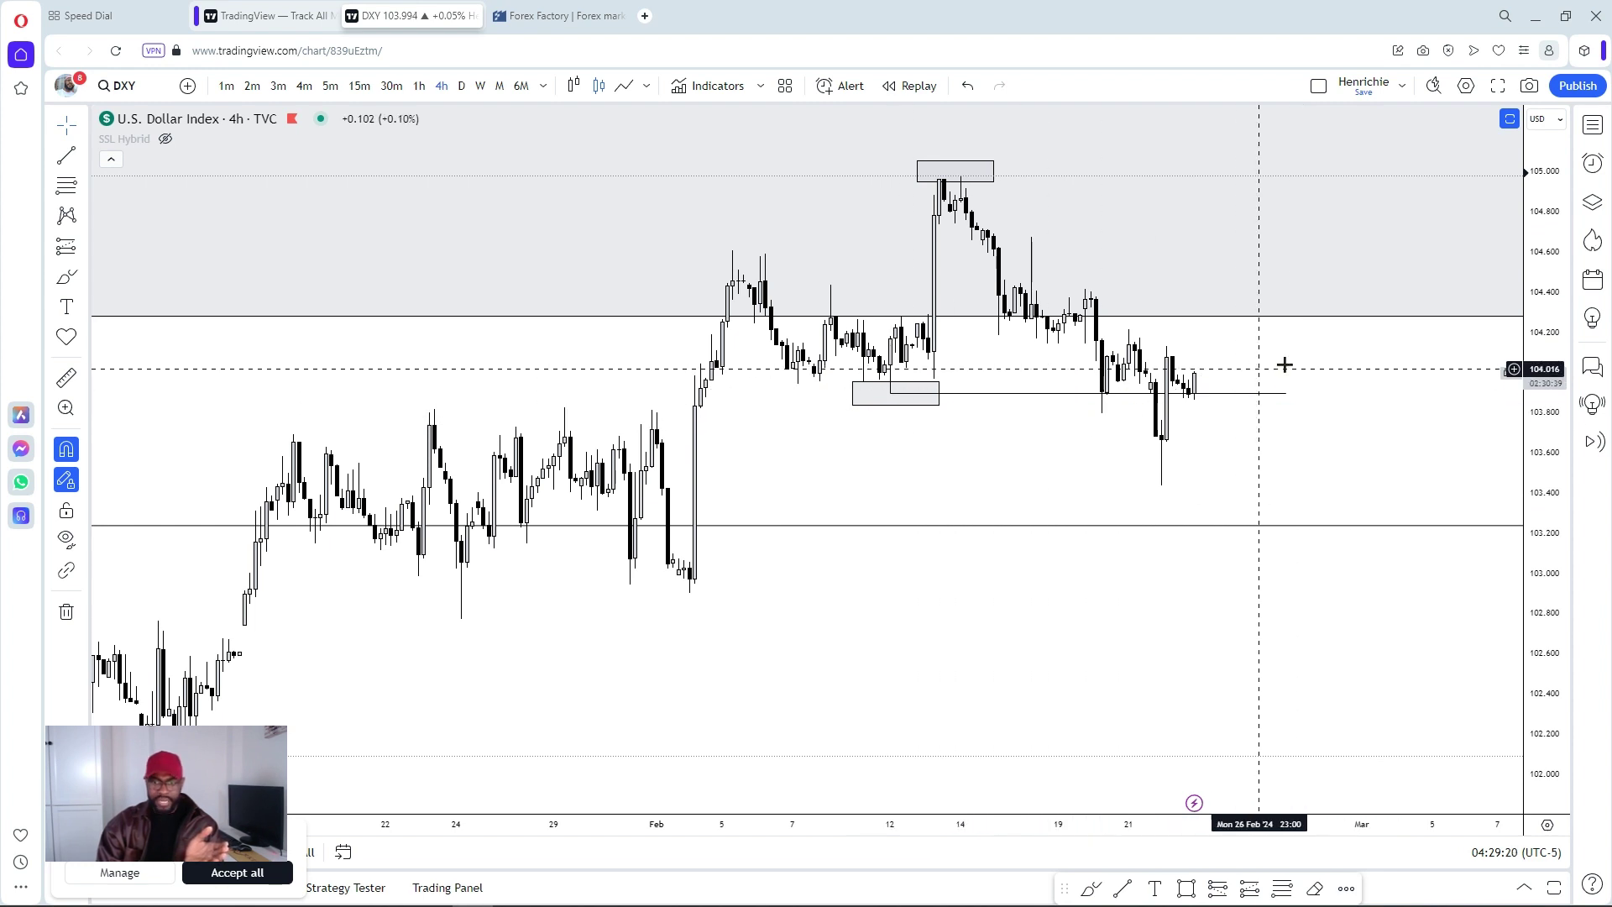
click(1164, 400)
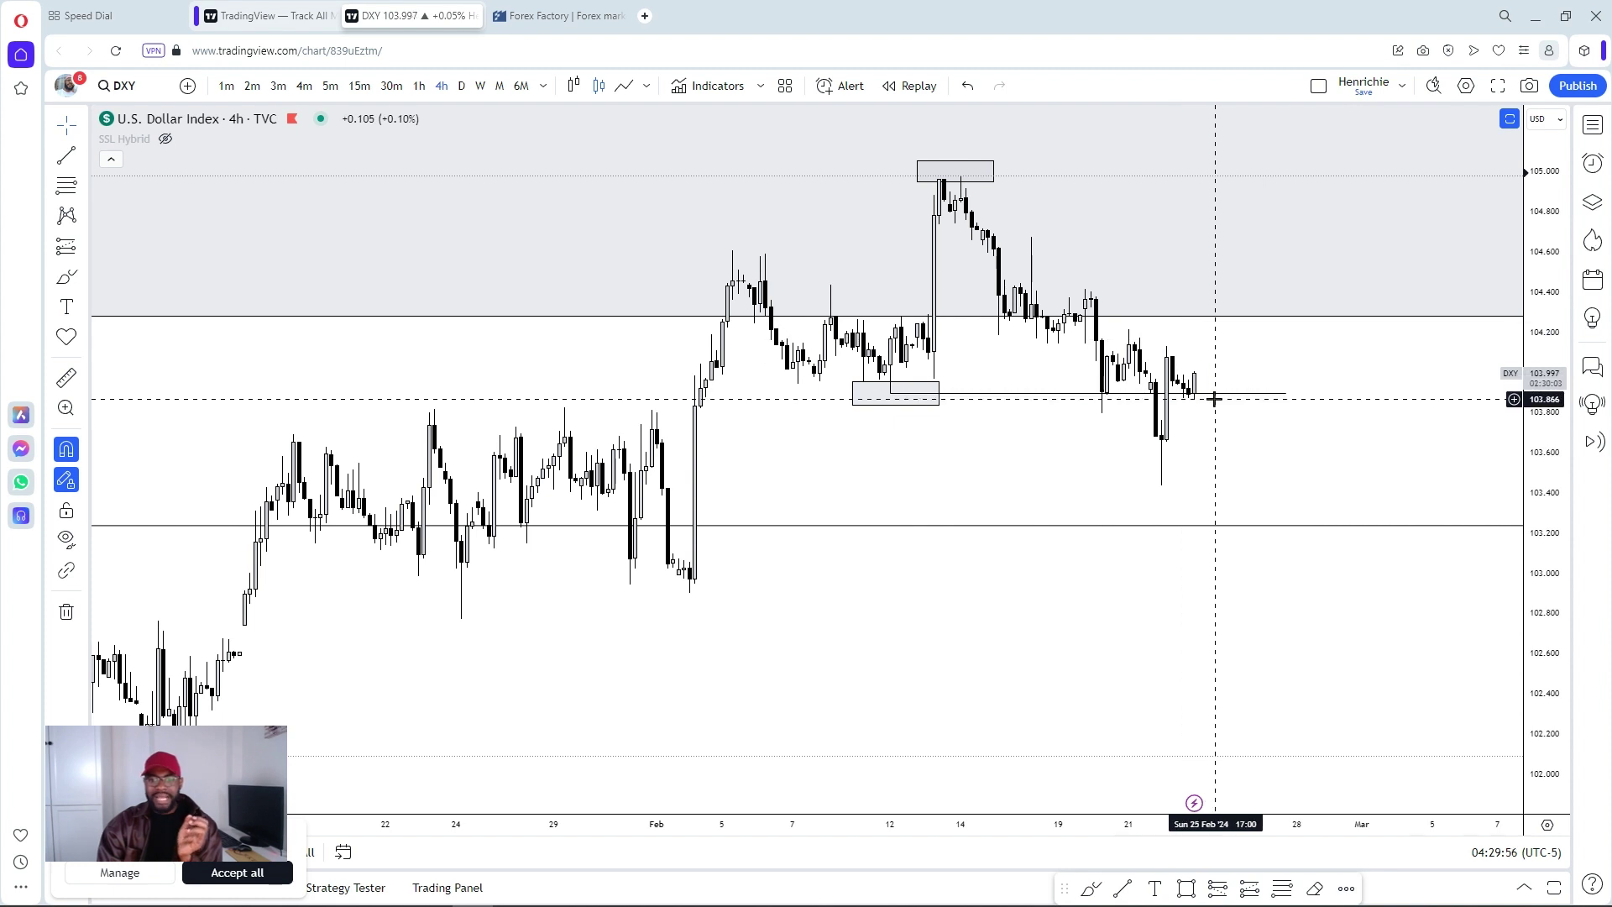
click(1251, 395)
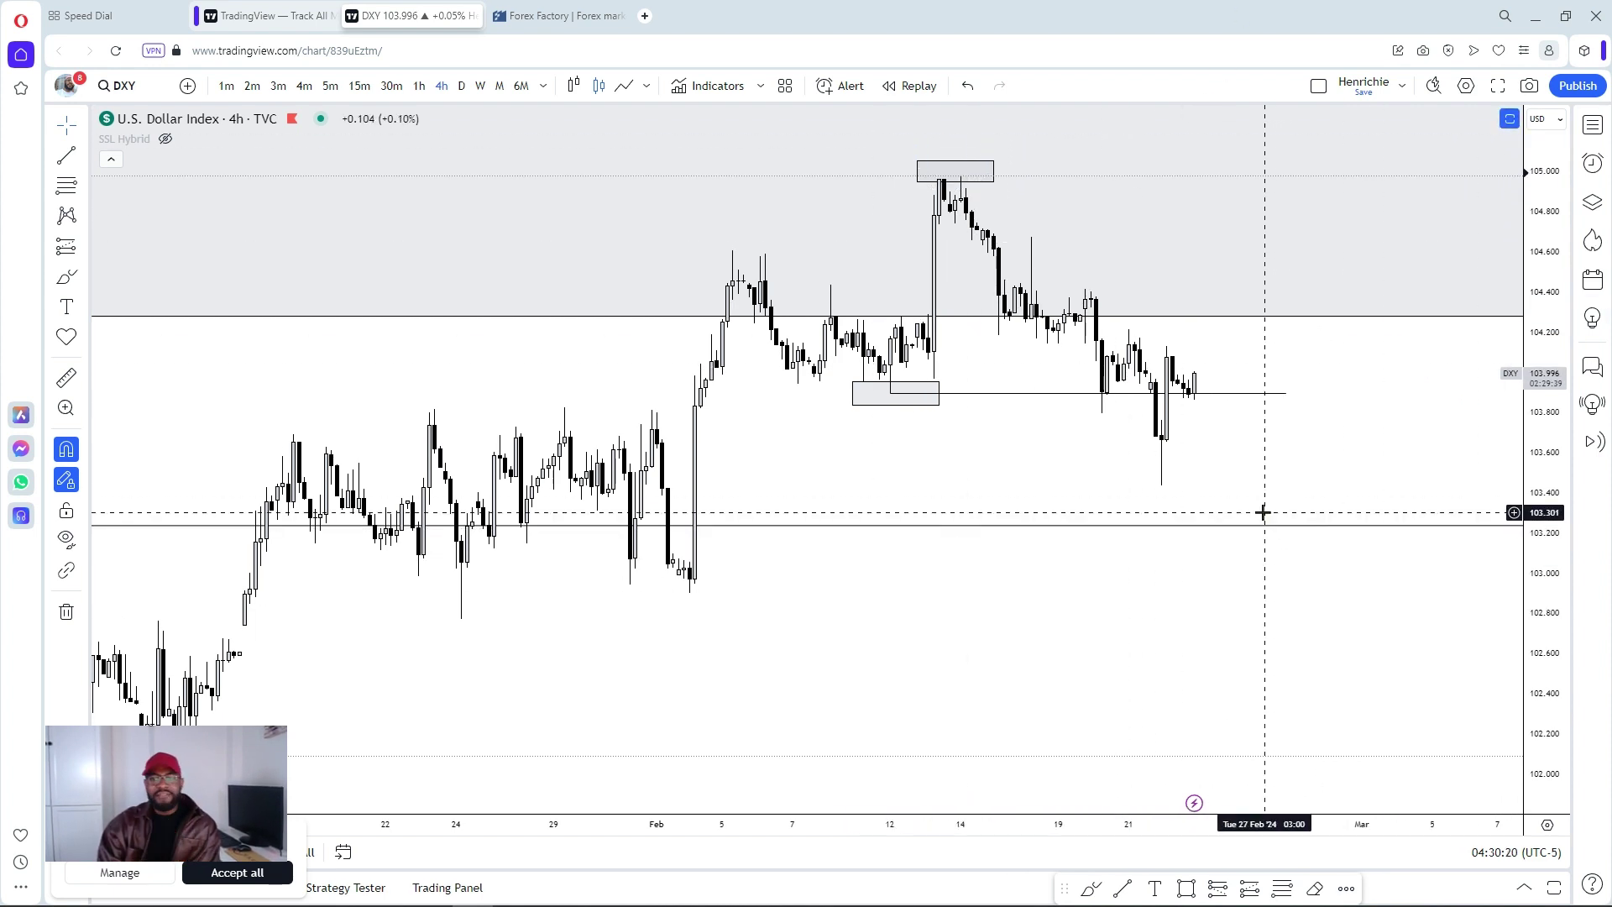
click(481, 85)
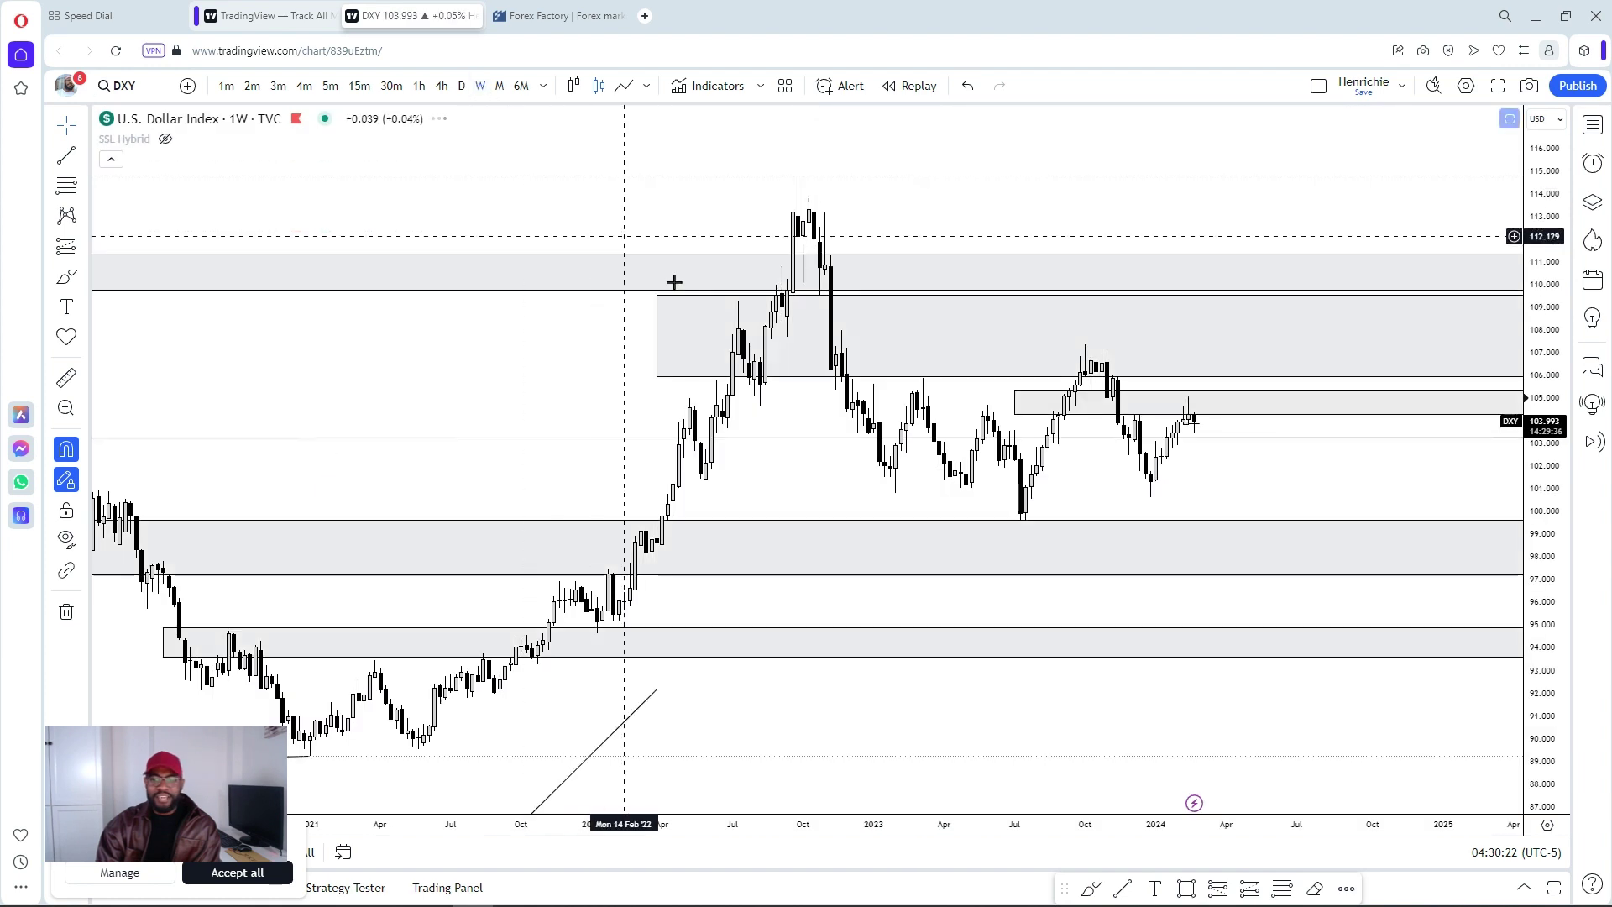
click(500, 86)
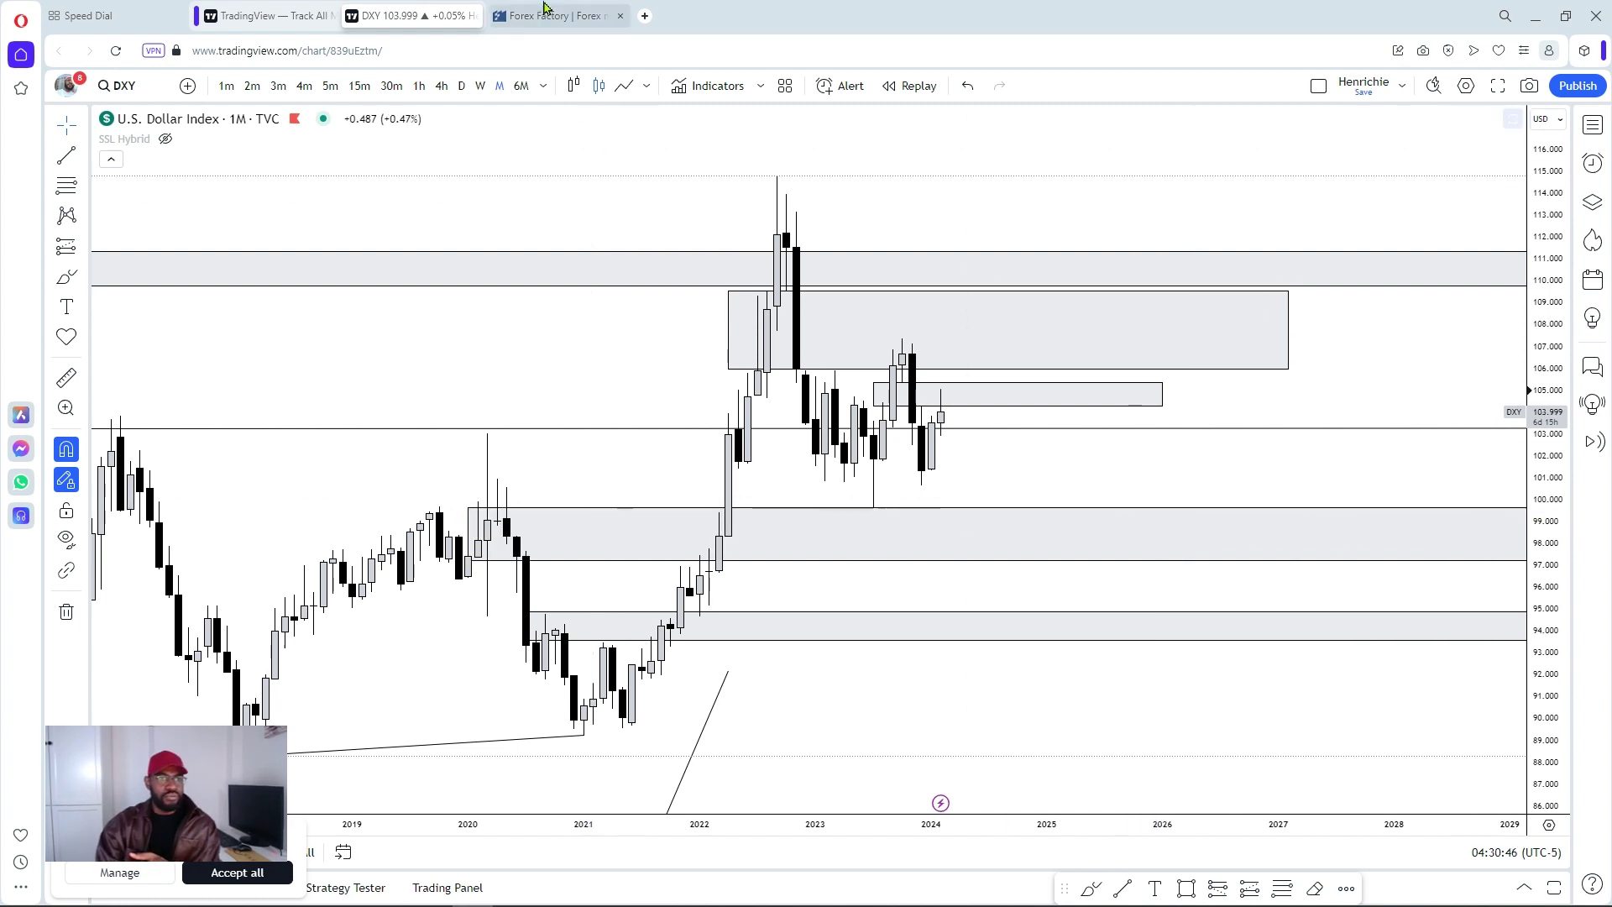
Find CoinGecko through a web search in a new browser tab and open its home page.
click(644, 16)
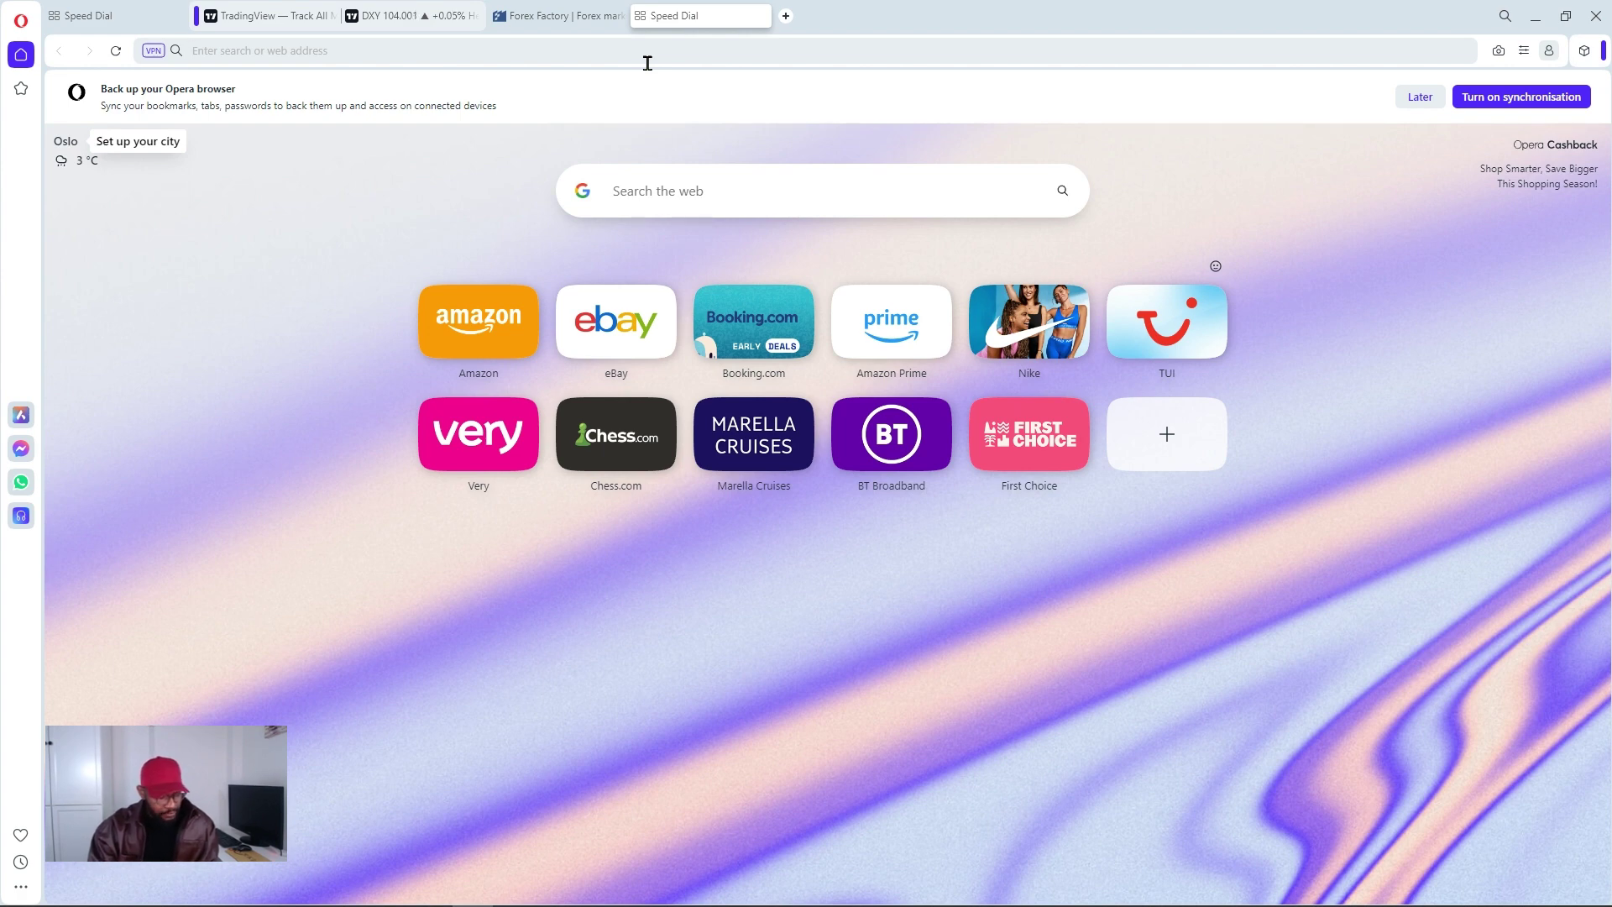
click(647, 63)
text(coing)
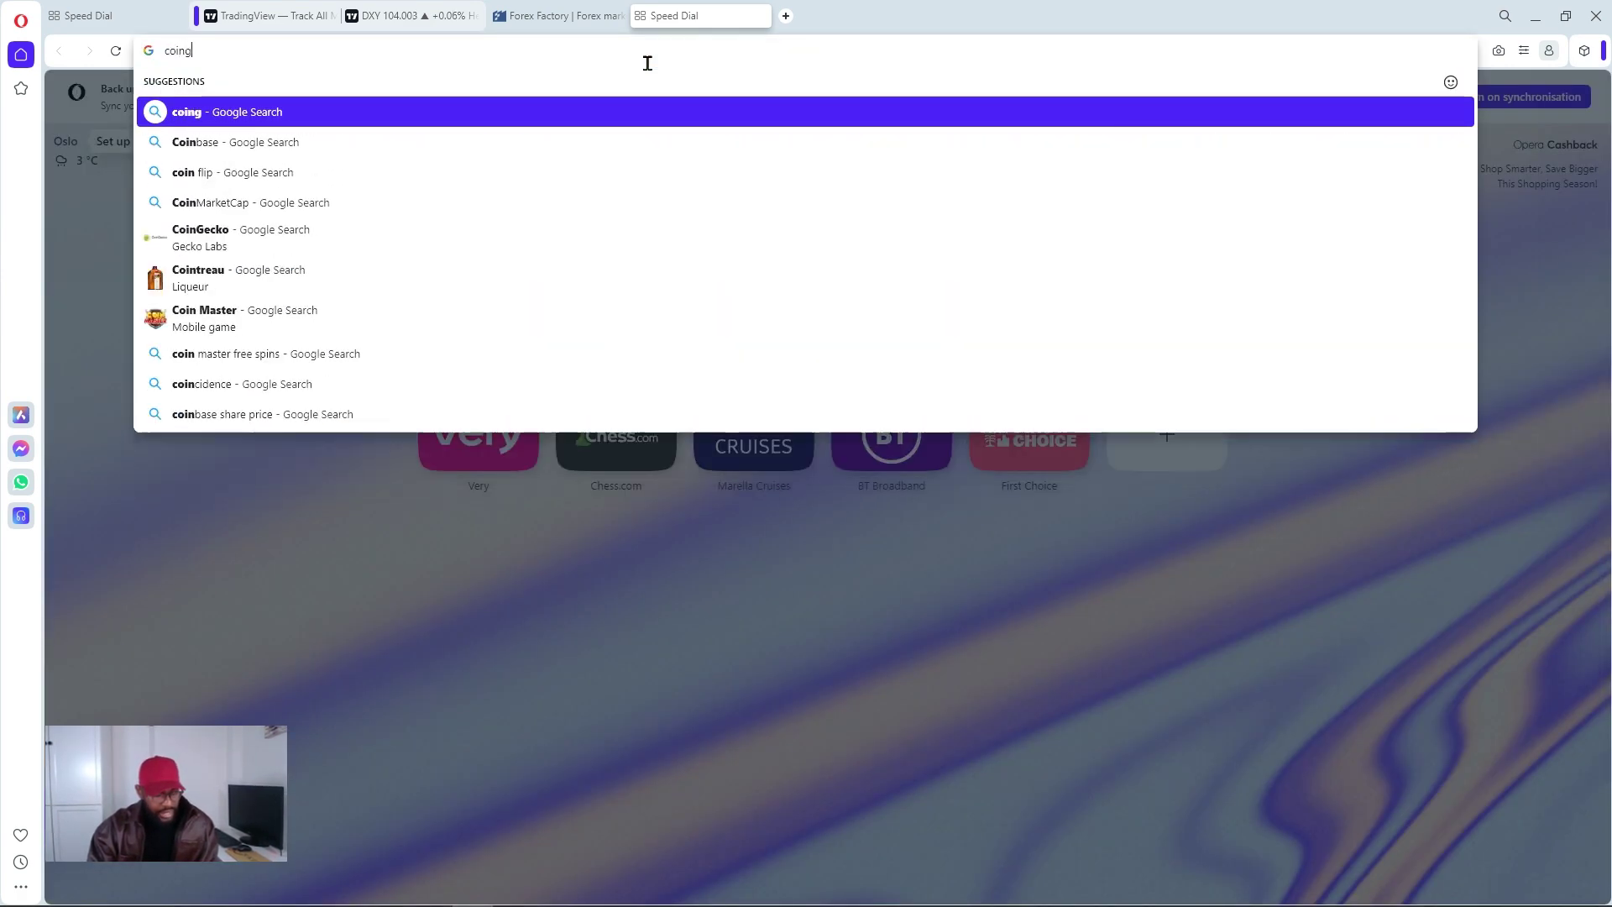
click(284, 145)
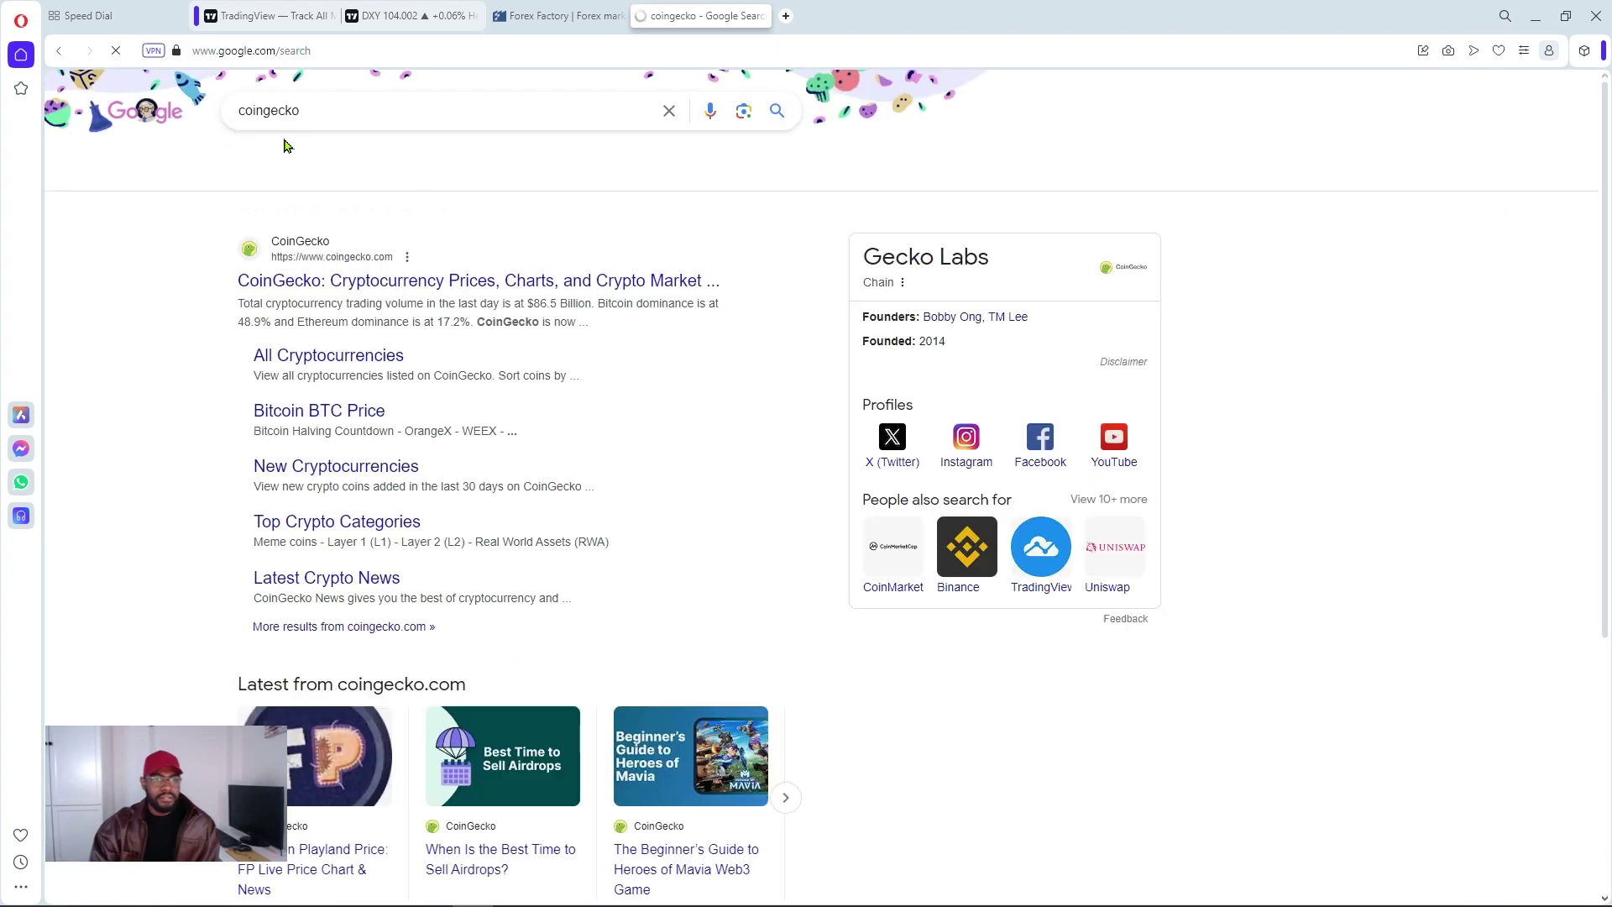
click(315, 282)
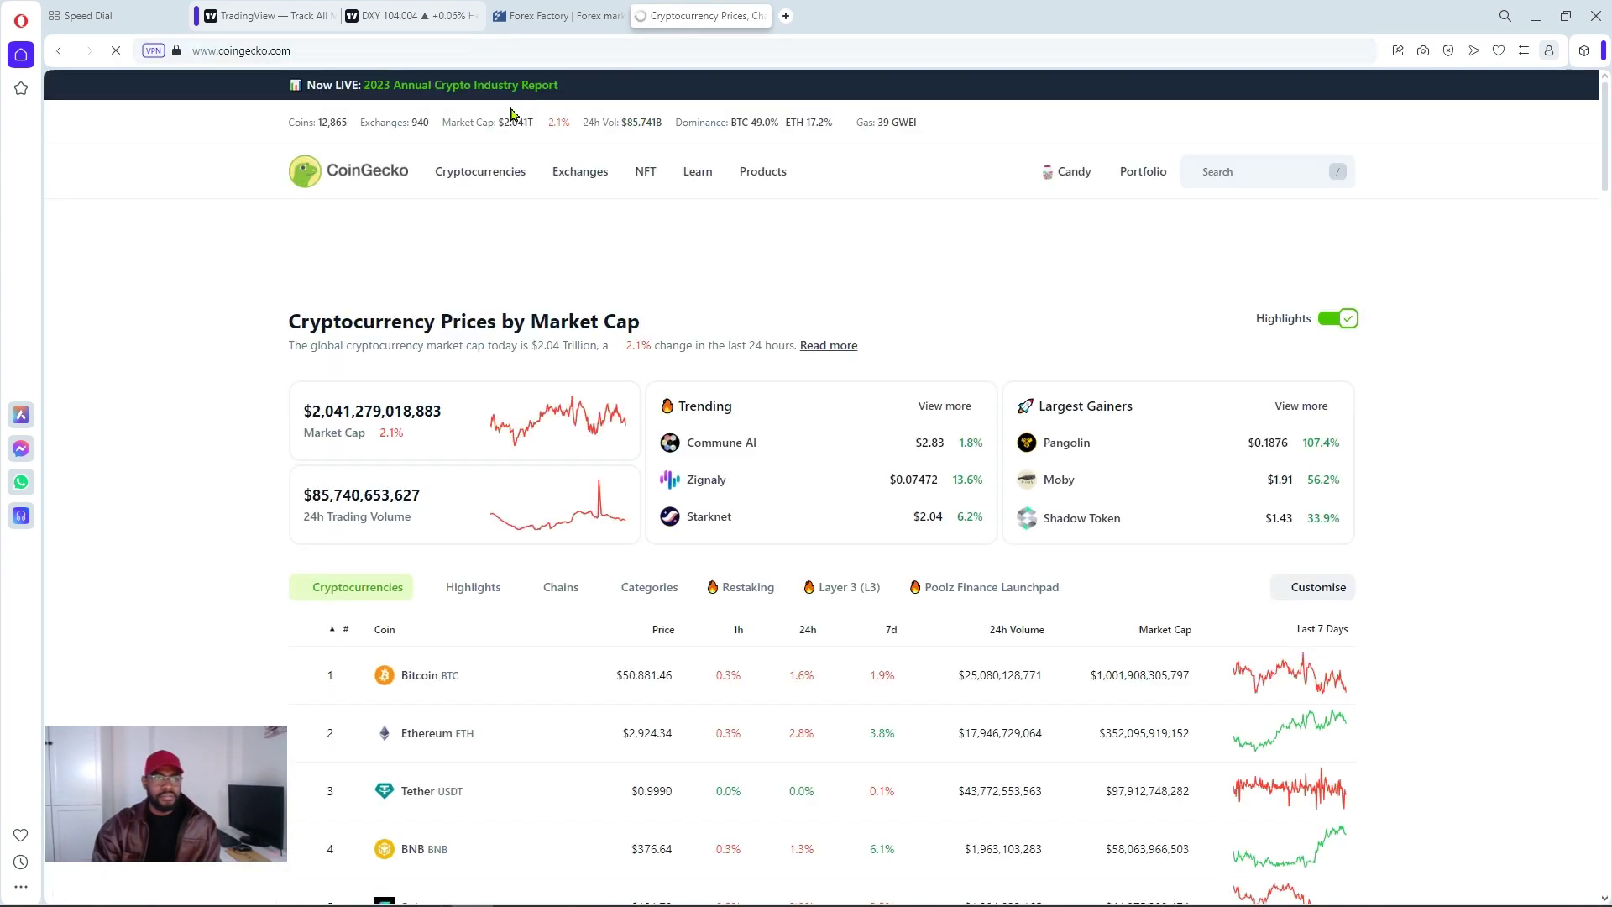
Search CoinGecko for "crx" and open the CRX / WBNB live chart on GeckoTerminal.
click(1243, 171)
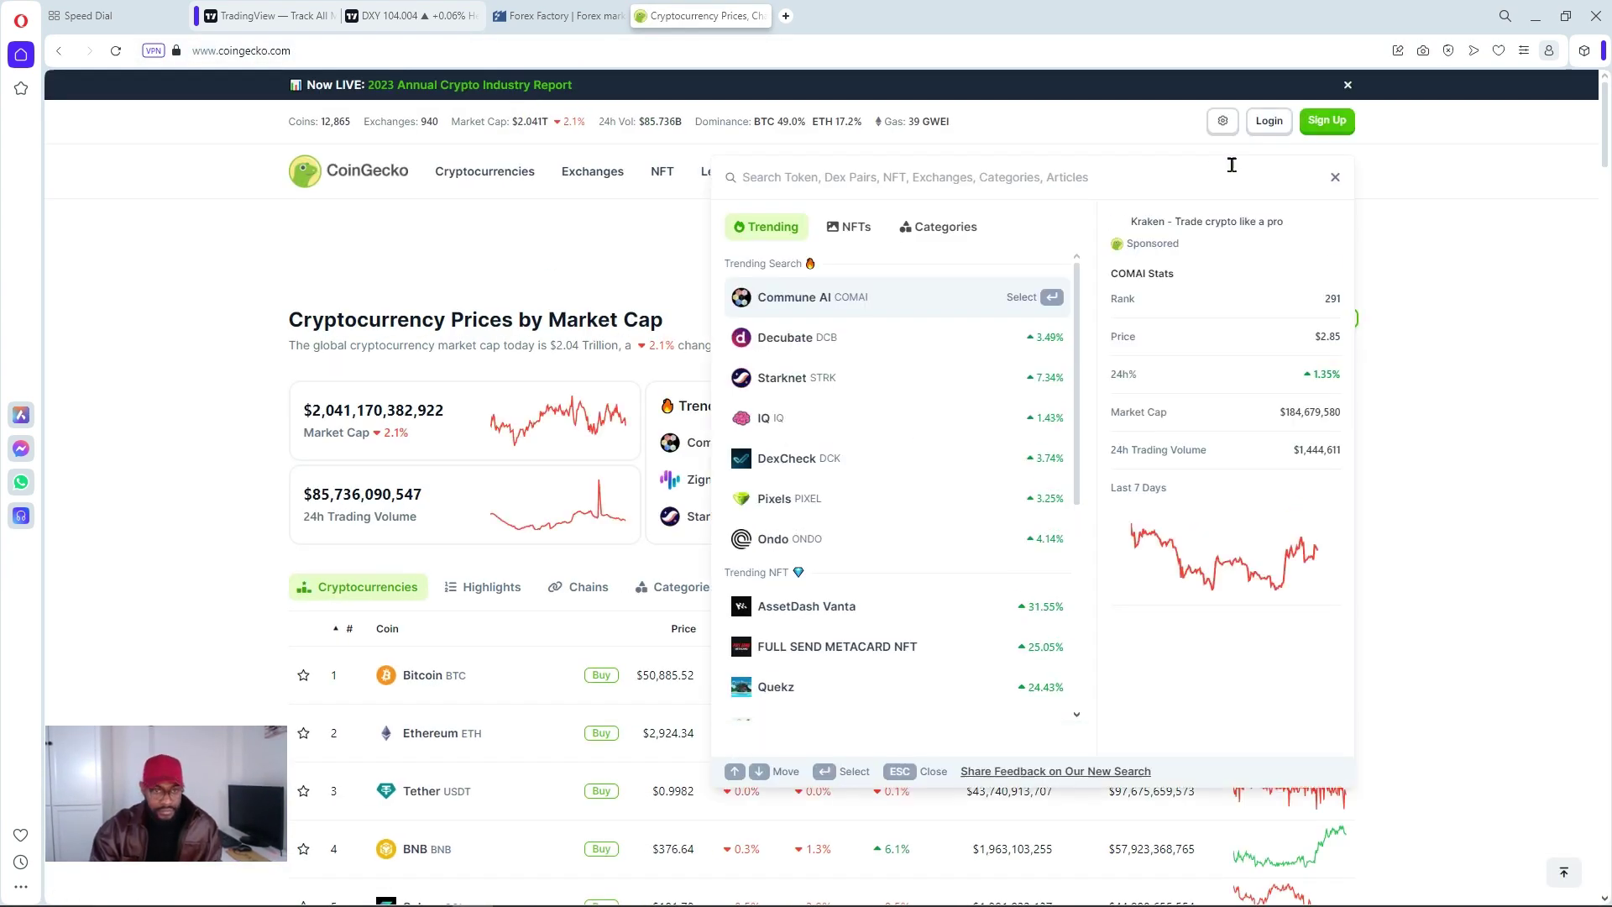
text(crx)
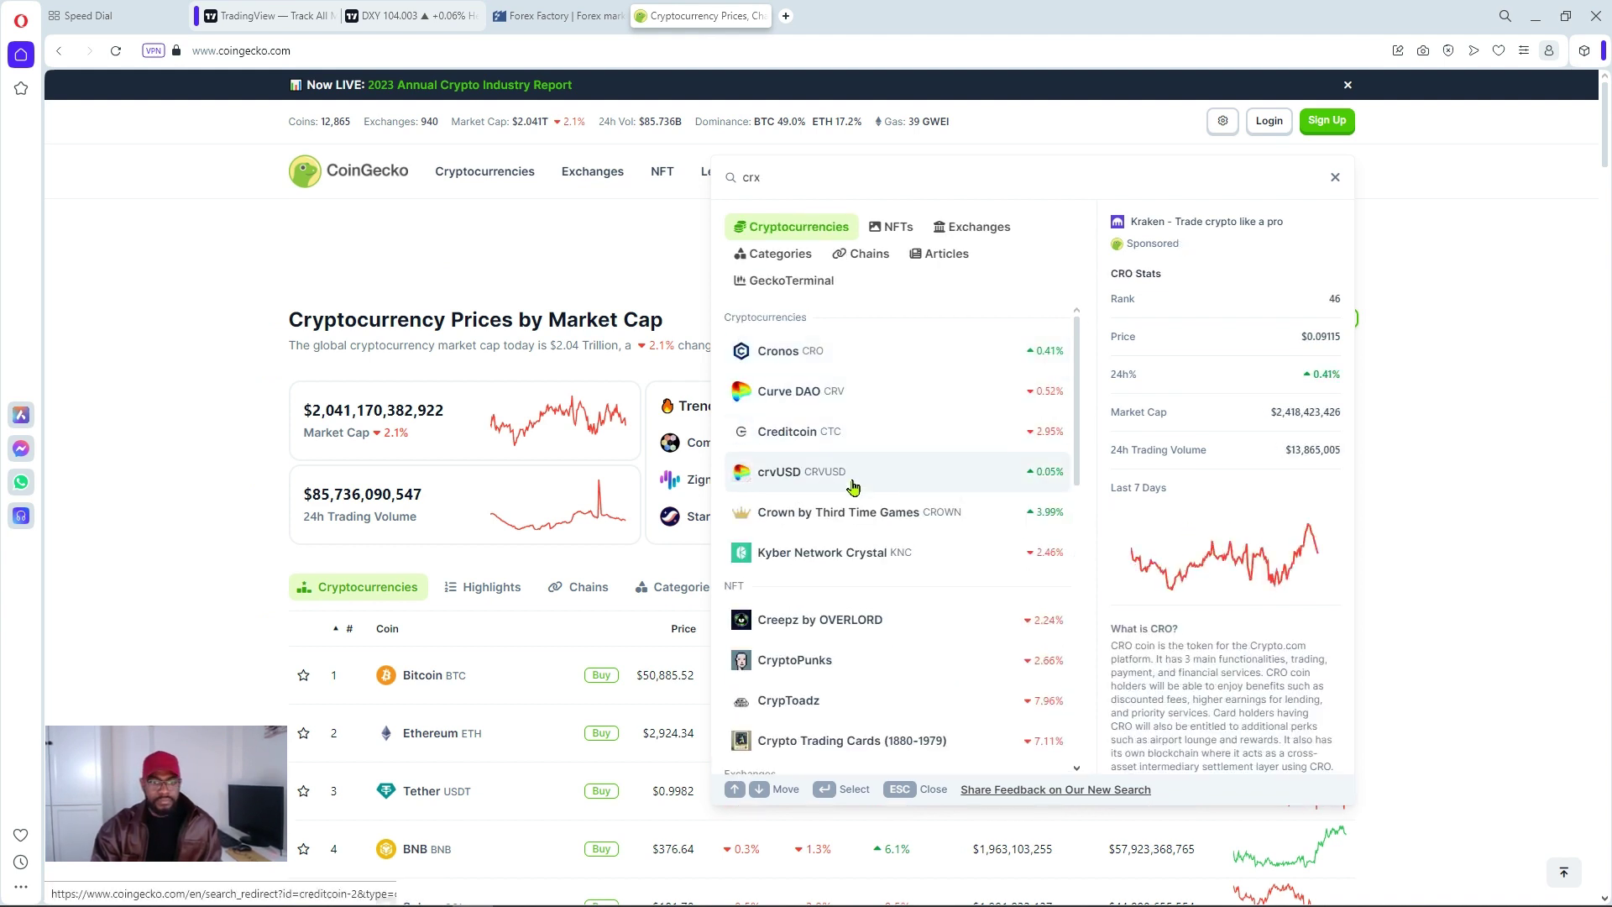
click(828, 404)
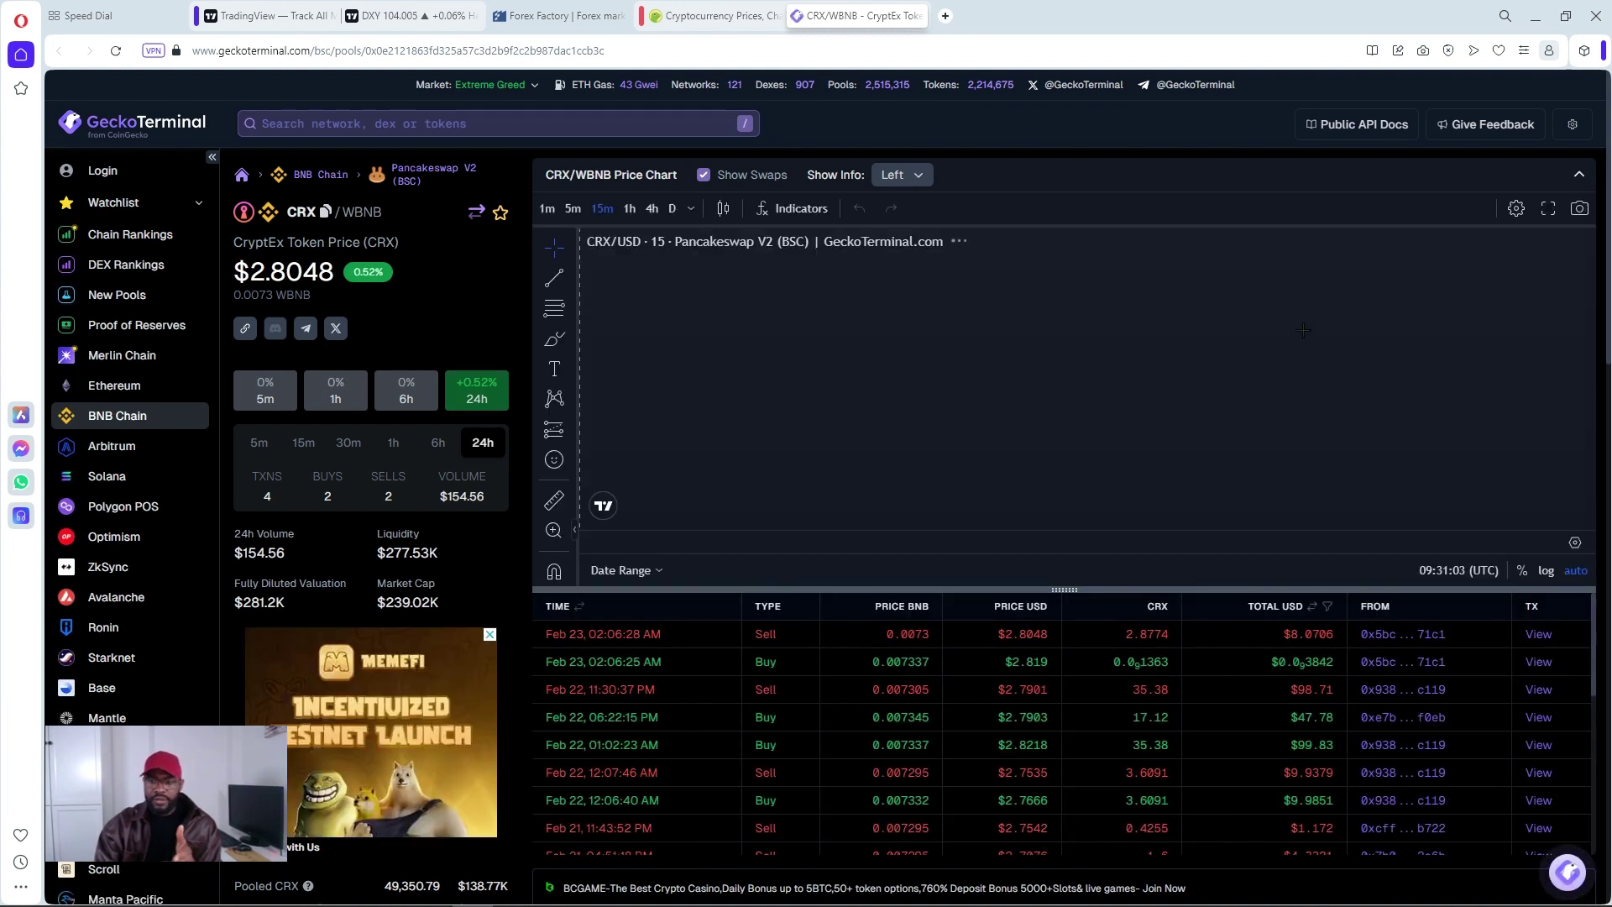
Set the CRX/WBNB chart to the 3-day timeframe and hide the volume indicator.
click(672, 209)
click(691, 208)
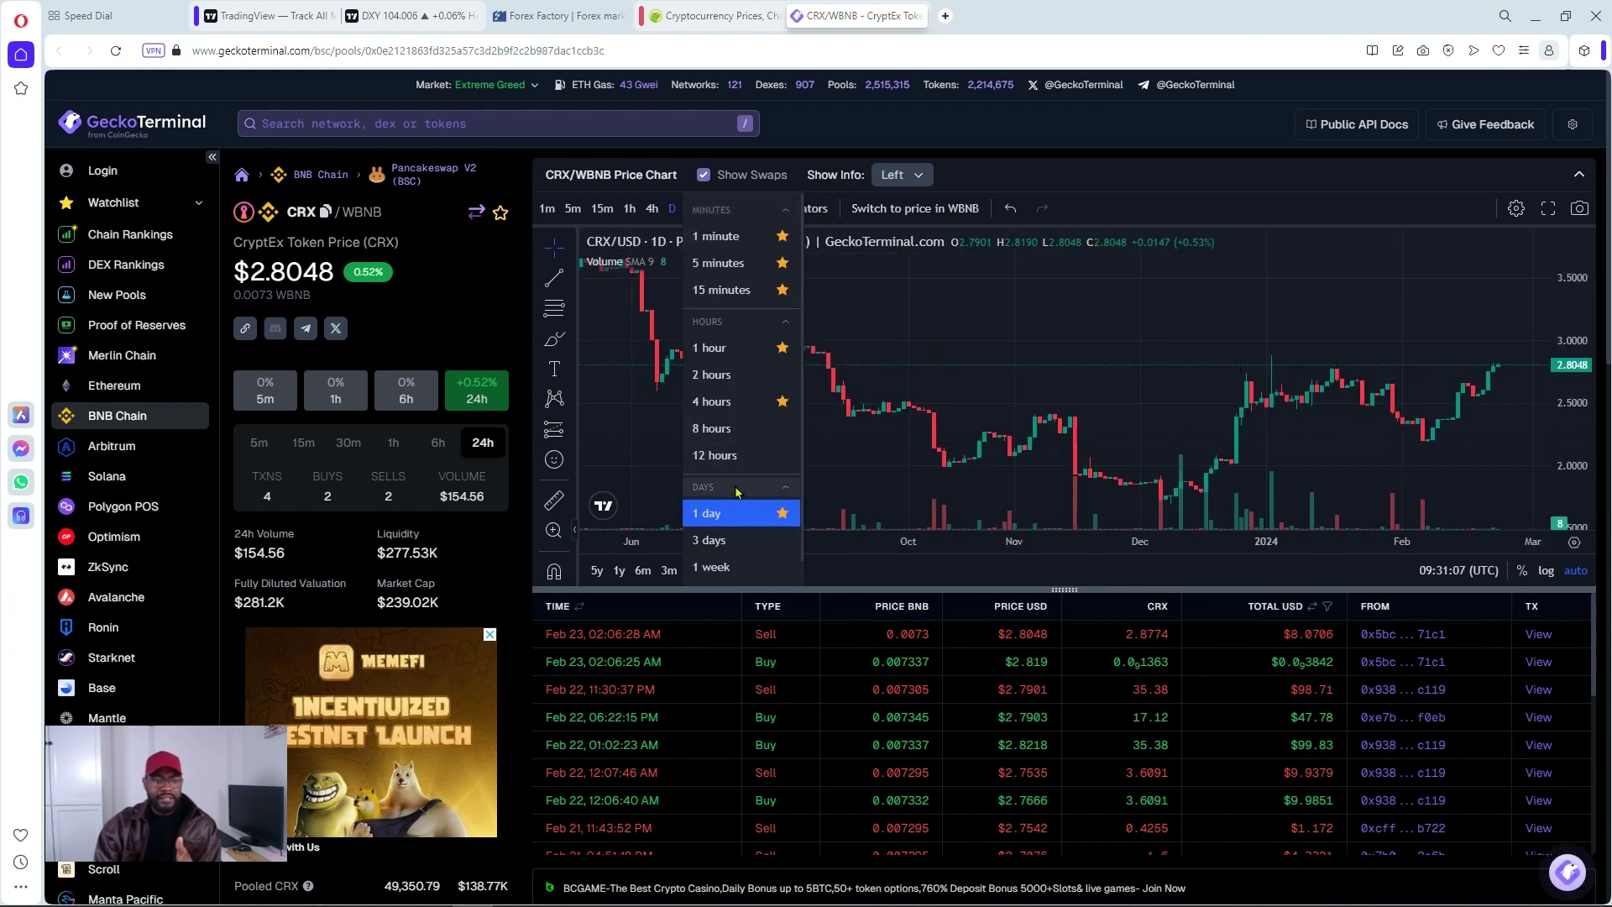
click(714, 540)
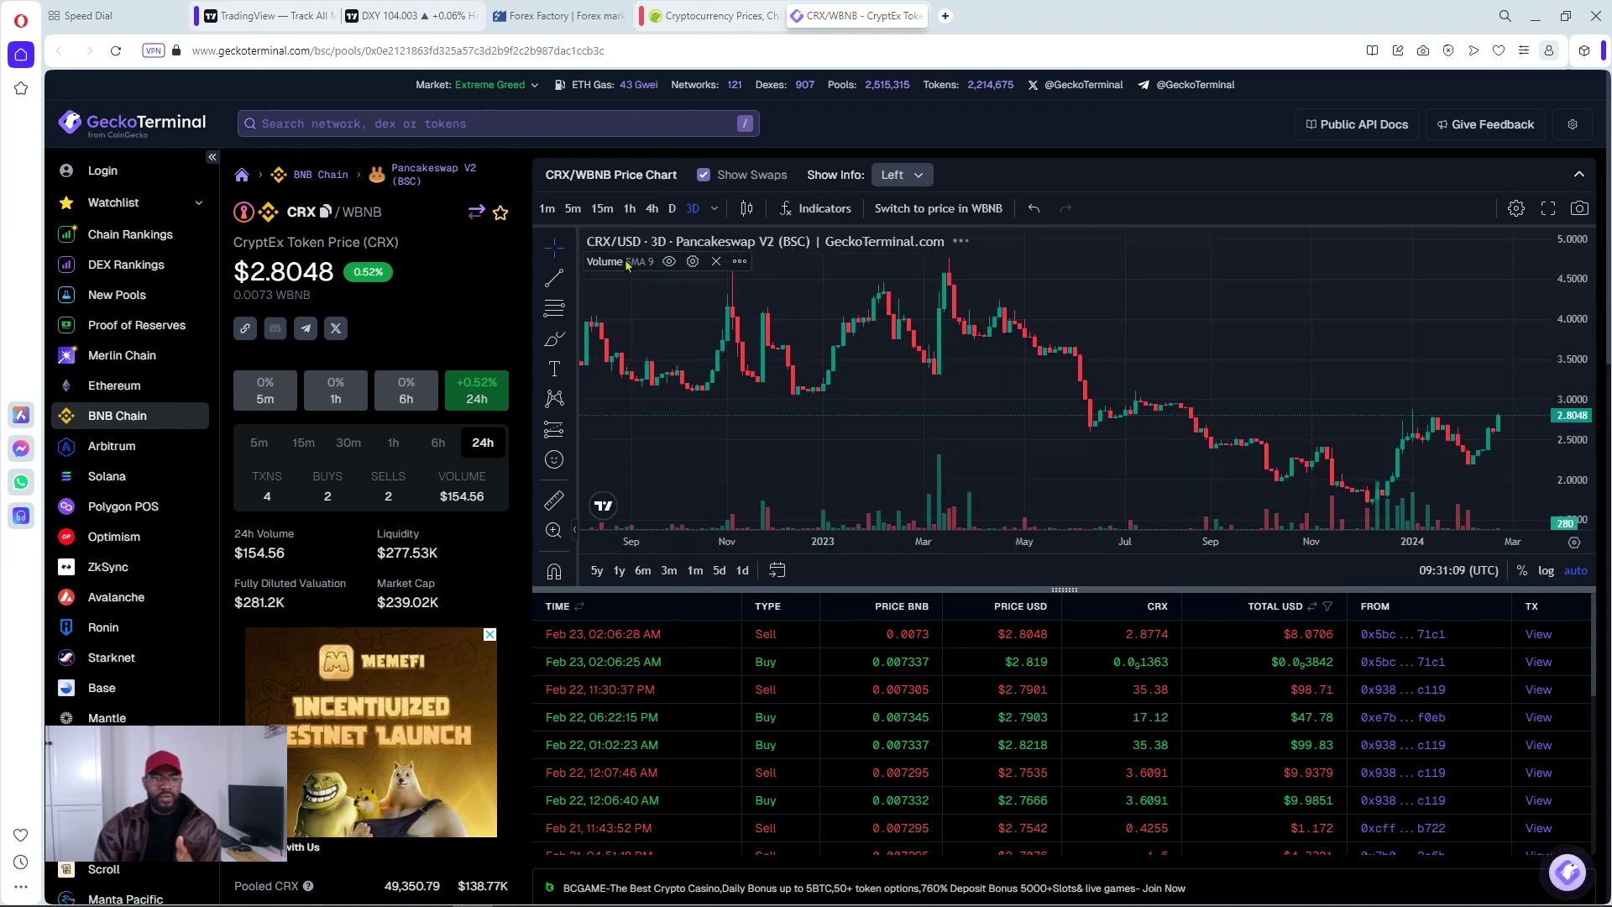
click(670, 261)
drag(1318, 348, 951, 351)
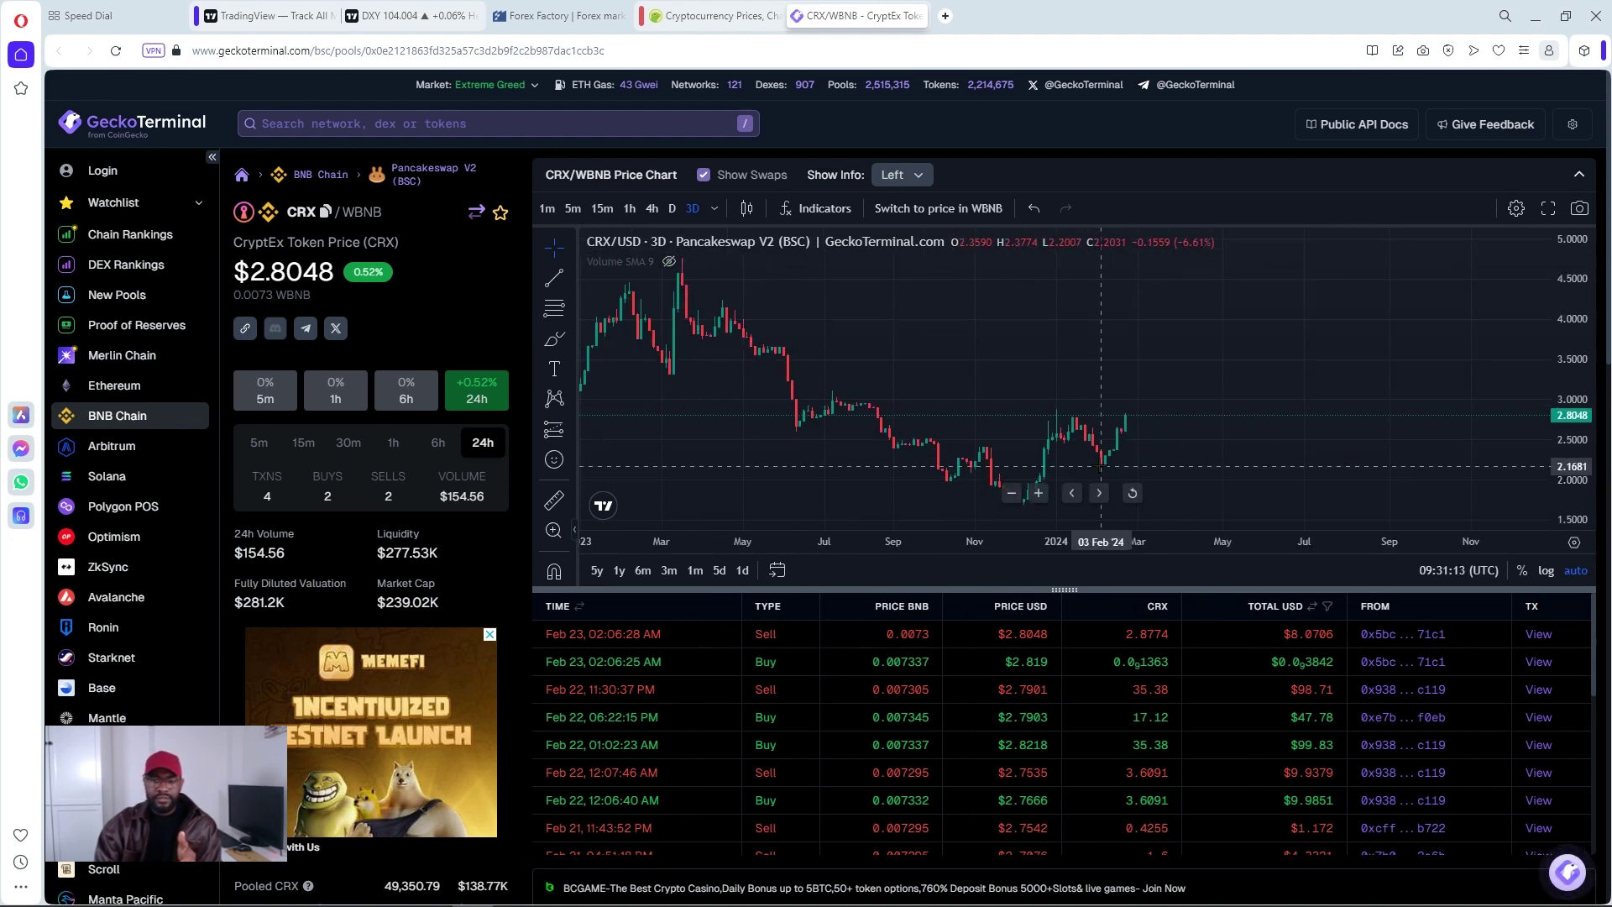
Draw a rectangle zone from 21 December 2023 to 21 May 2024 between about 2.13 and 2.35.
click(569, 343)
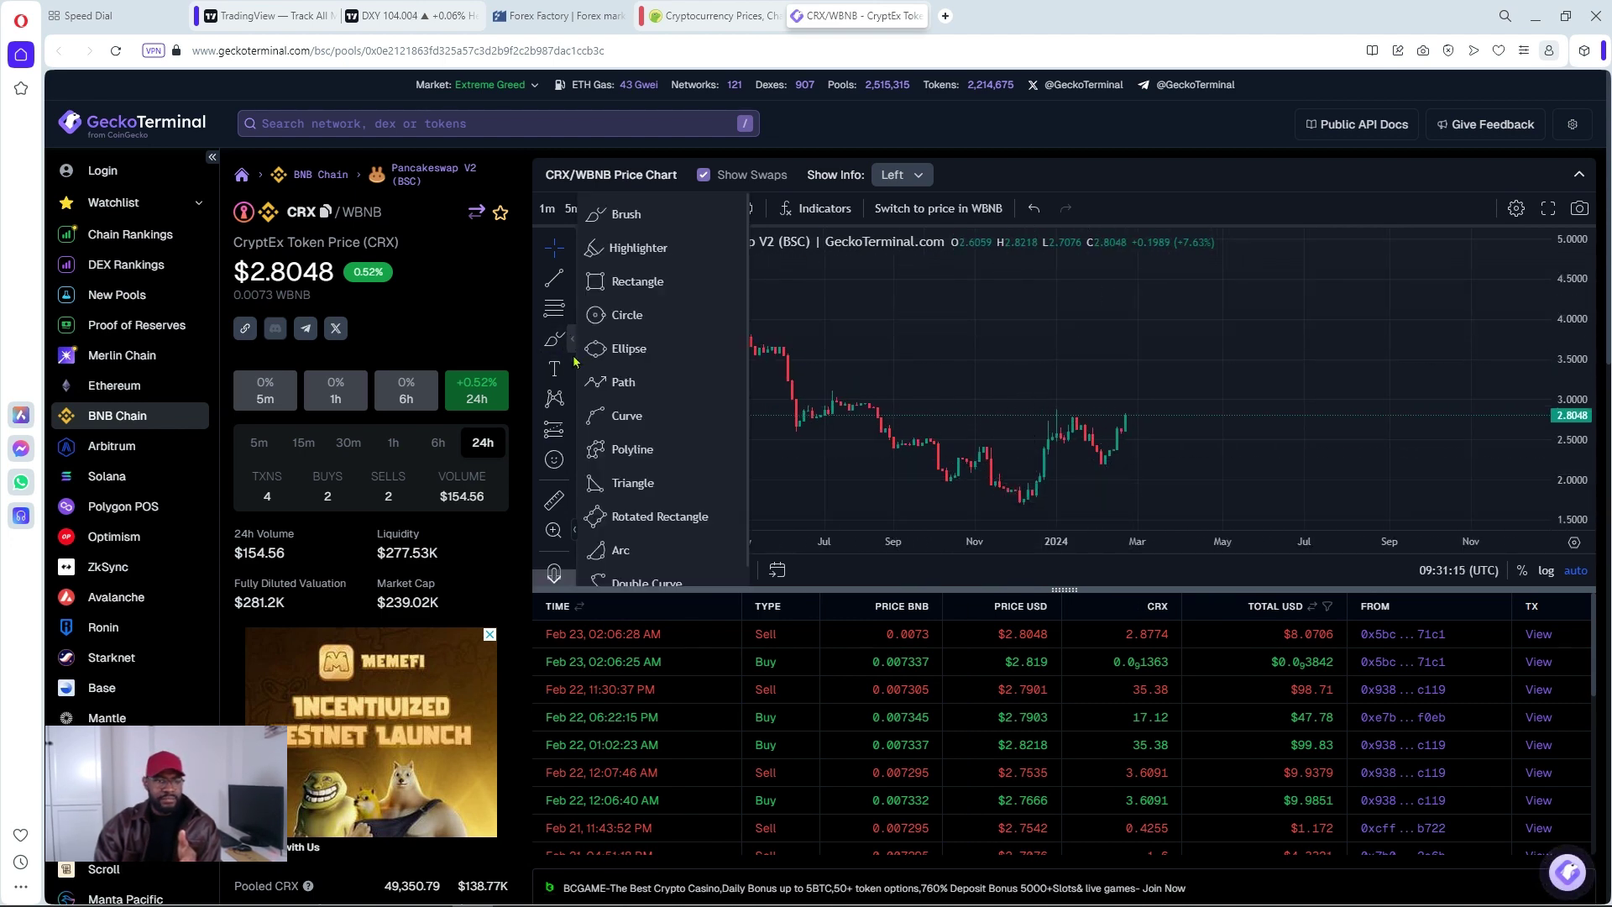
click(626, 283)
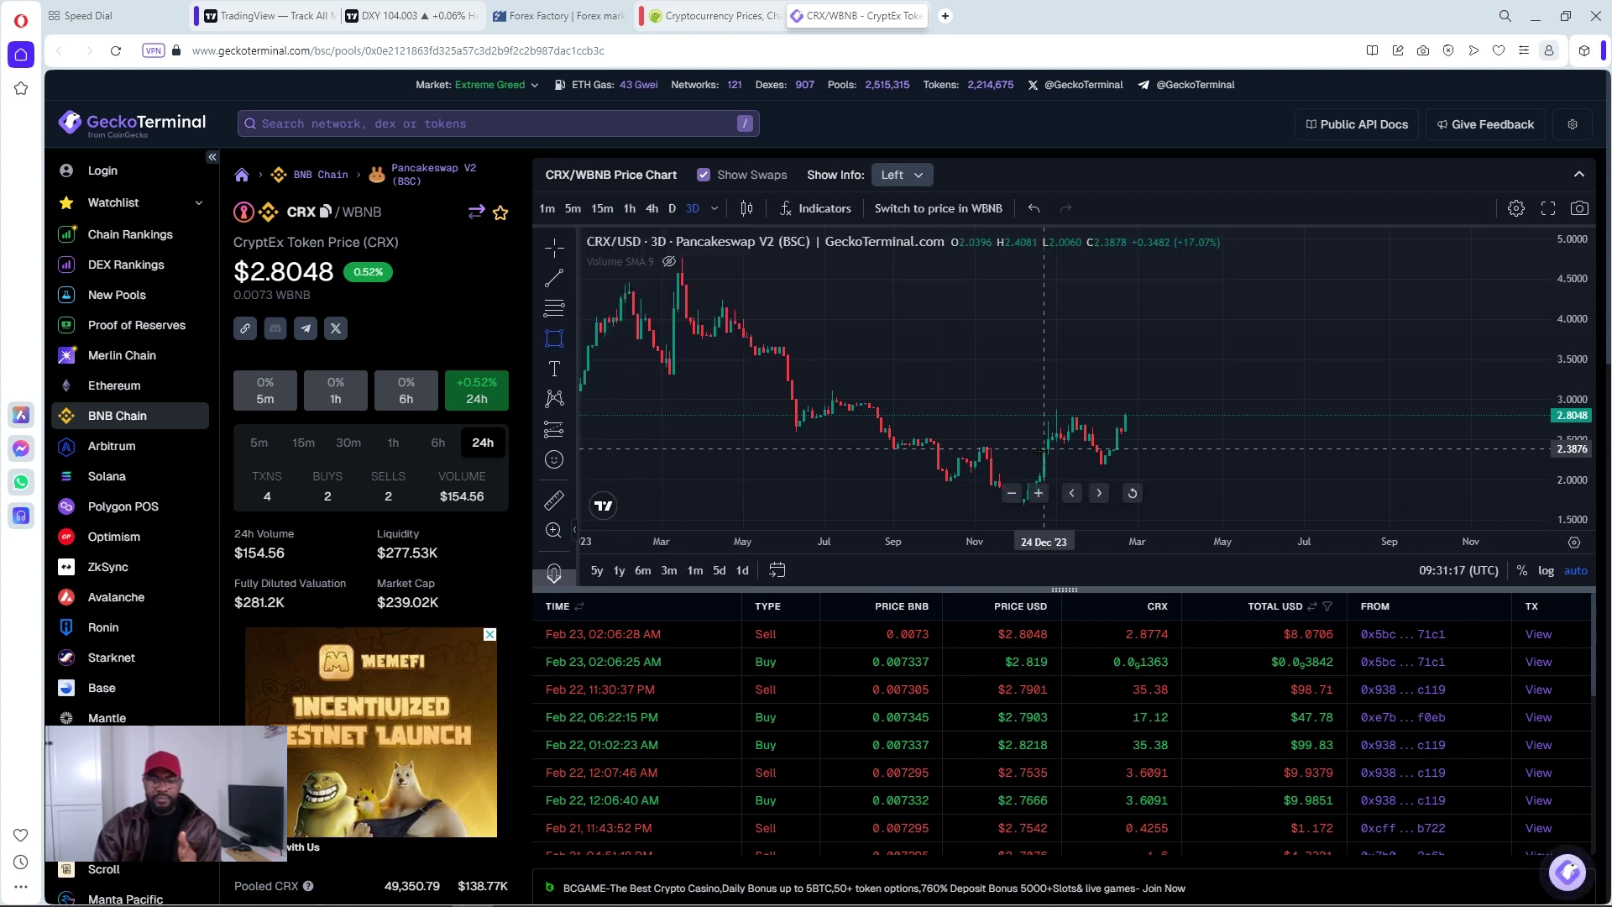
click(1042, 469)
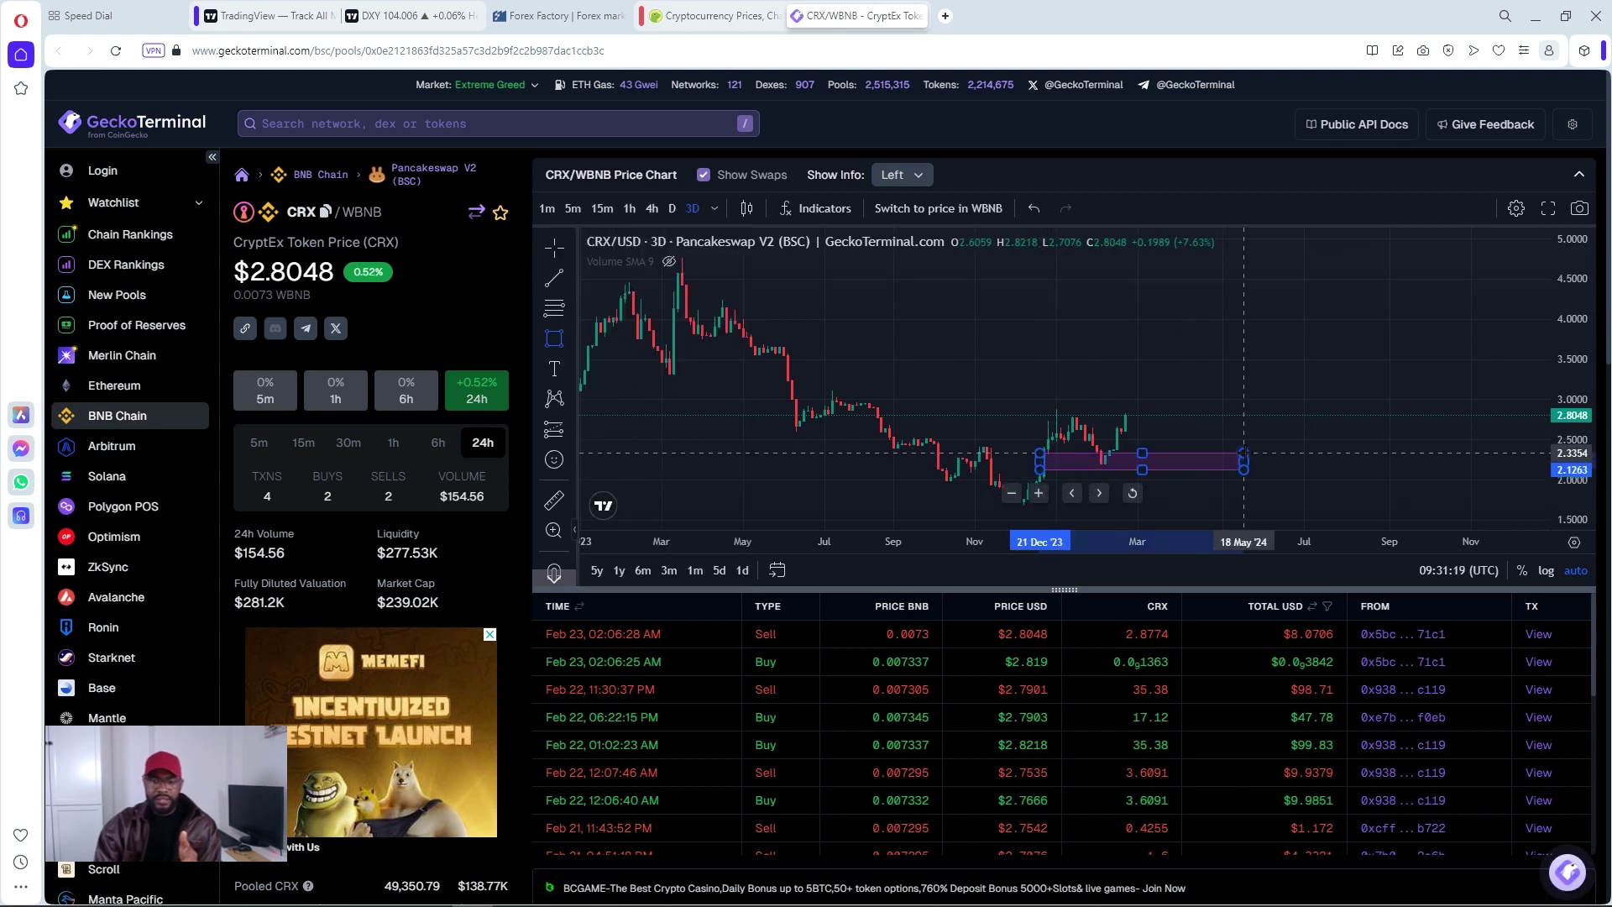
click(1247, 452)
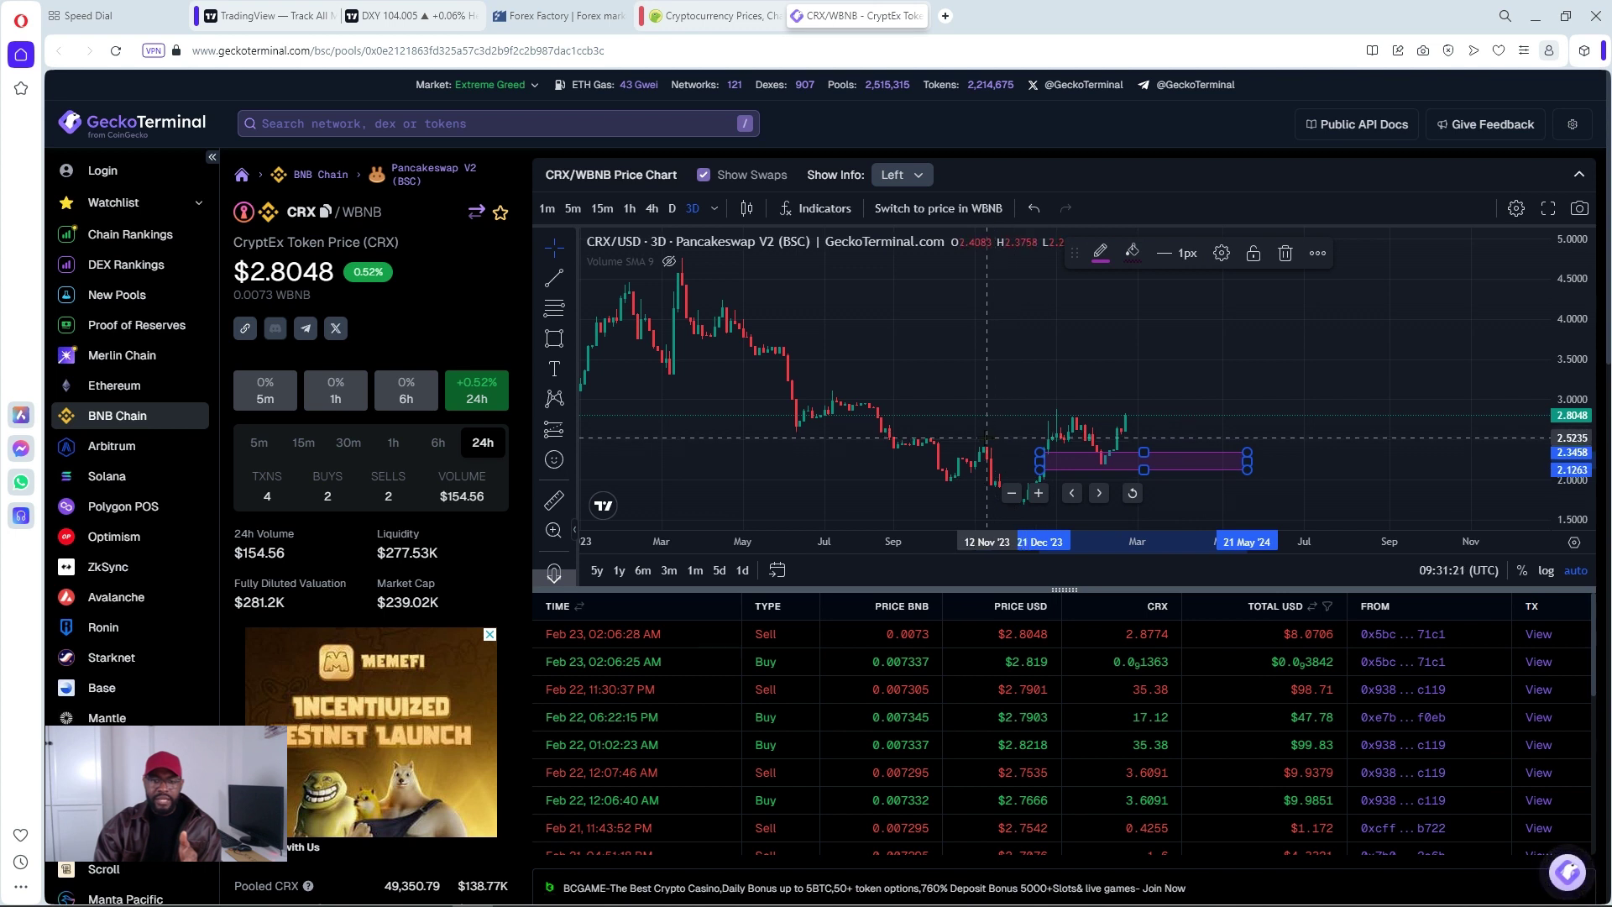
click(991, 475)
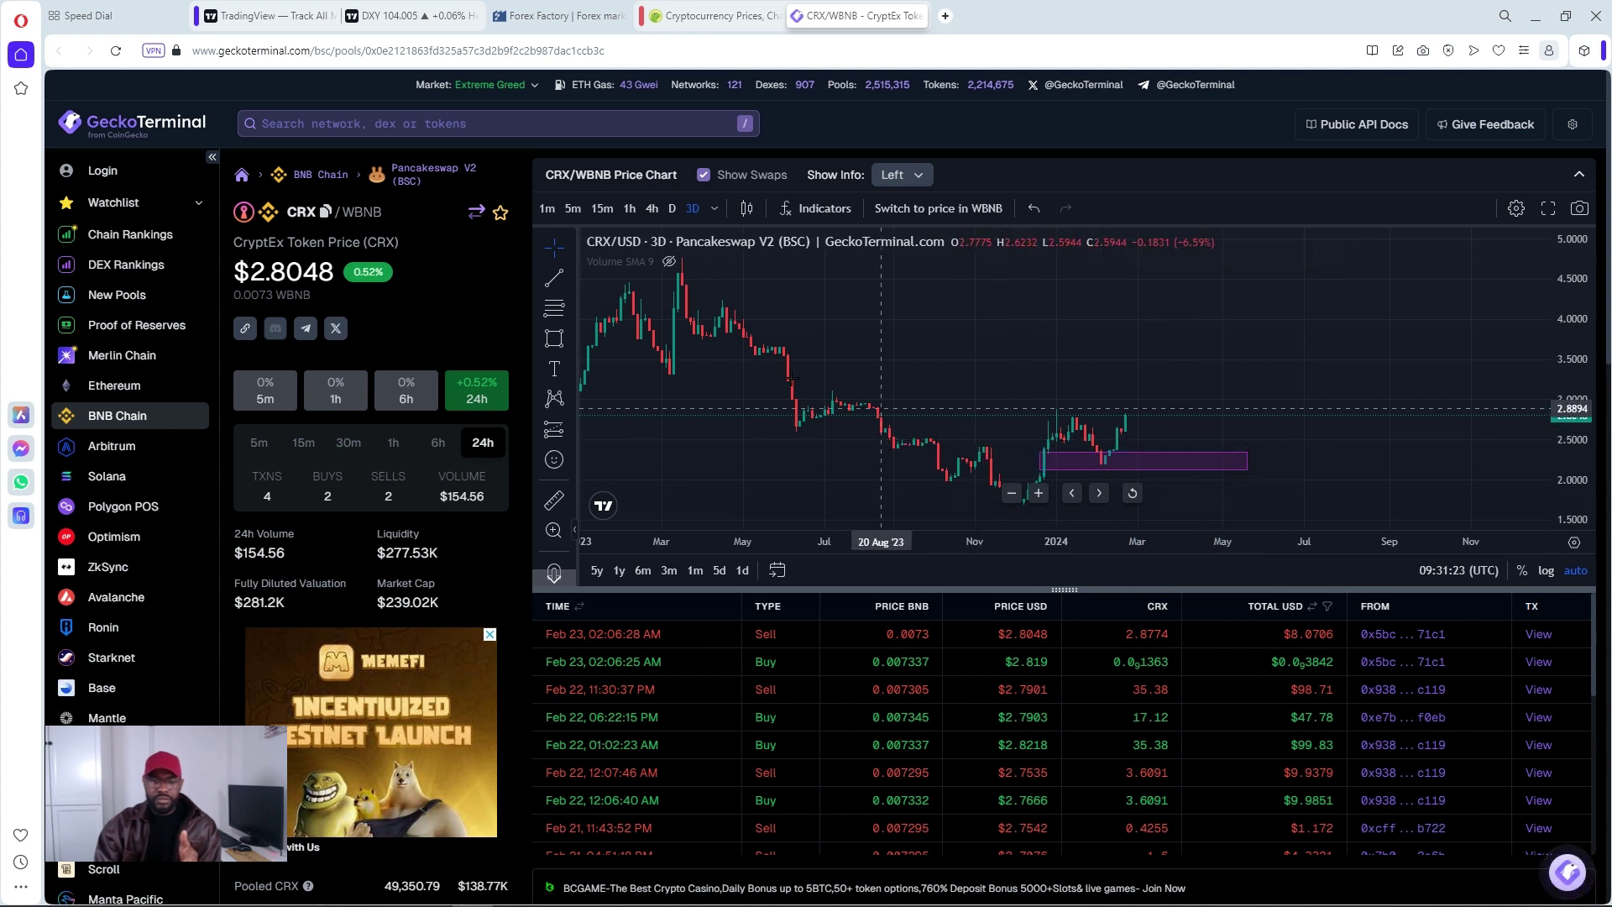
Draw a thin, line-like rectangle at about 2.45 from the November 2023 swing high to about April 2024.
click(554, 339)
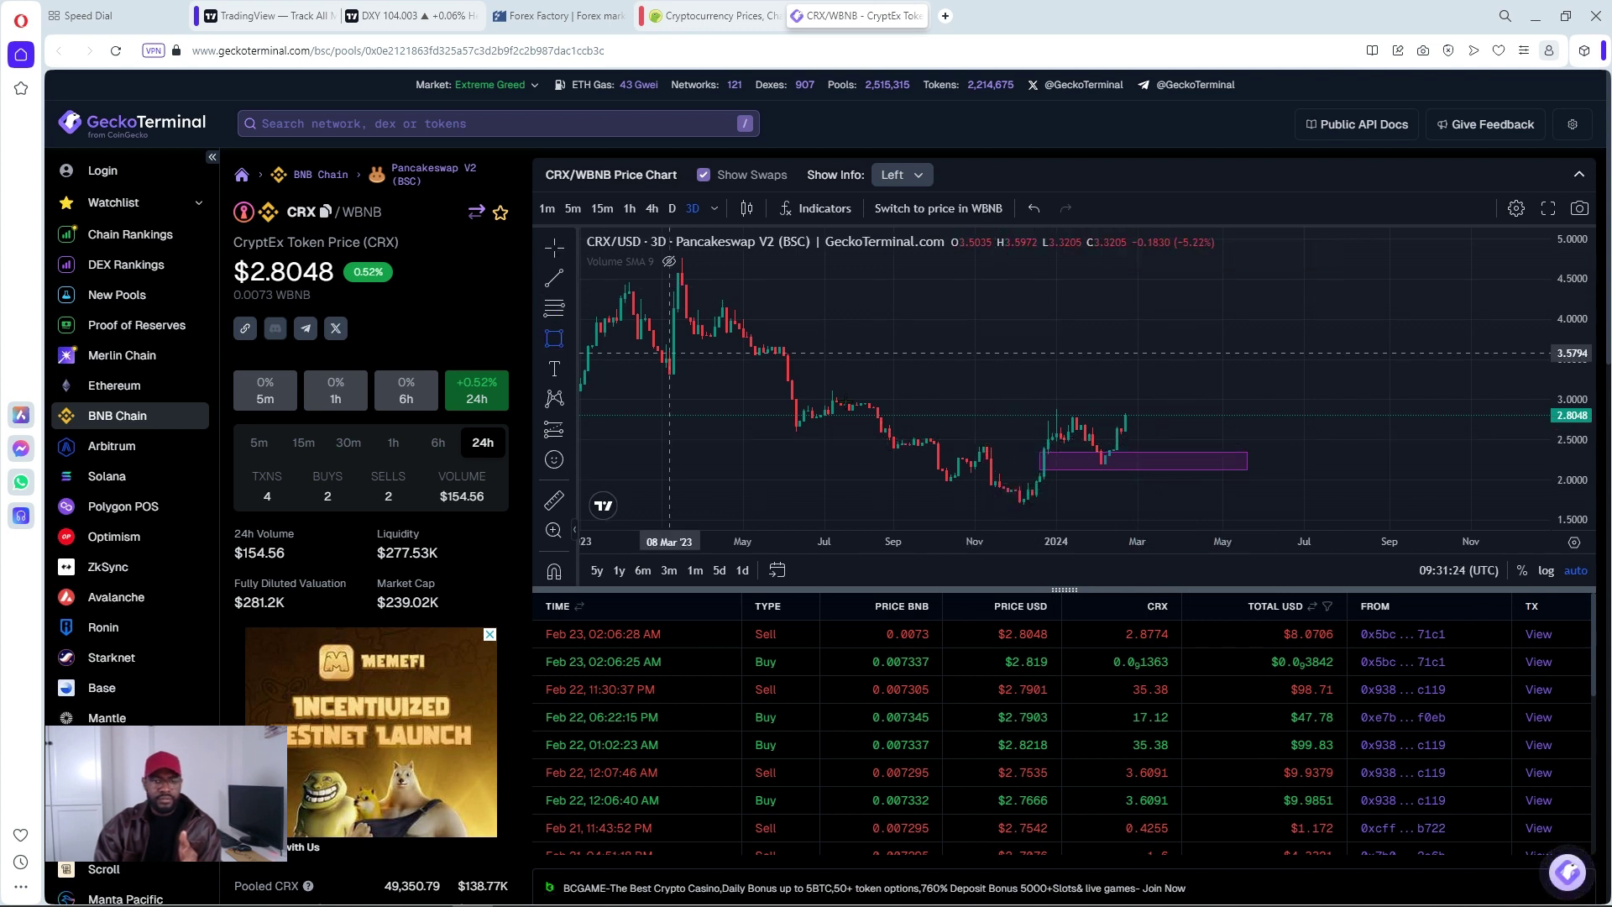
click(979, 444)
click(1207, 444)
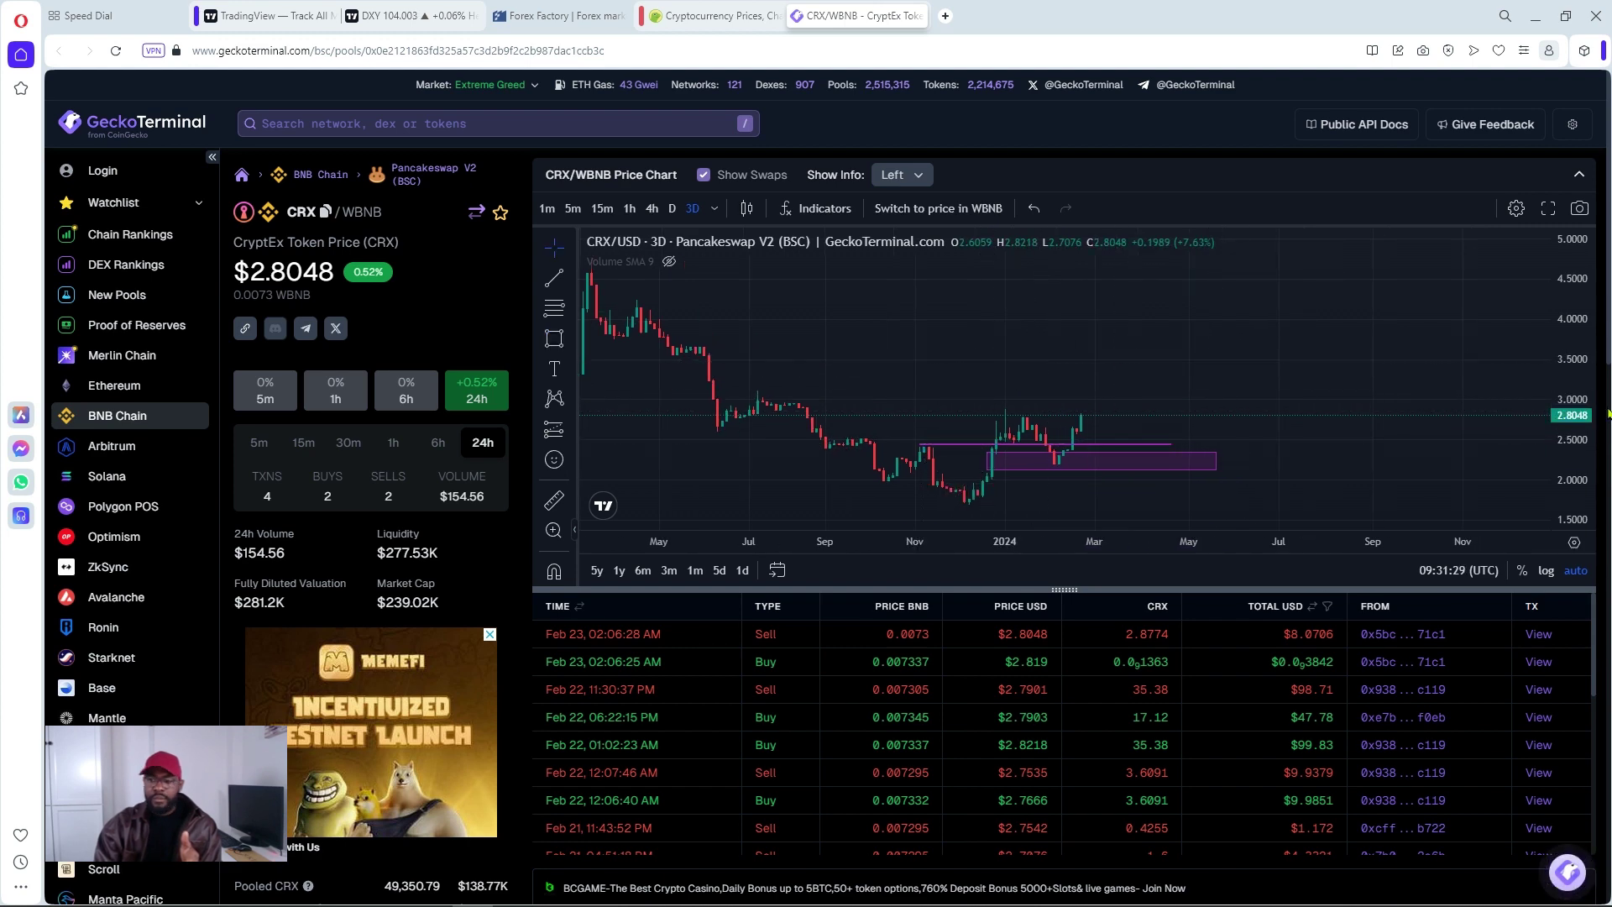
Show the chart full screen and move the thin rectangle down to about 2.40–2.41, spanning 3 November 2023 to 18 April 2024.
click(1548, 208)
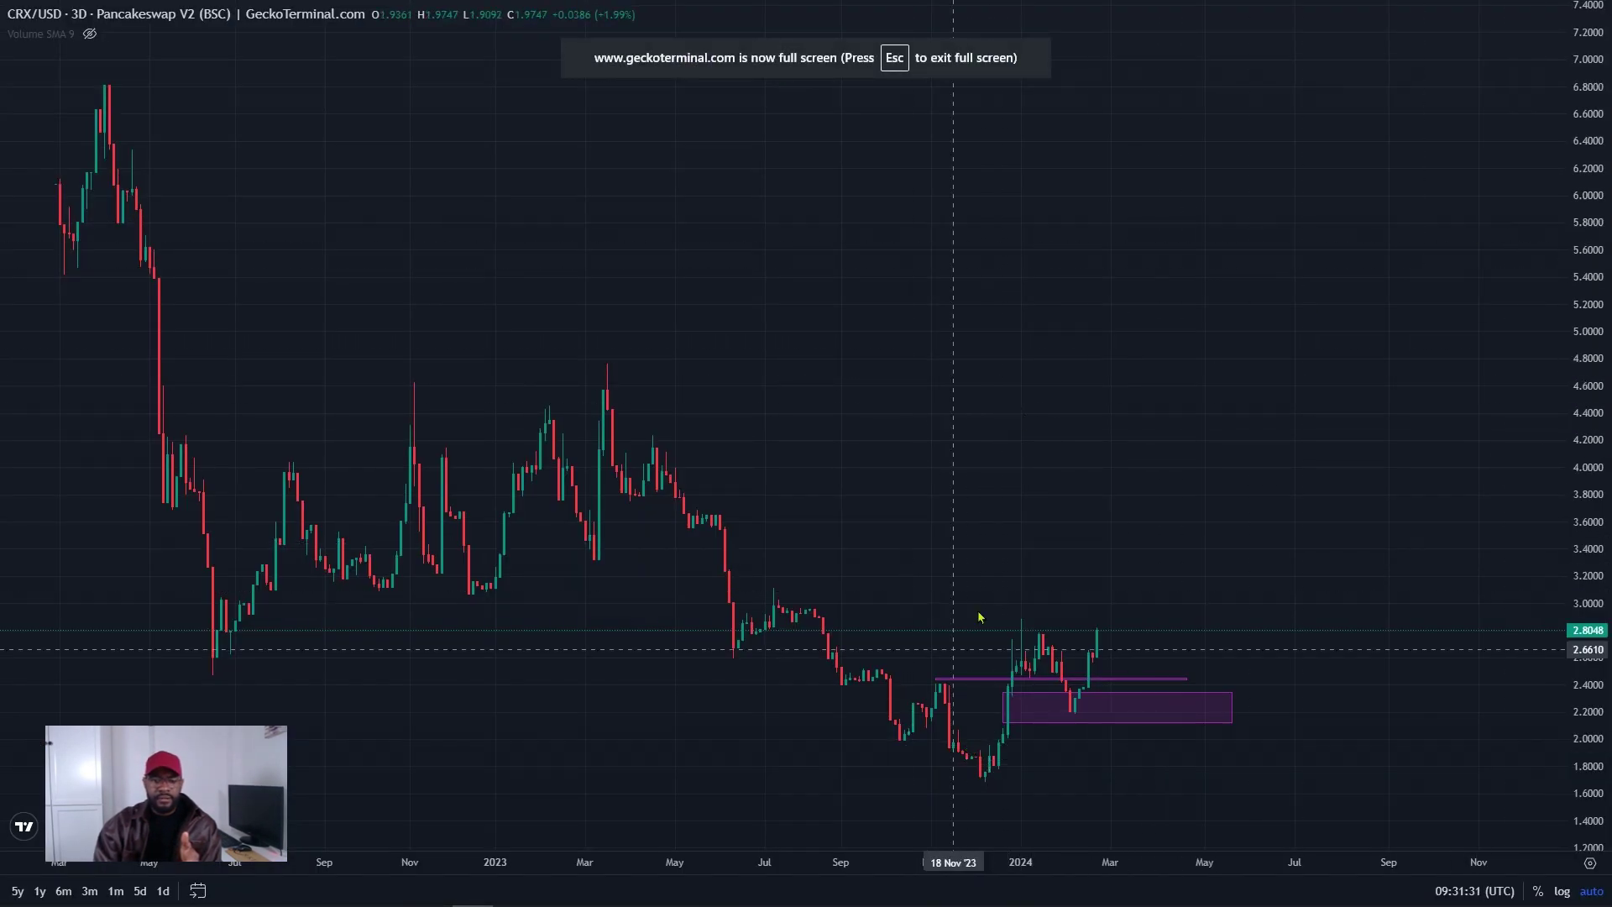
scroll(924, 504, up, 3)
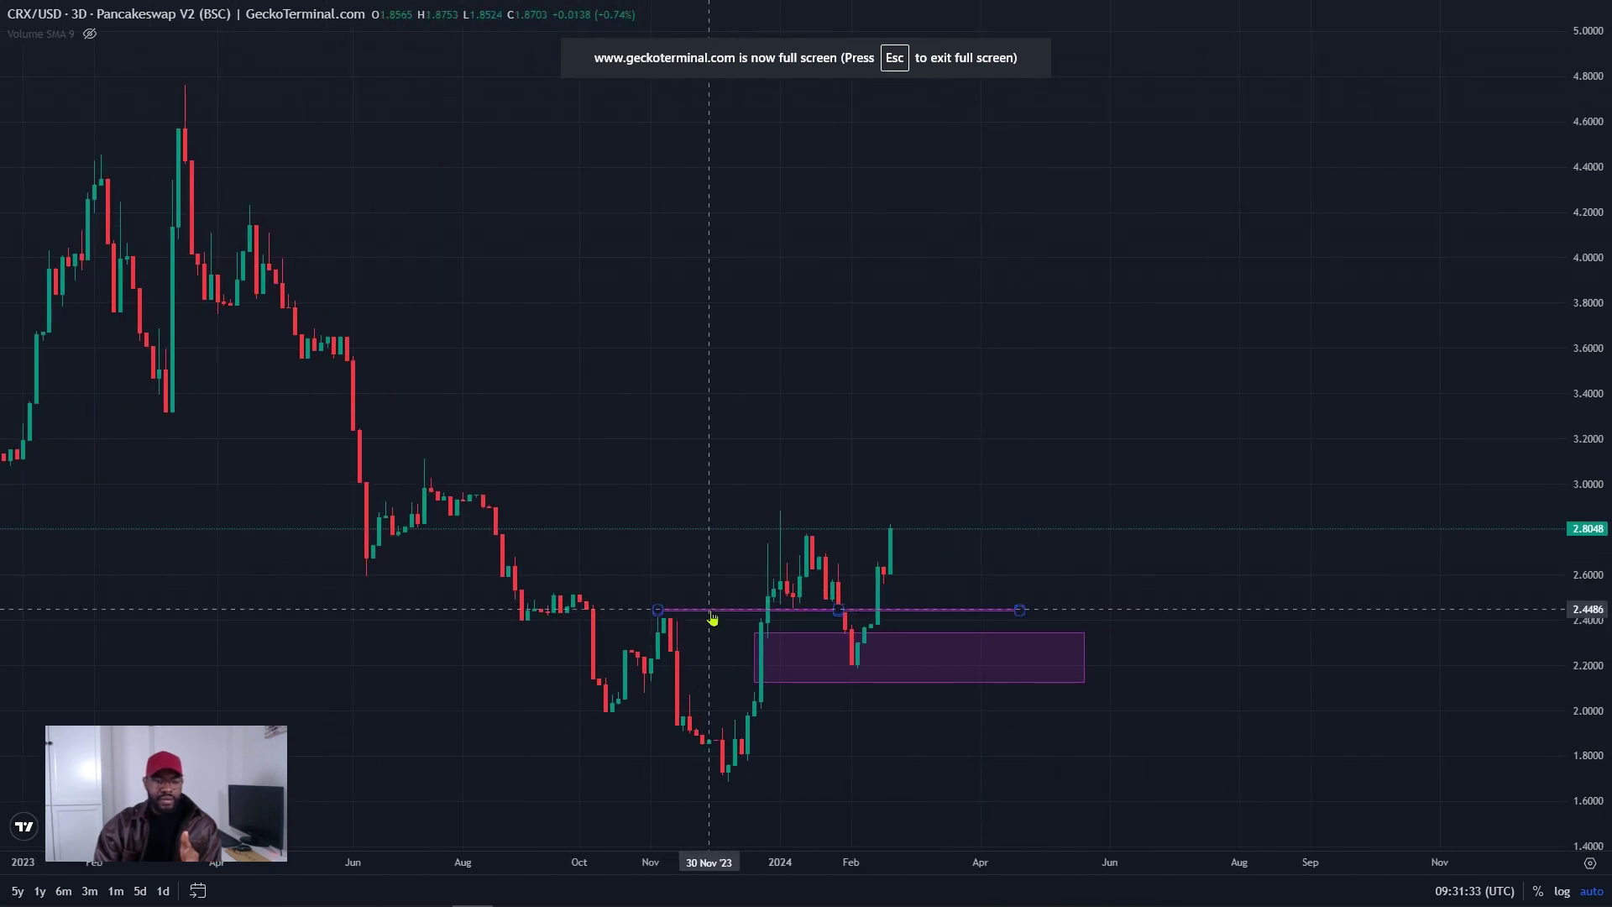
drag(709, 610, 703, 619)
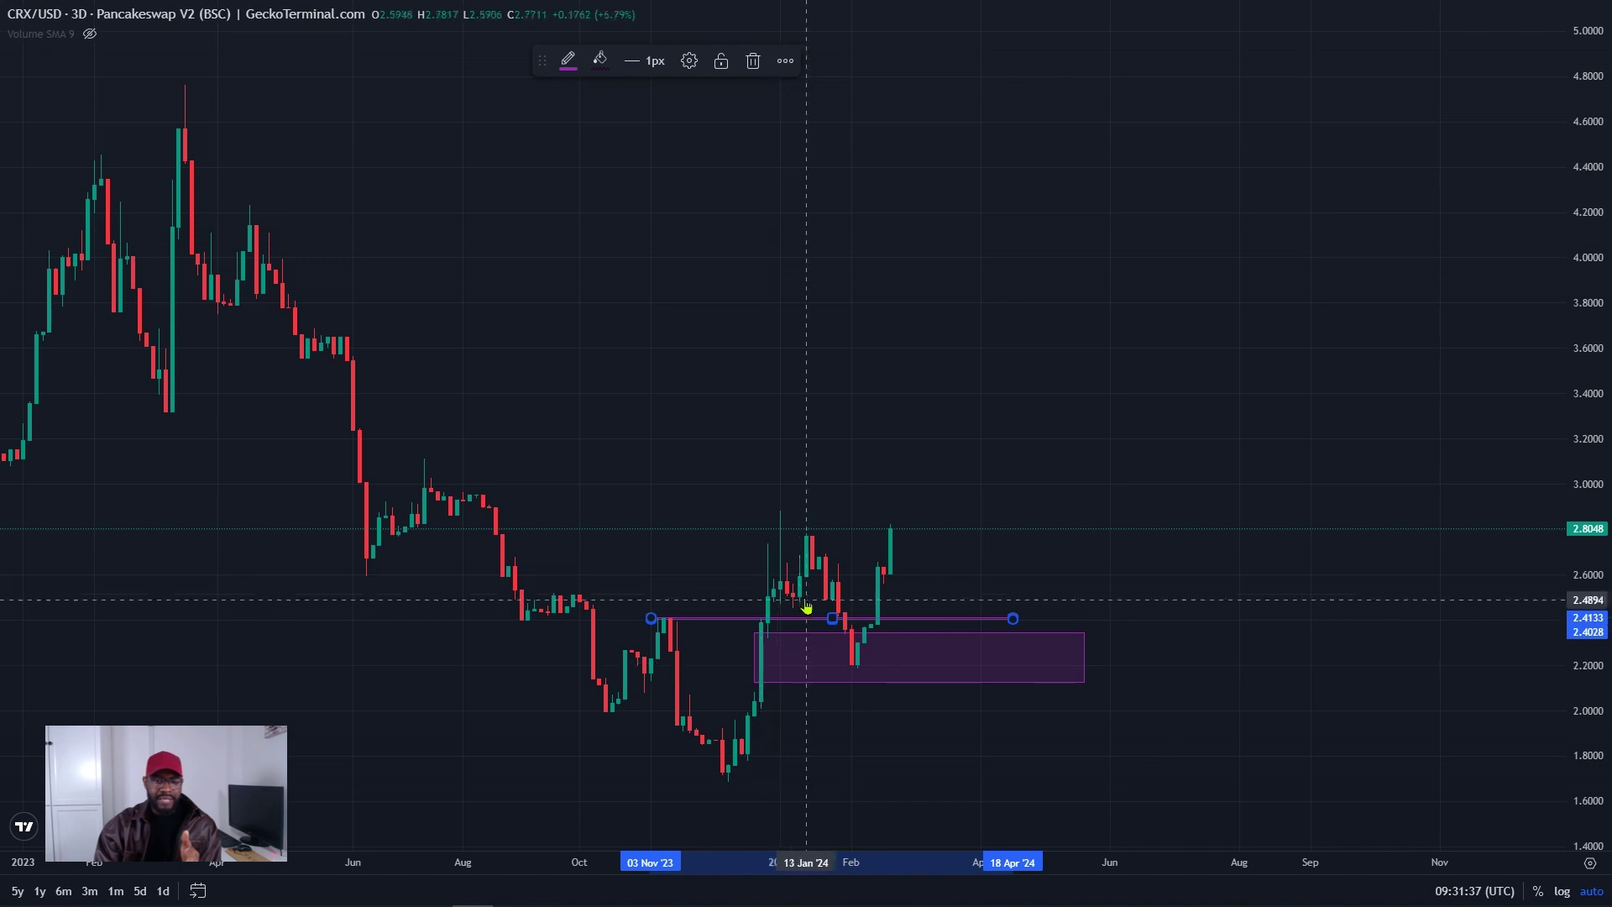
click(849, 651)
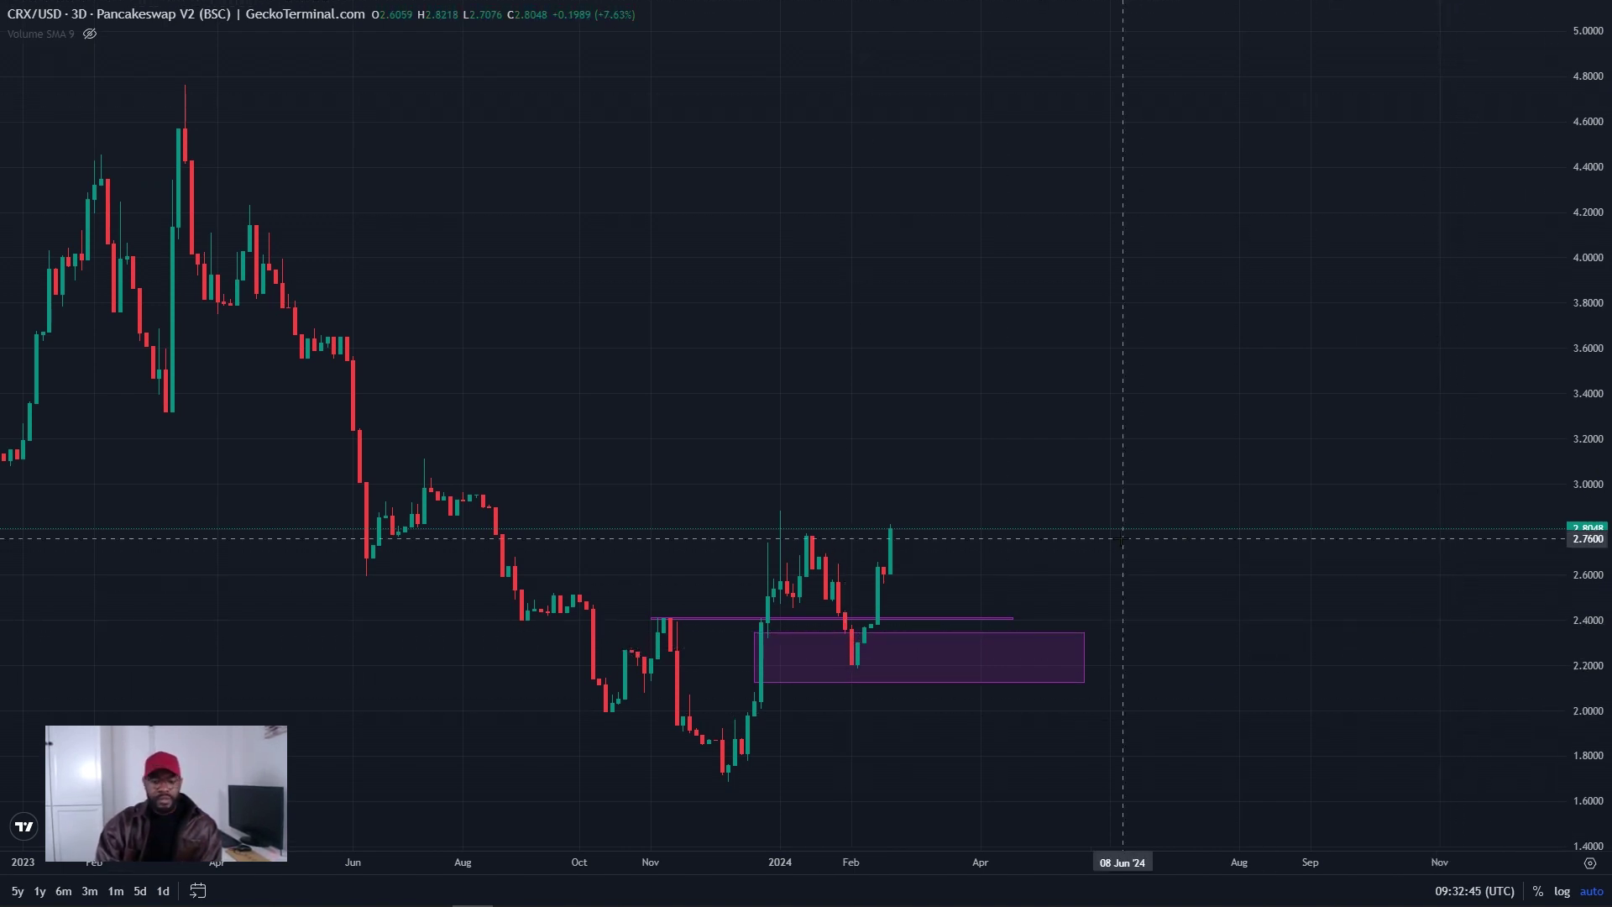
Leave full screen, close the GeckoTerminal and CoinGecko pages, and return to the U.S. Dollar Index chart in TradingView.
key(Escape)
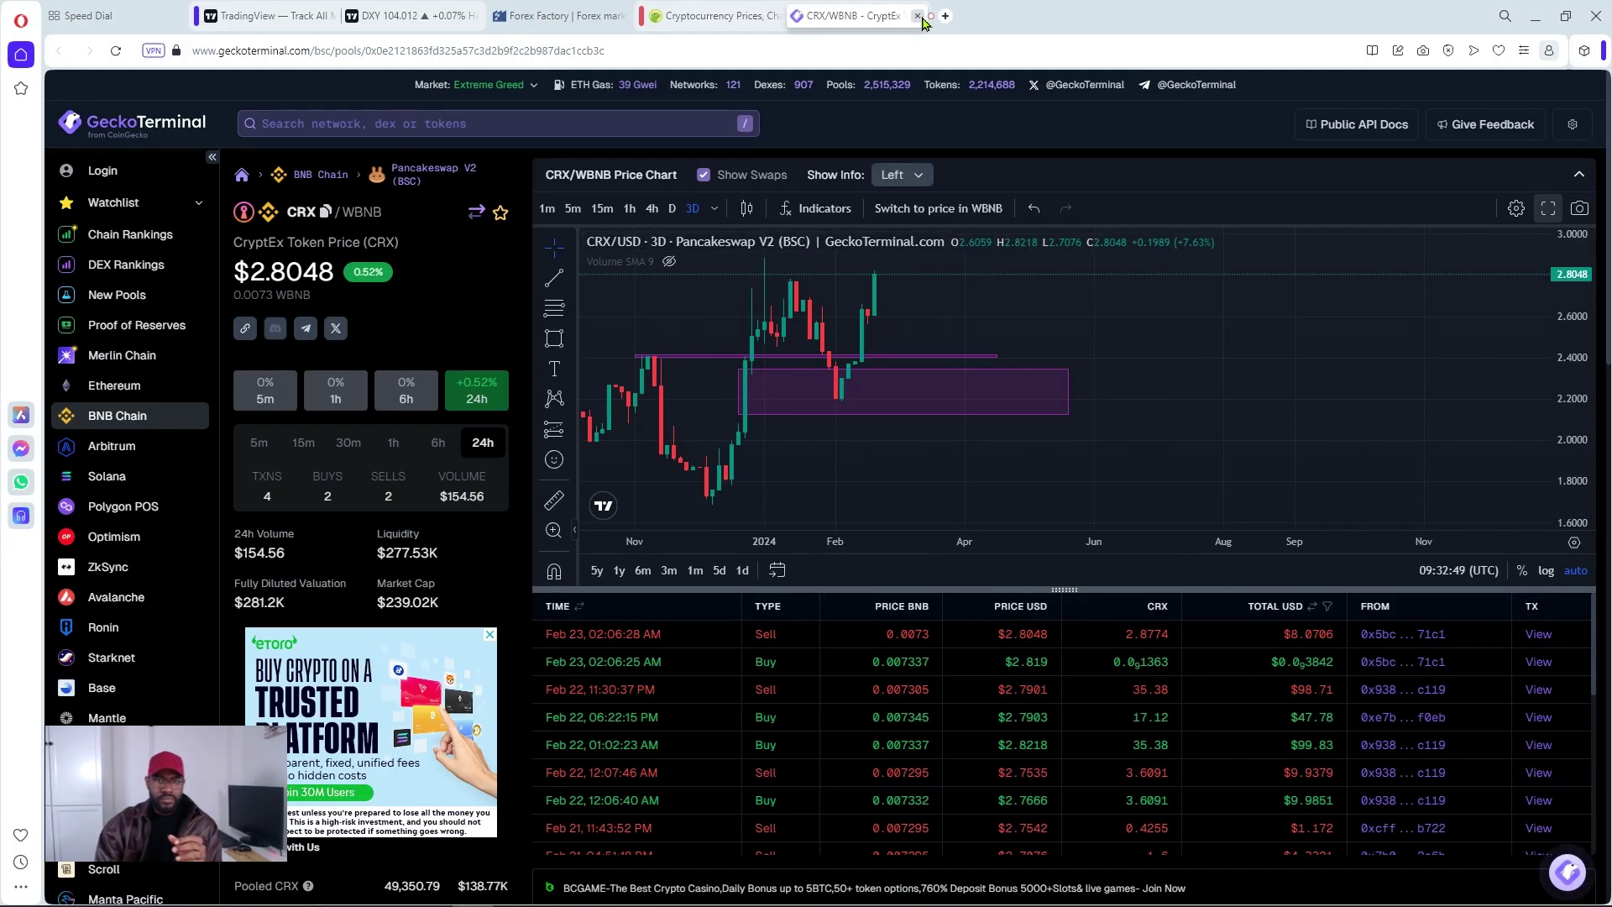
click(919, 16)
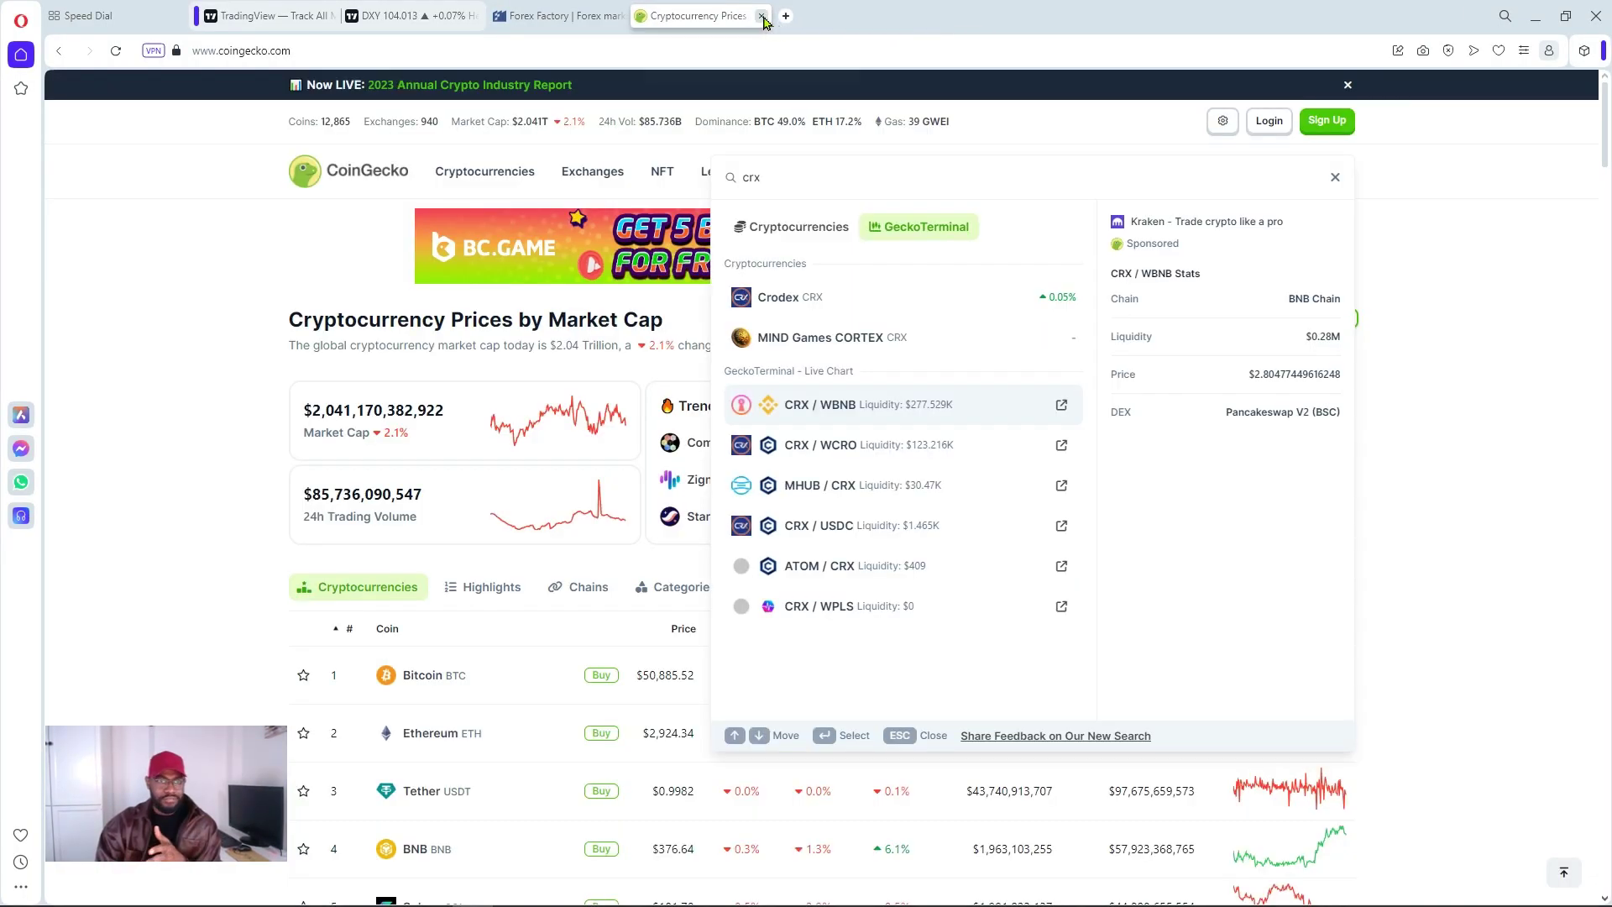
click(761, 17)
click(409, 15)
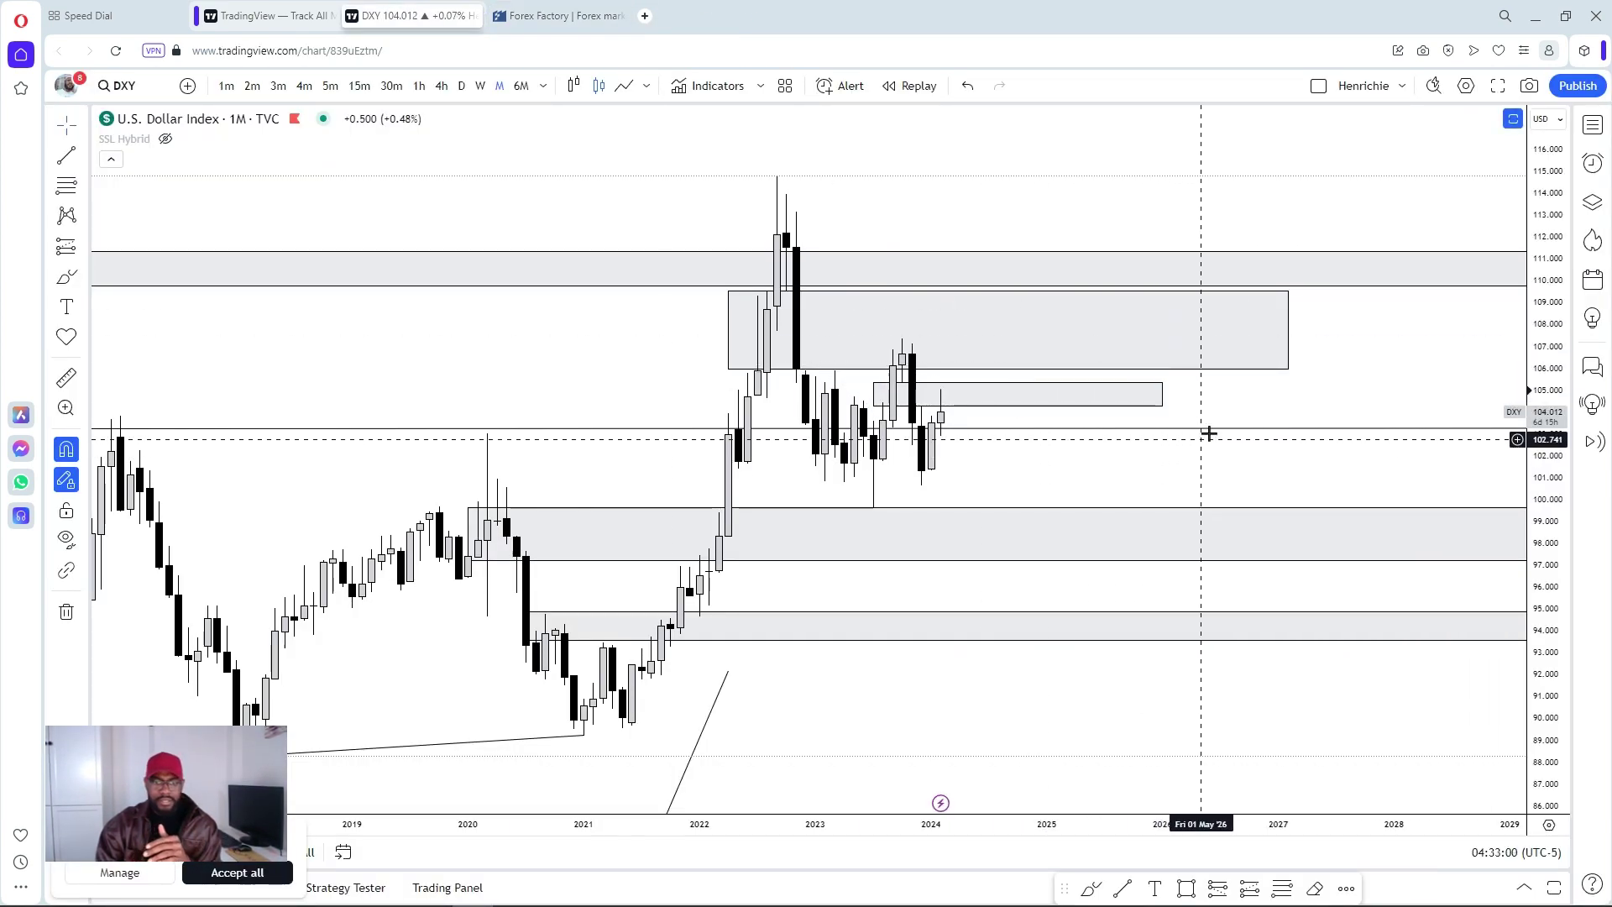
Review the monthly U.S. Dollar Index structure, and switch to the 4-hour timeframe to examine February's price action around 103.9.
scroll(1060, 478, down, 1)
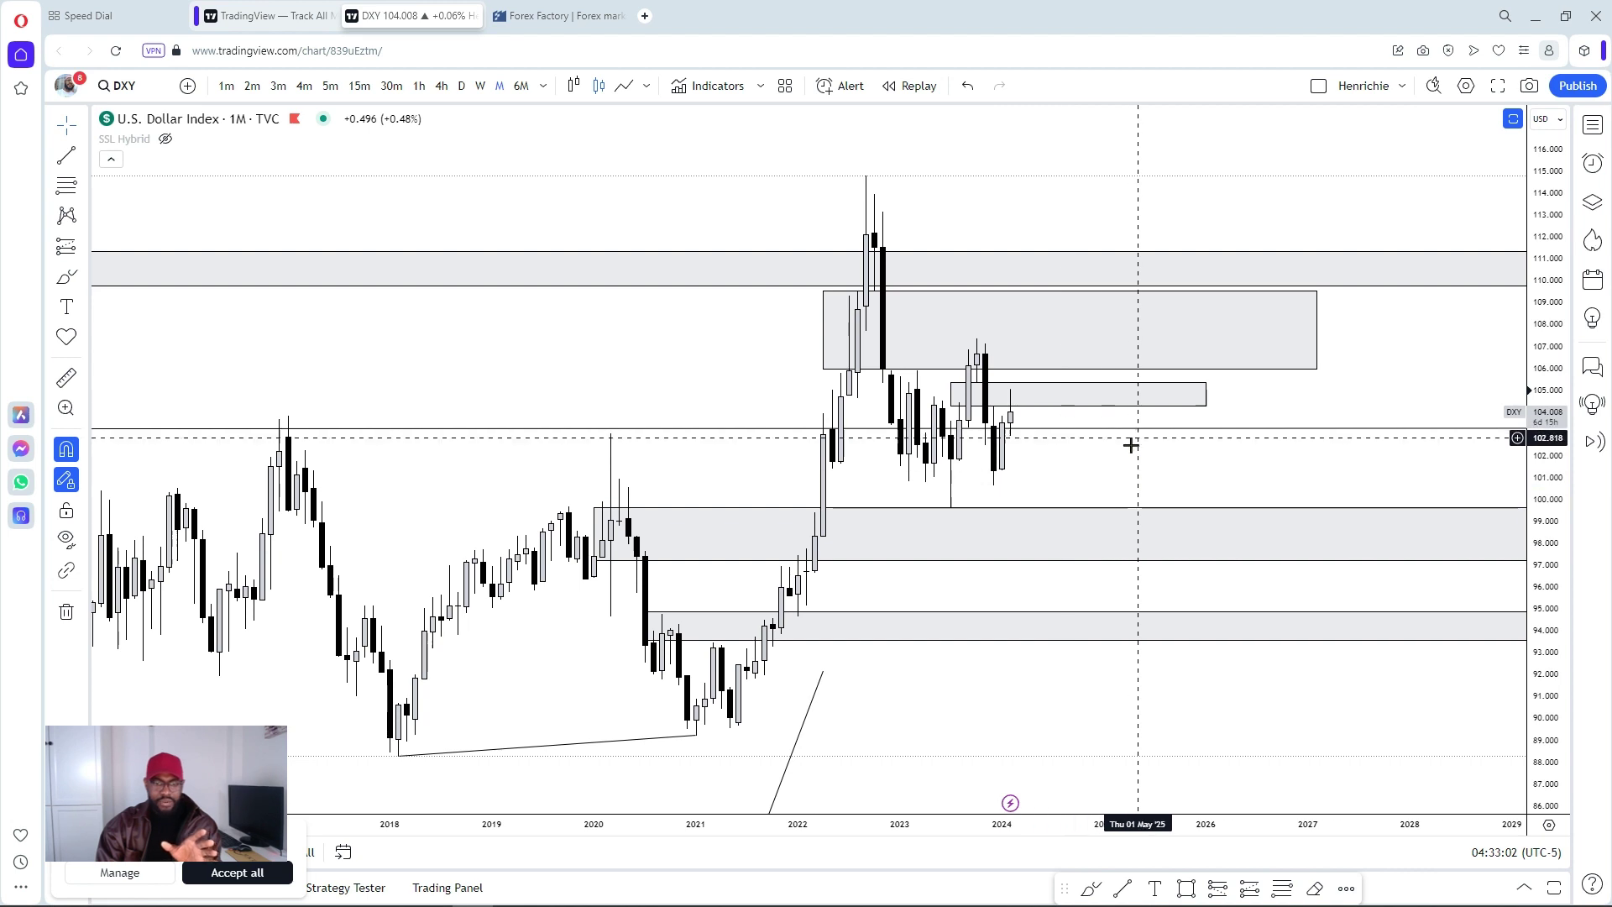
scroll(1066, 470, down, 1)
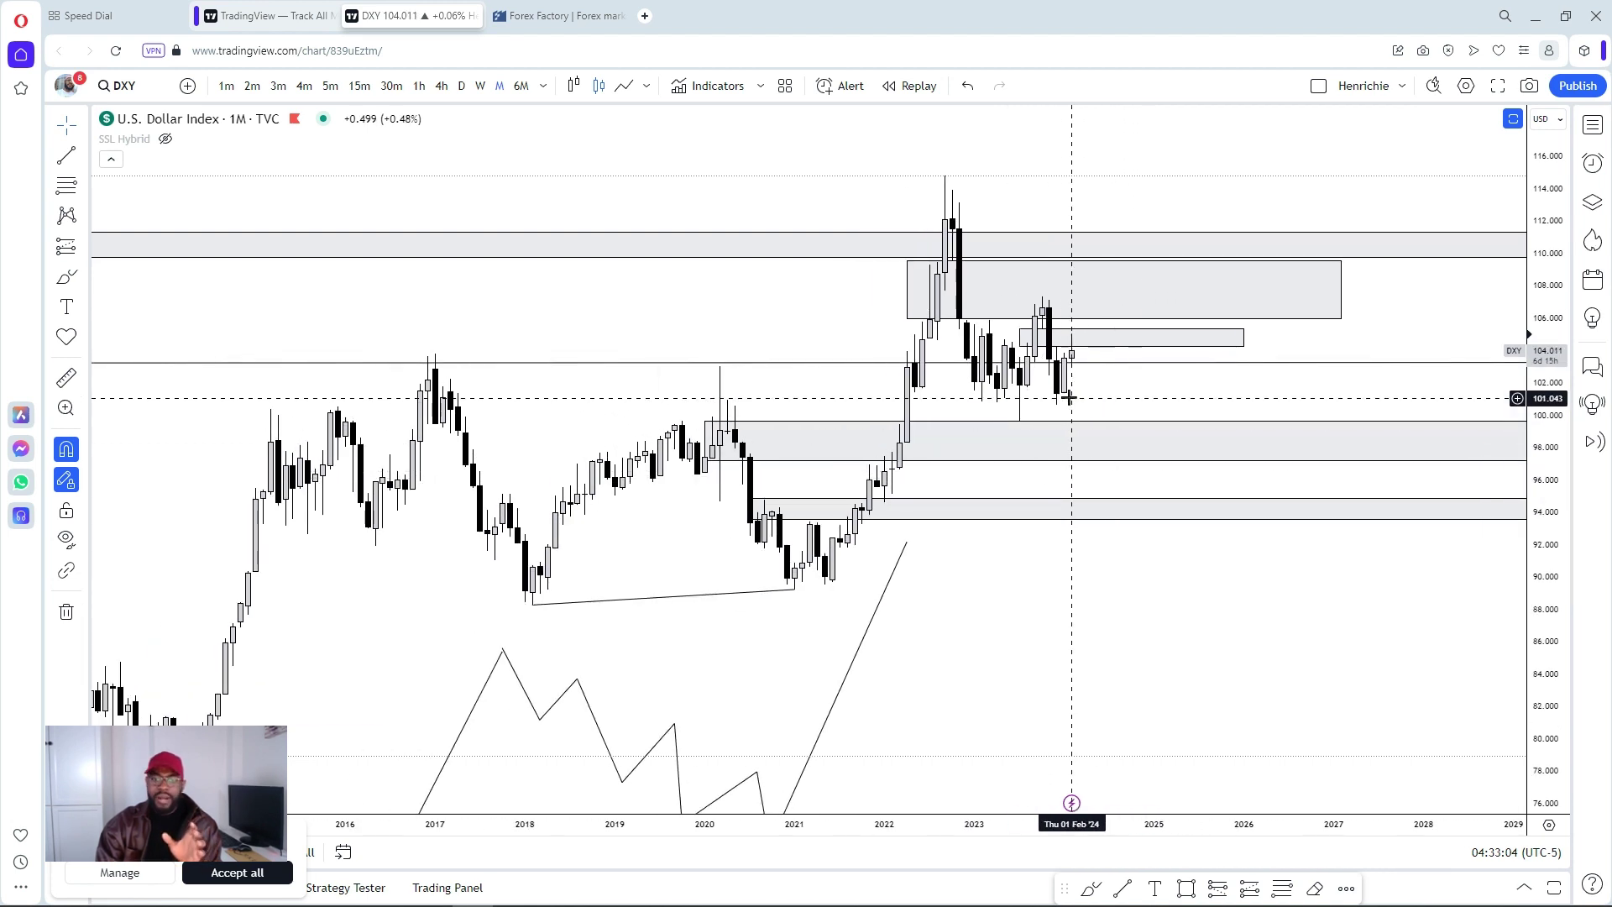
click(442, 87)
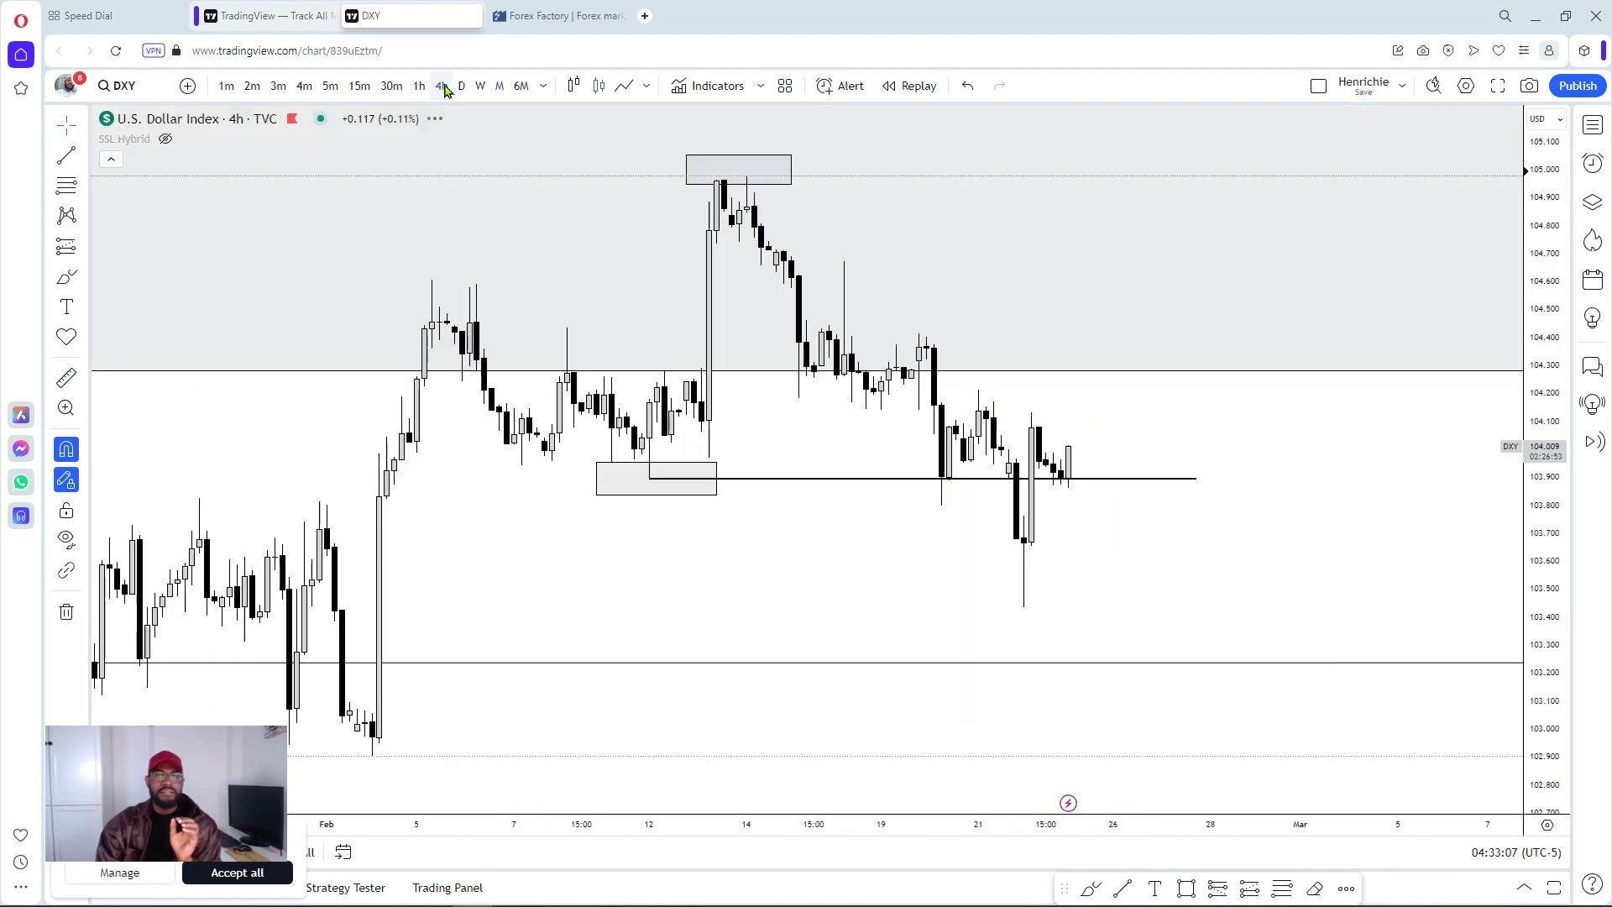
scroll(1282, 540, down, 2)
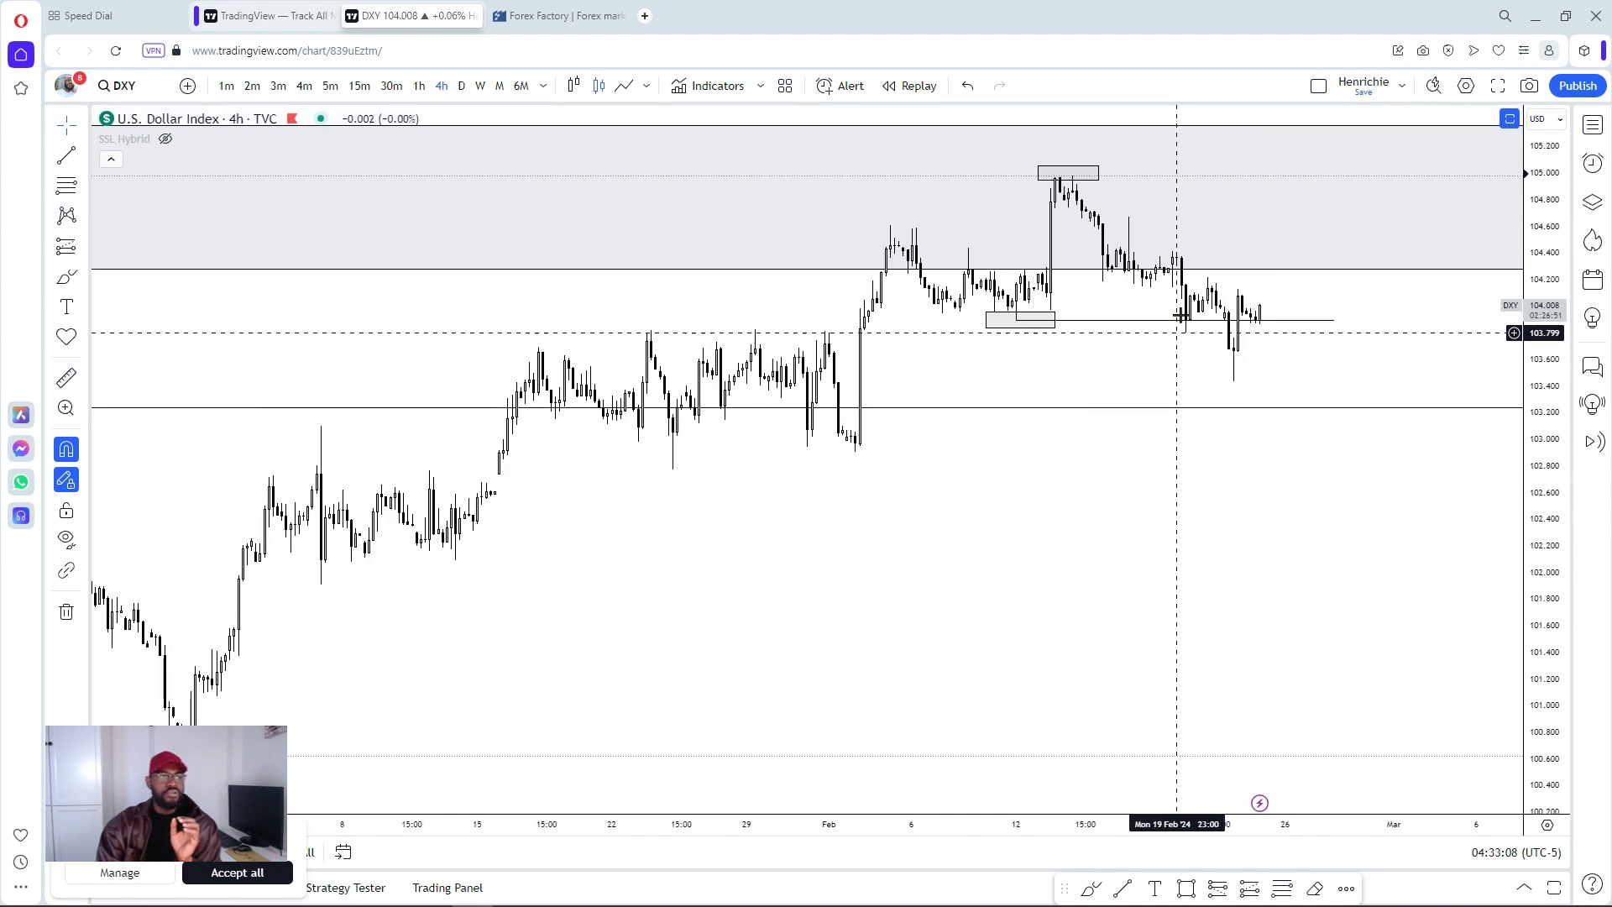
drag(1281, 328, 1119, 346)
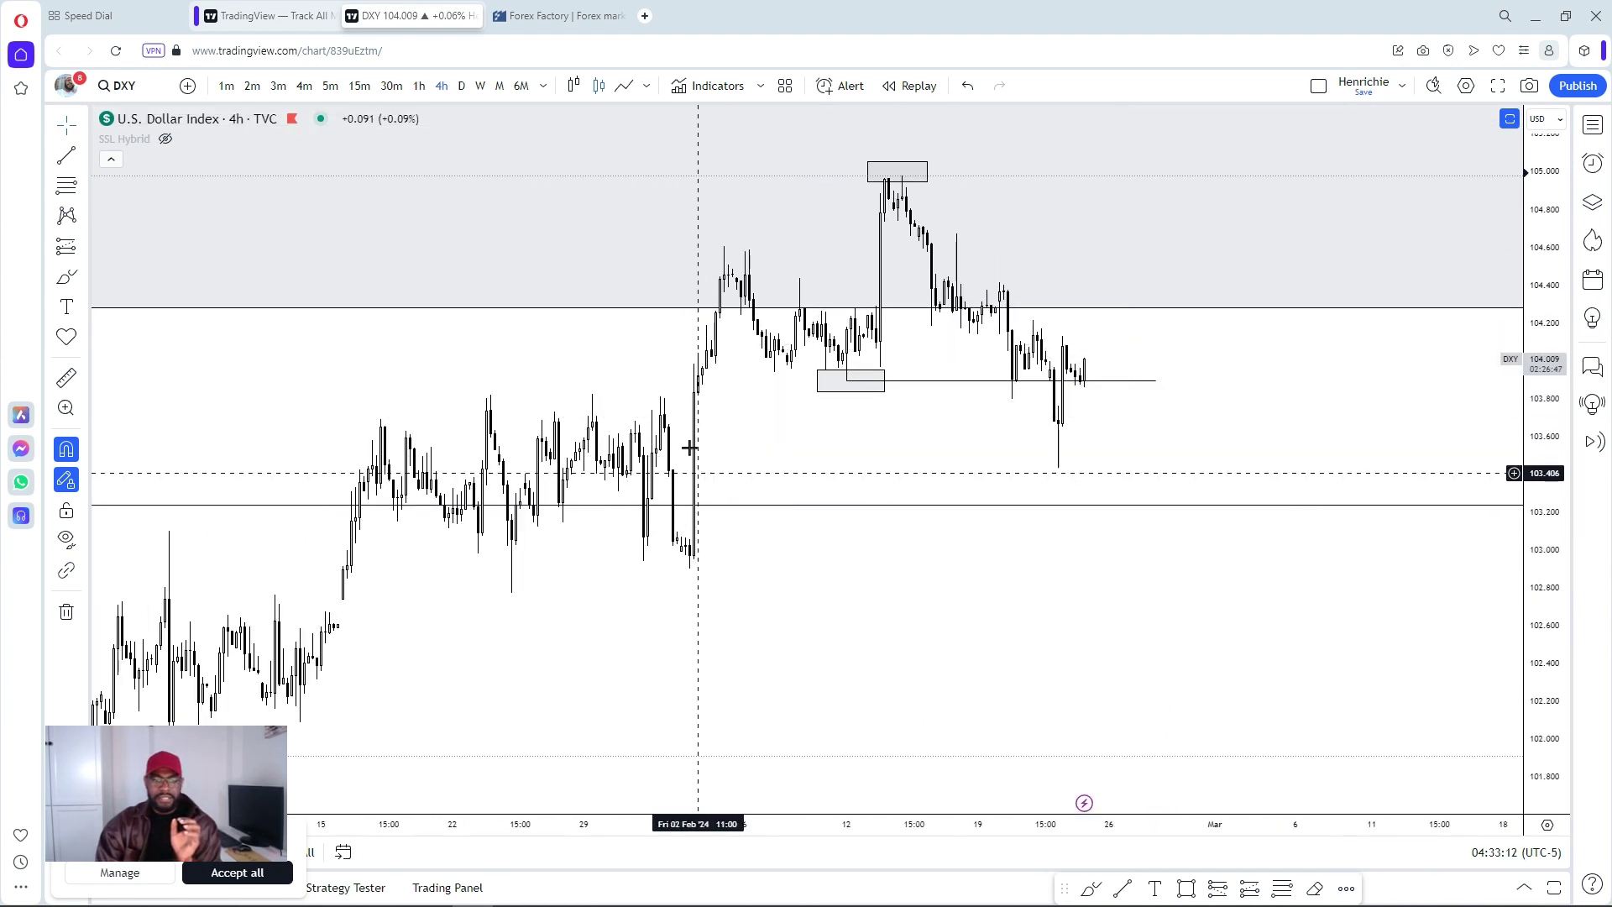